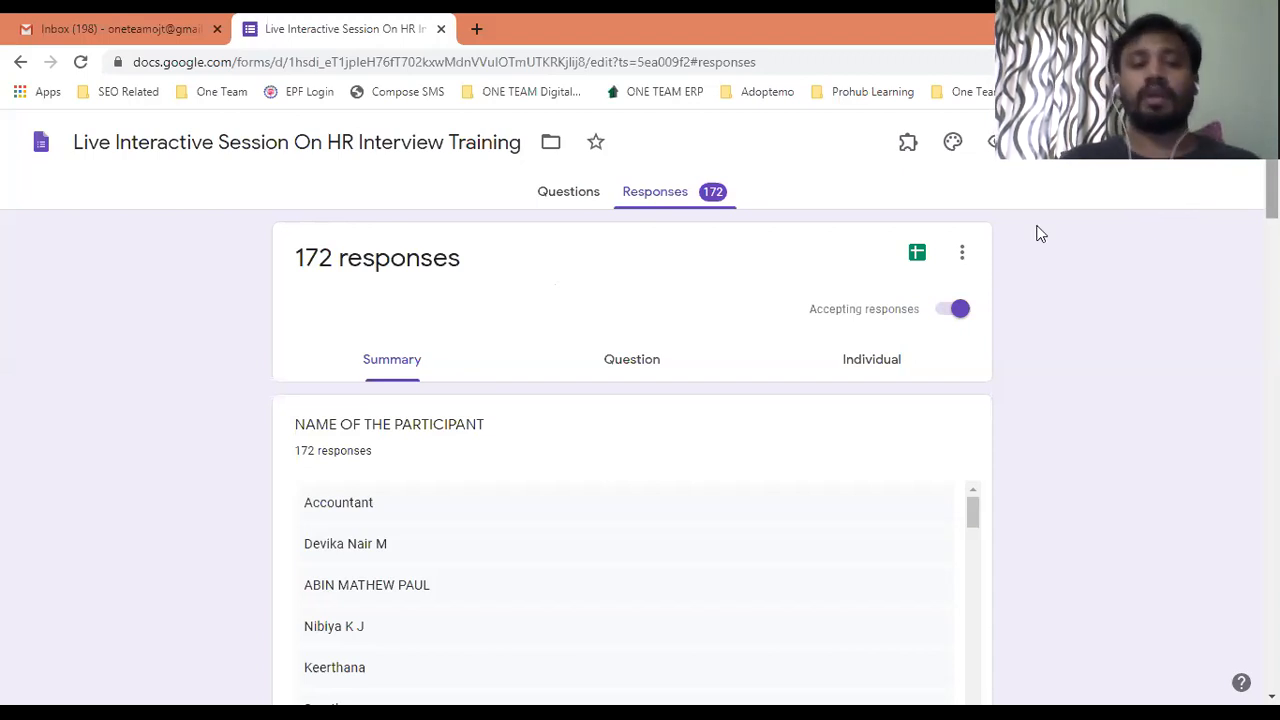
Switch the HR Interview Training form to its Questions view and scroll through its name and Qualification questions.
click(568, 195)
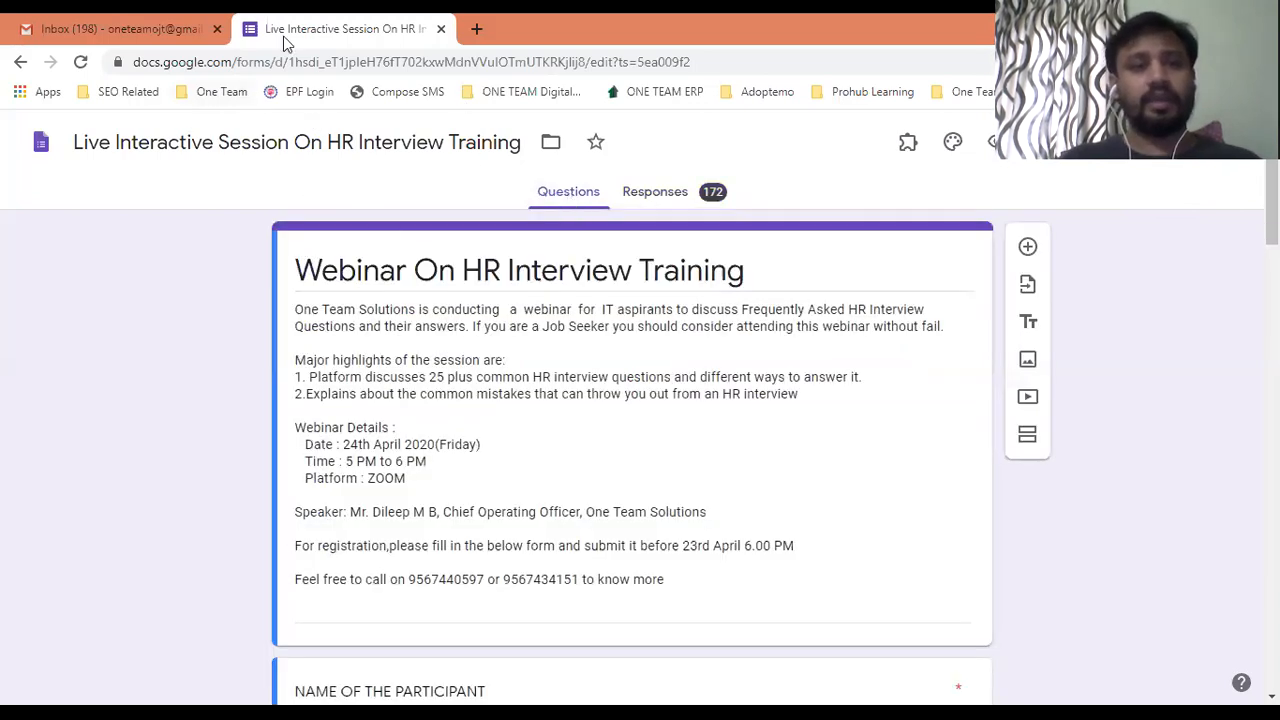
click(306, 58)
click(178, 247)
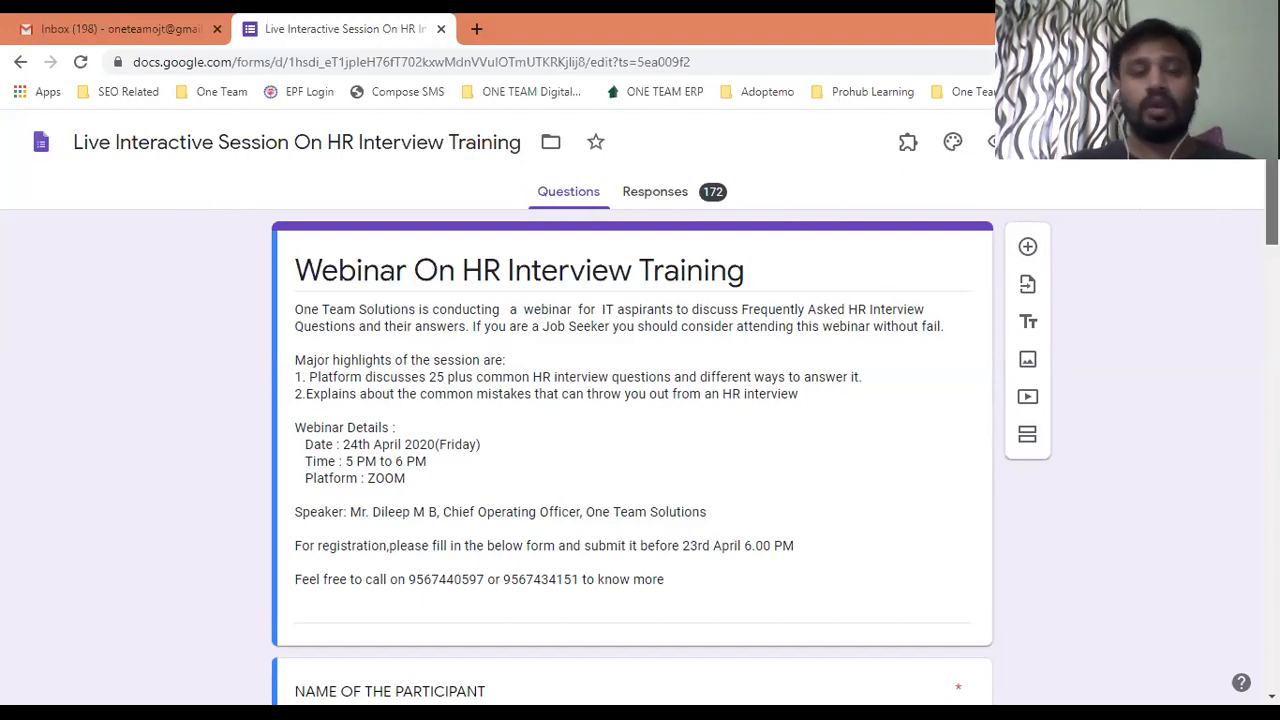
scroll(577, 194, down, 1)
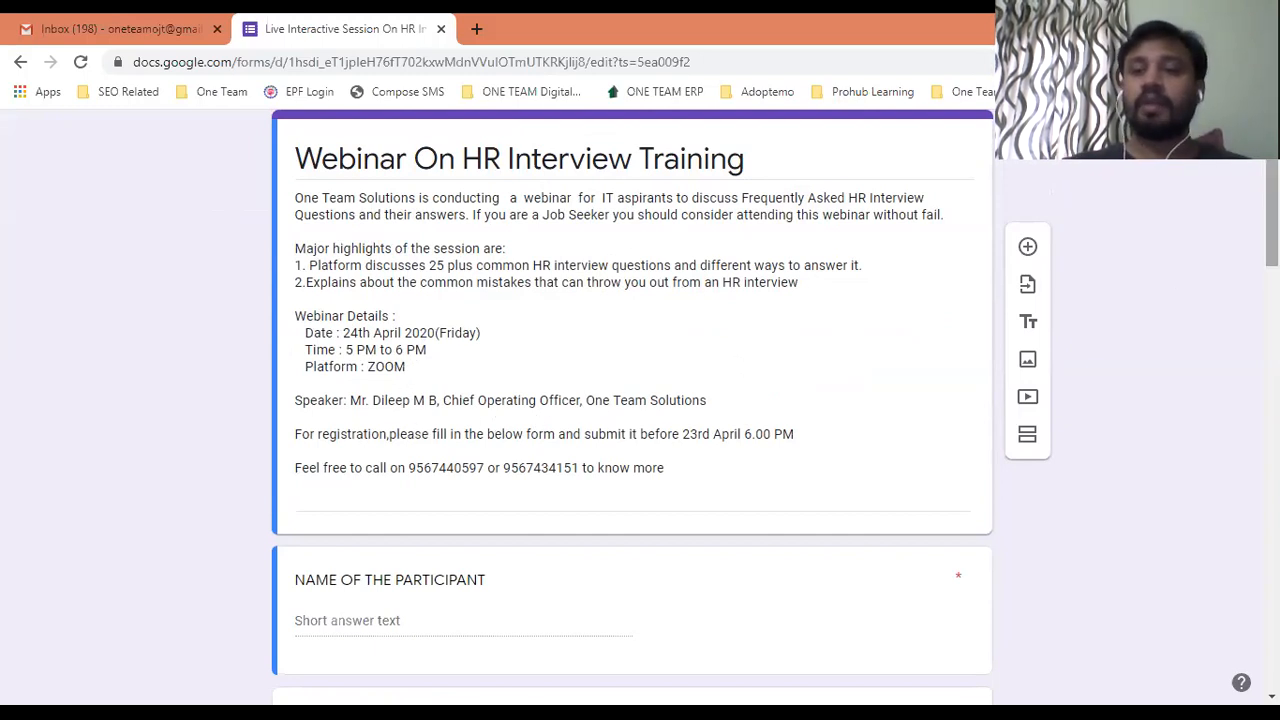
scroll(632, 400, down, 3)
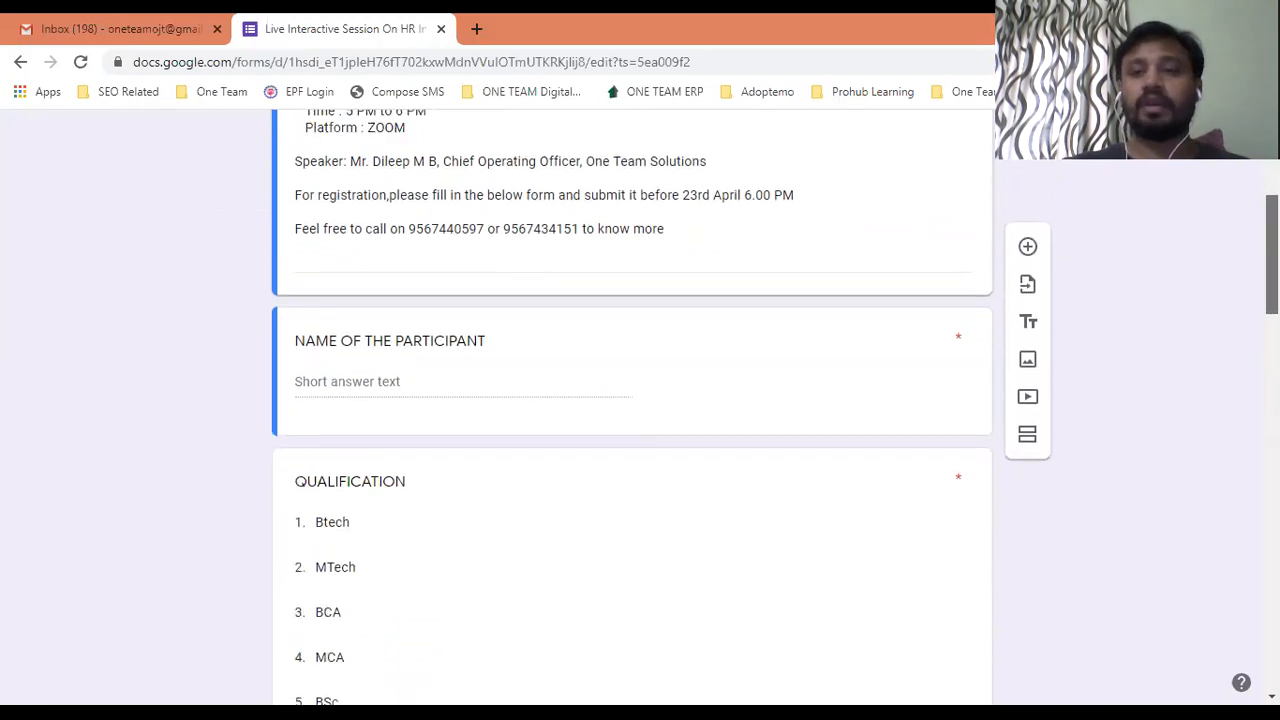
scroll(632, 400, up, 5)
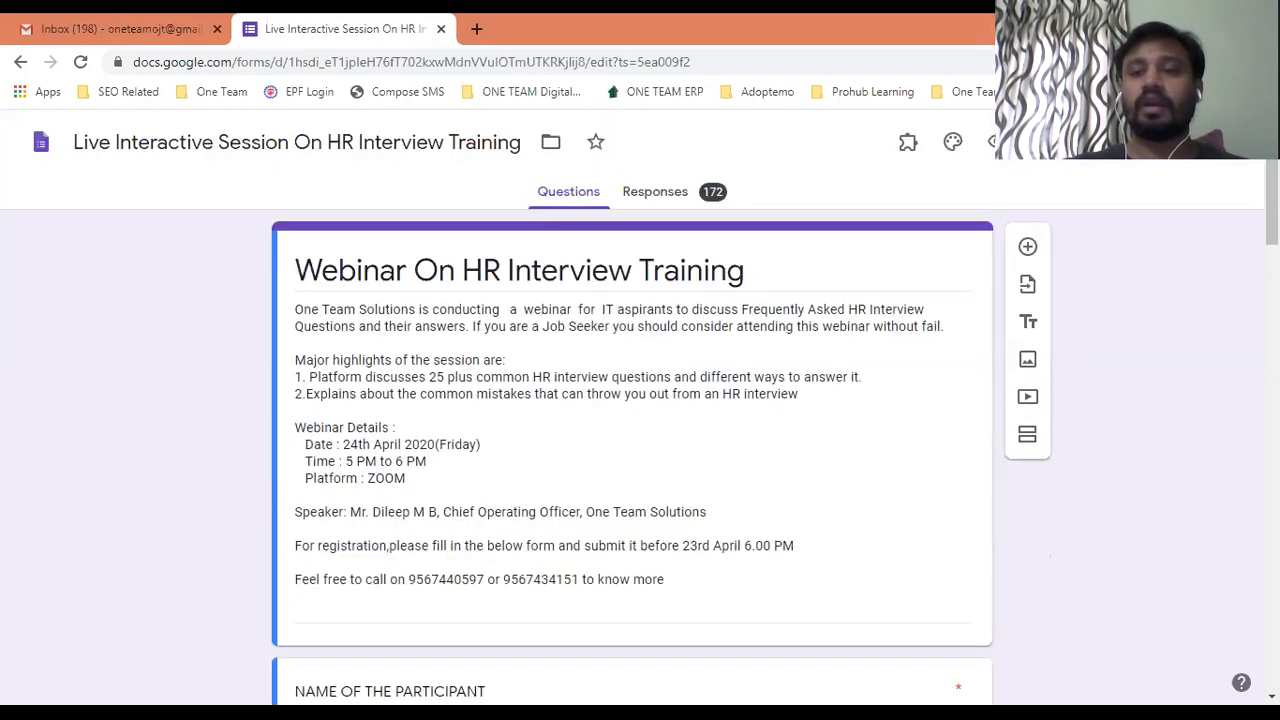
Open the webinar form's respondent preview and scroll through the Contact Number, Year of Pass and Mail Id questions.
click(1110, 142)
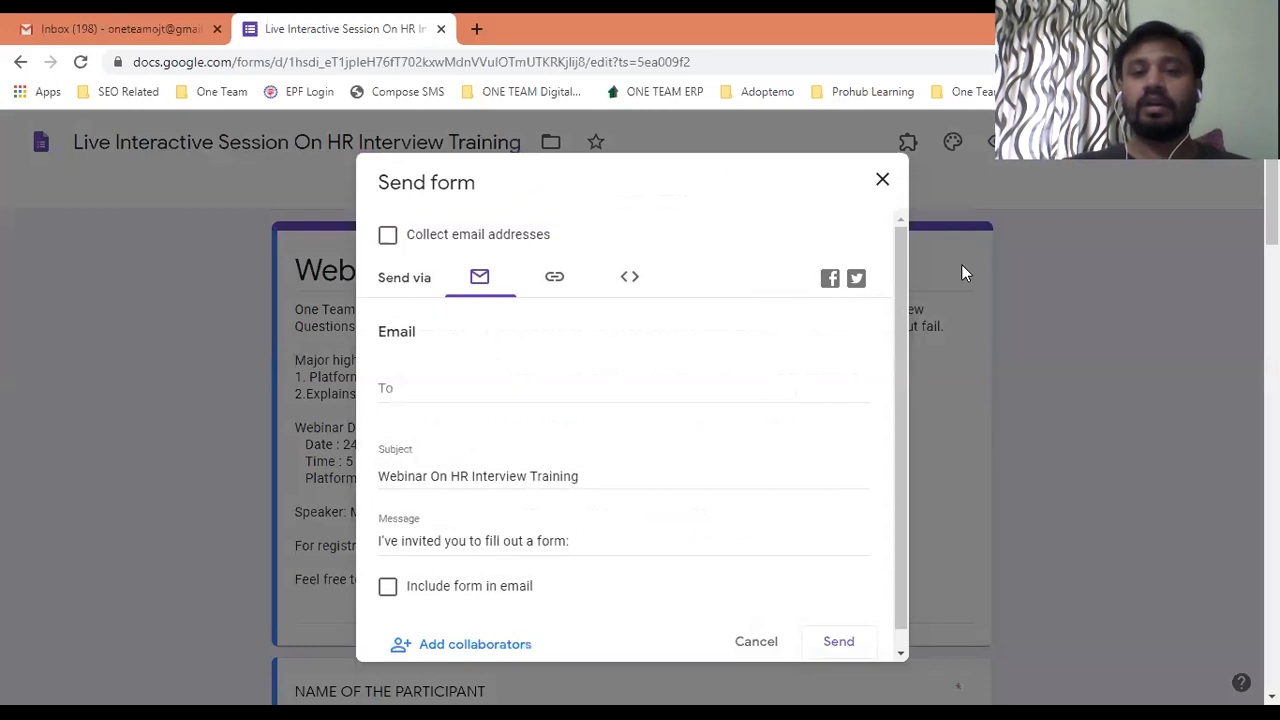
click(883, 181)
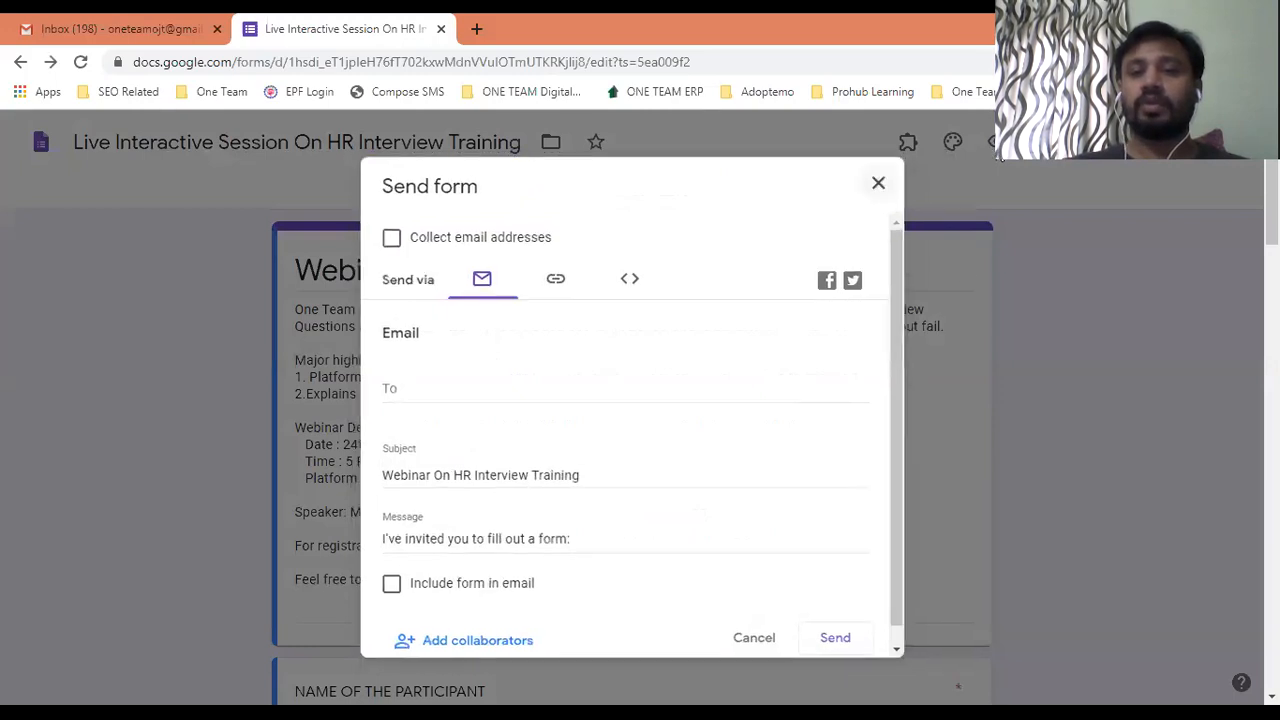
click(994, 144)
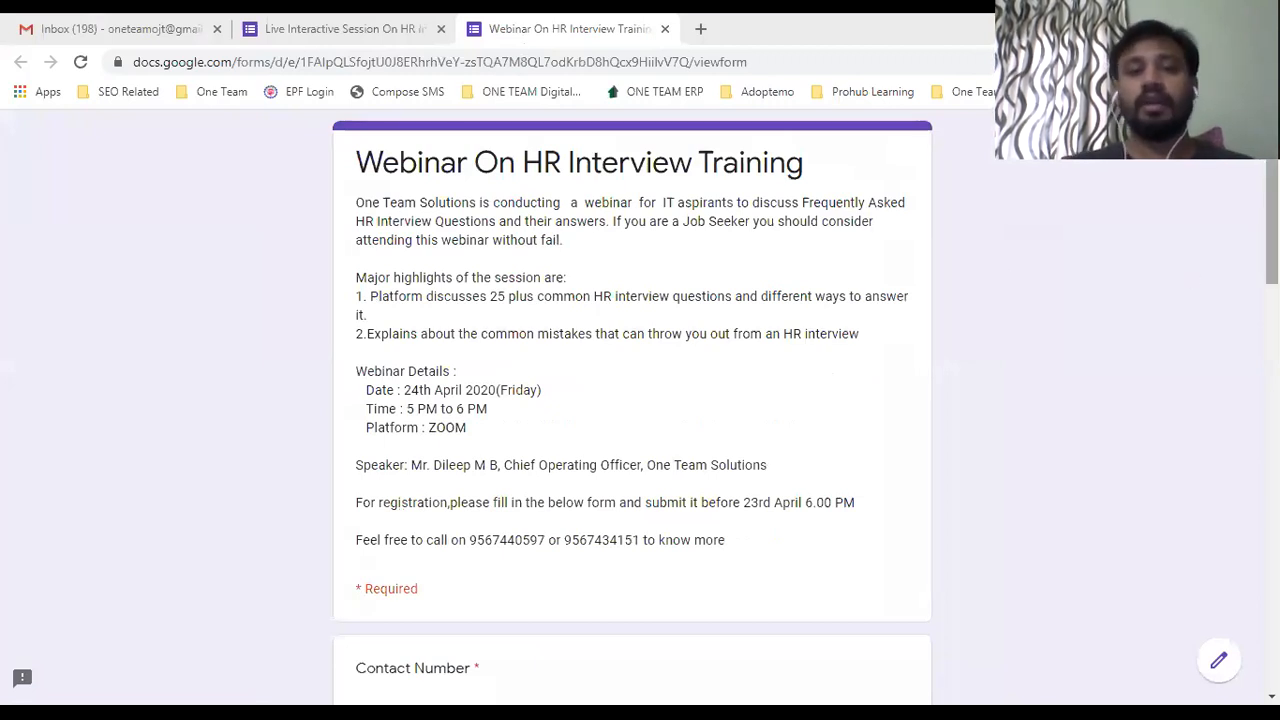
scroll(832, 298, down, 3)
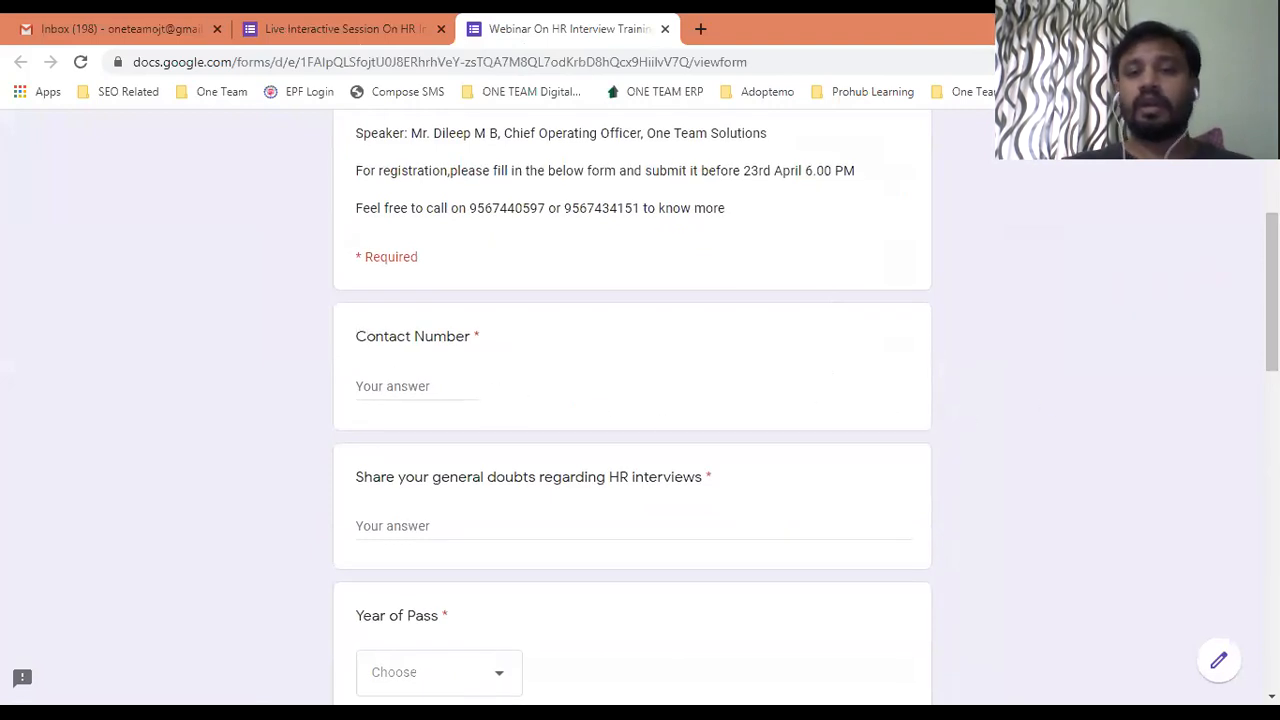
scroll(1272, 290, down, 5)
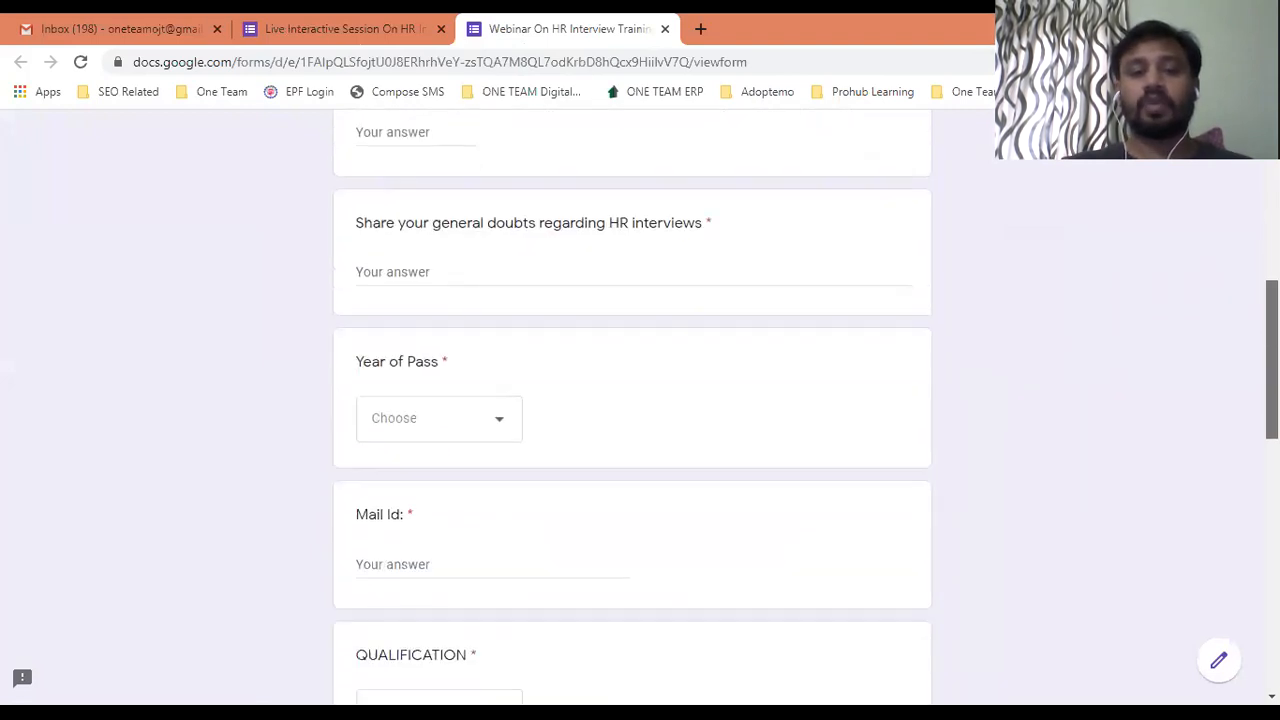
scroll(1272, 290, down, 2)
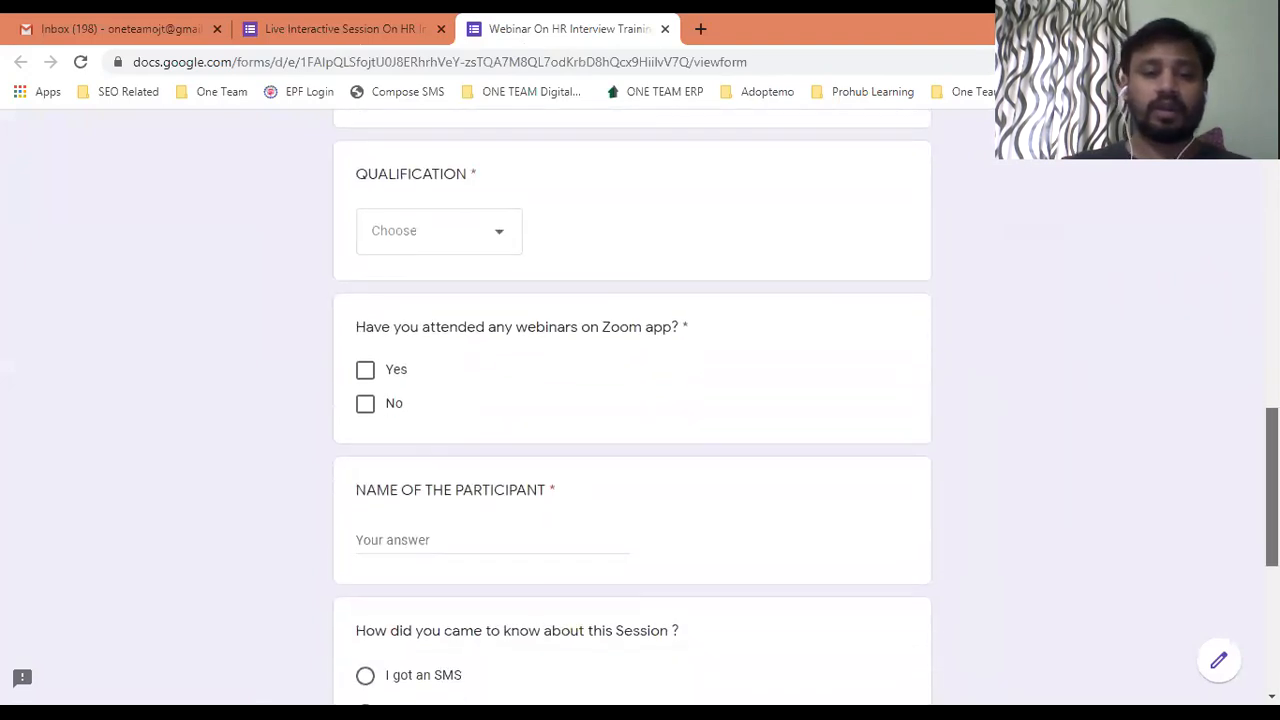
scroll(1272, 480, up, 7)
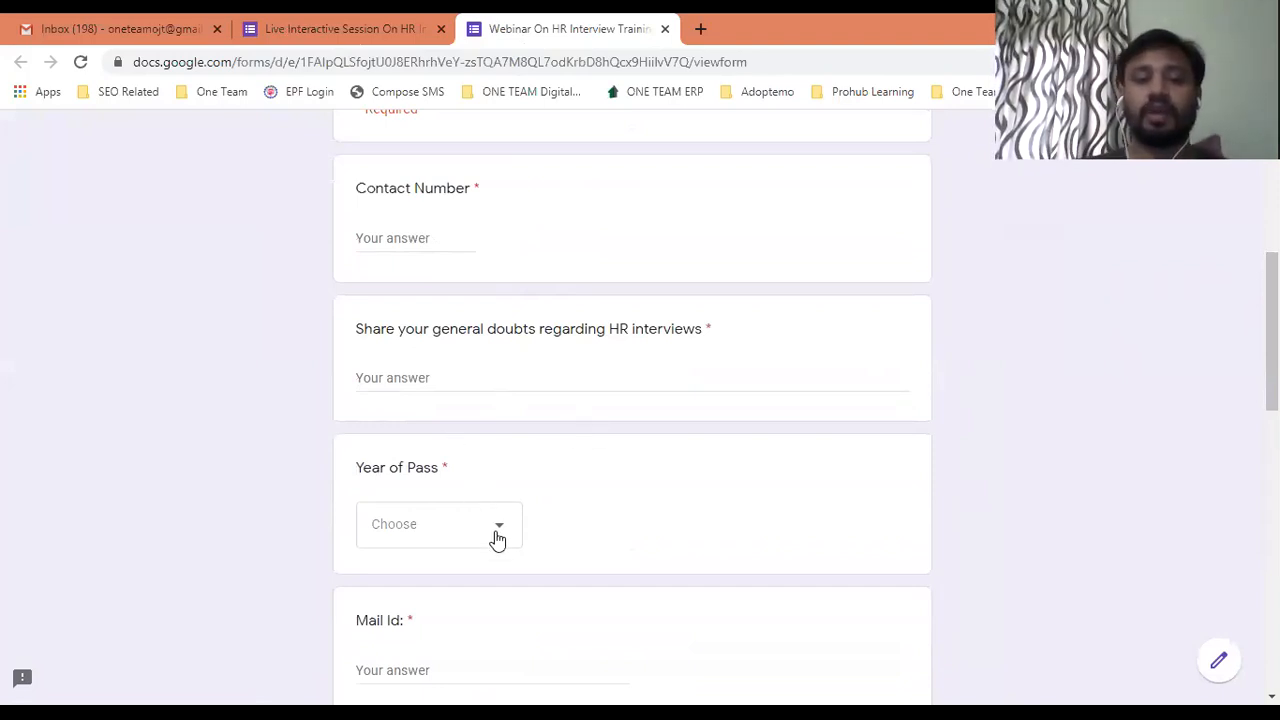
scroll(1272, 380, down, 2)
scroll(1272, 380, down, 7)
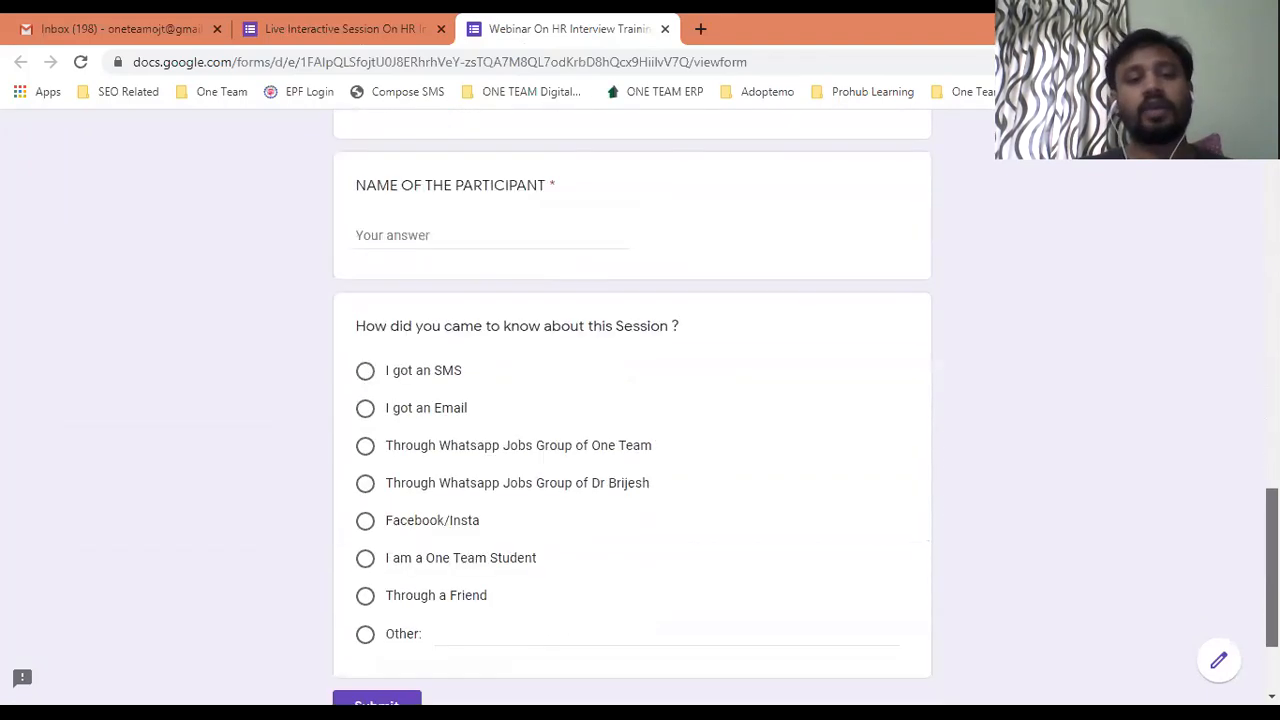
scroll(1272, 380, down, 1)
scroll(1272, 380, up, 10)
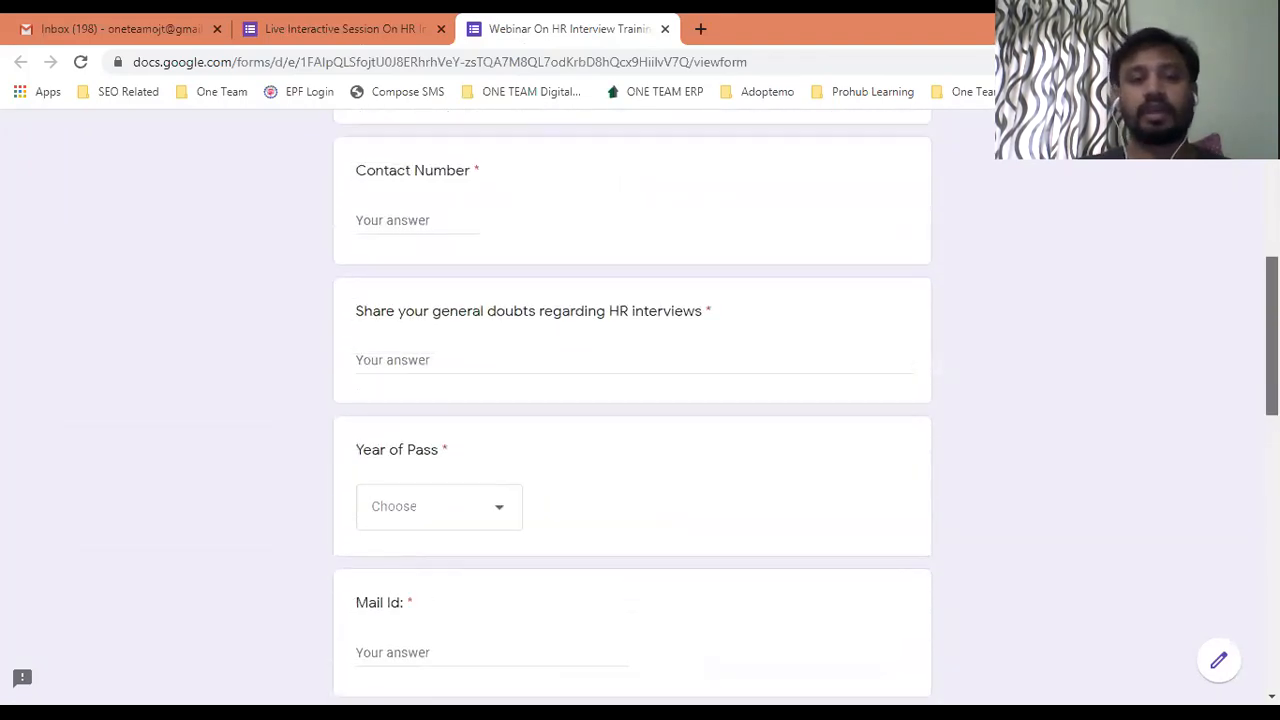
scroll(808, 320, up, 2)
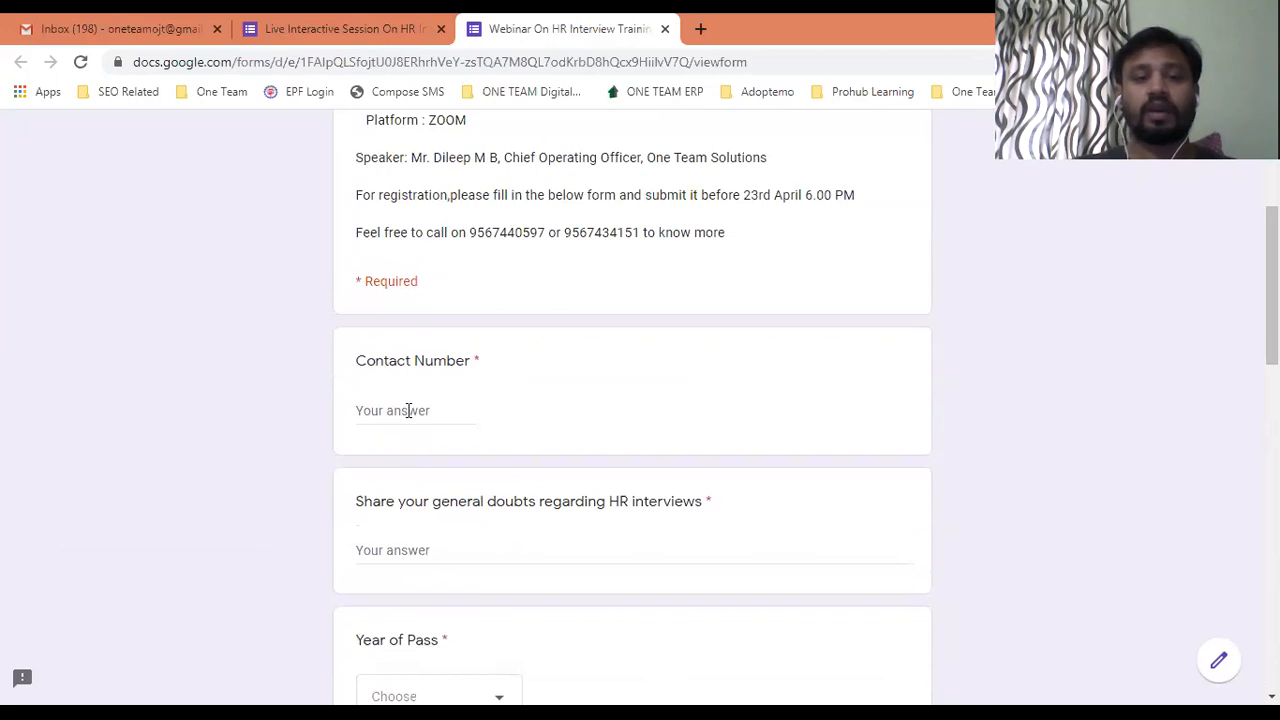
Enter a contact number, 'Test' as the doubt, and 2014 as the Year of Pass.
click(408, 410)
key(Tab)
text(Test)
key(Tab)
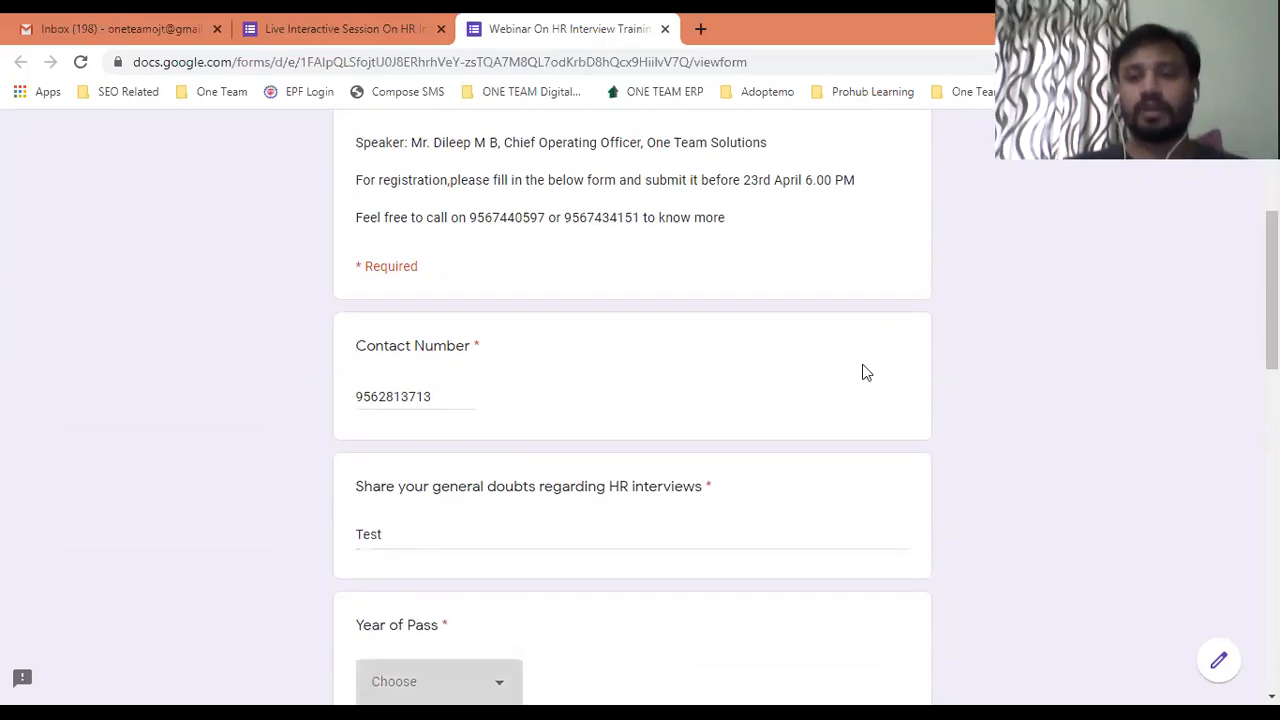
scroll(878, 360, down, 3)
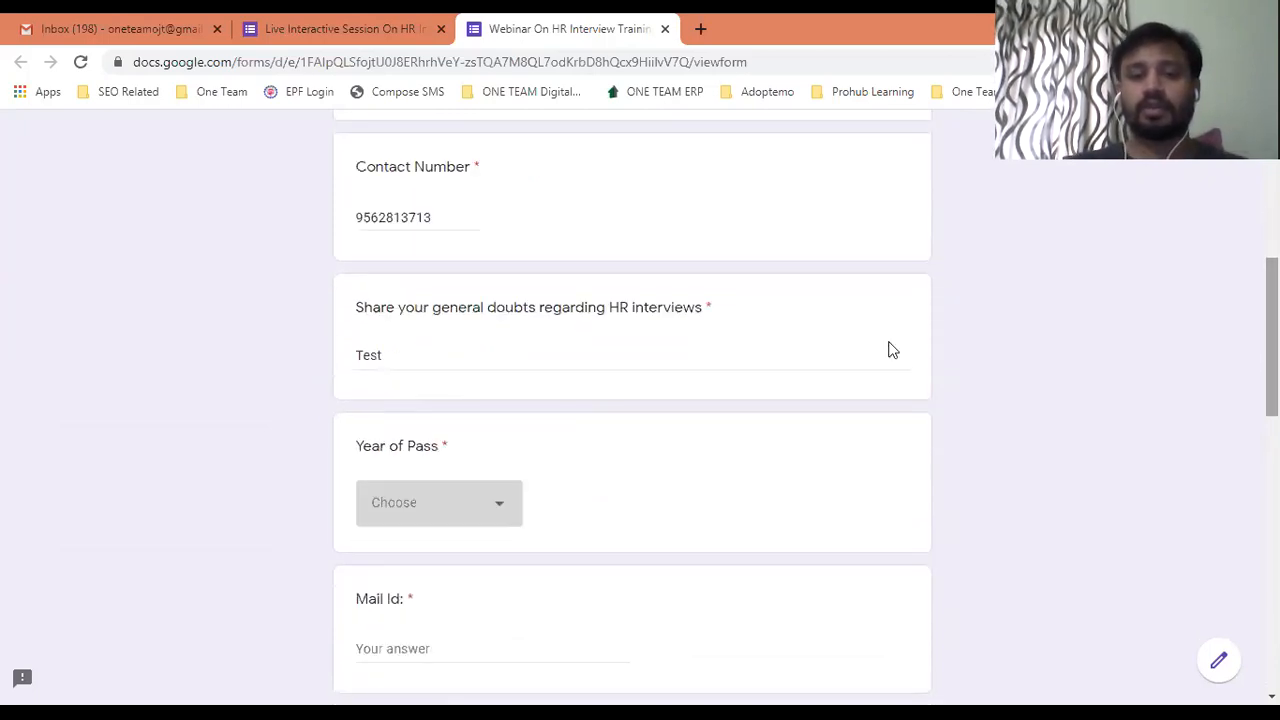
click(497, 510)
click(429, 558)
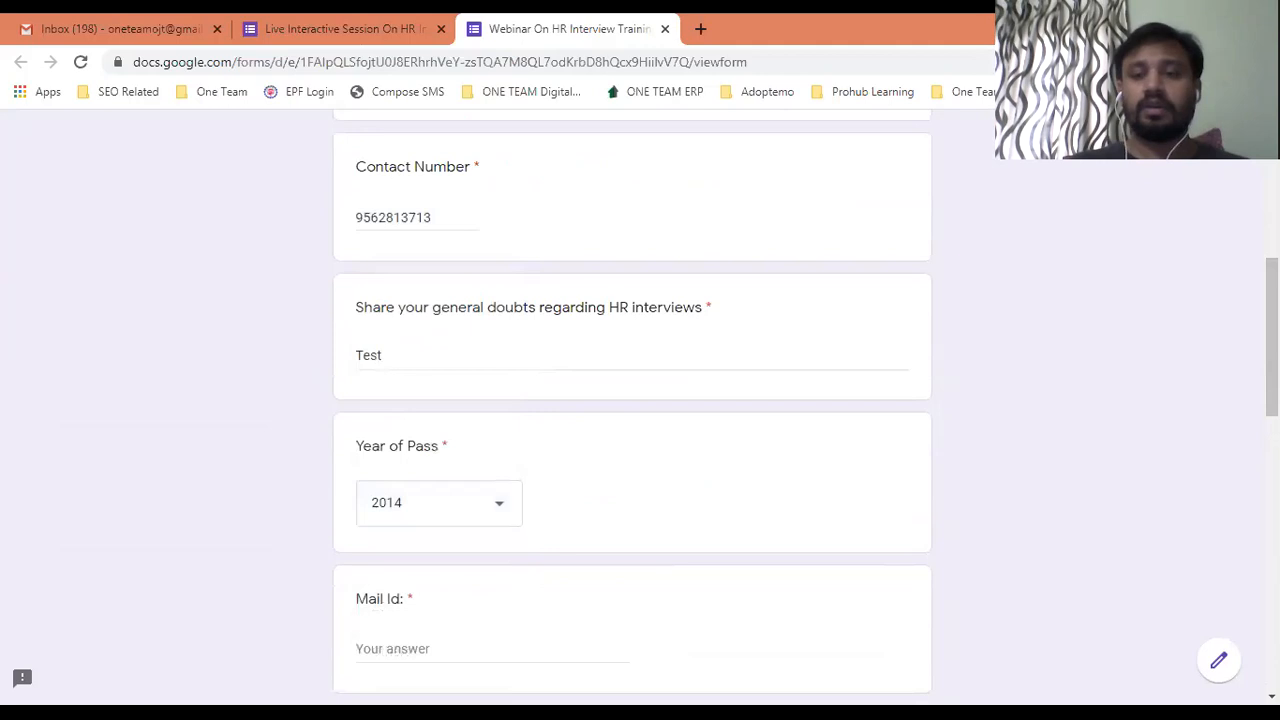
scroll(934, 340, down, 2)
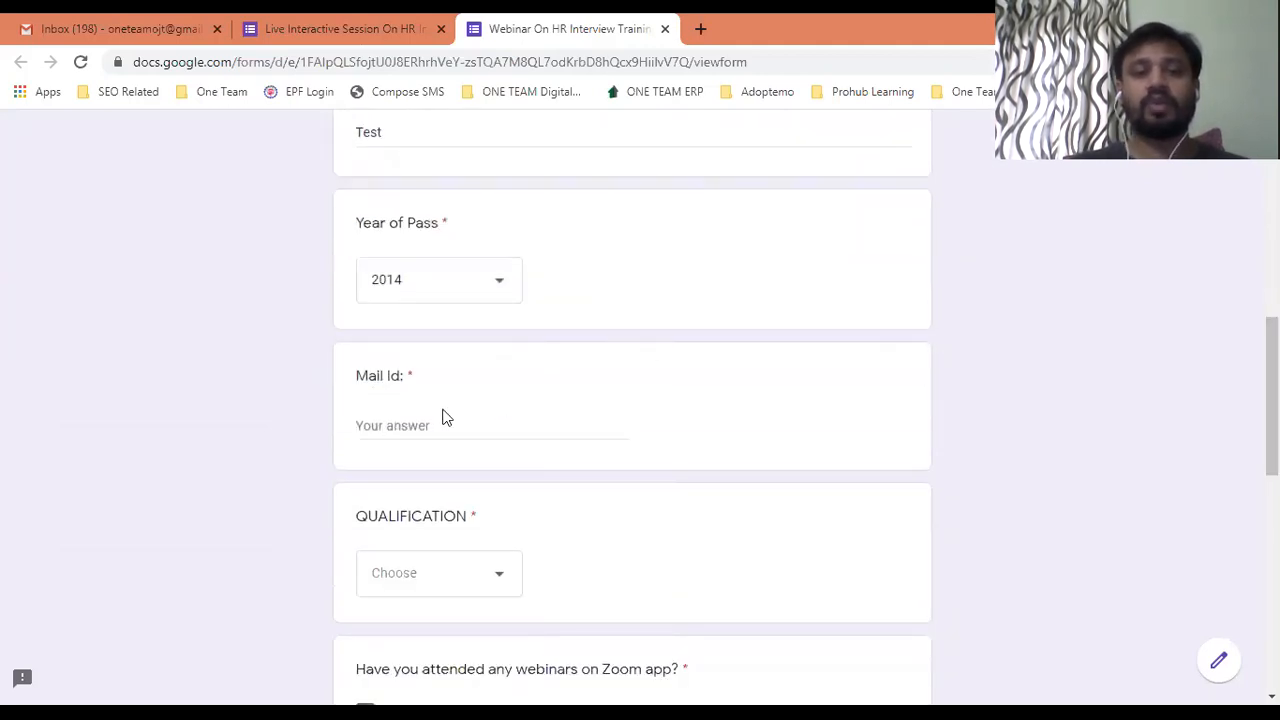
Fill in an e-mail address, choose MSc as qualification, and answer No to Zoom webinars.
click(421, 423)
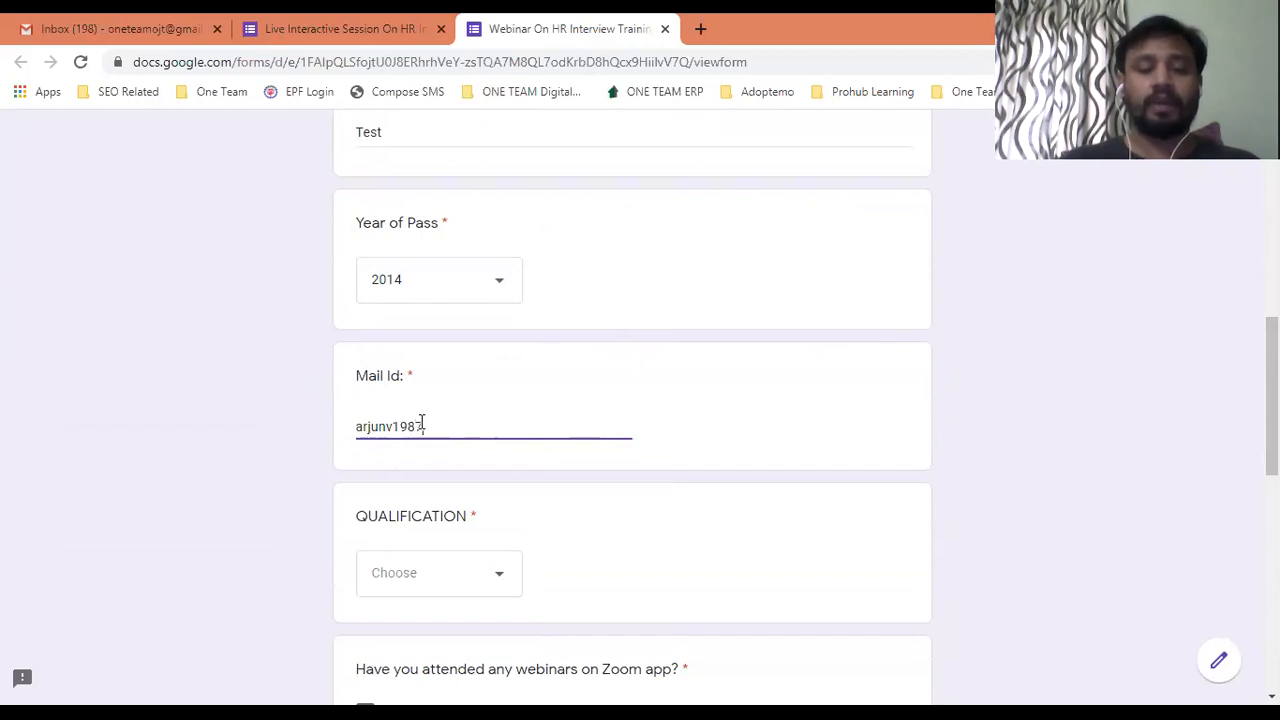
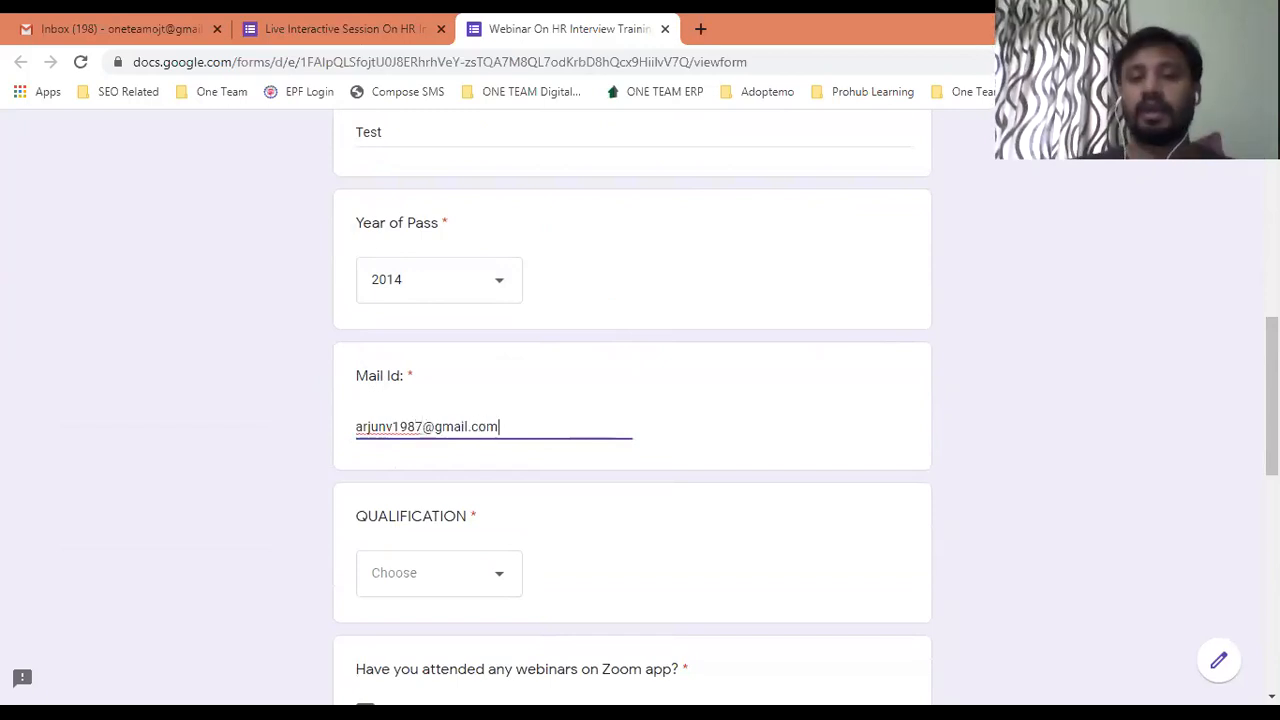
scroll(1272, 400, down, 1)
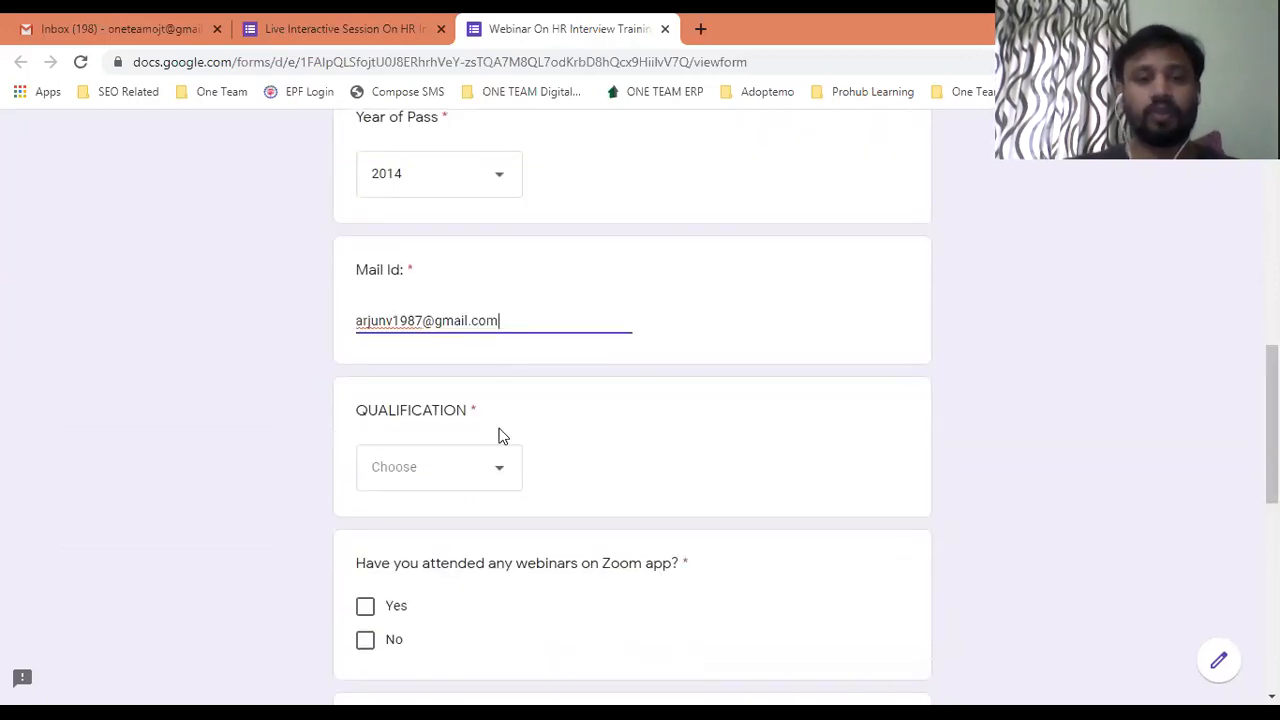
click(492, 466)
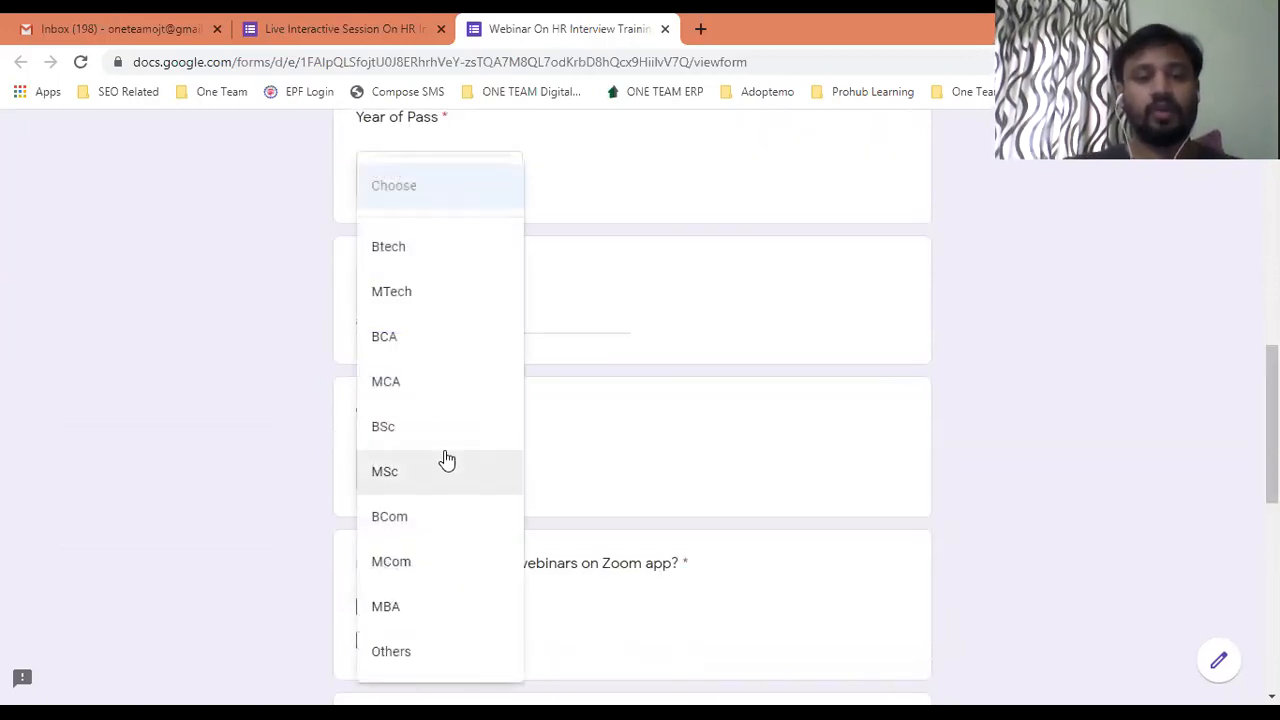
click(443, 462)
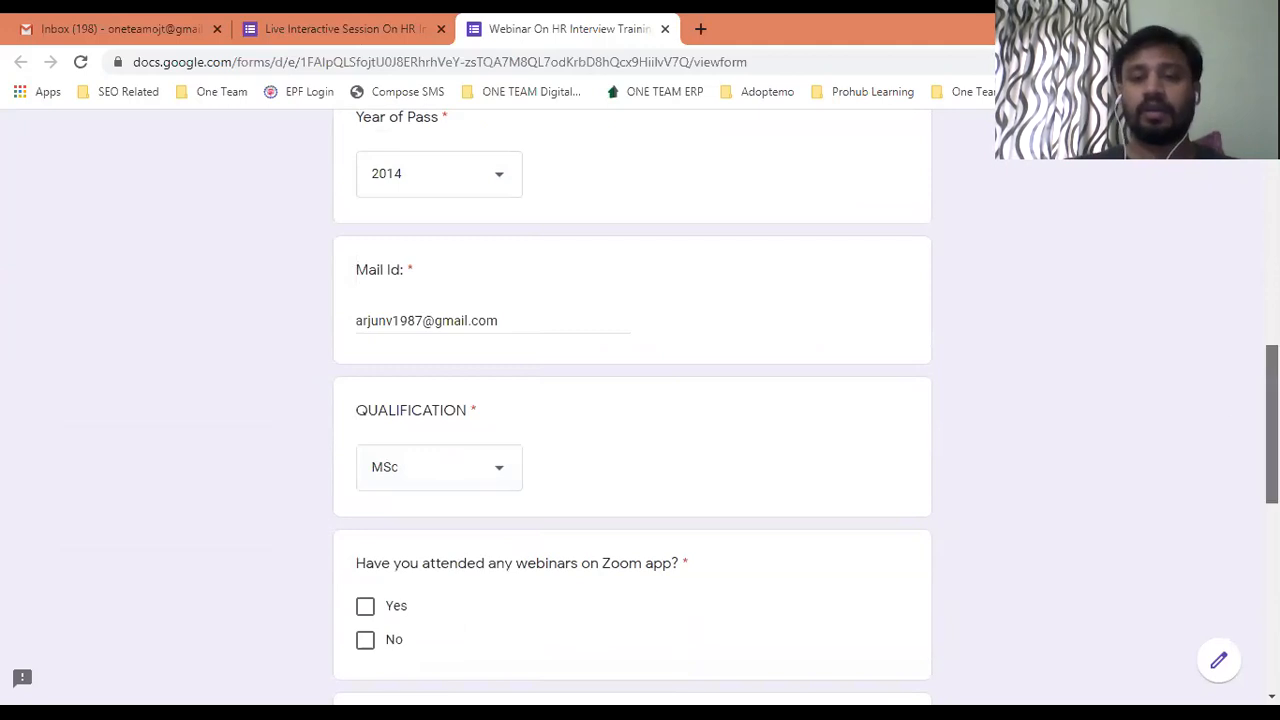
scroll(1250, 427, down, 2)
click(365, 446)
Enter the participant's name, pick Through Whatsapp Jobs Group of One Team, and submit.
click(446, 586)
text(Arju)
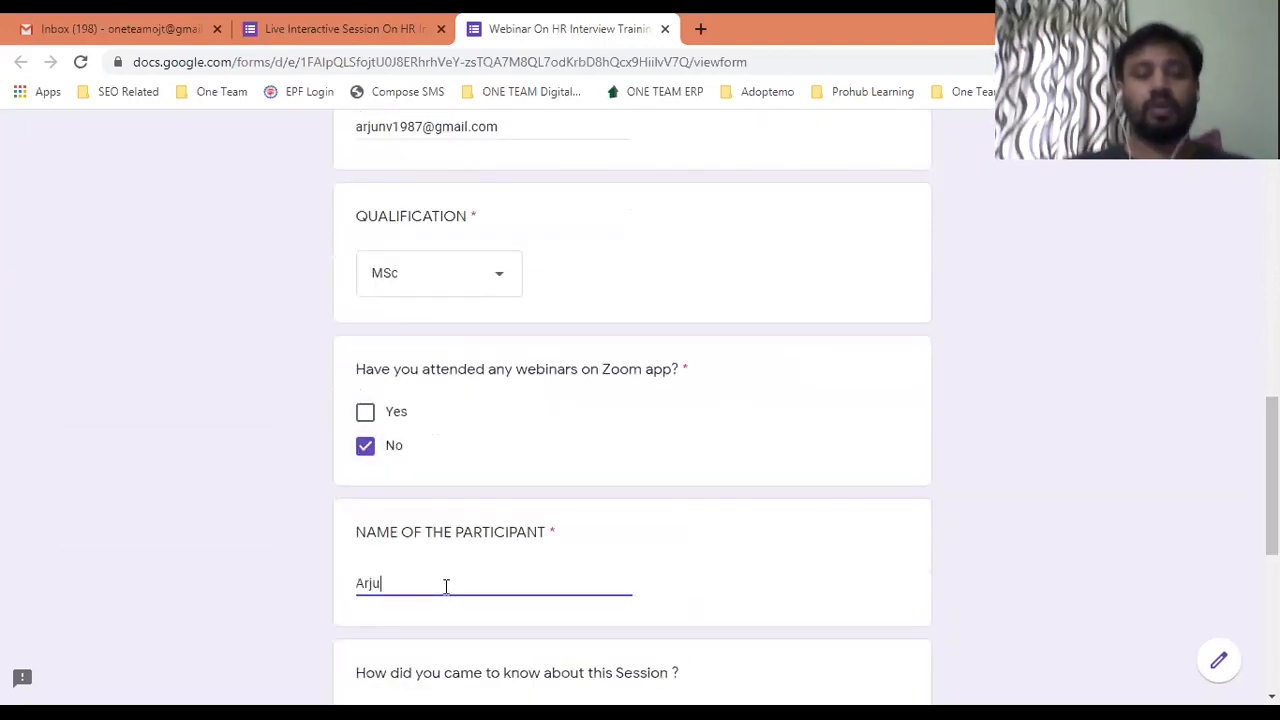
text(n)
scroll(744, 486, down, 3)
click(365, 513)
scroll(637, 508, down, 2)
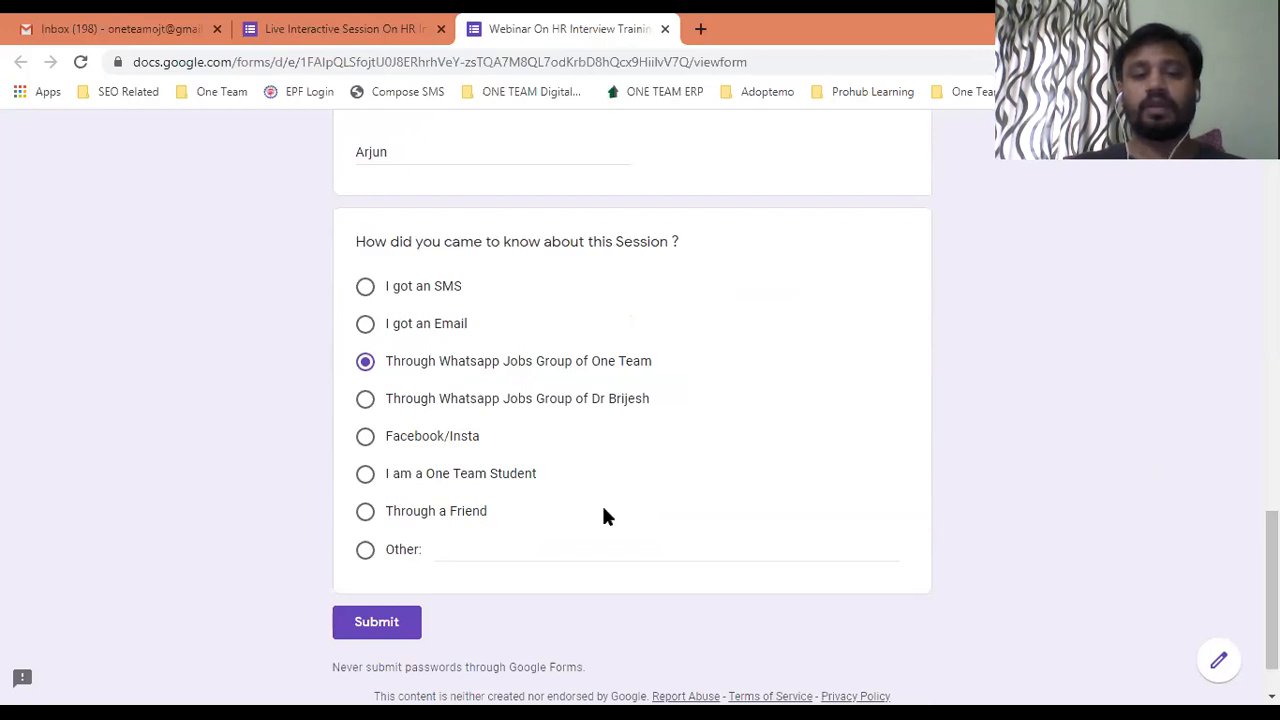
click(380, 624)
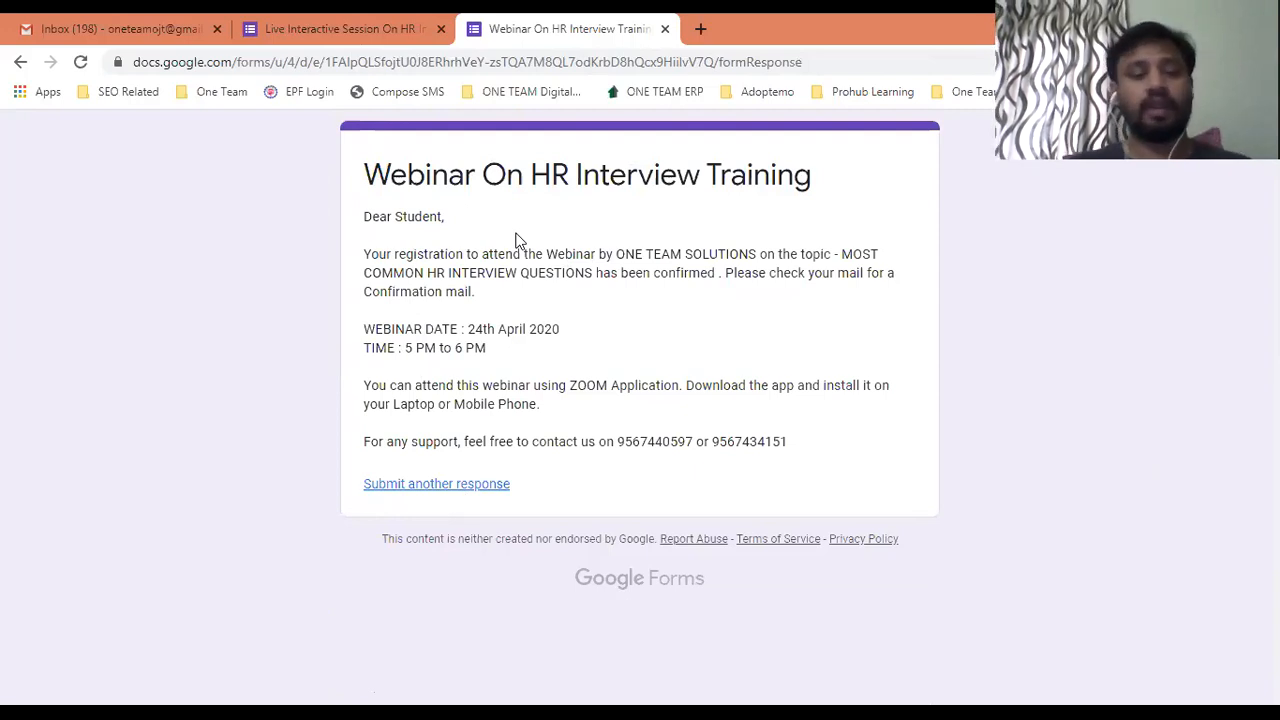
Close the form preview and editor tabs, then open Google Drive from Gmail's Google apps grid.
click(664, 30)
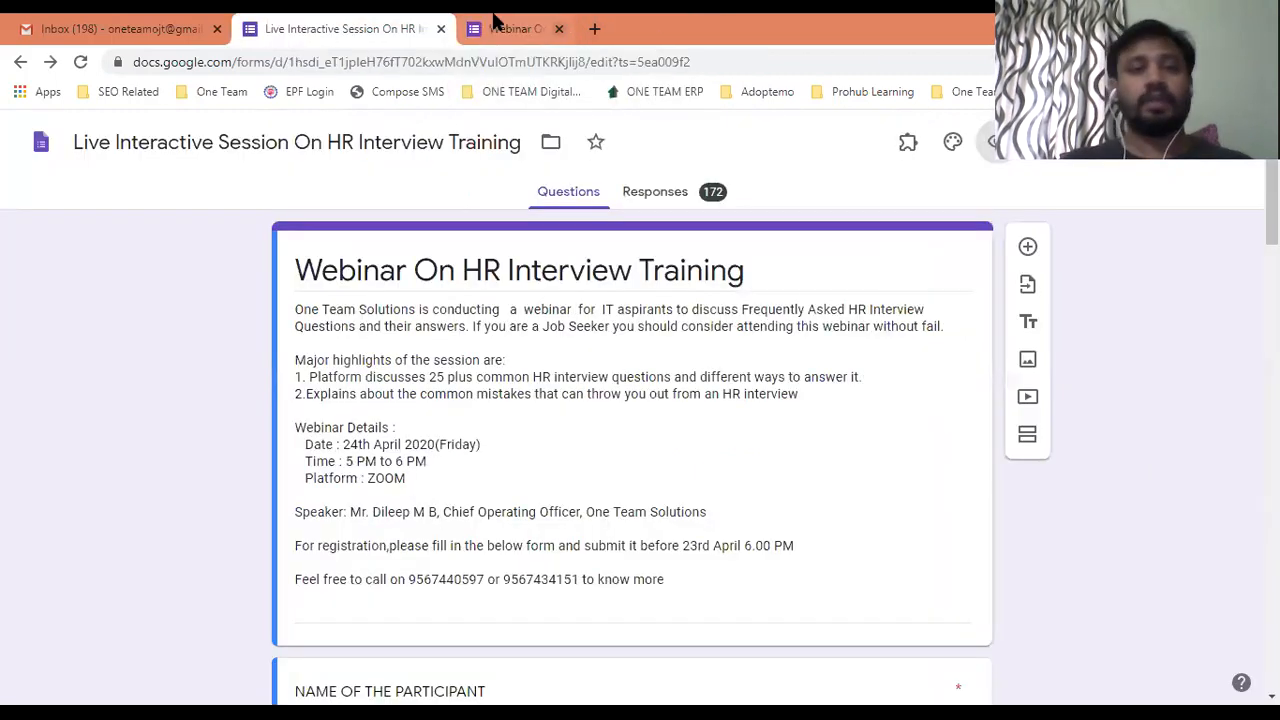
click(444, 32)
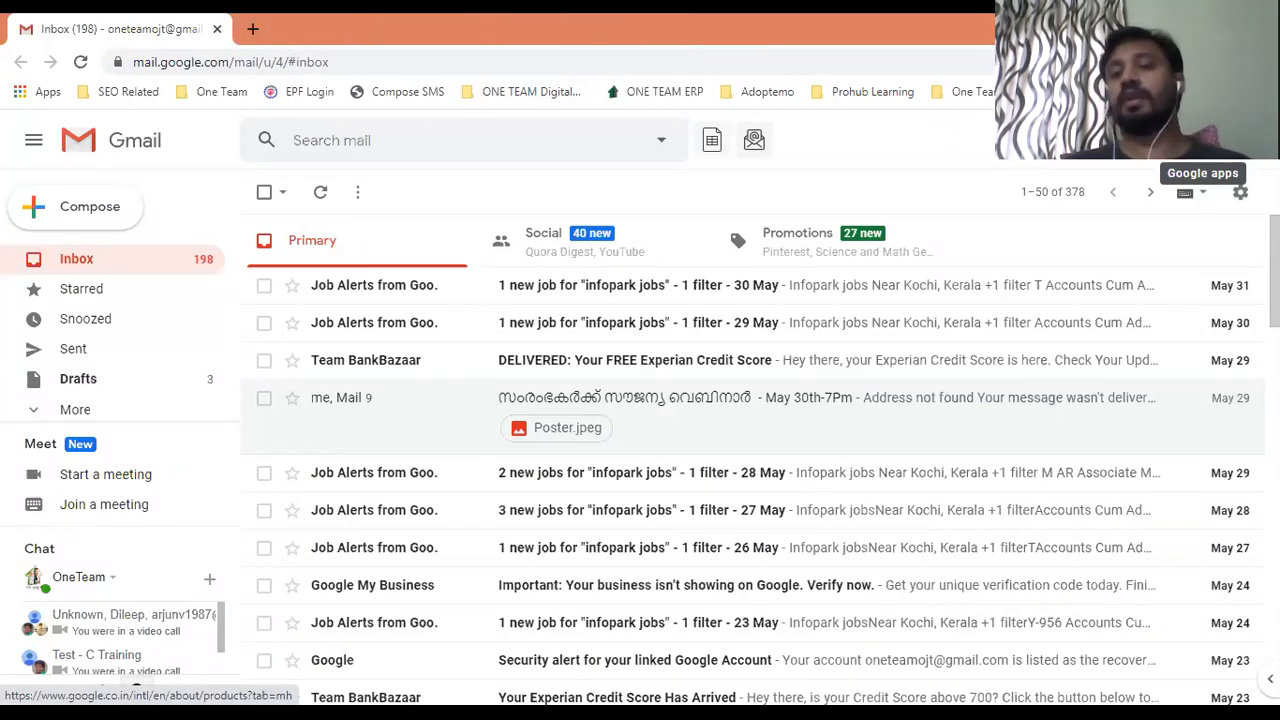
click(1203, 140)
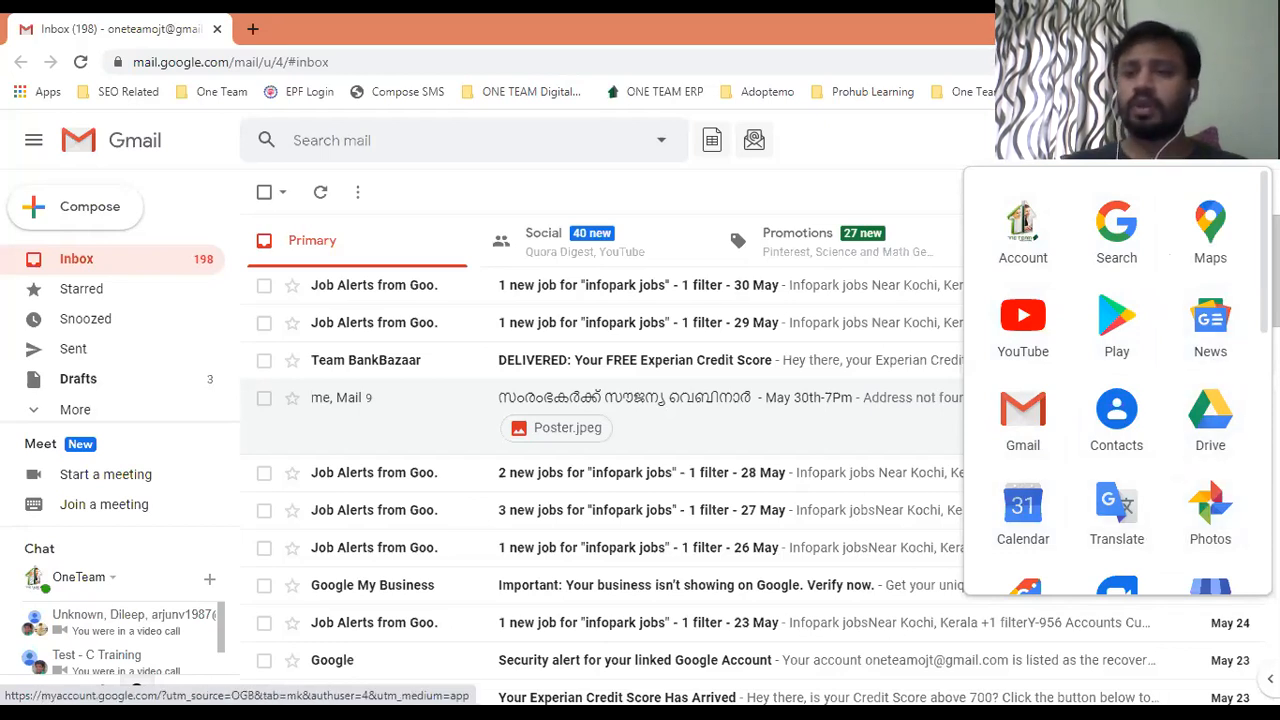
scroll(1117, 394, down, 2)
scroll(1117, 394, up, 2)
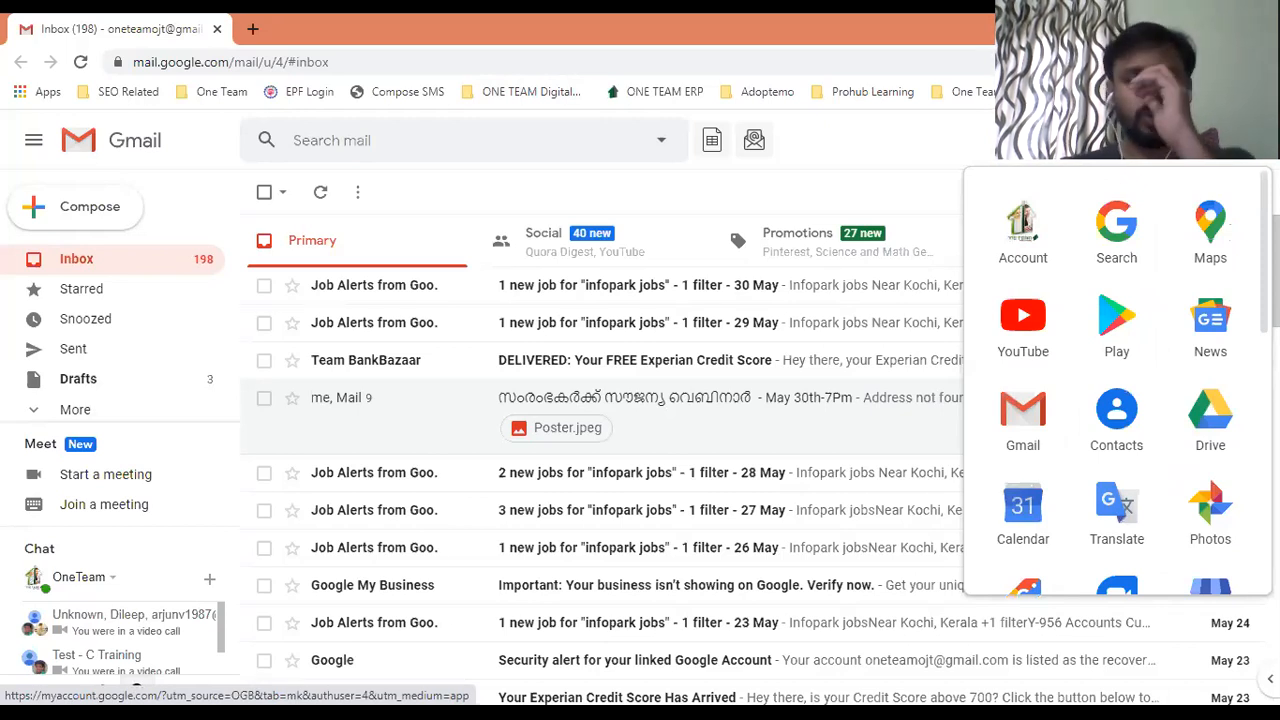
scroll(1117, 394, down, 5)
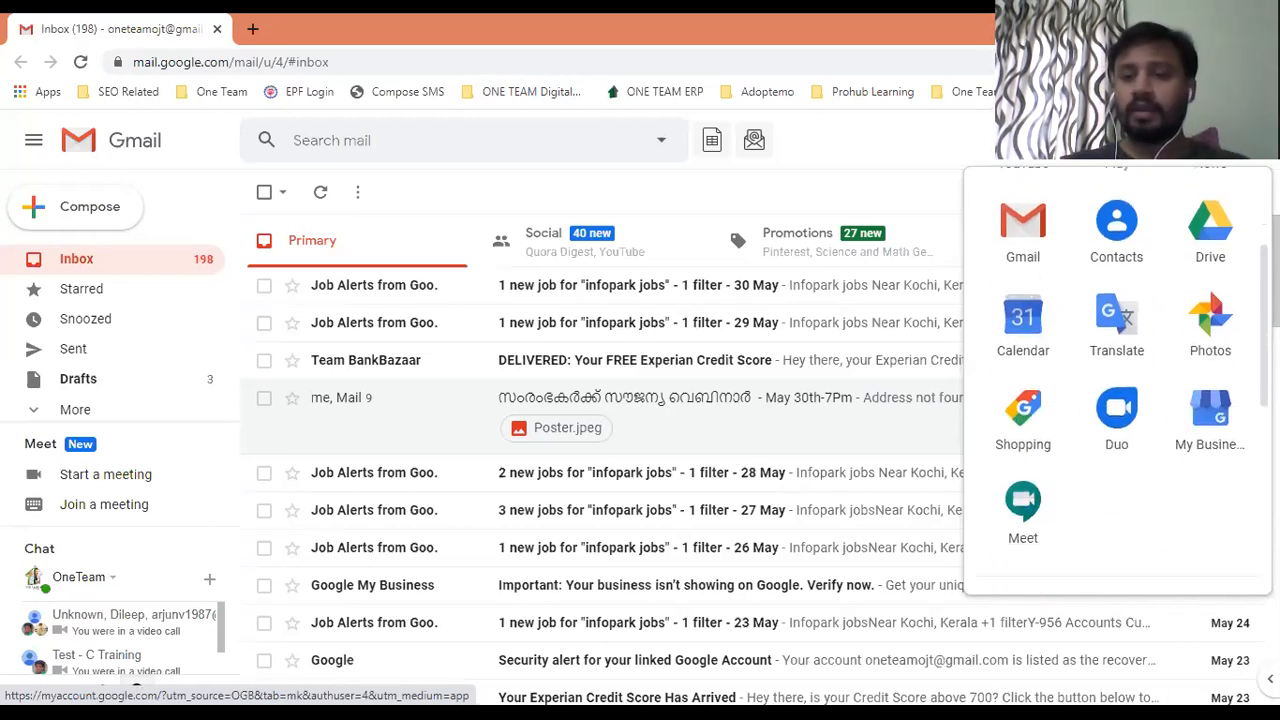
scroll(1117, 394, up, 5)
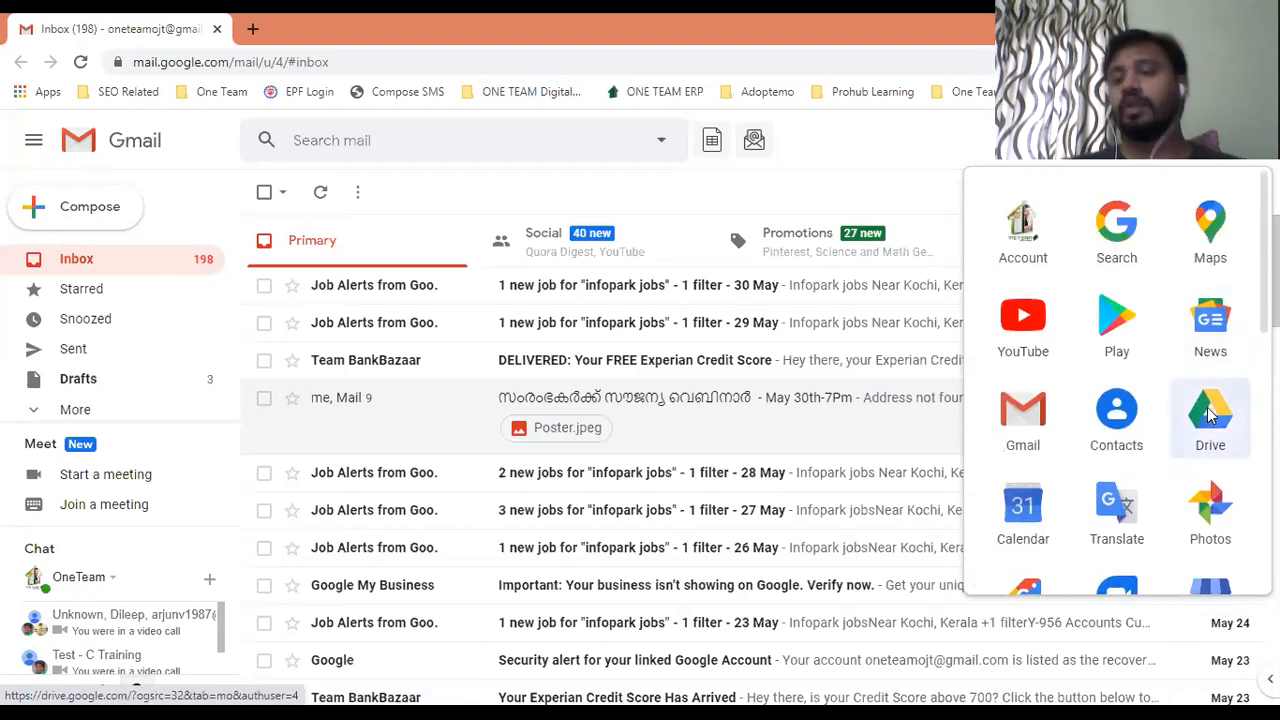
click(1210, 412)
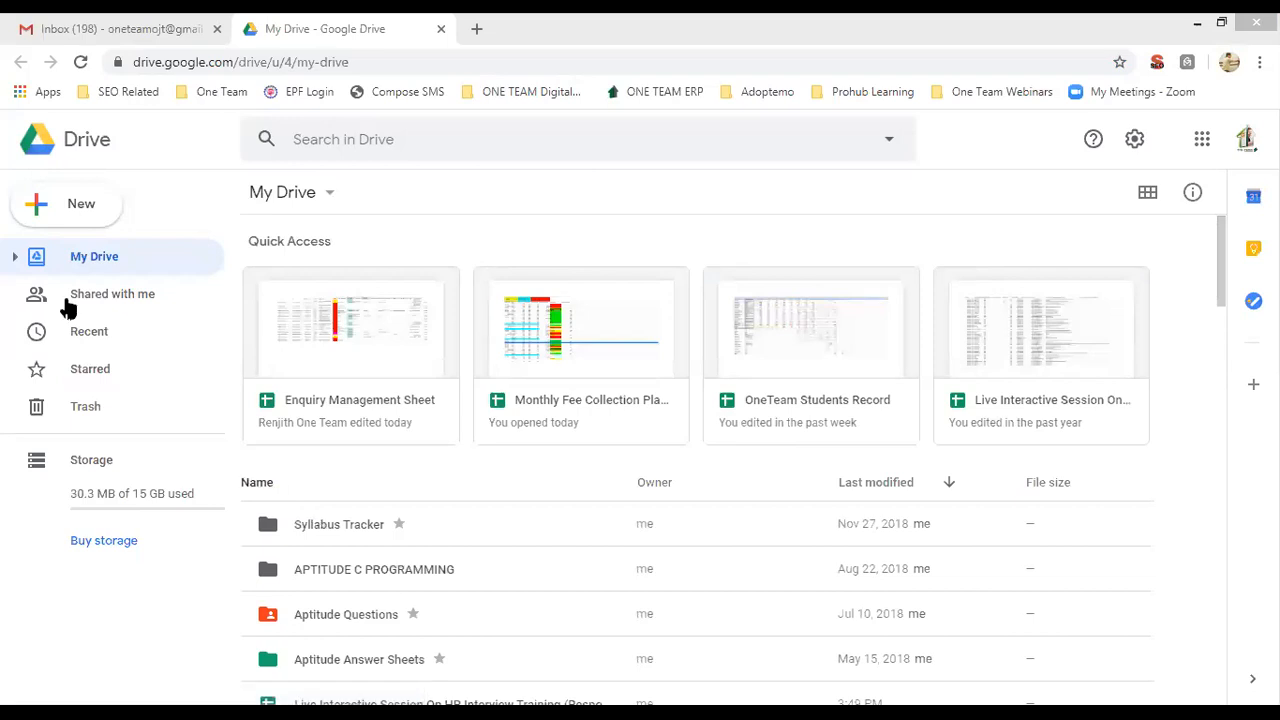
From Drive's New > More > Google Forms menu, choose From a template.
click(60, 212)
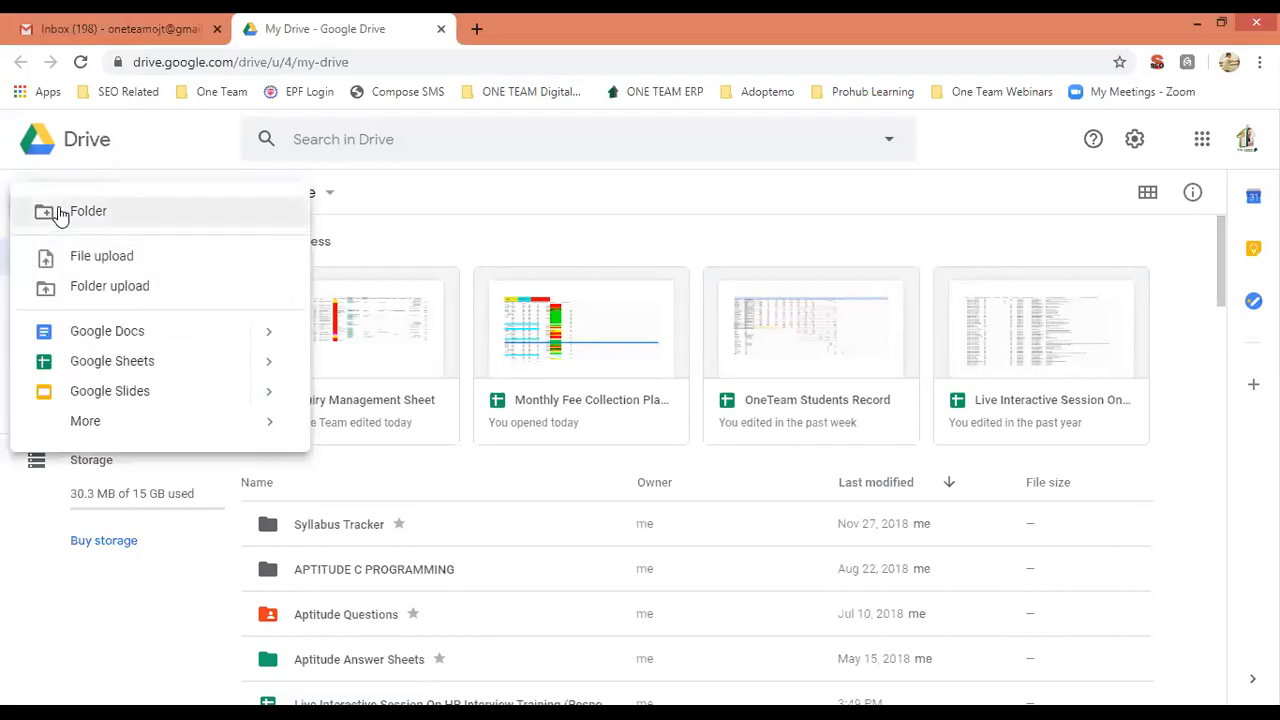
mouse_move(275, 425)
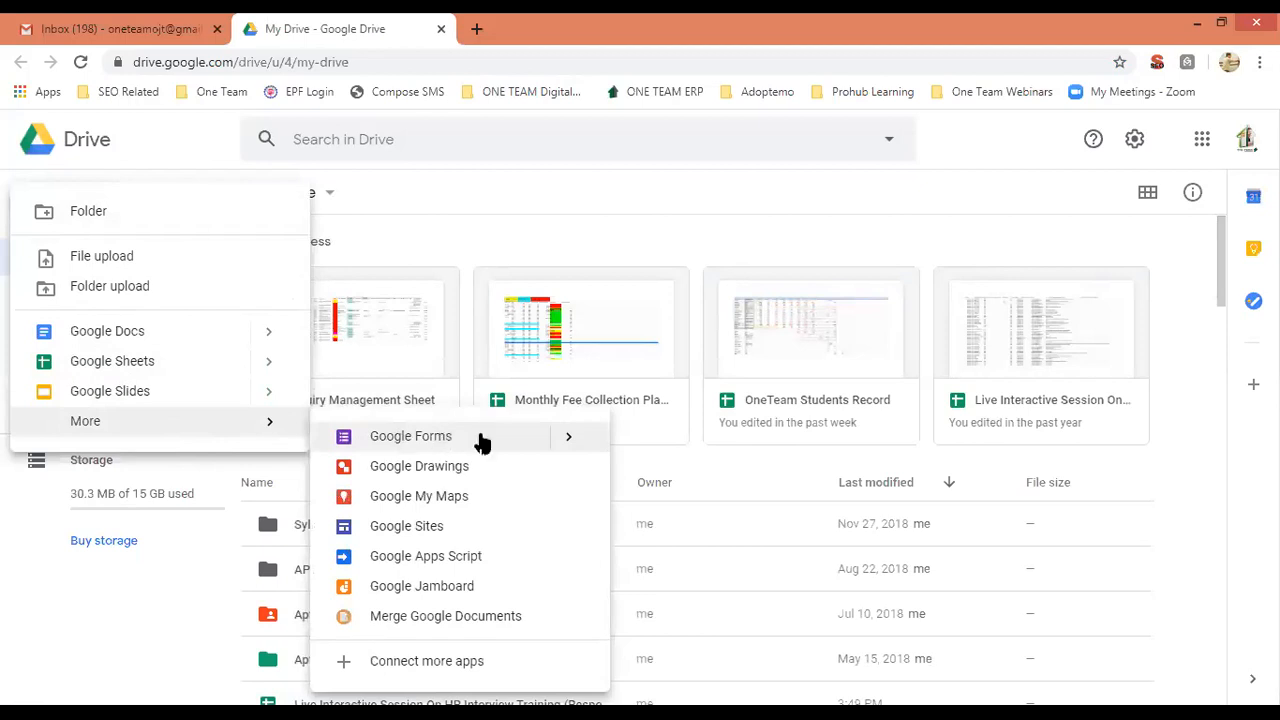
mouse_move(571, 440)
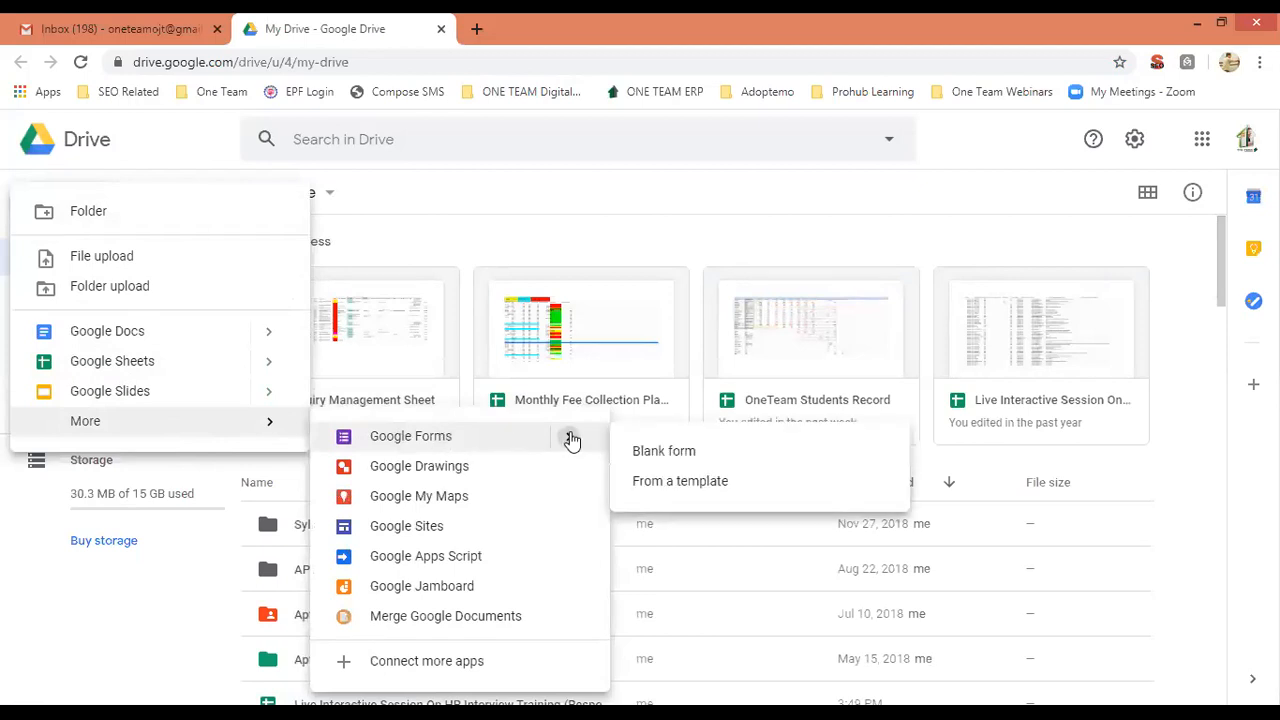
click(683, 483)
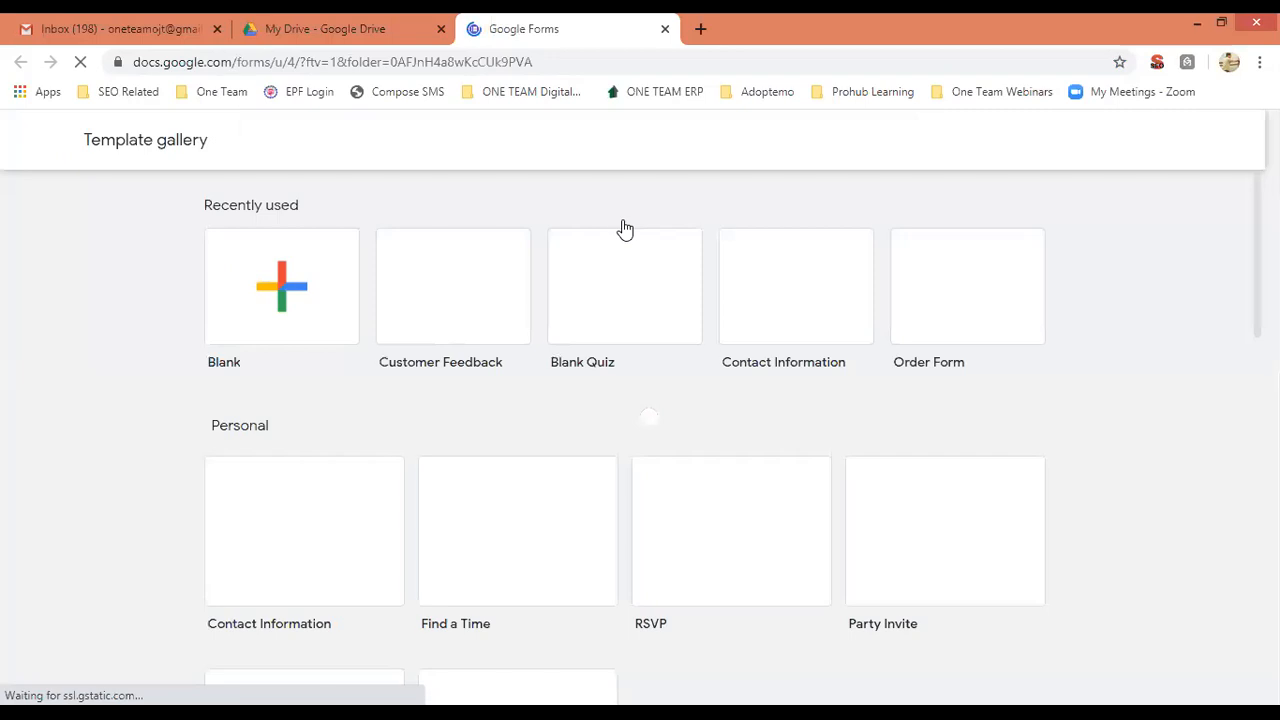
right_click(436, 272)
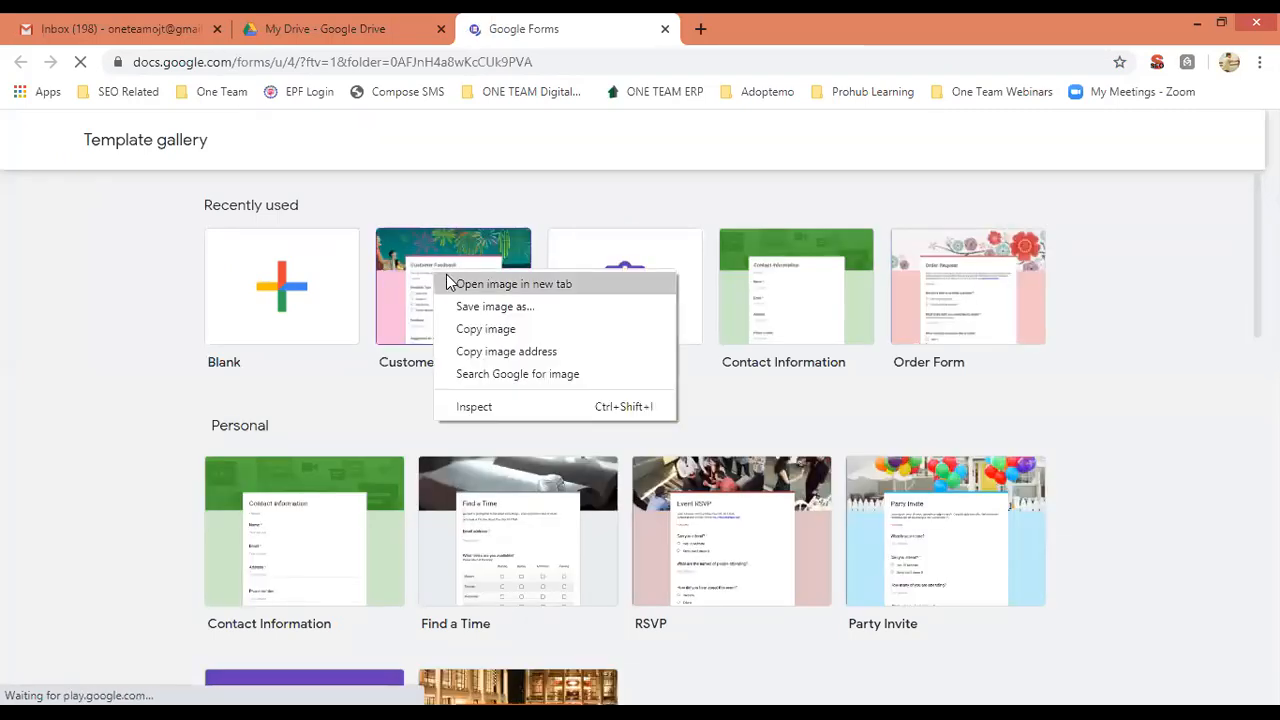
click(449, 284)
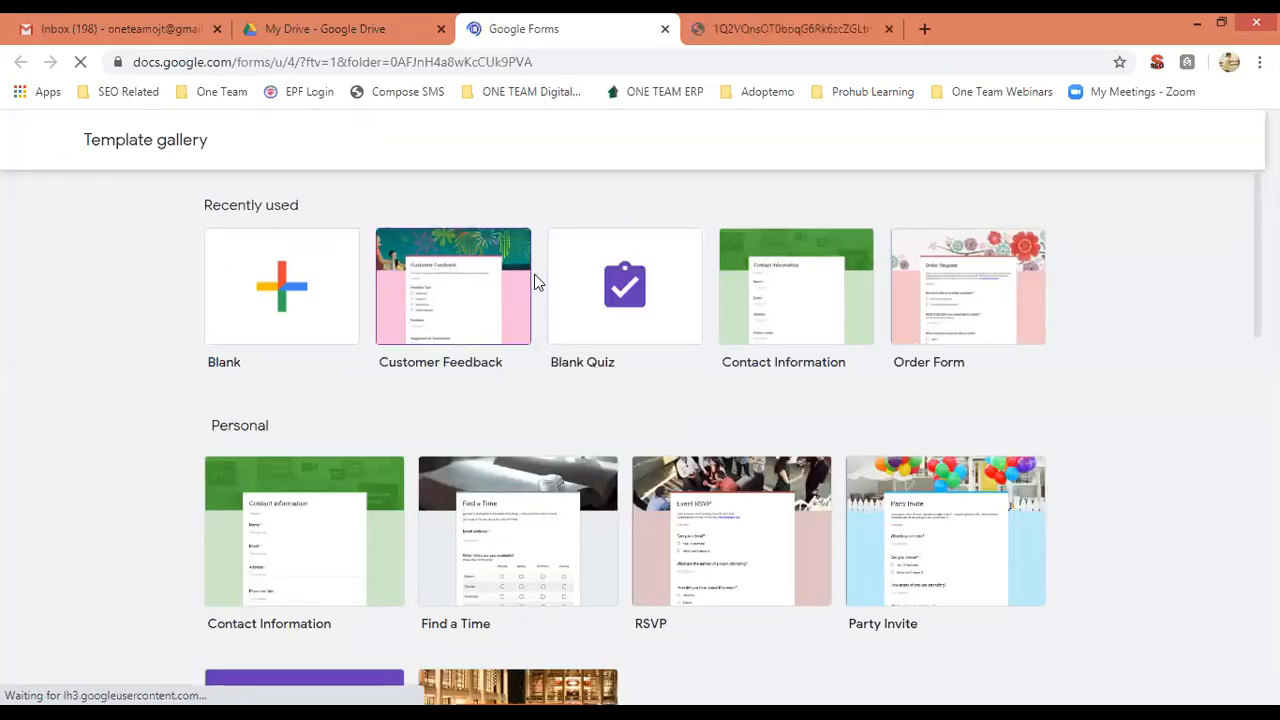
right_click(804, 290)
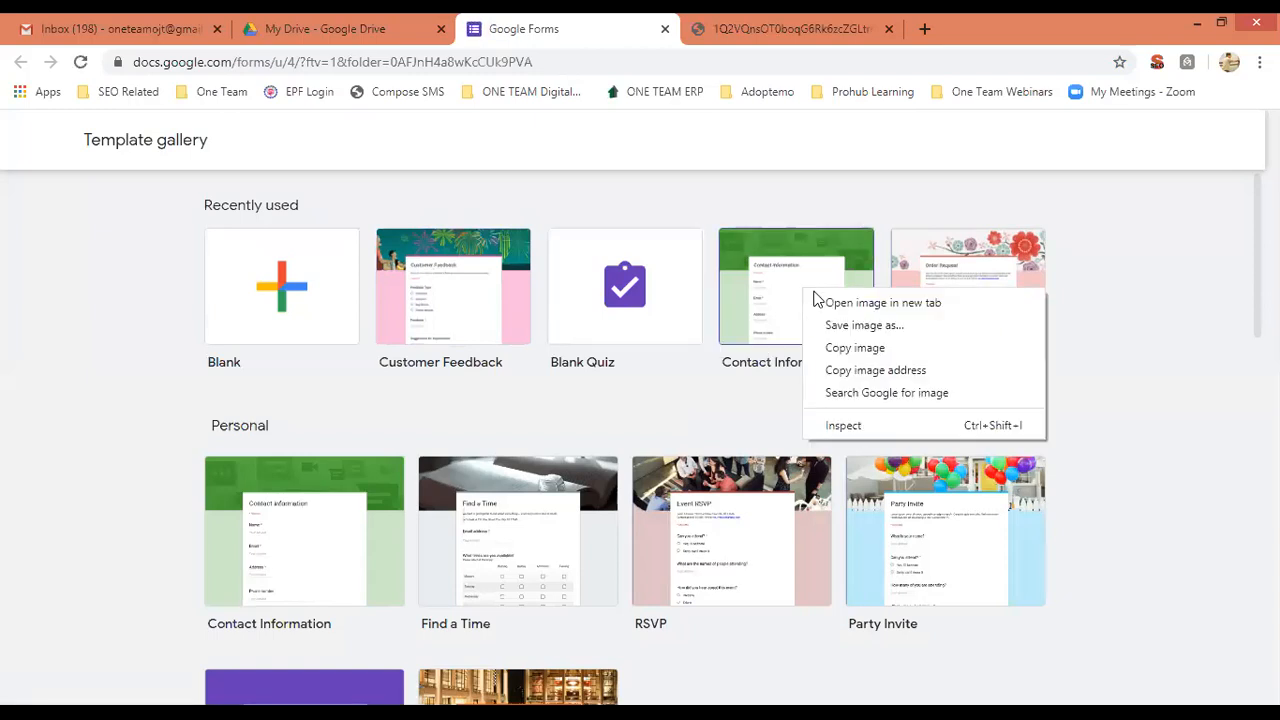
click(829, 302)
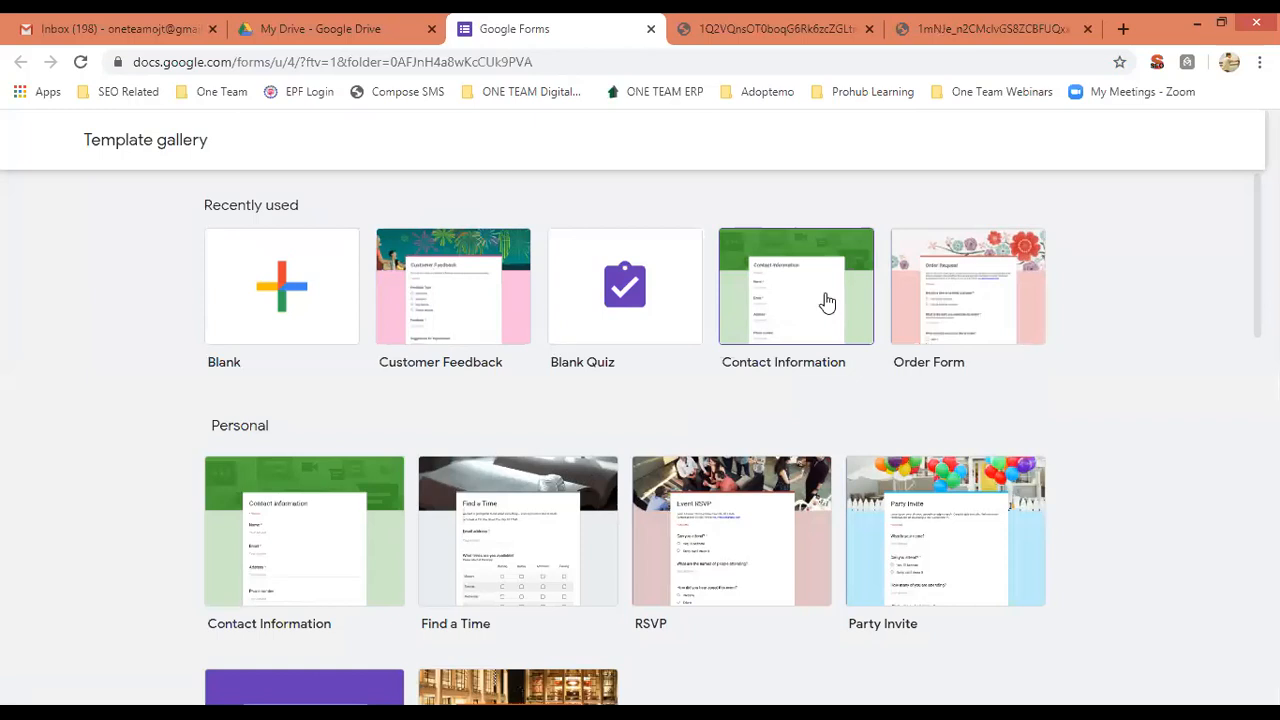
click(786, 22)
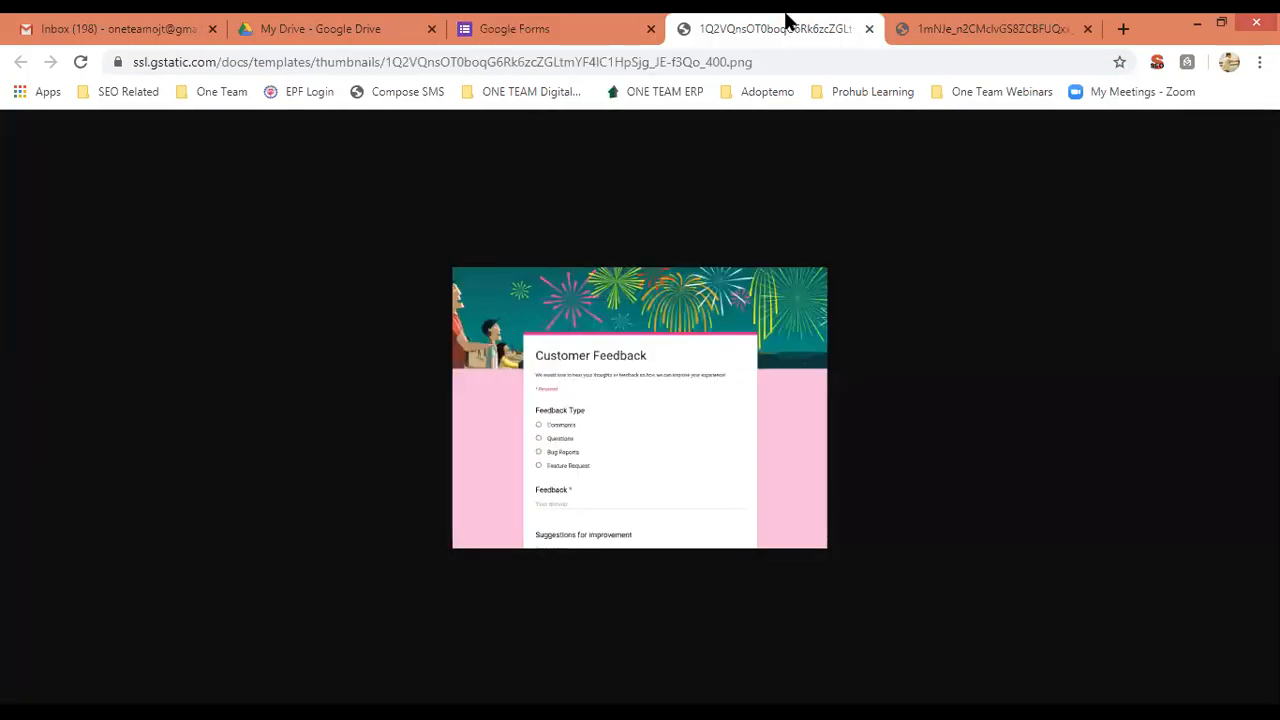
click(869, 29)
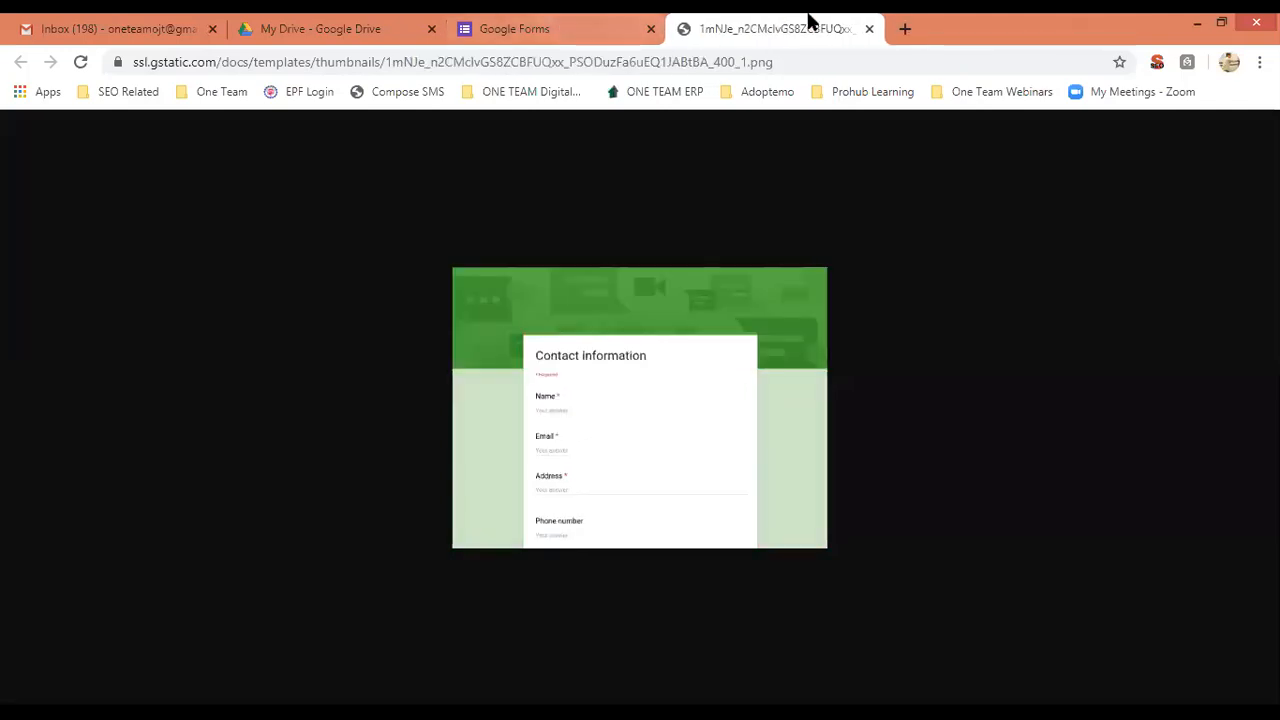
key(ctrl+w)
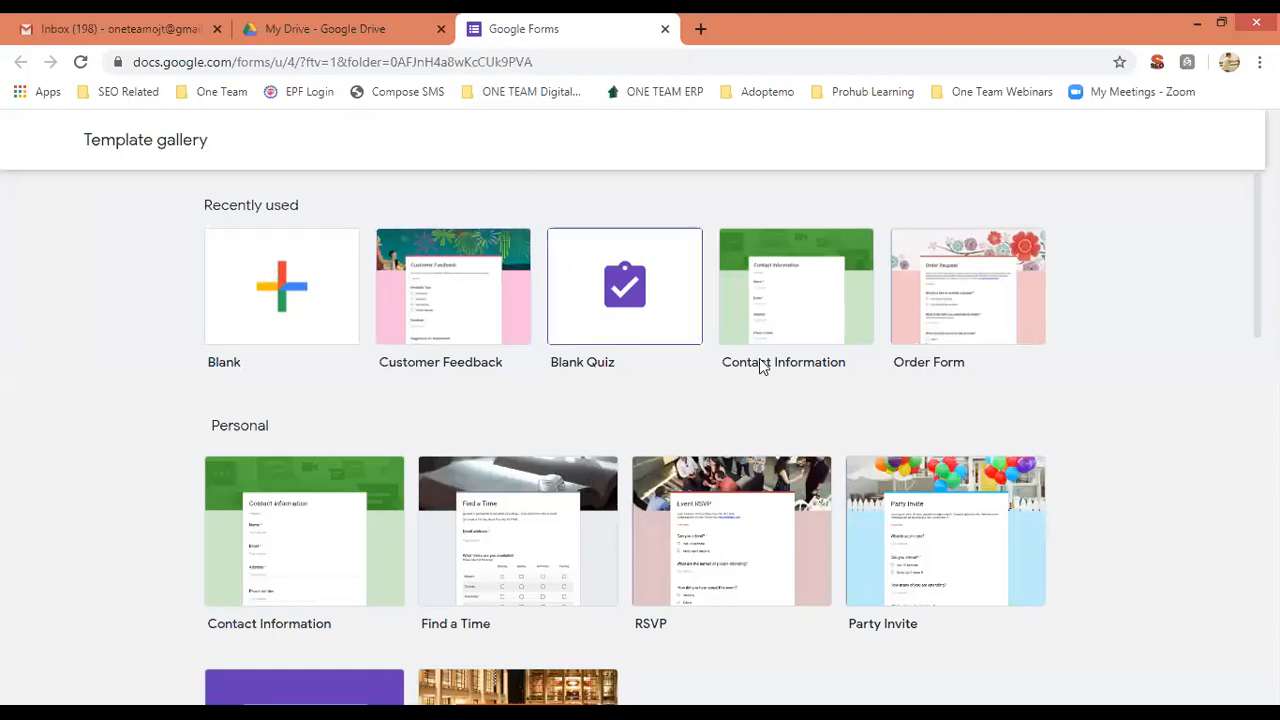
Create a form from the Customer Feedback template and review its Feedback Type, Feedback and Suggestions questions.
click(418, 310)
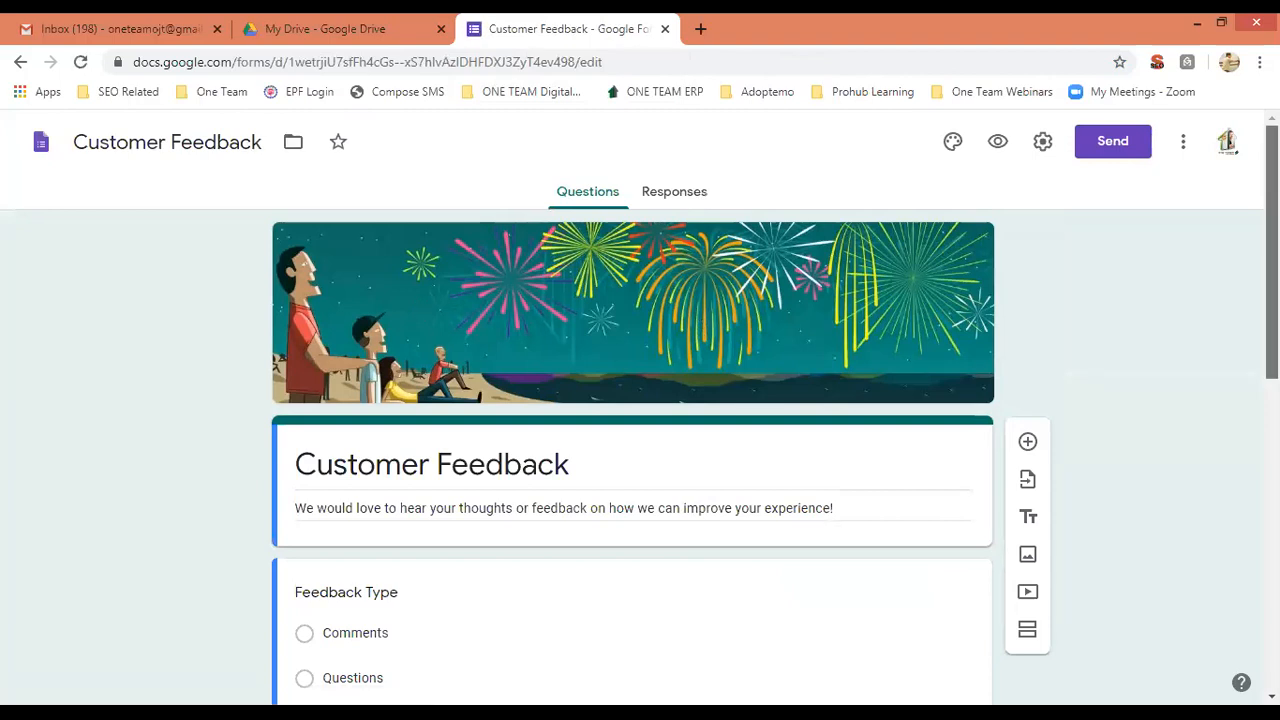
scroll(640, 415, down, 4)
scroll(1108, 366, up, 1)
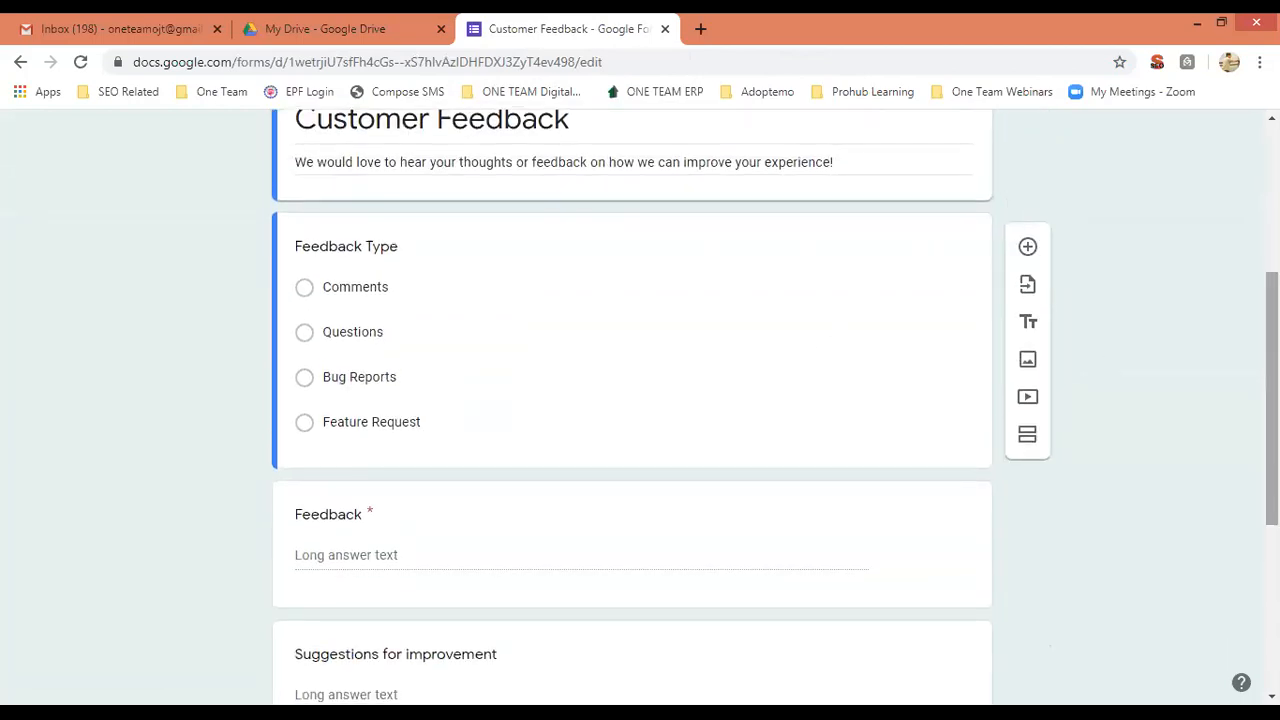
scroll(640, 400, down, 3)
scroll(640, 400, up, 7)
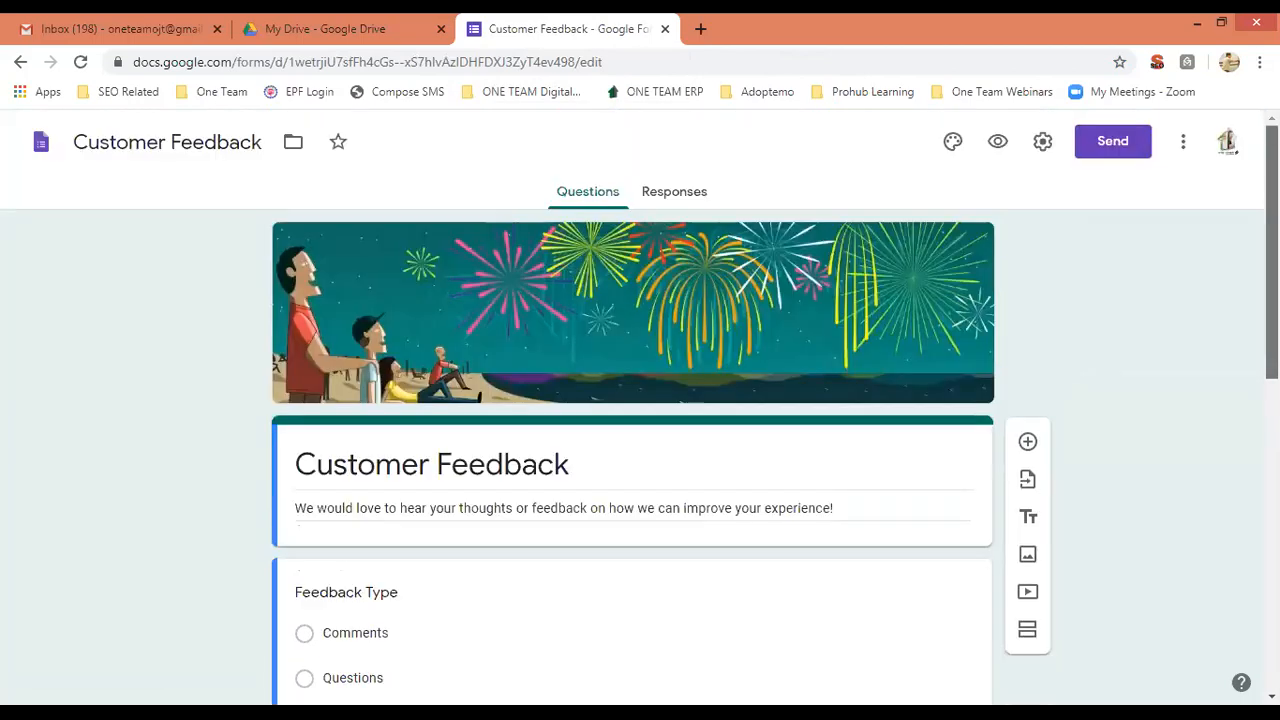
click(365, 22)
click(557, 24)
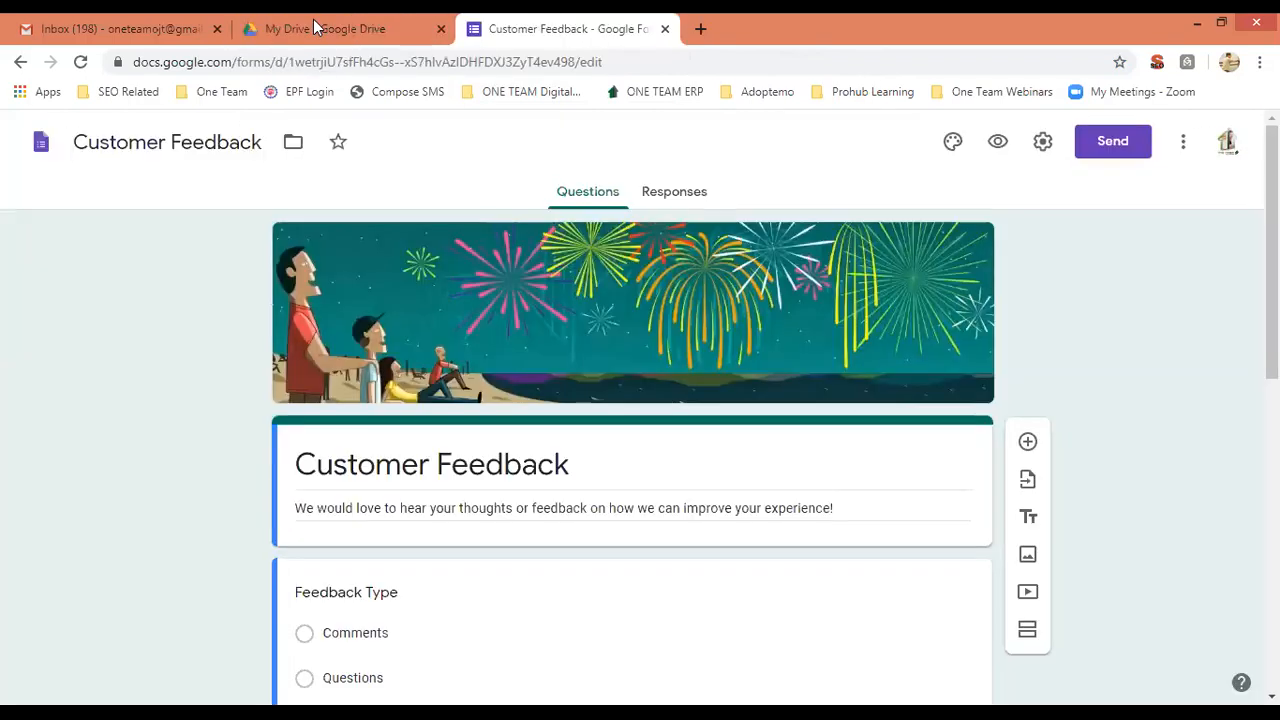
Go back to the template gallery and browse down to the Work templates like Event Feedback and Job Application.
click(20, 61)
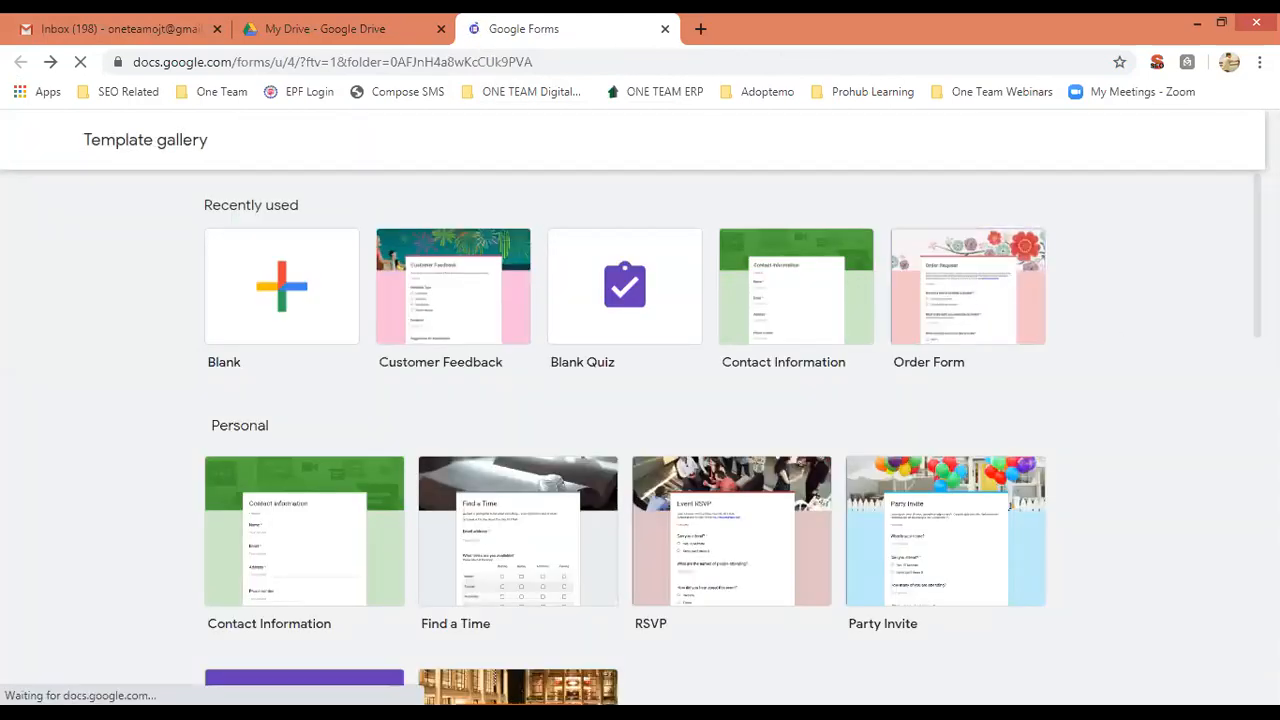
scroll(633, 437, down, 1)
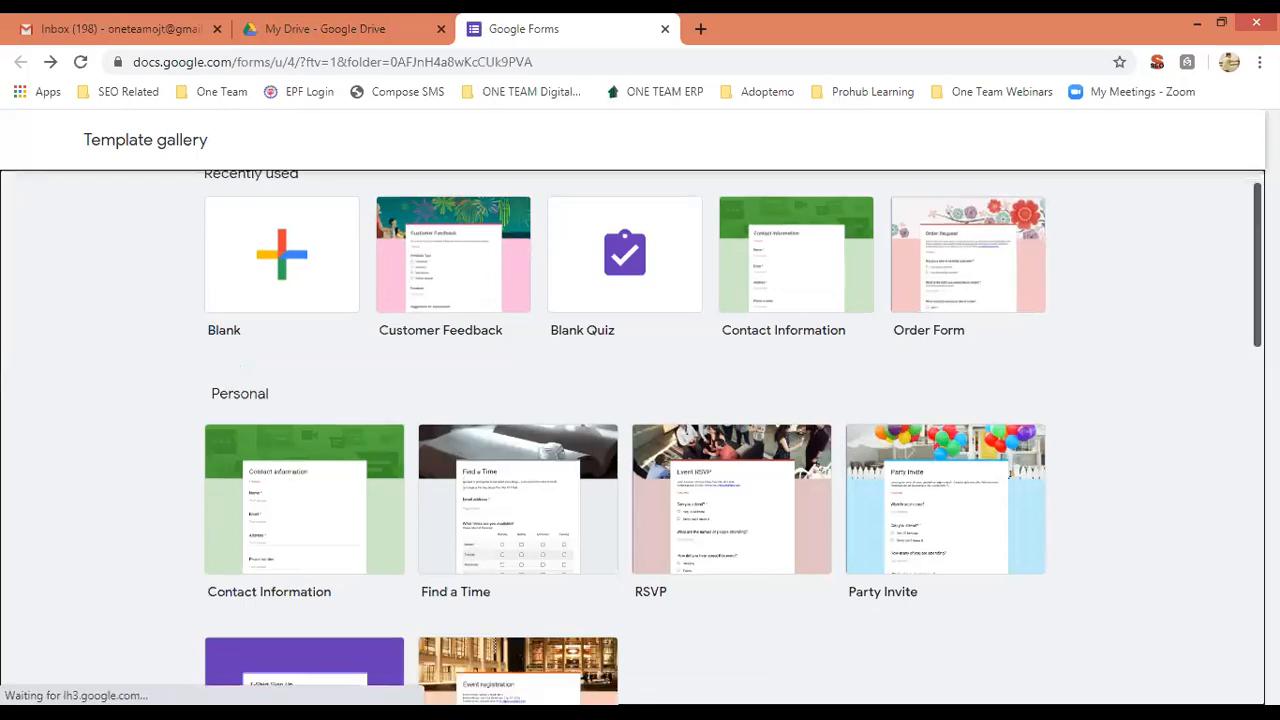
scroll(1007, 370, down, 1)
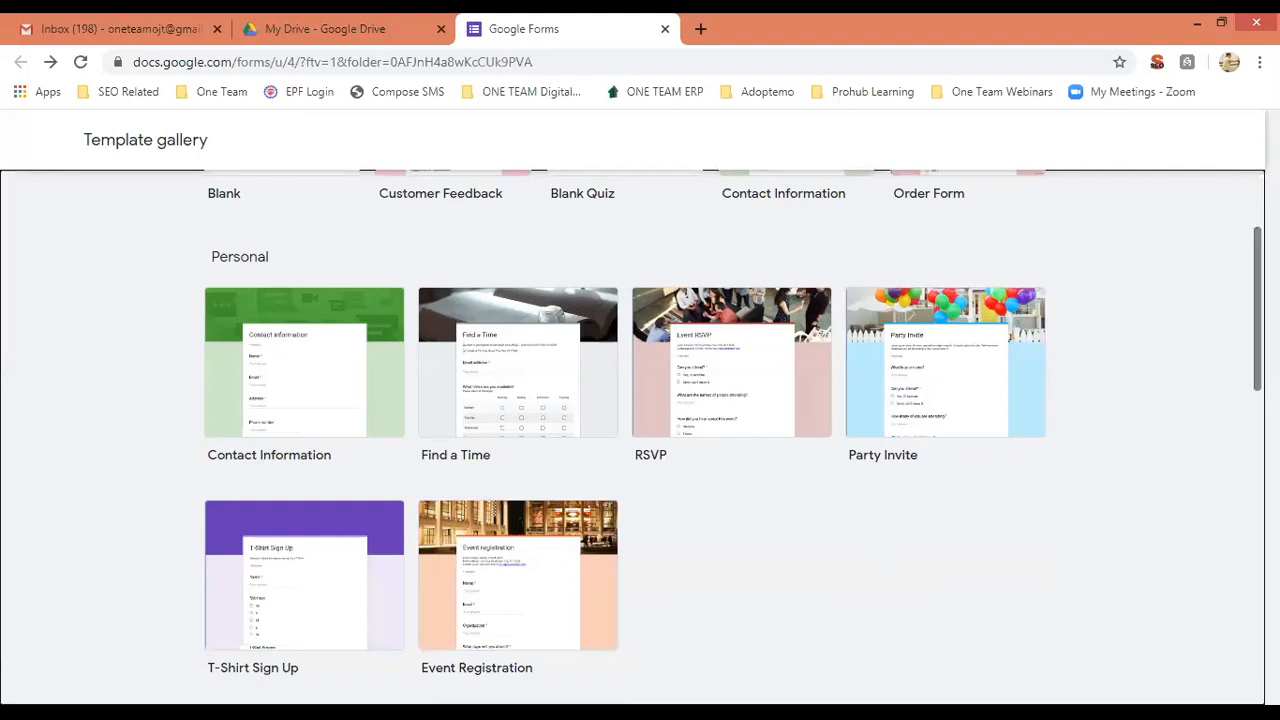
scroll(734, 423, down, 5)
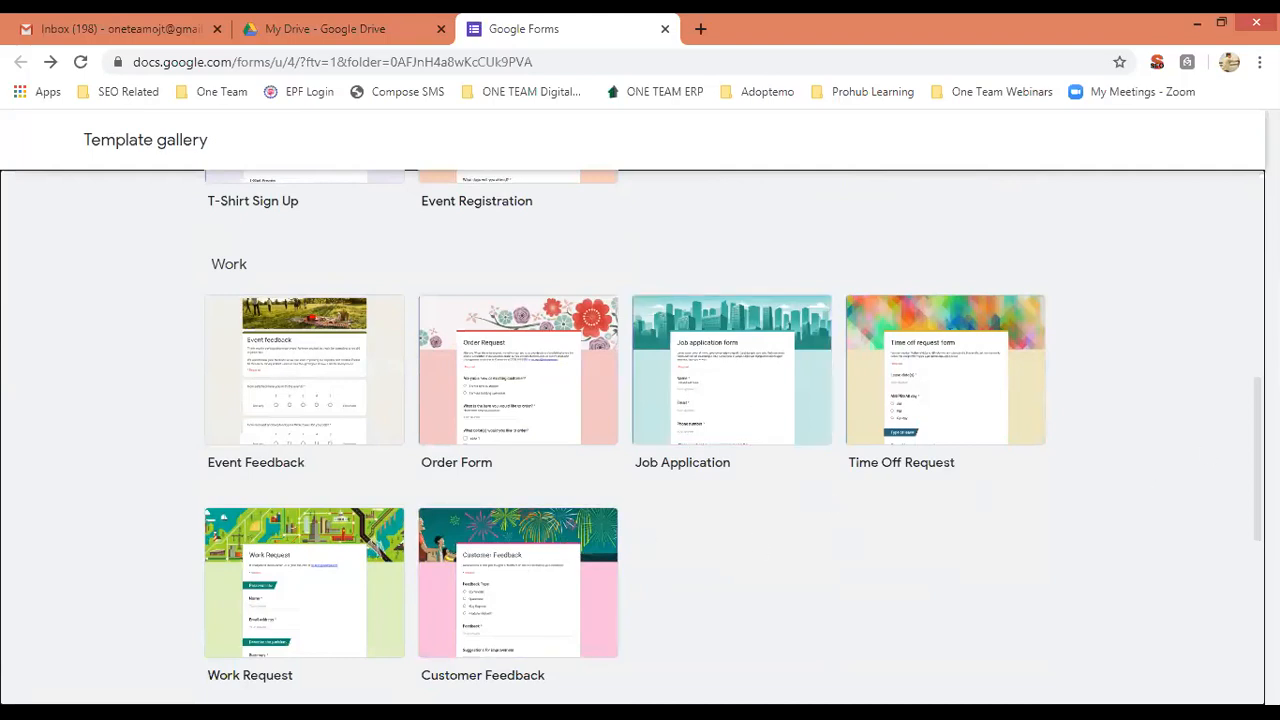
scroll(640, 440, up, 10)
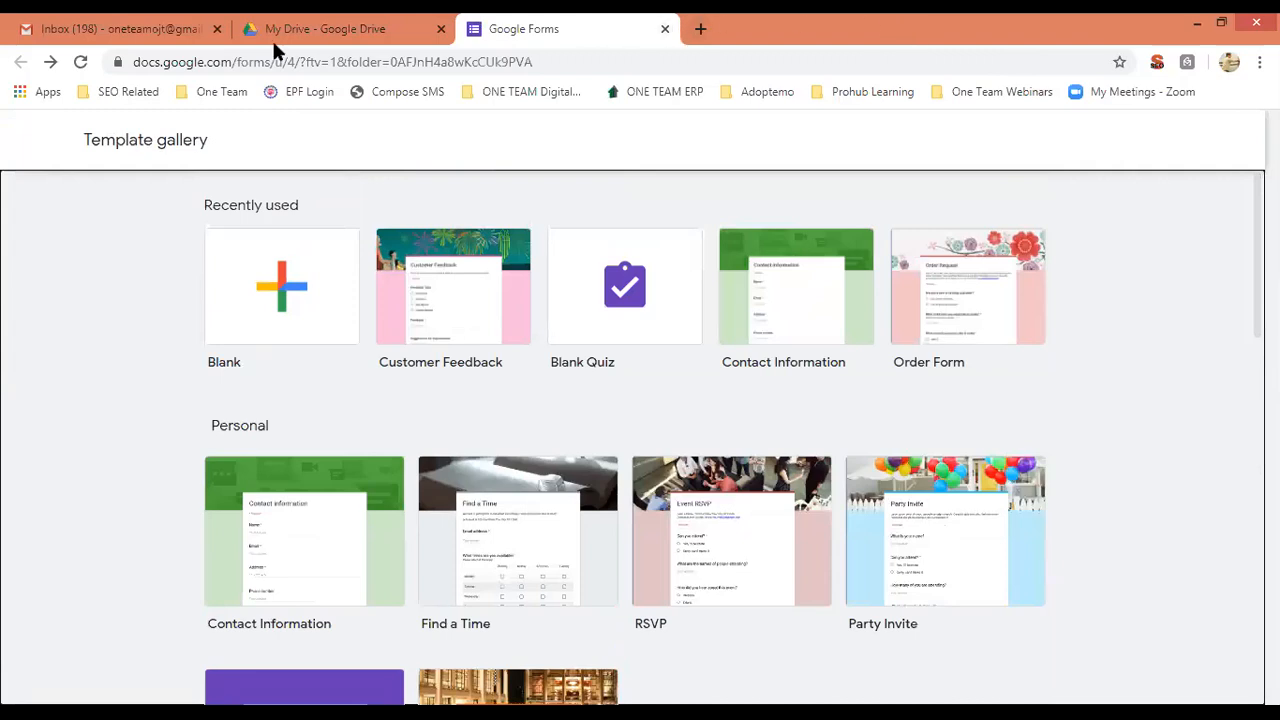
Close the gallery tab and create a Blank form via Drive's New > More > Google Forms.
click(665, 31)
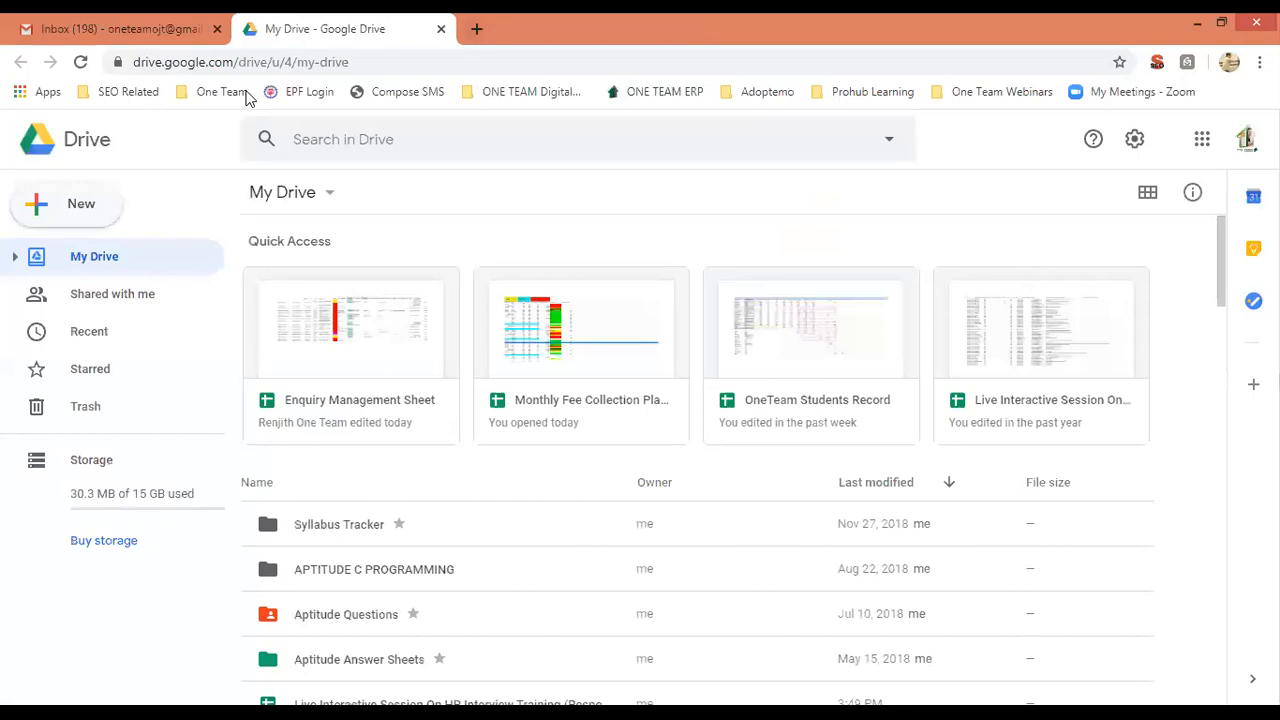
click(65, 202)
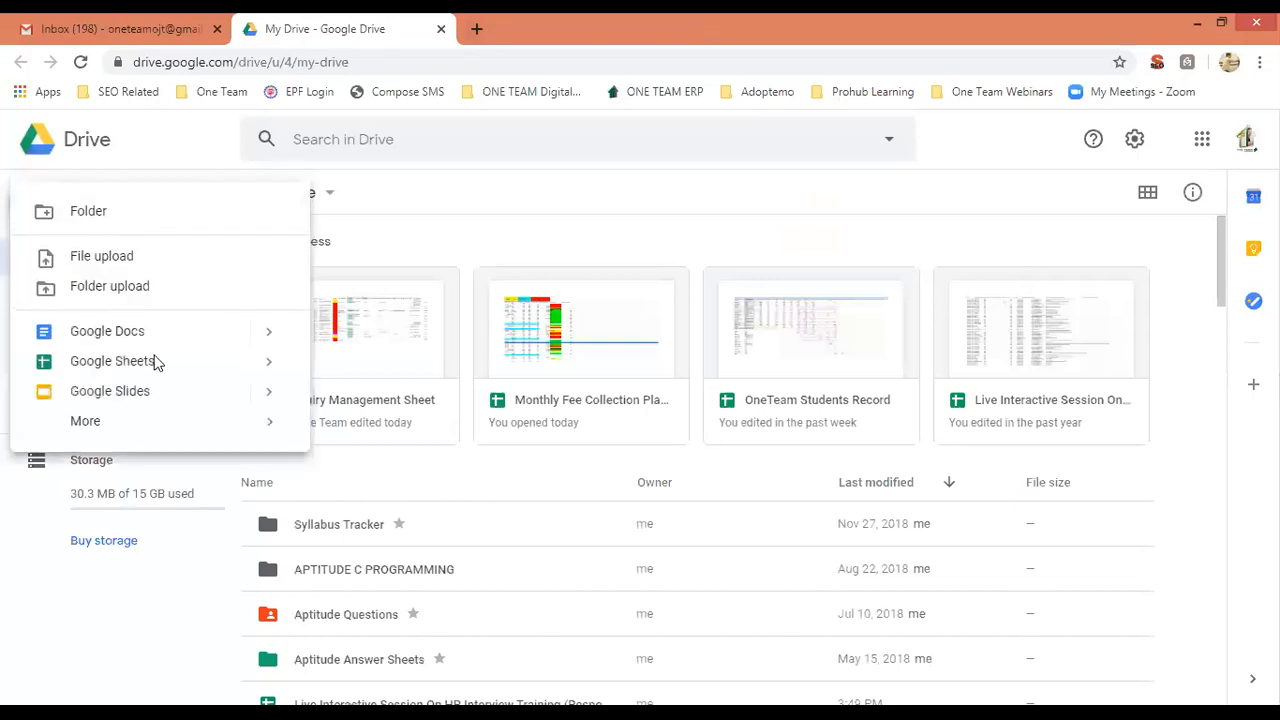
mouse_move(289, 423)
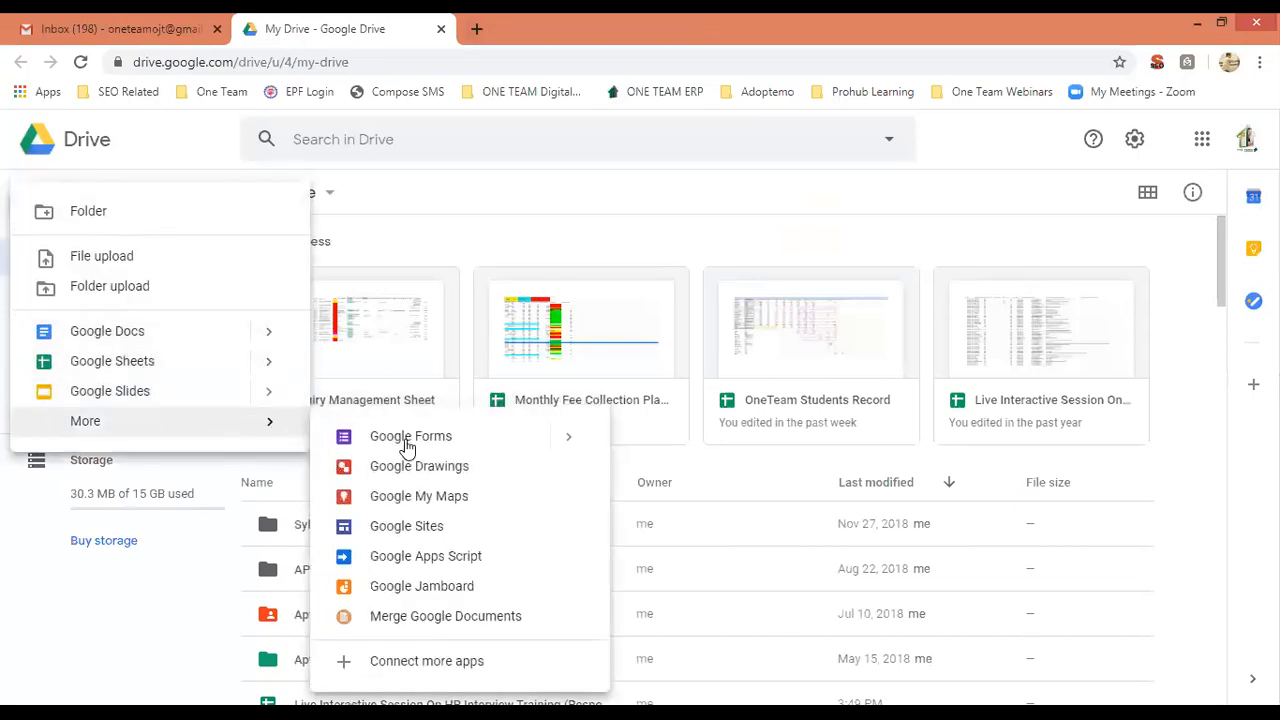
mouse_move(567, 438)
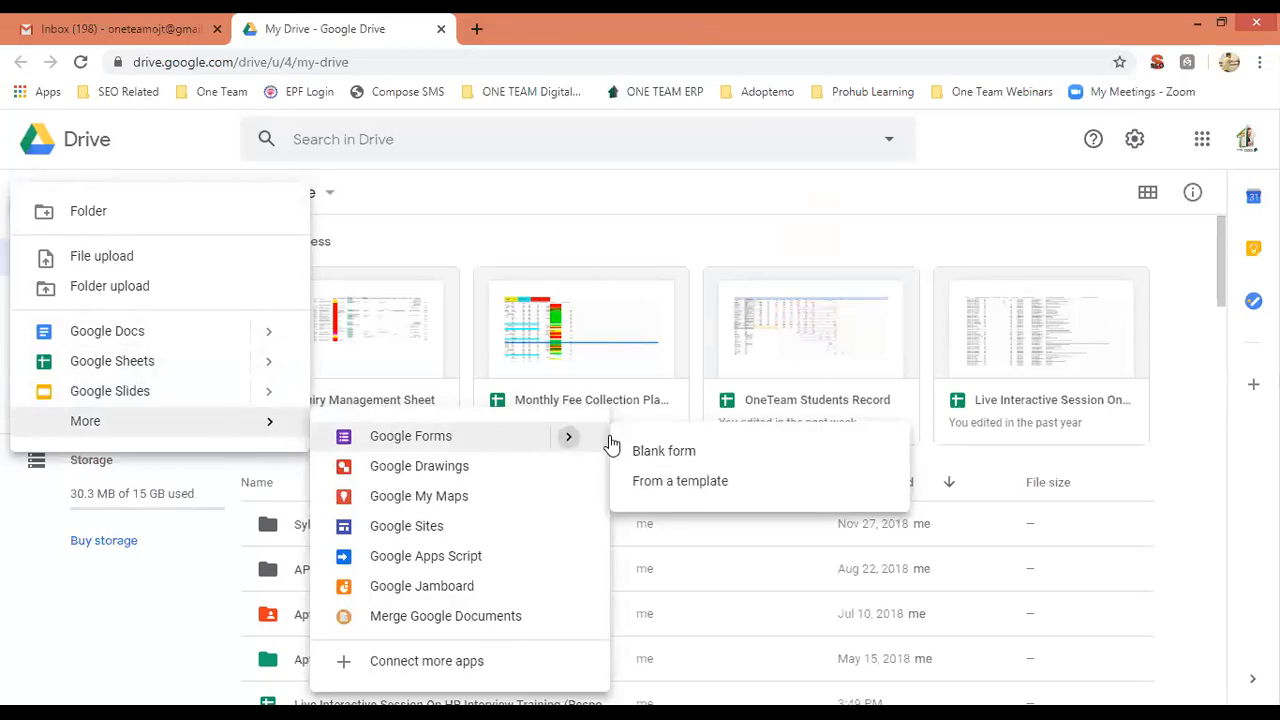
click(662, 454)
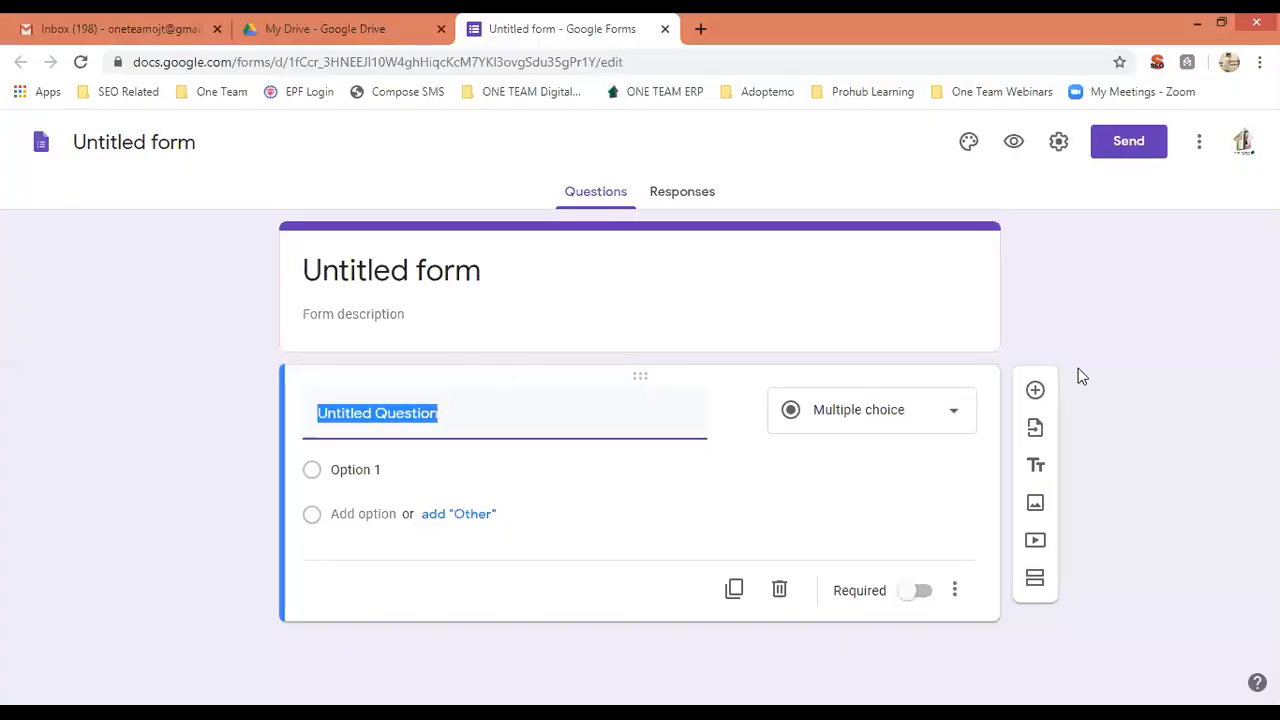
Set the form title to 'Seminar on Digital Marketing' and the description to 'Test Description'.
click(511, 270)
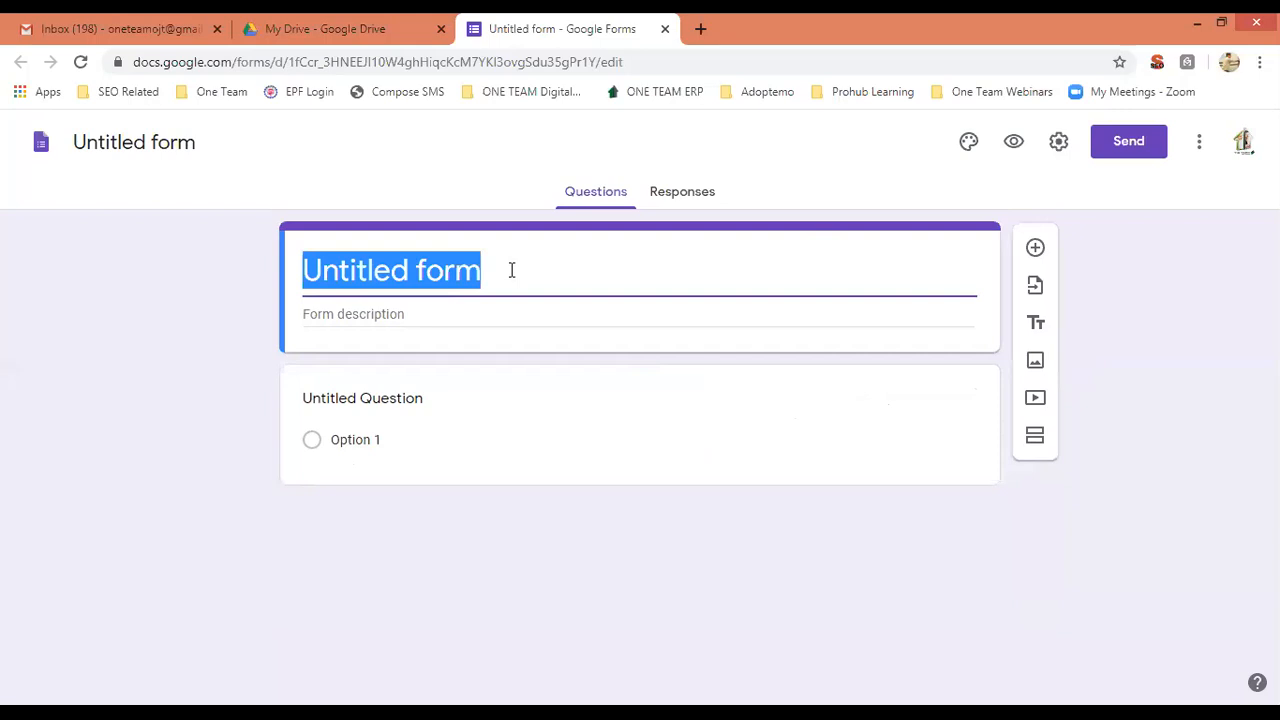
text(Semina)
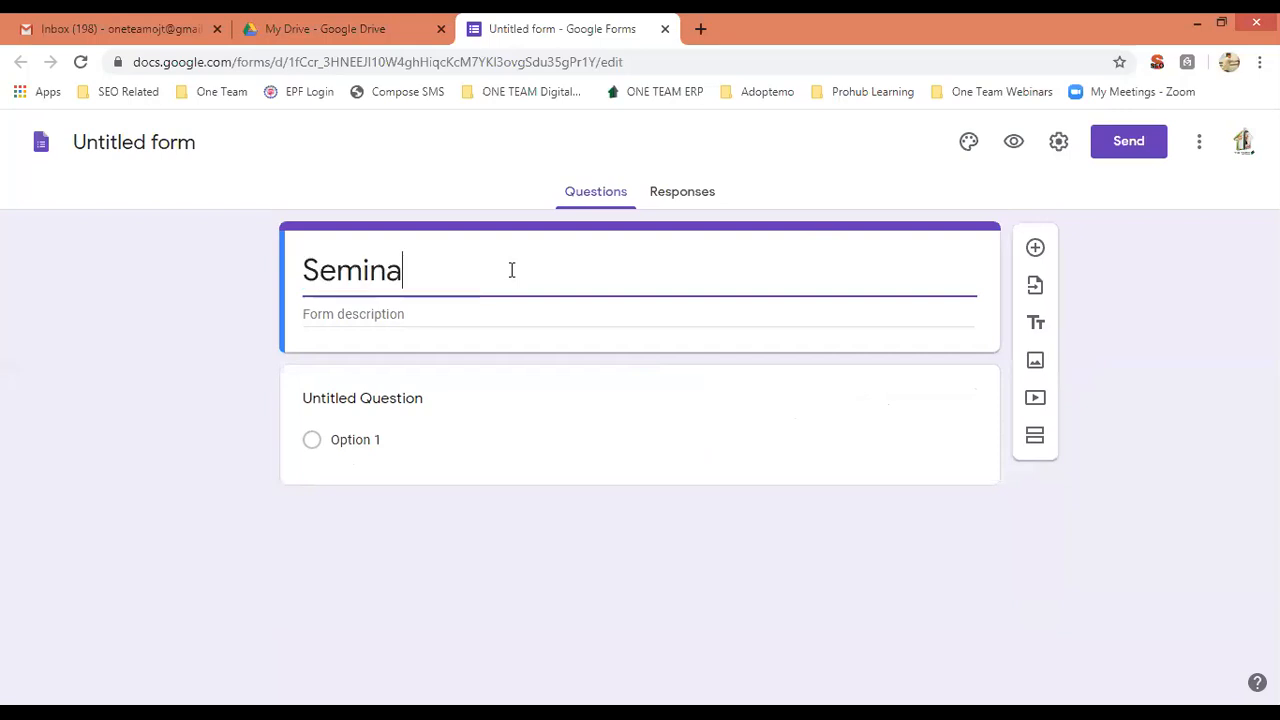
text(r on Digit)
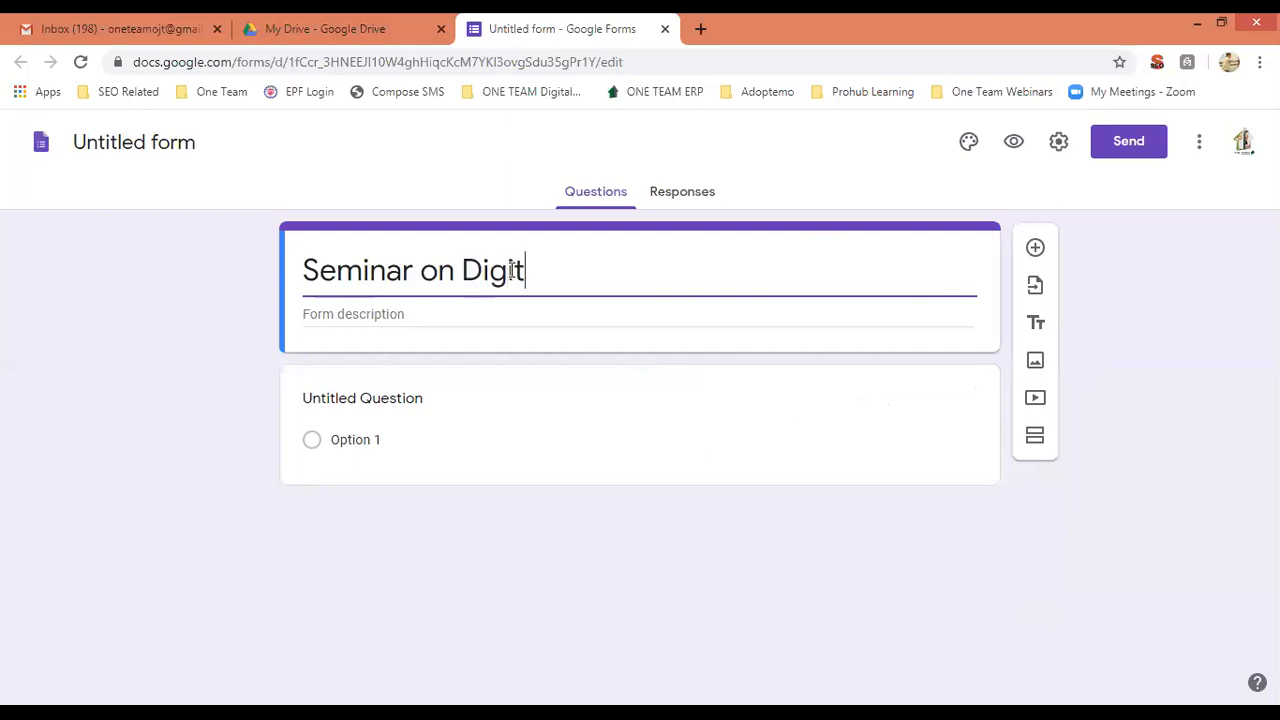
text(al Marketing)
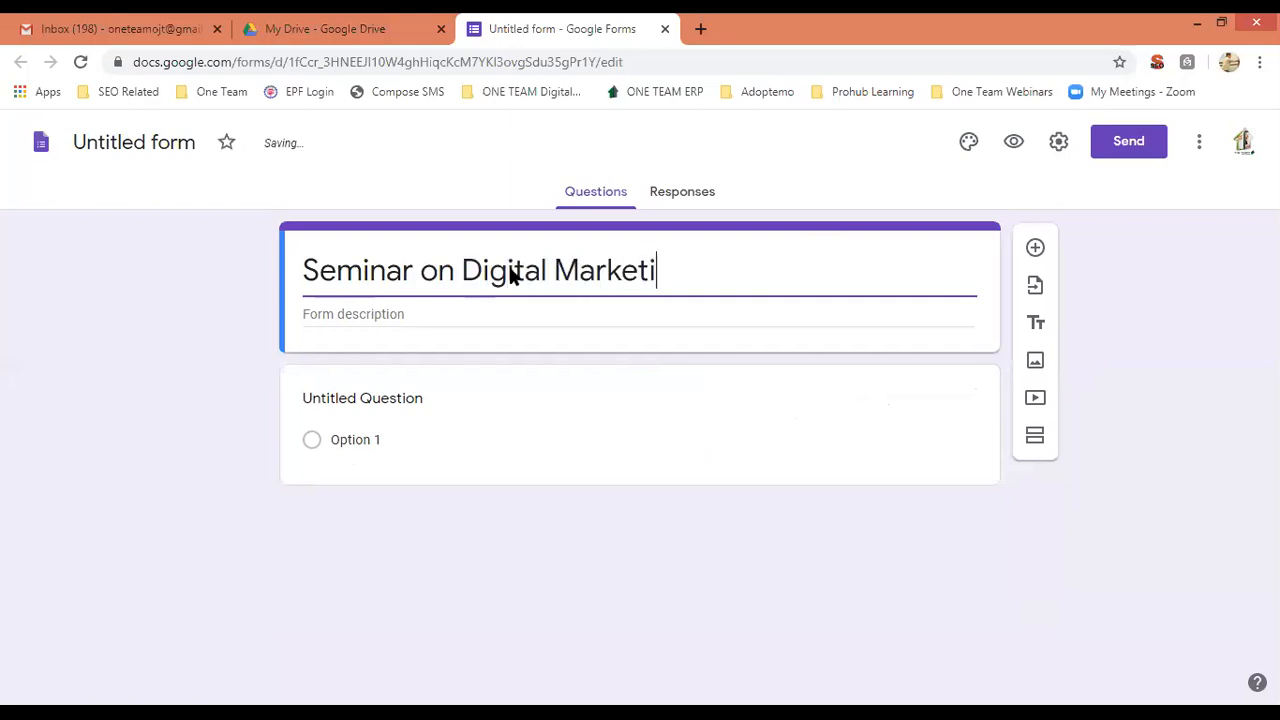
click(425, 312)
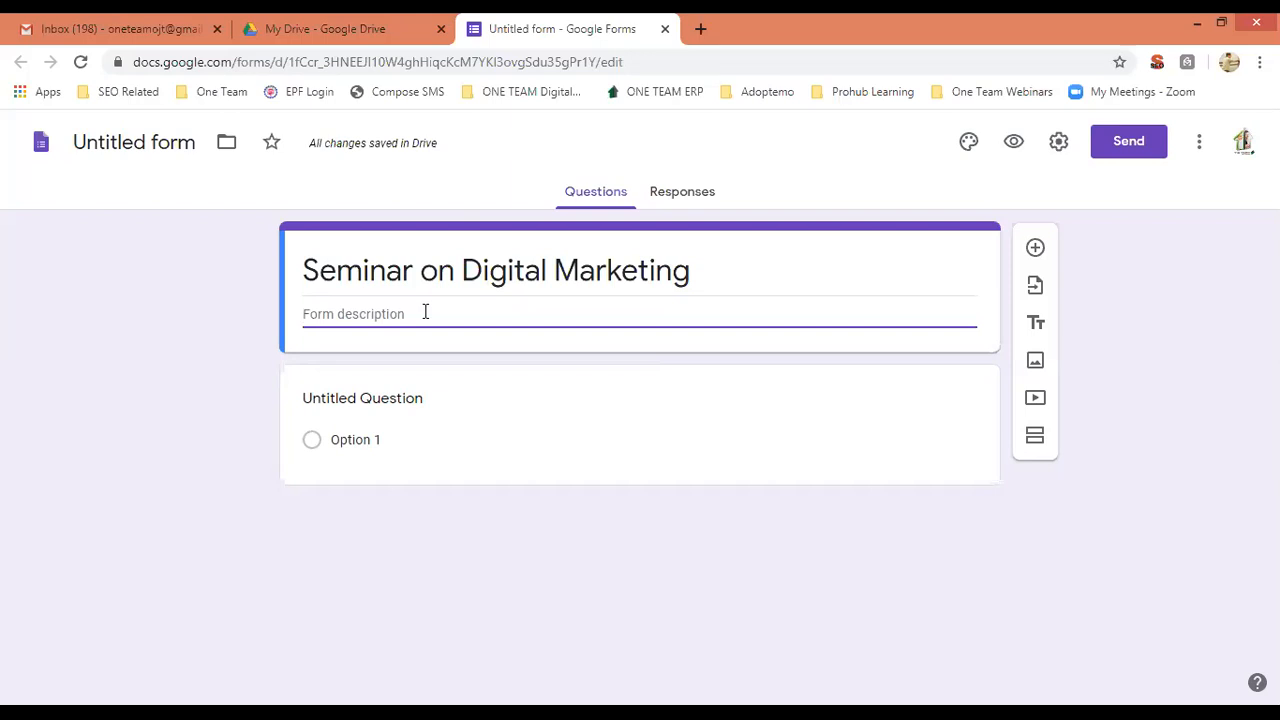
text(Test)
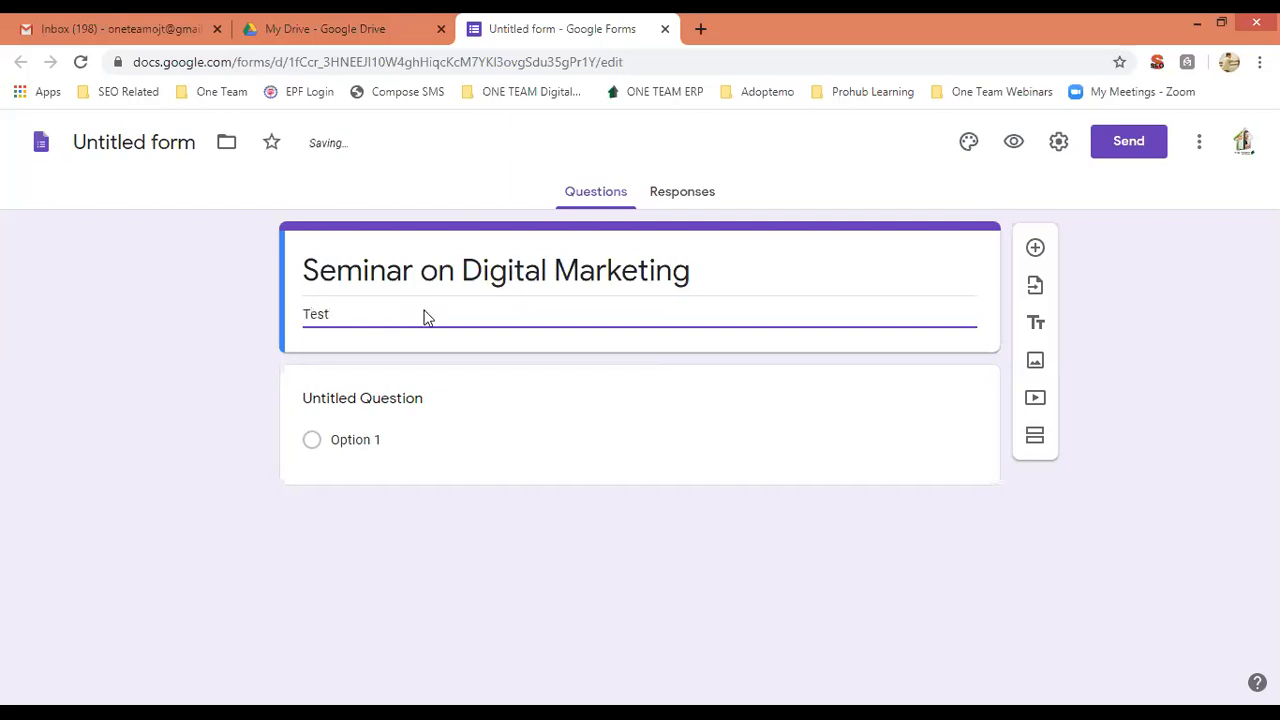
text( D)
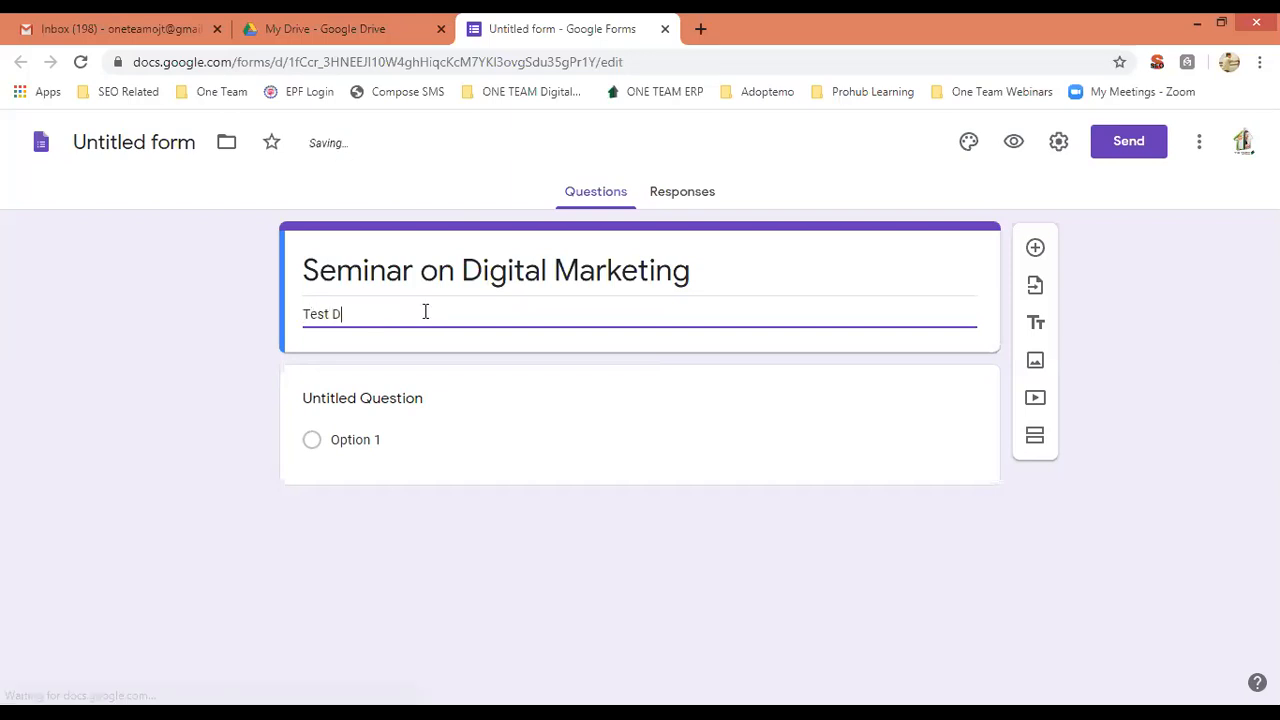
text(escription)
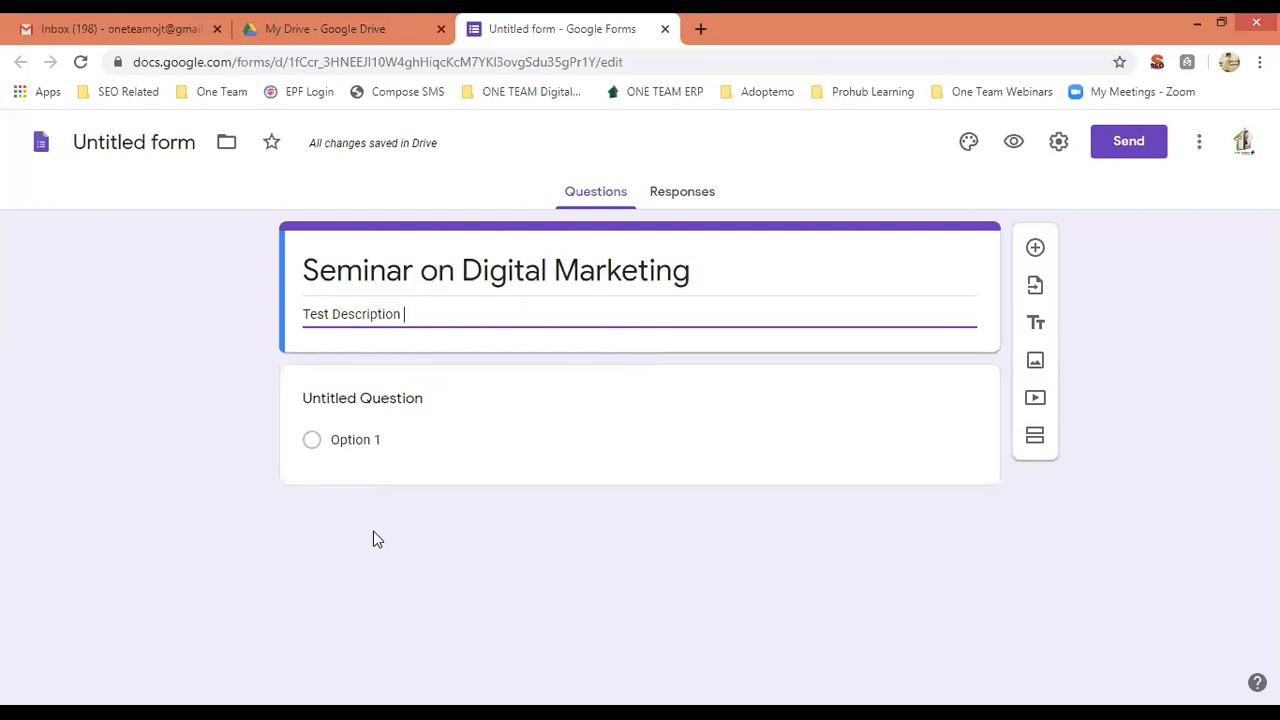
Title the first question 'Name' and change its type to Paragraph.
click(391, 397)
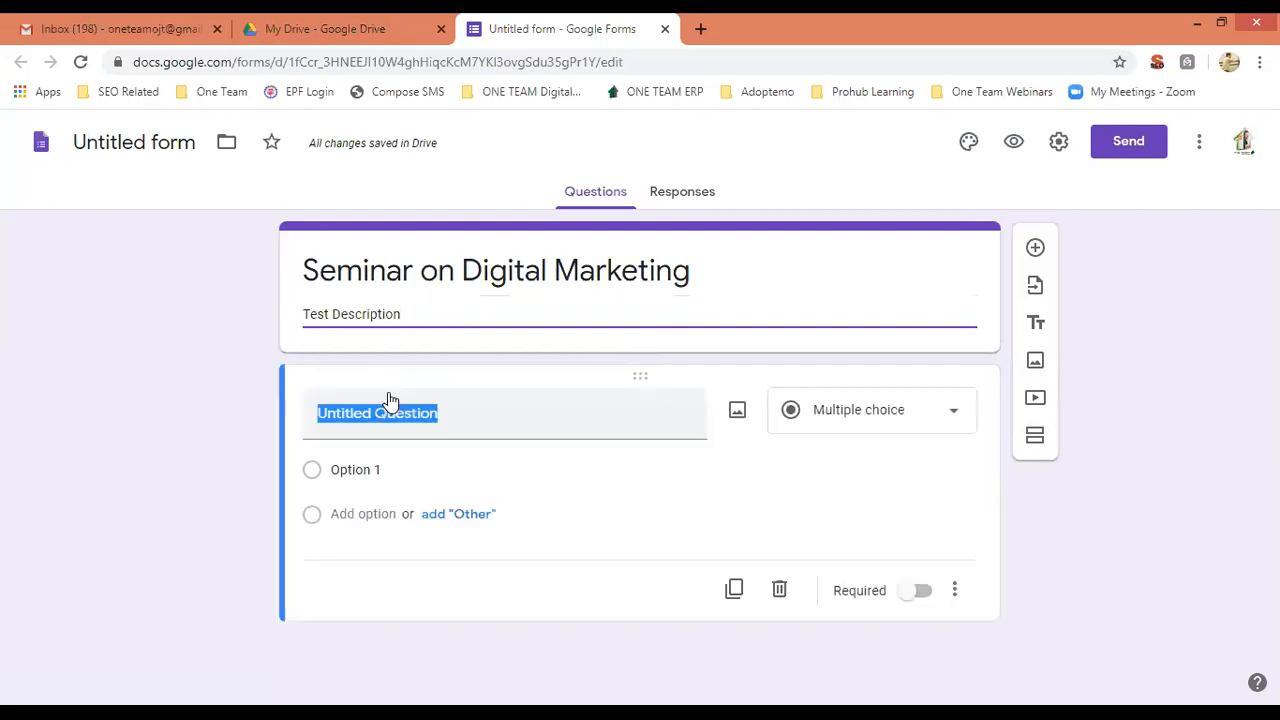
text(name)
key(BackSpace)
key(BackSpace)
key(BackSpace)
key(BackSpace)
text(Name)
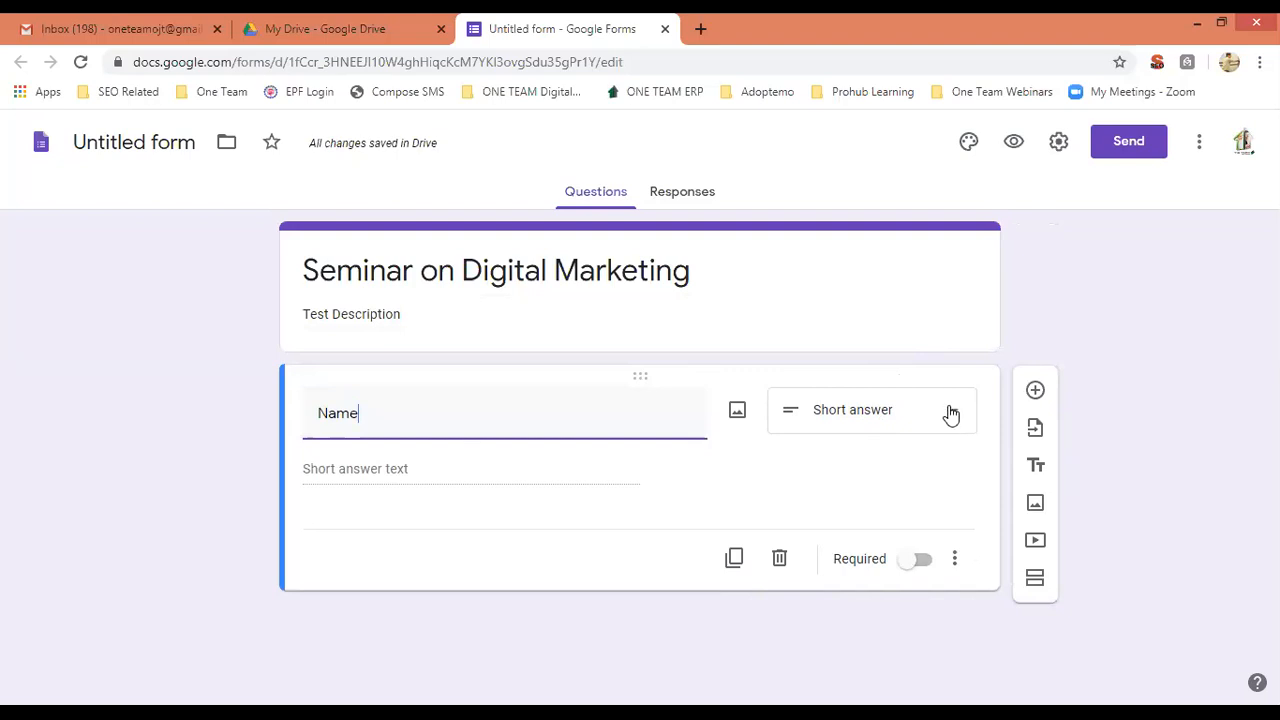
click(951, 415)
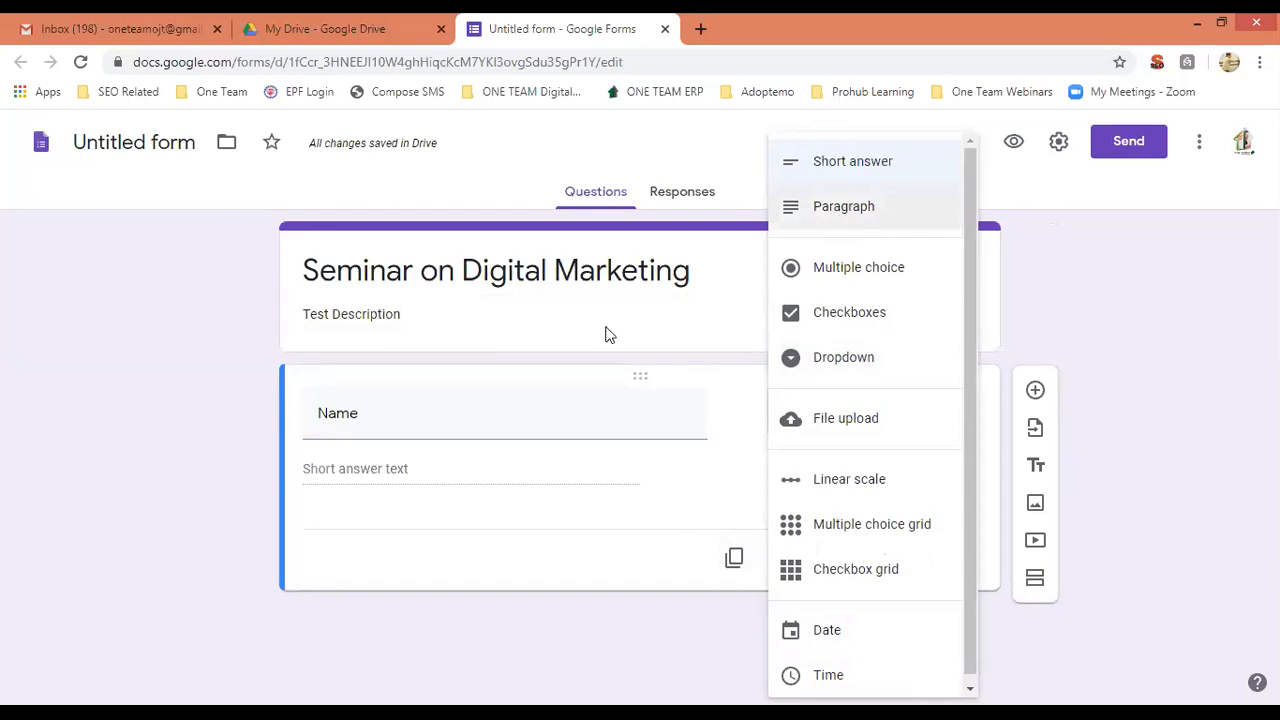
click(829, 207)
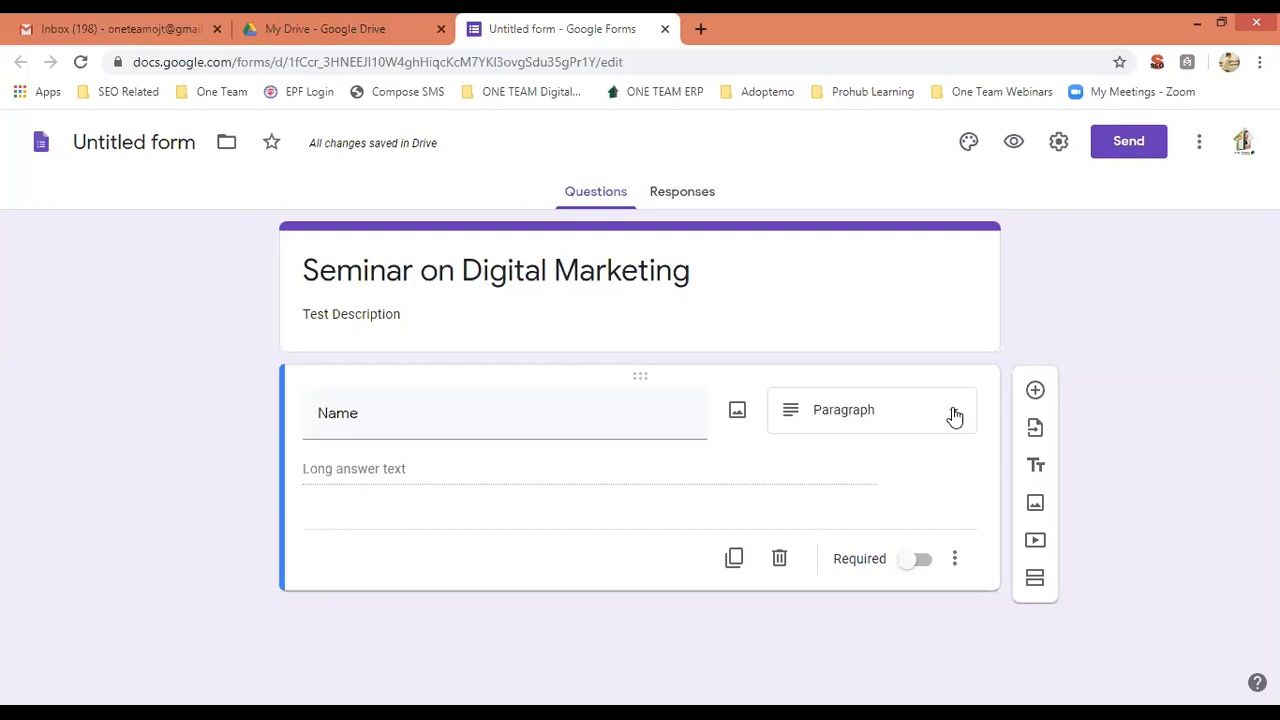
Reword the question to 'Write About Photosynthesis ? Essay in 400 Words', correcting the spelling of Photosynthesis.
click(953, 415)
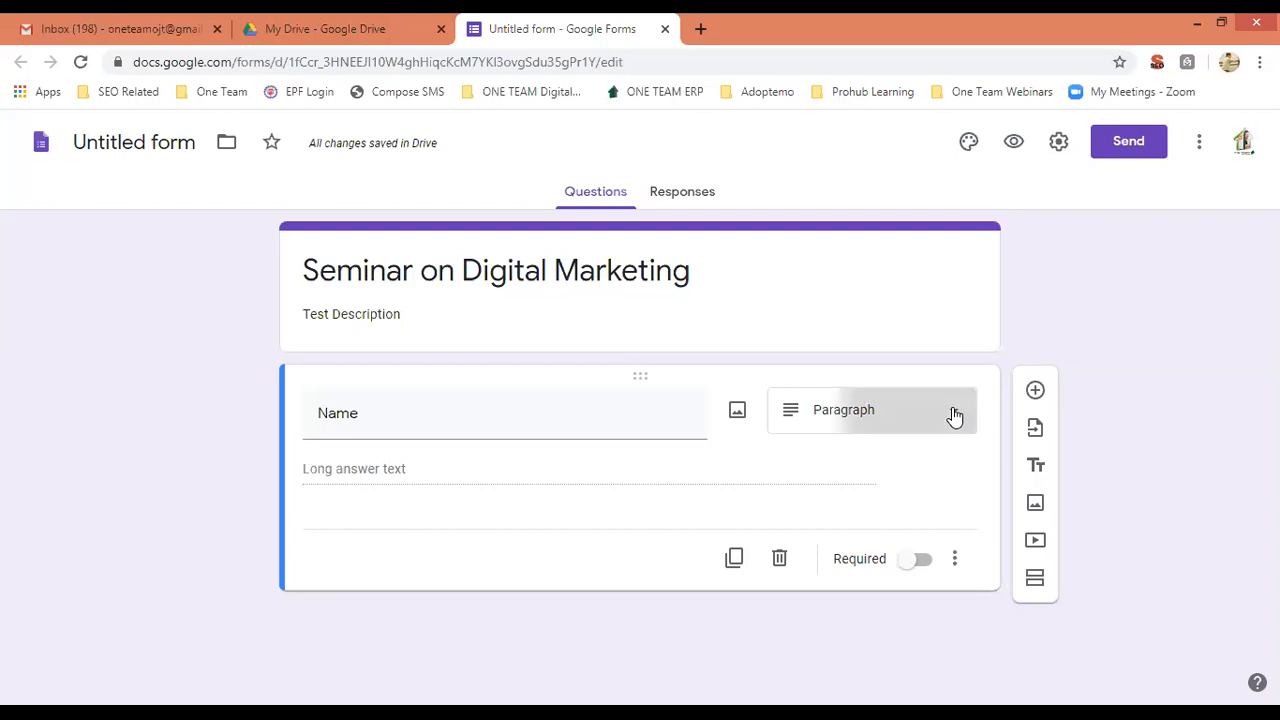
double_click(446, 419)
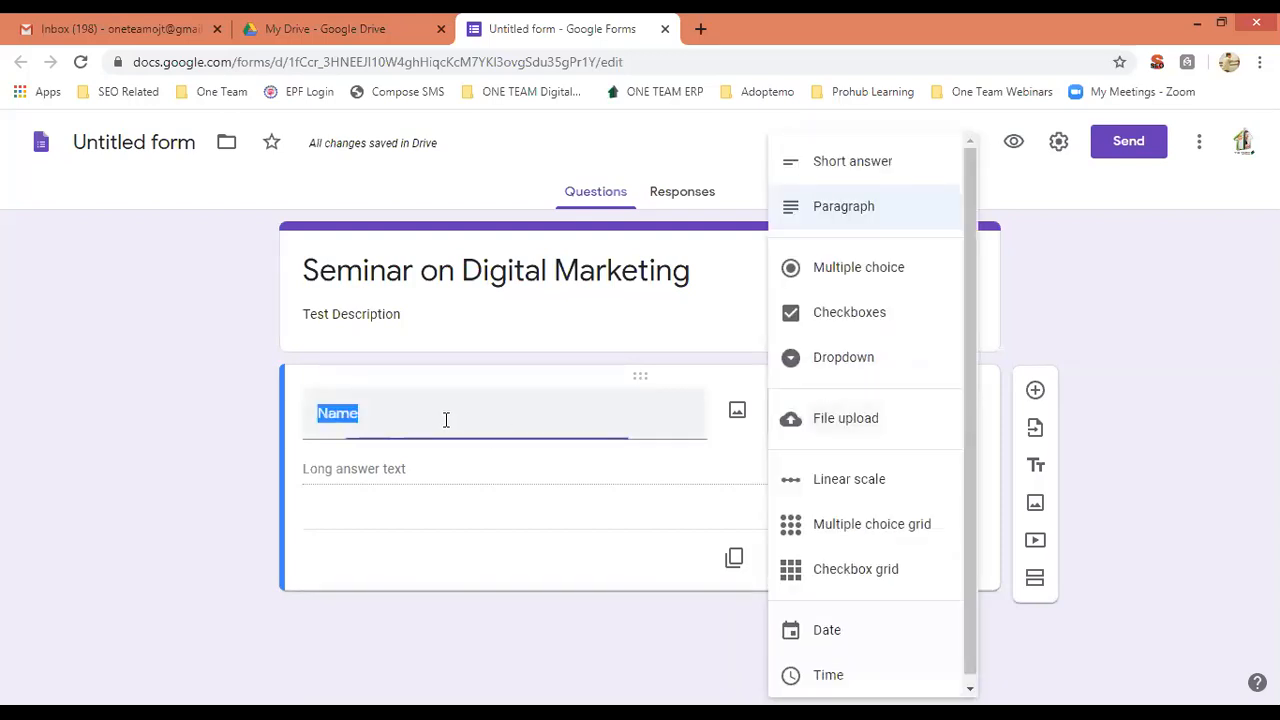
key(BackSpace)
text(Write Ab)
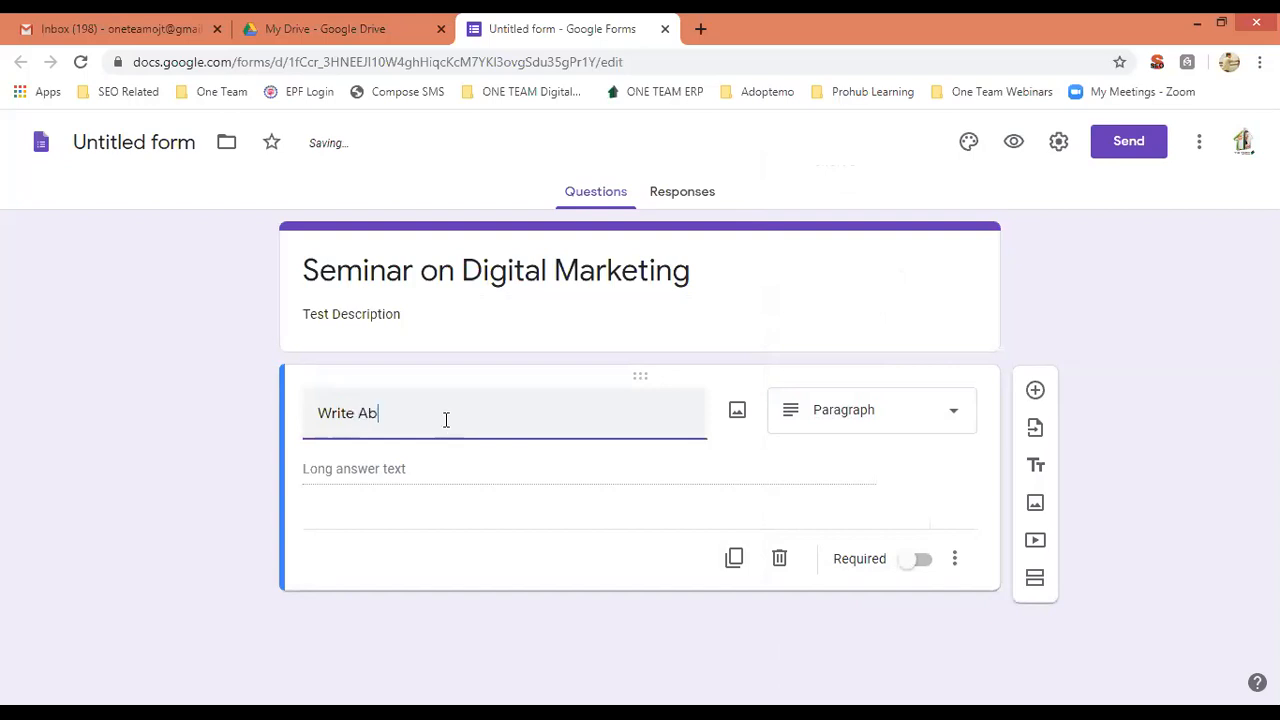
text(out PhtoSyntesis)
right_click(461, 418)
click(480, 430)
text(? Ess)
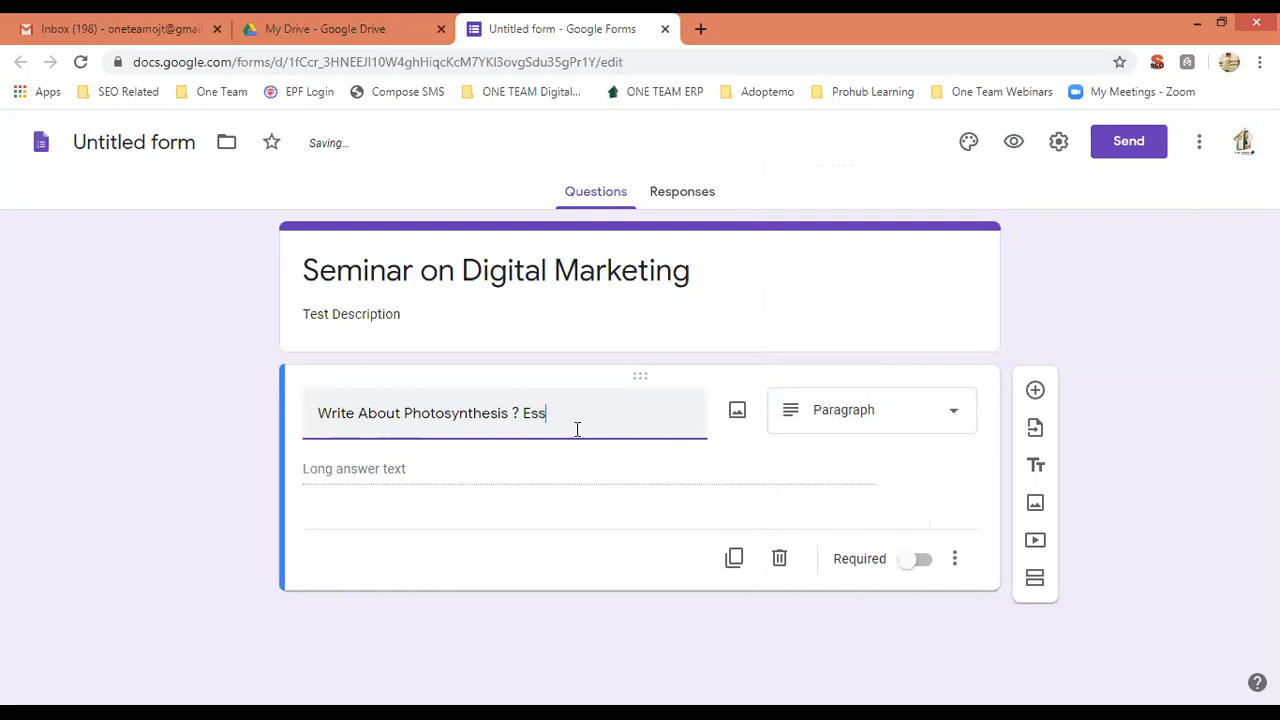
text(ay in 400 Words)
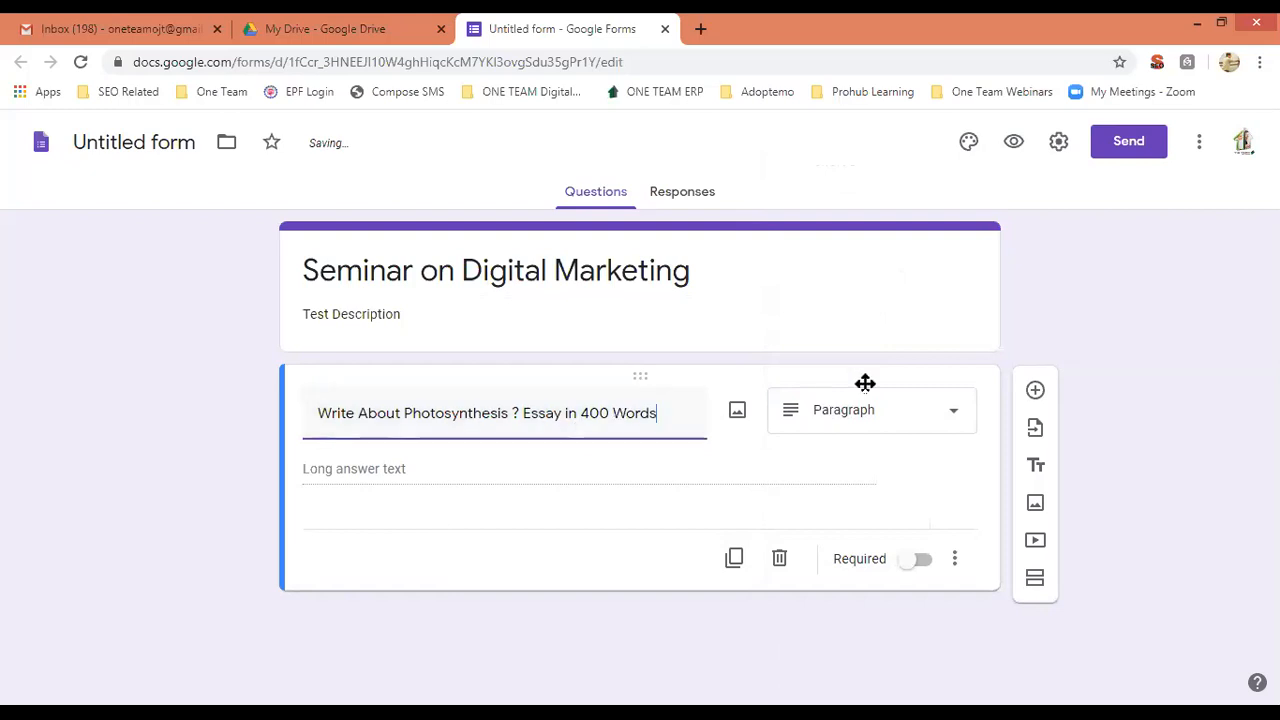
Retitle the first question 'Full Name' and make it a Short answer question.
click(950, 416)
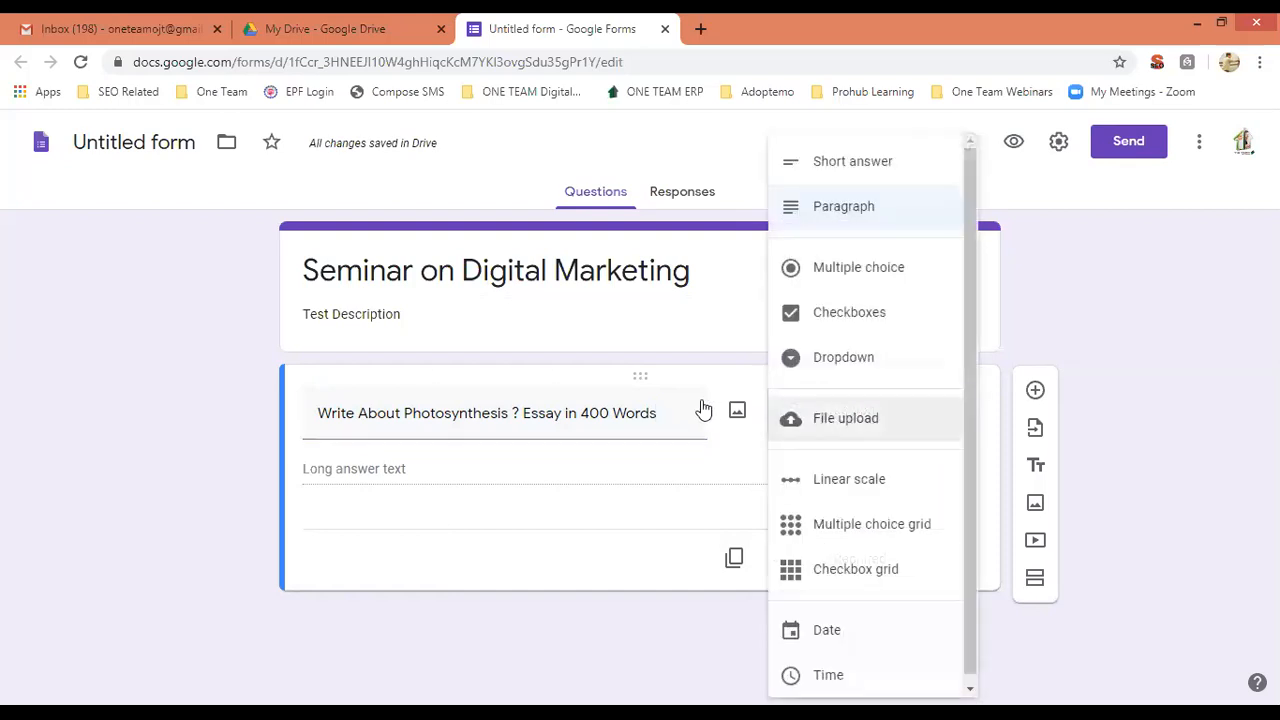
triple_click(671, 411)
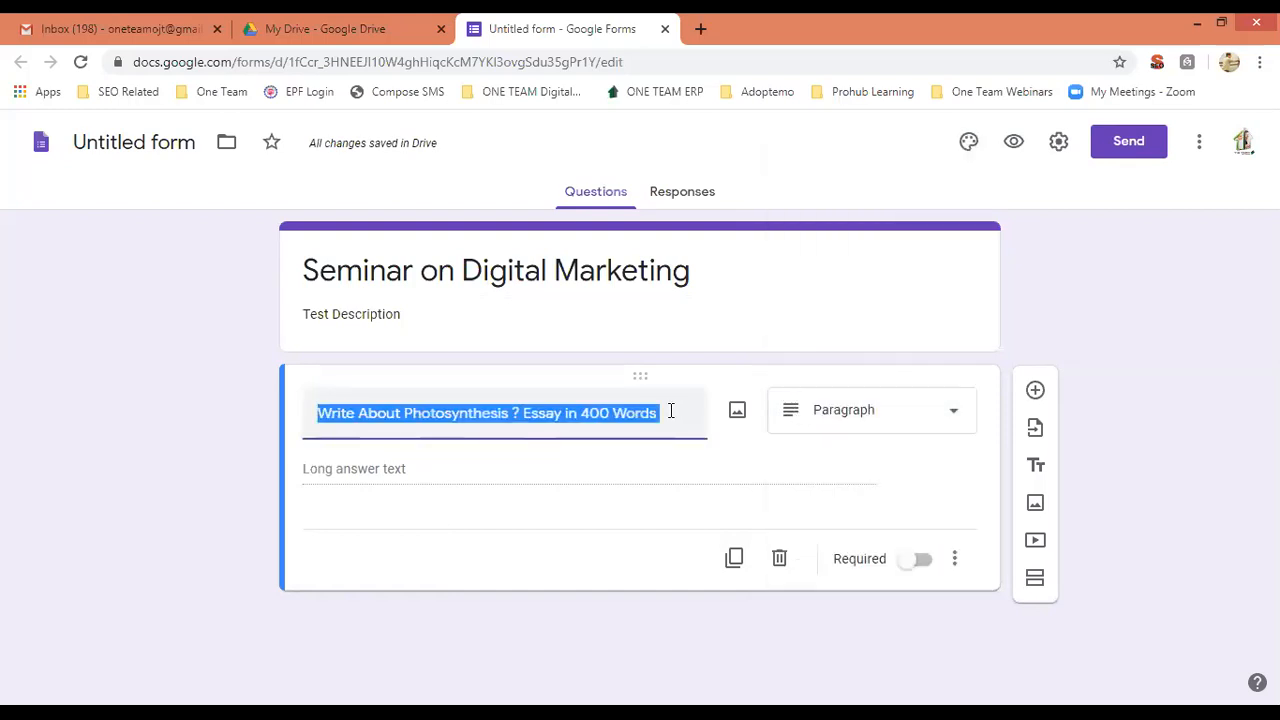
text(Full Name)
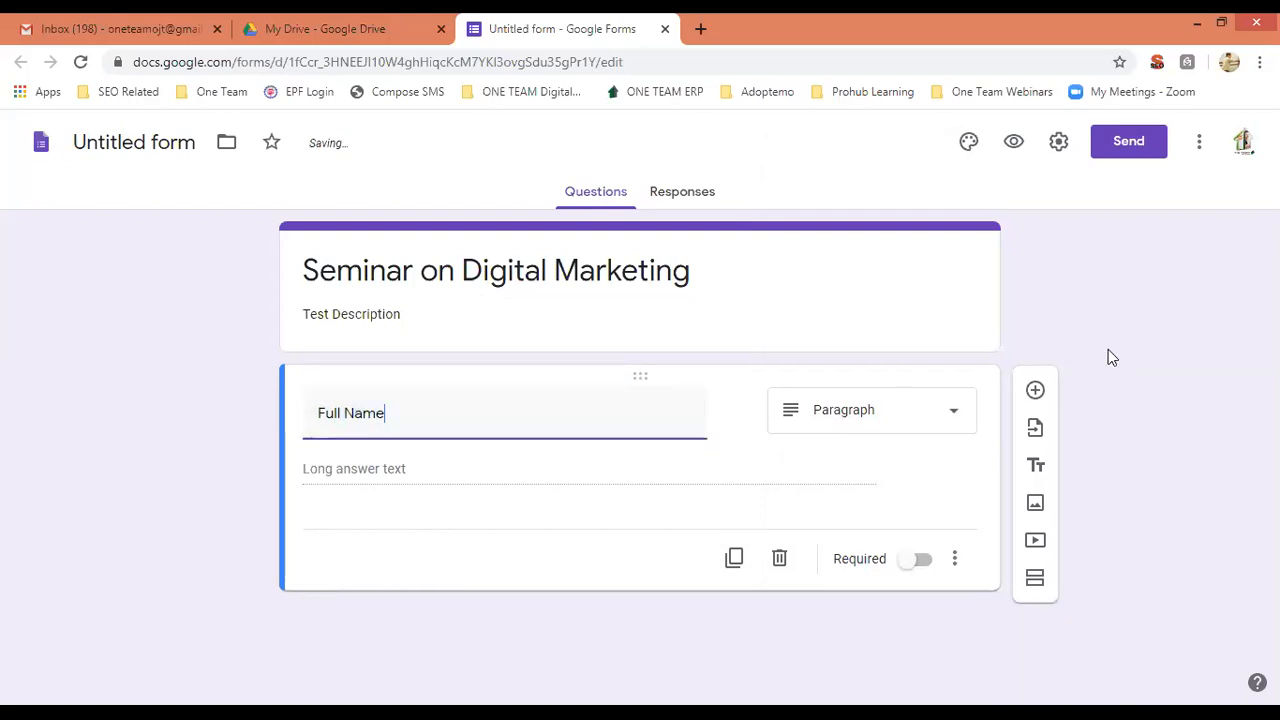
click(937, 417)
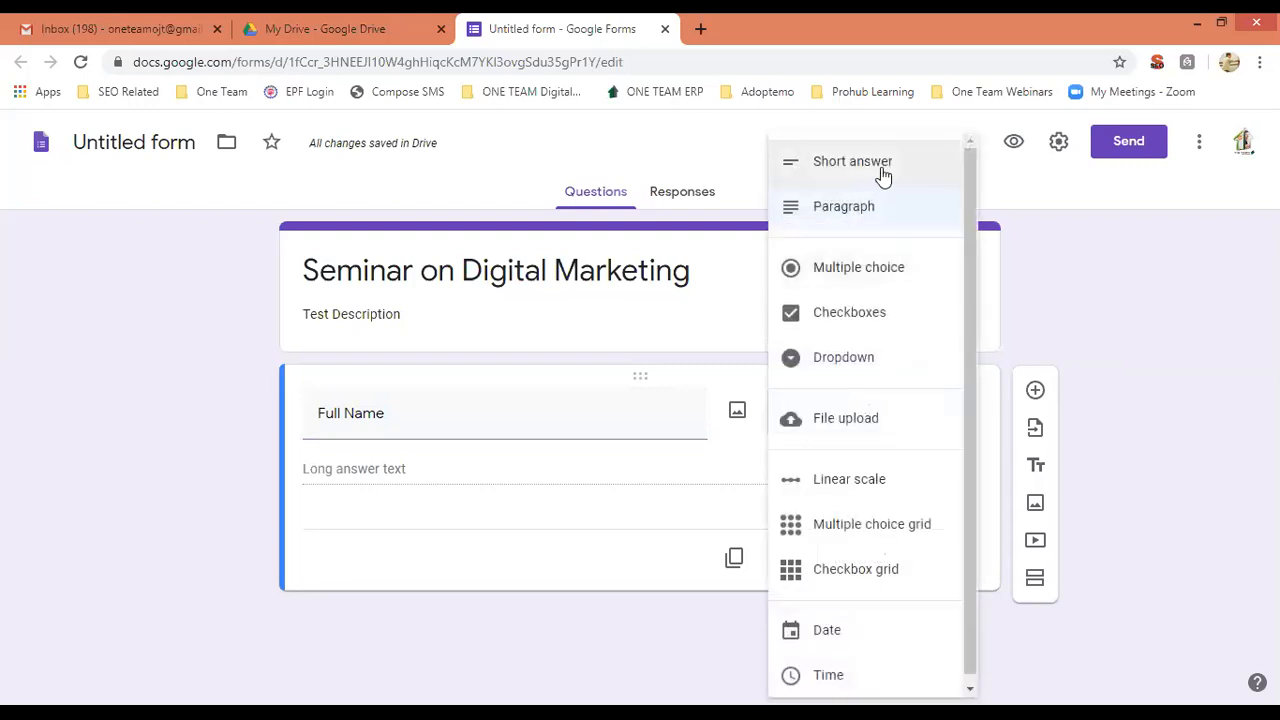
click(883, 170)
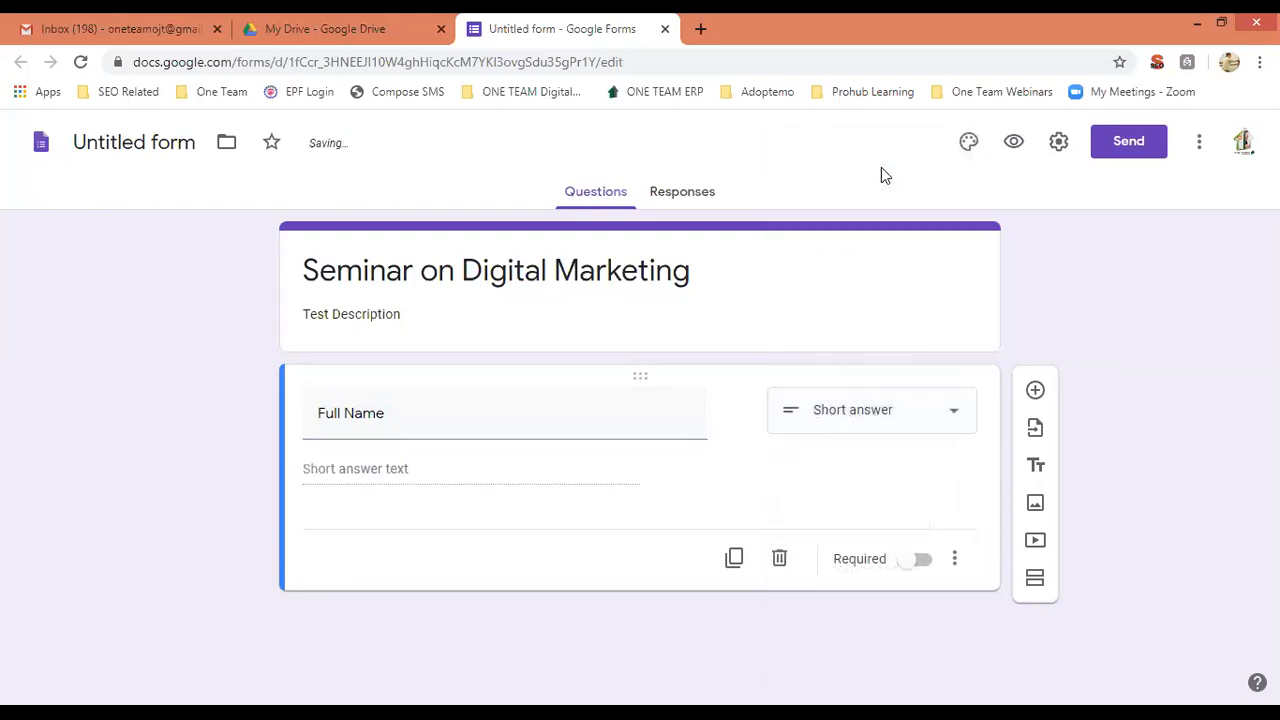
click(952, 410)
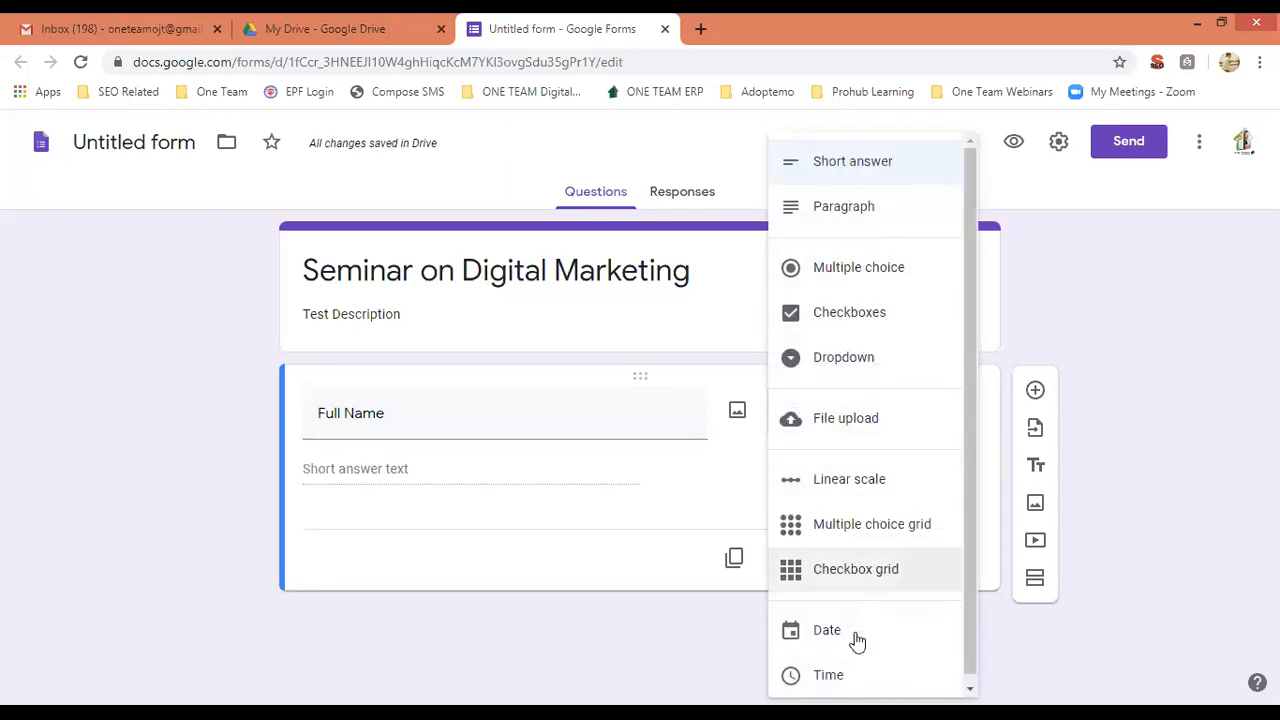
click(1149, 370)
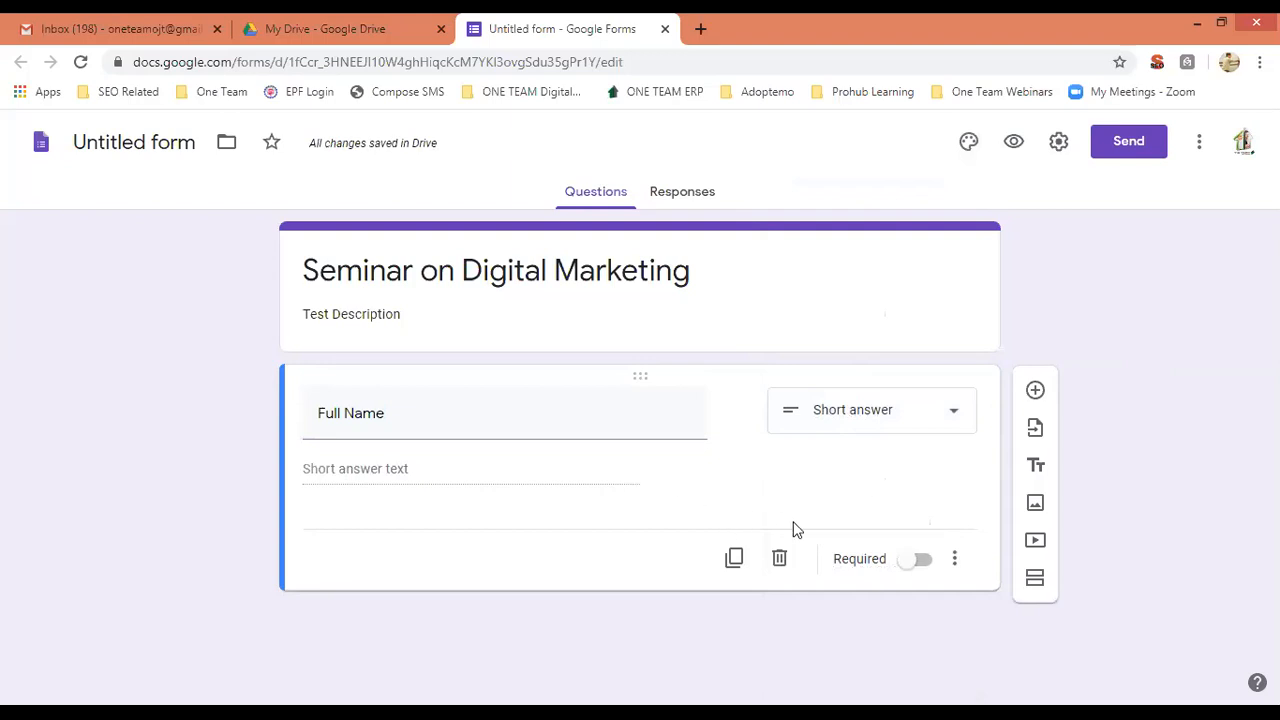
Make Full Name required with the description 'Write your First Name and Last Name'.
click(920, 562)
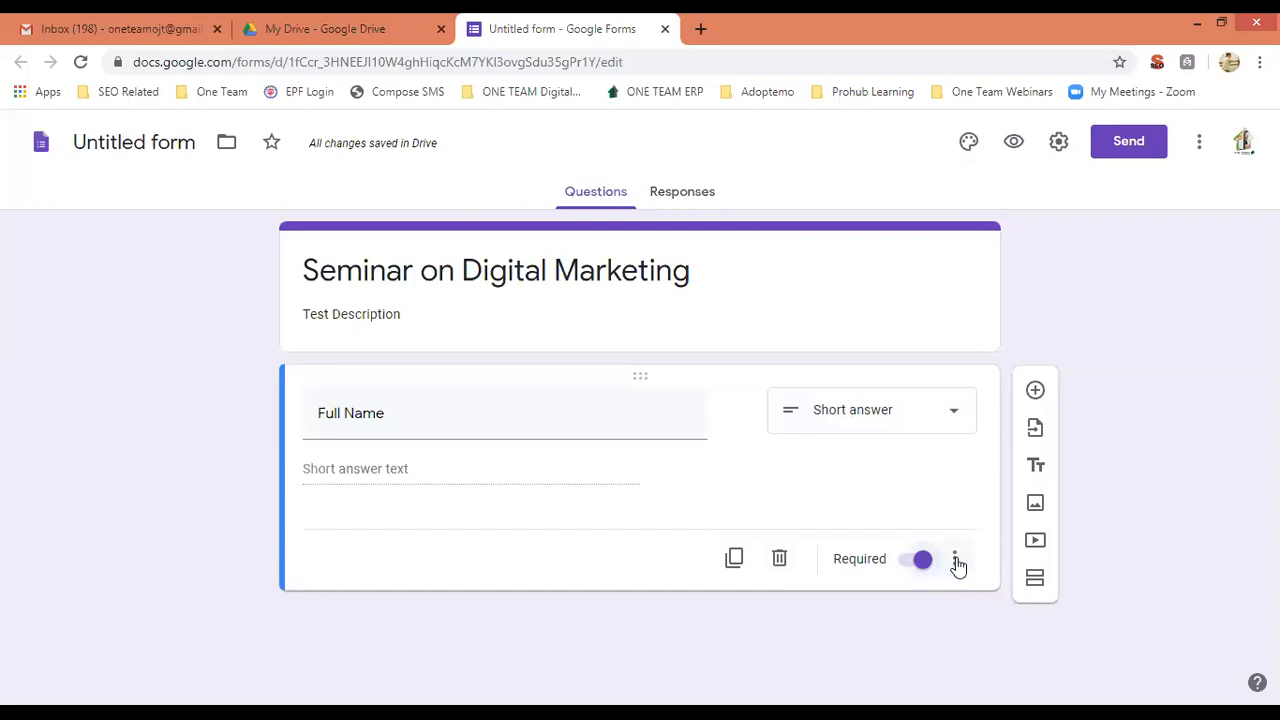
click(955, 560)
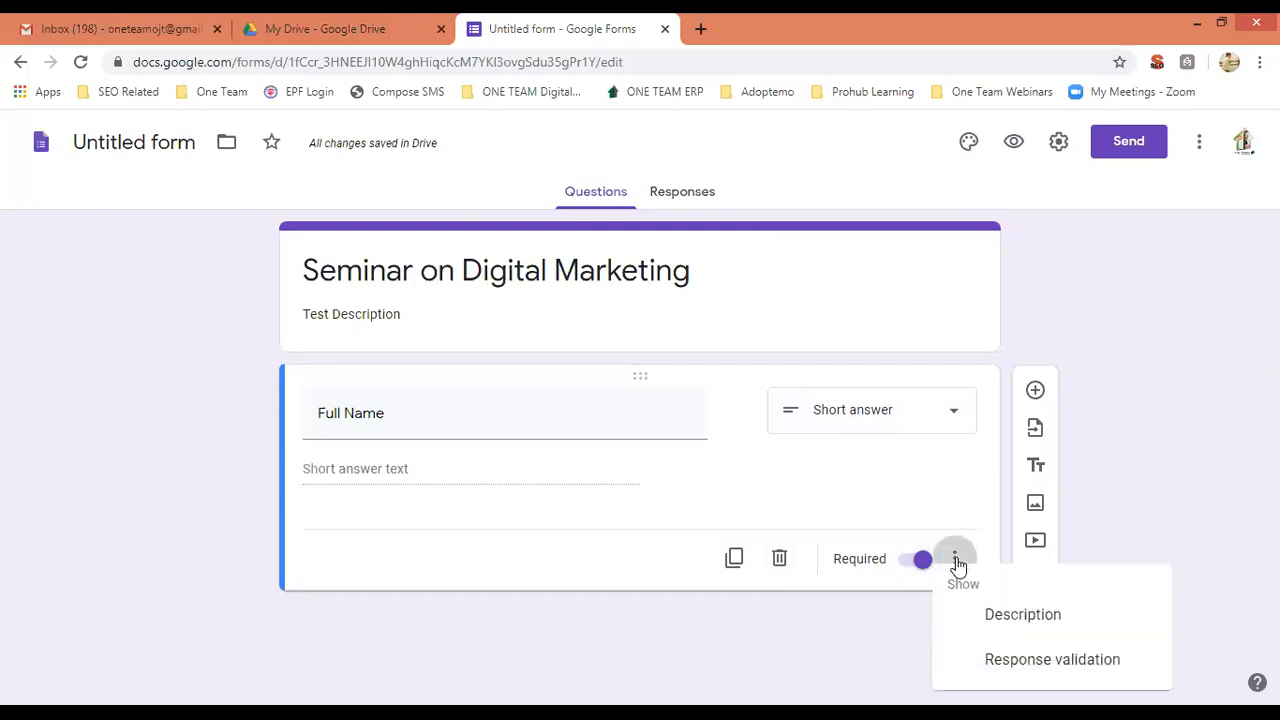
click(995, 614)
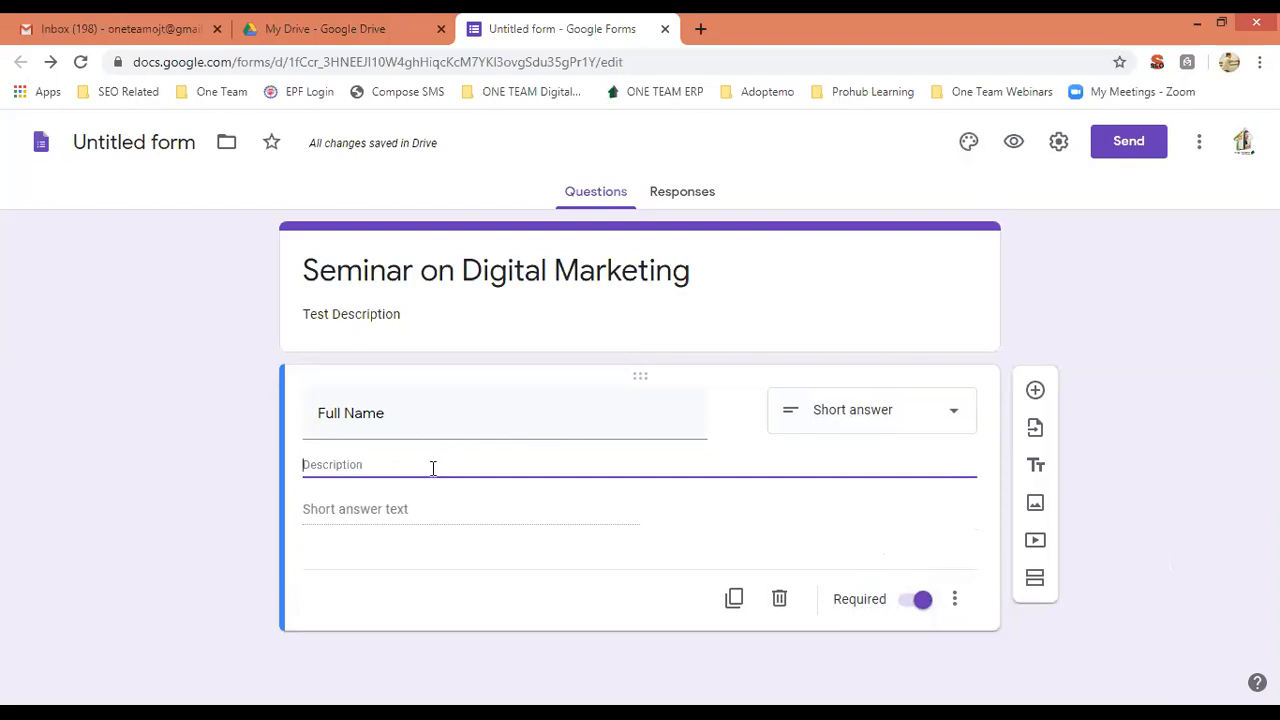
text(Write)
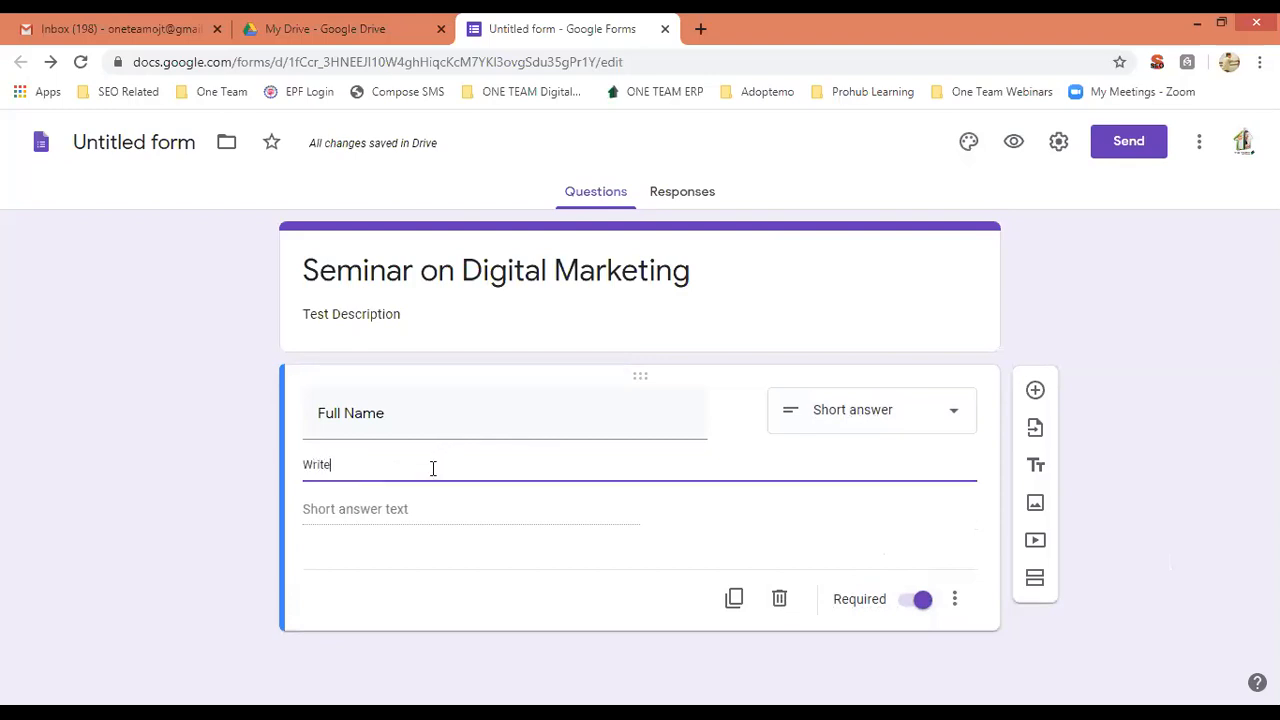
text( your Fir)
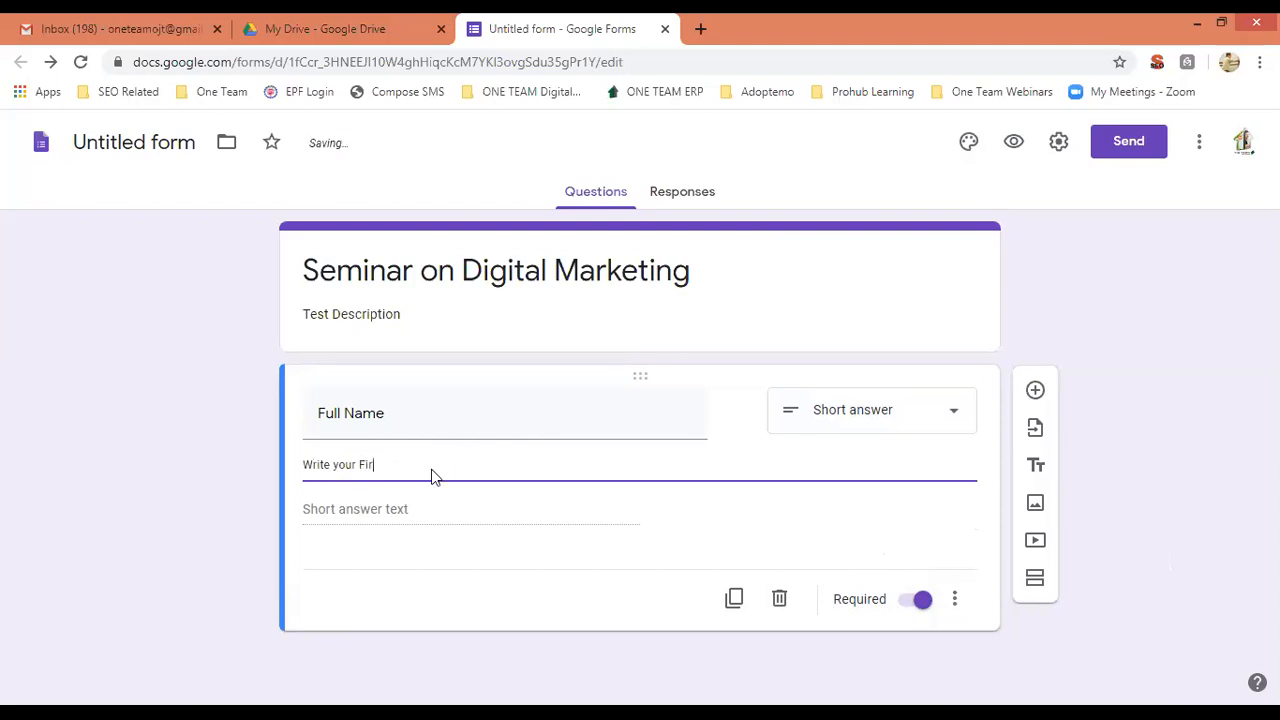
text(st Name and Last Name)
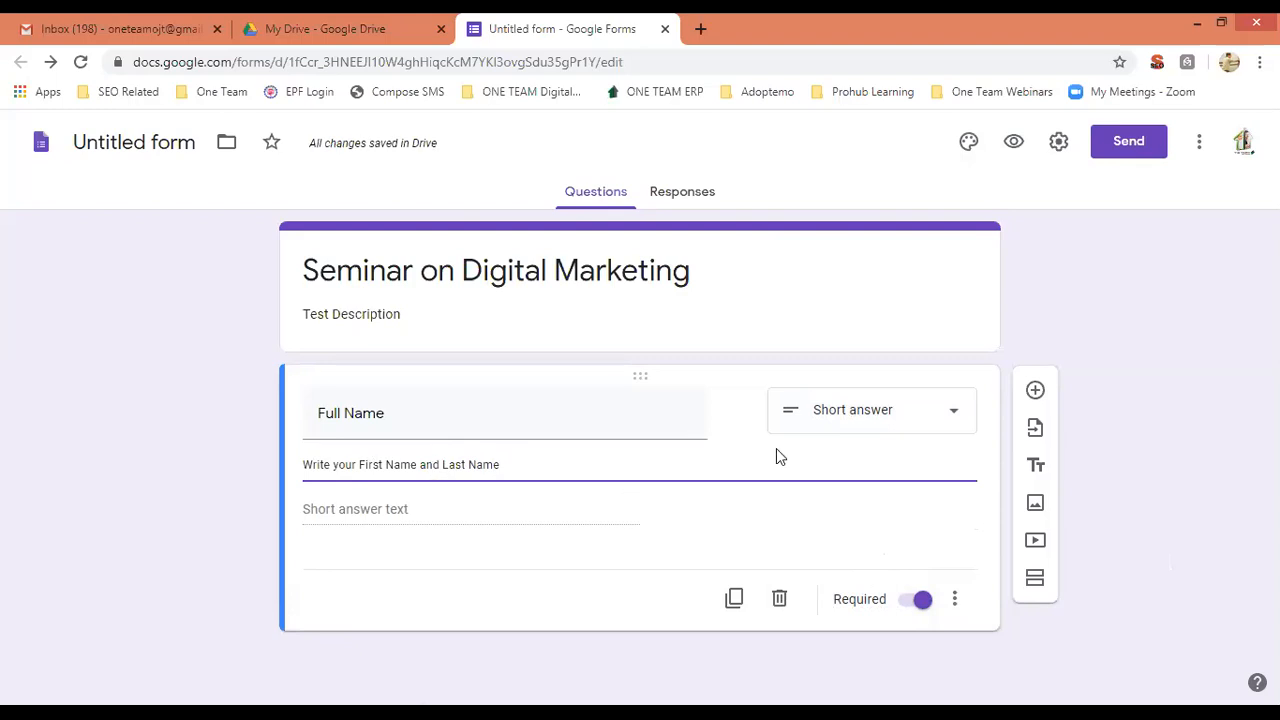
click(1178, 424)
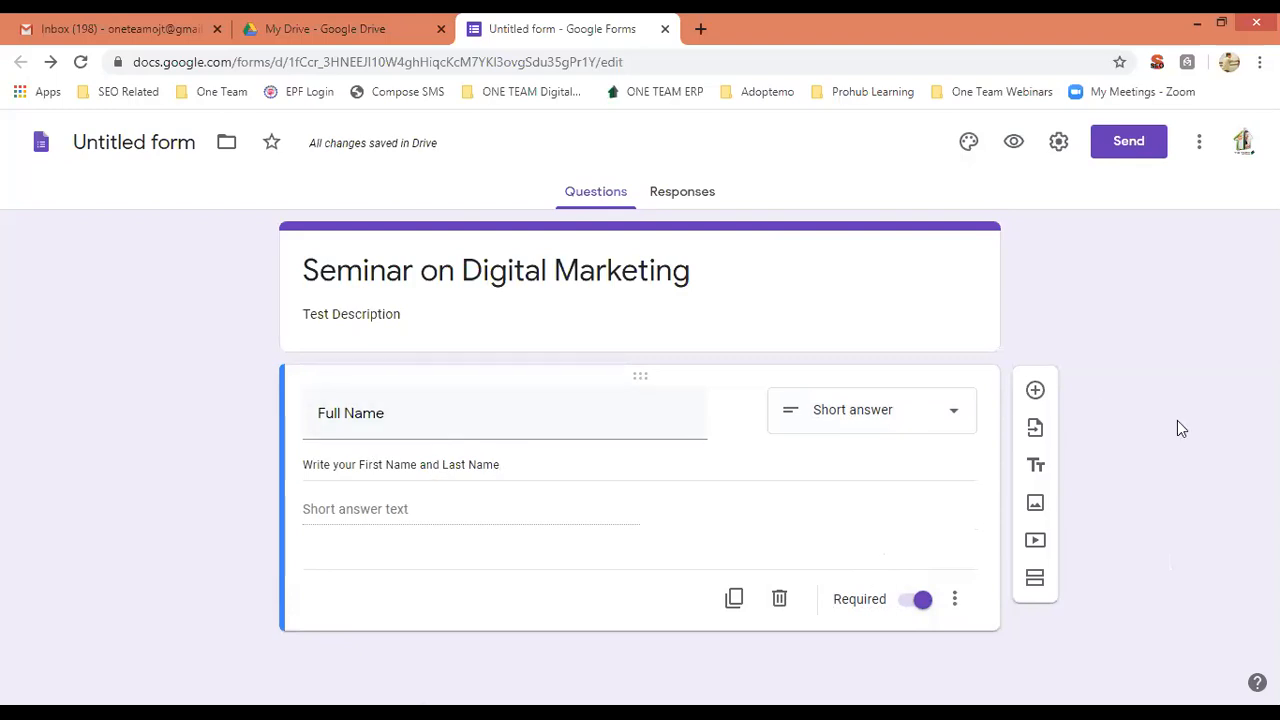
Add a new question titled 'Email Id' below Full Name.
click(1037, 390)
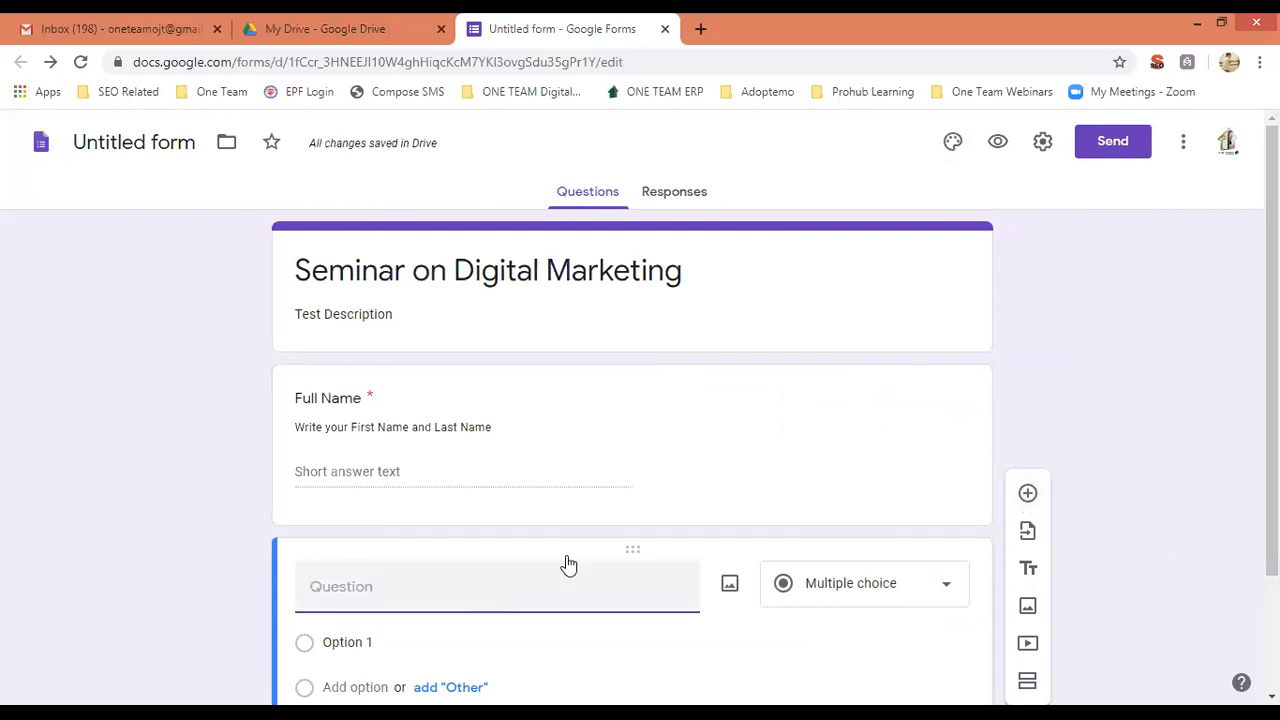
scroll(640, 400, down, 1)
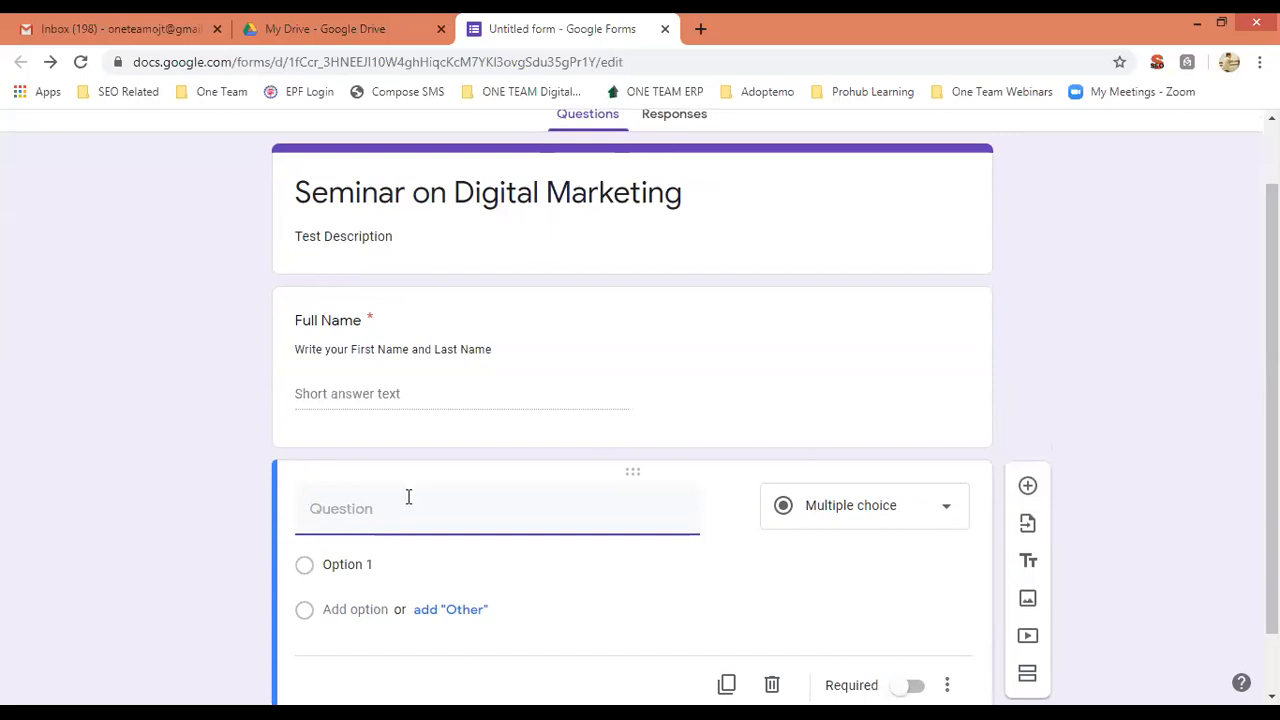
text(Email Id)
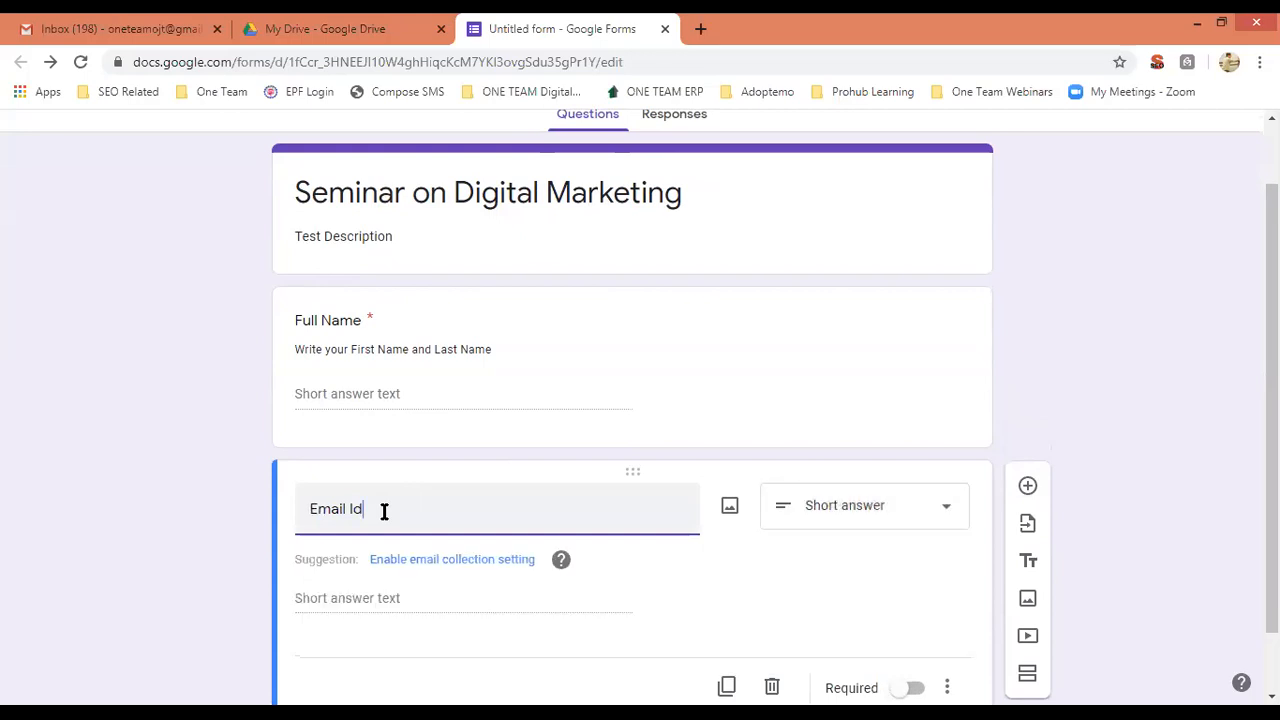
click(1175, 421)
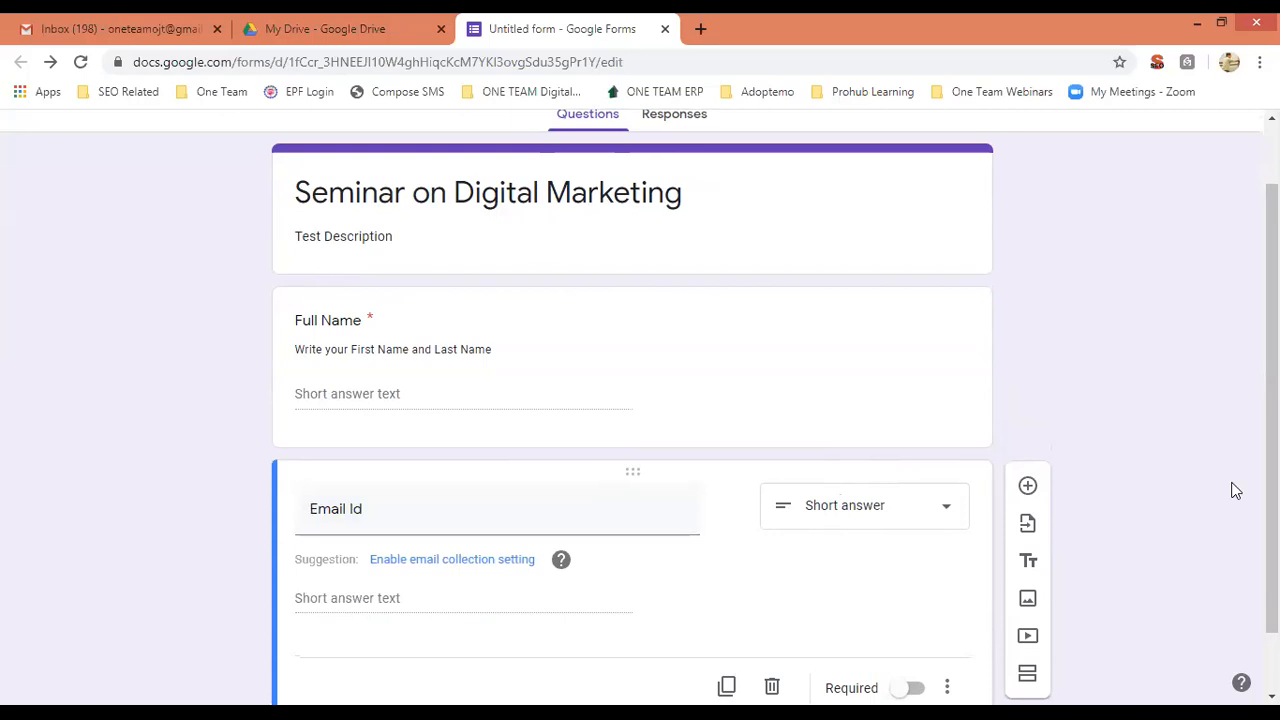
scroll(640, 400, down, 1)
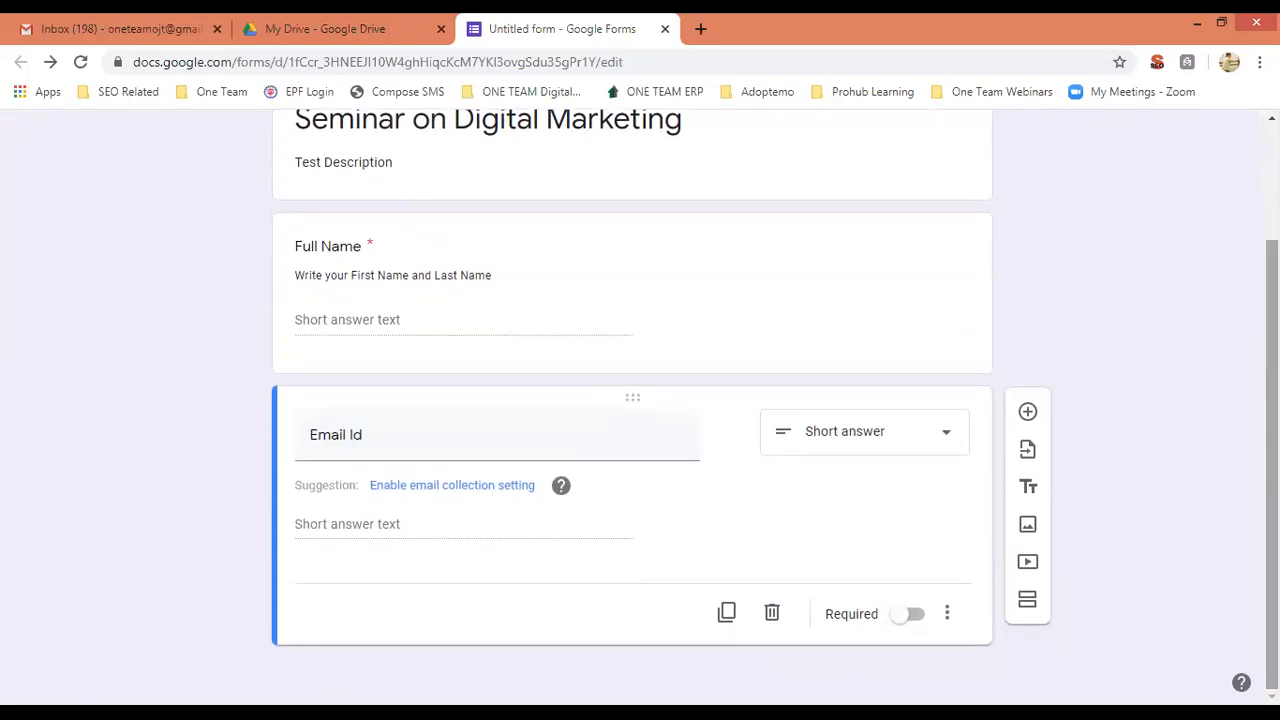
Make Email Id required with description 'Enter a Valid Email Id', then add a blank question below.
click(912, 618)
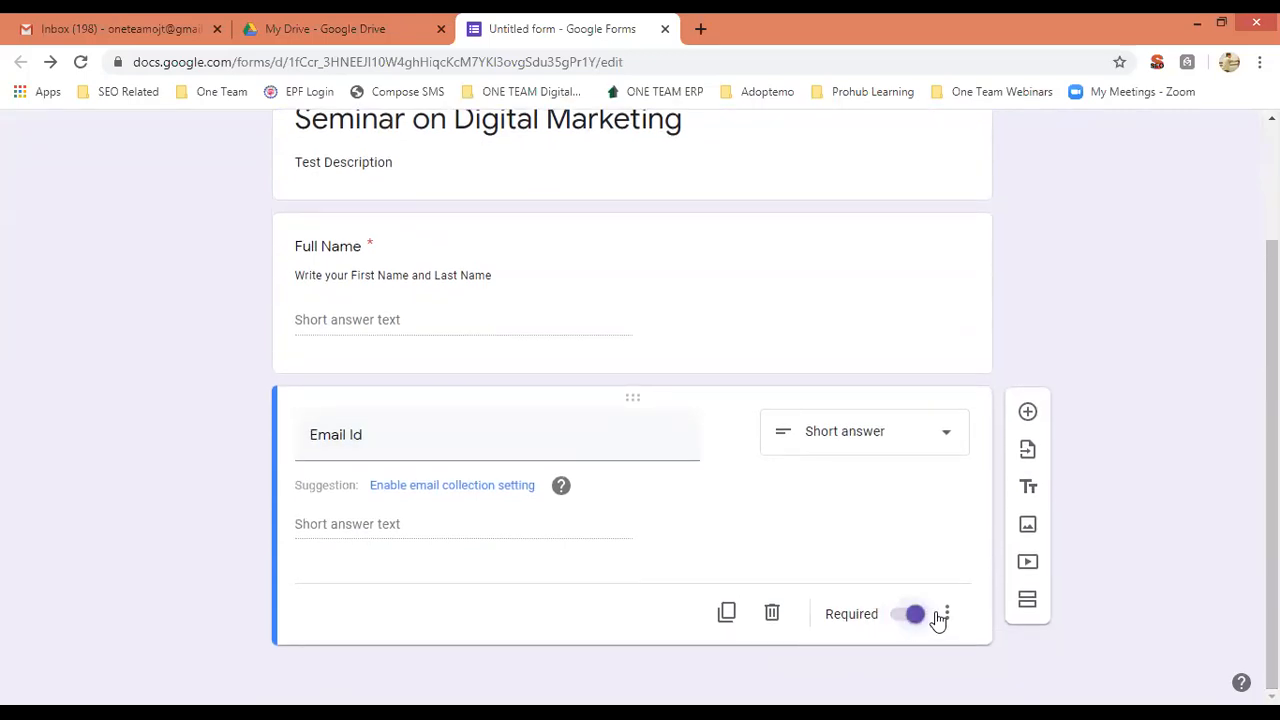
click(947, 614)
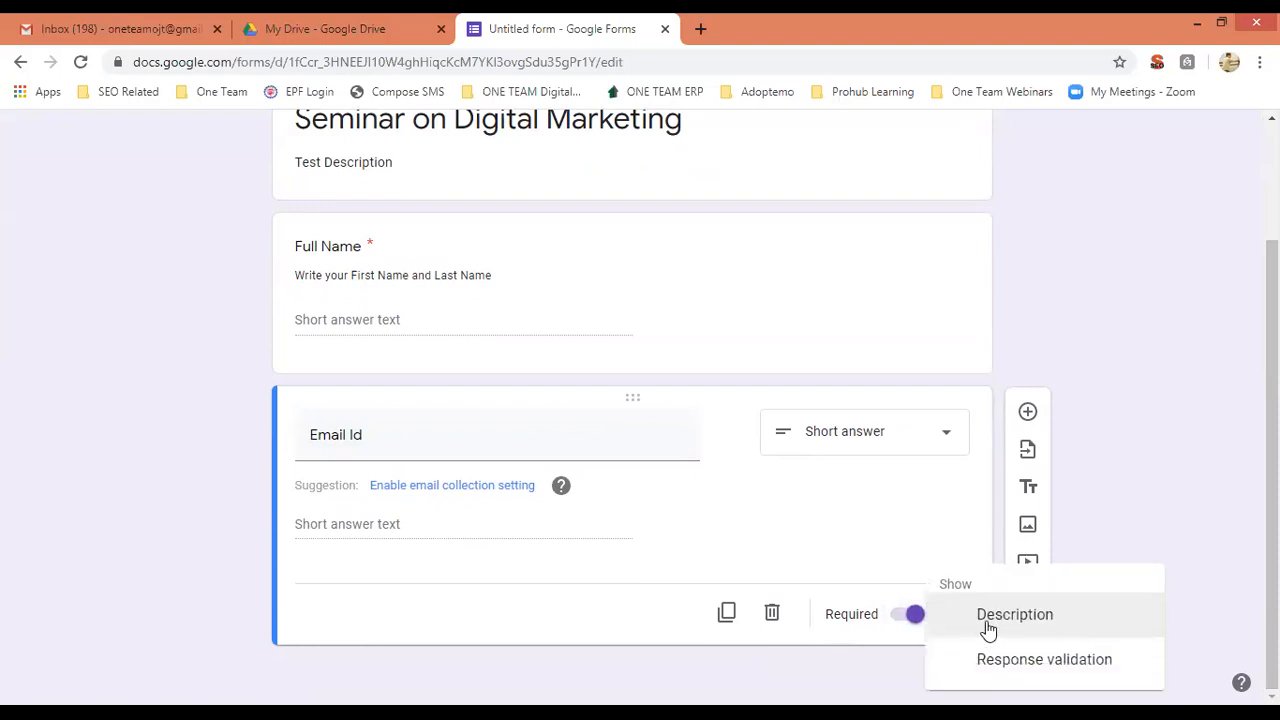
click(975, 616)
click(391, 484)
text(E)
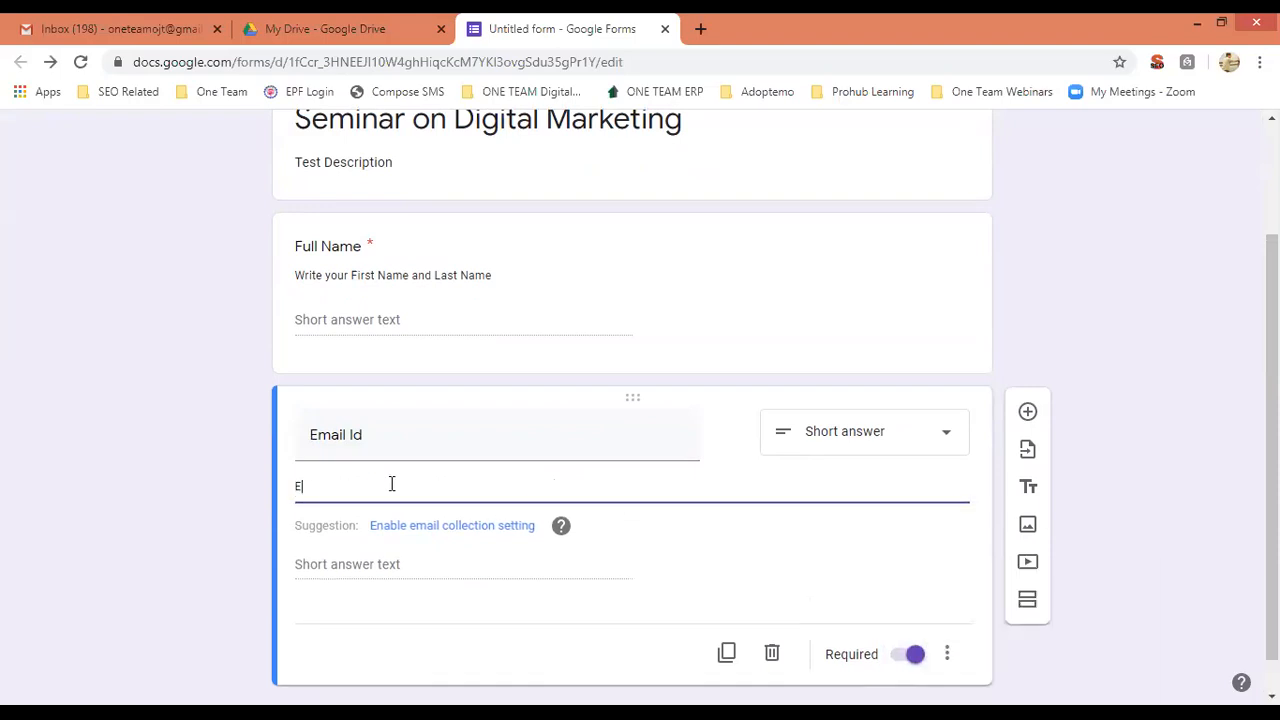
text(nter a Valid Email Id)
click(1121, 424)
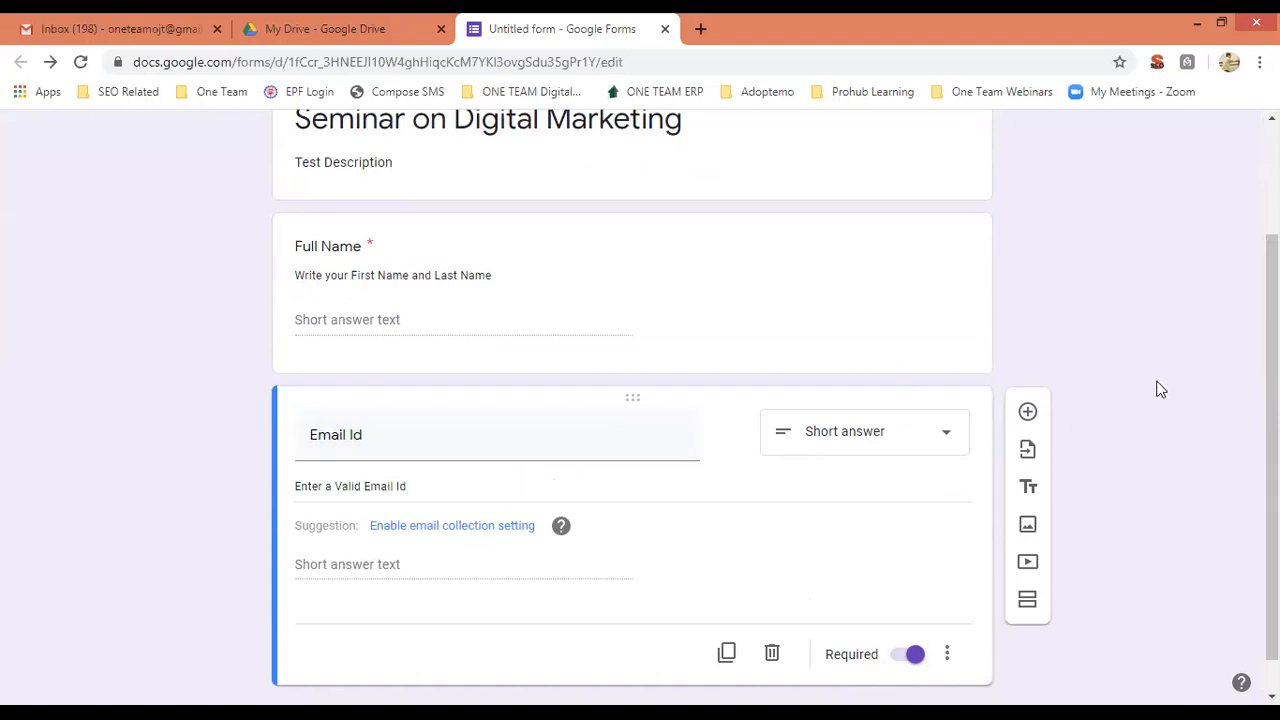
click(1027, 413)
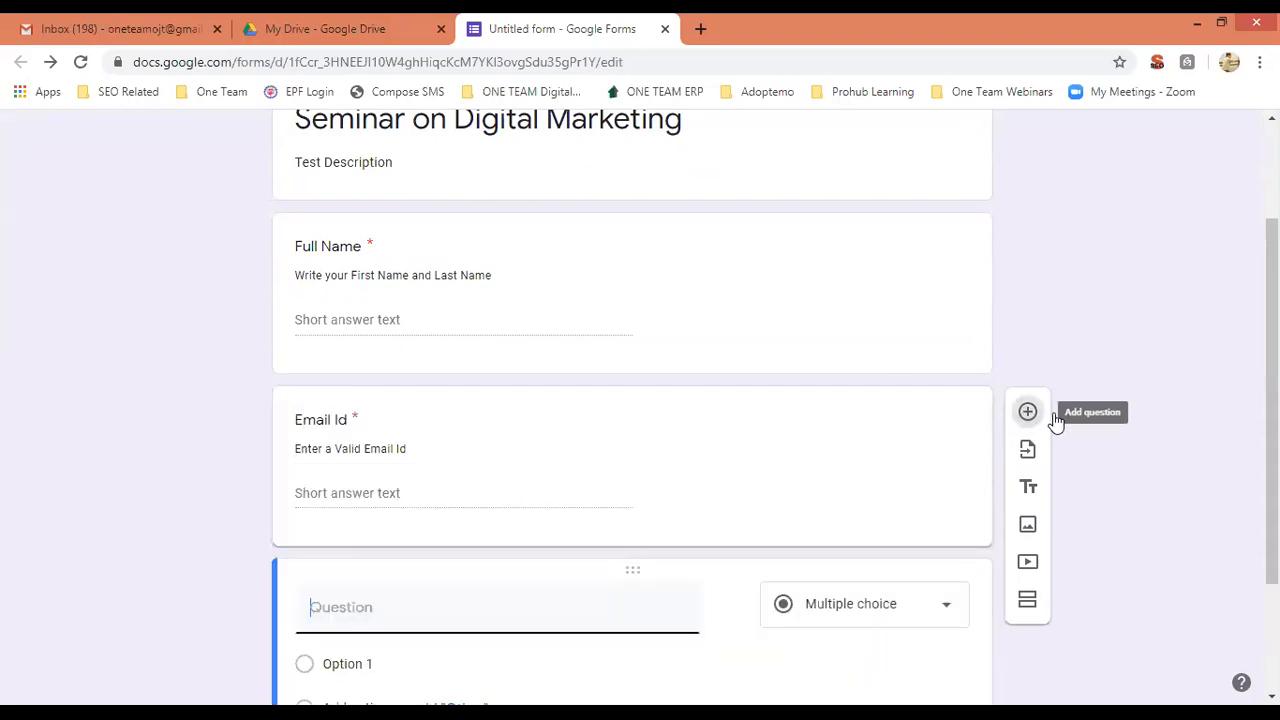
Title the new question 'Phone Number' and switch it to required.
text(Phone Number)
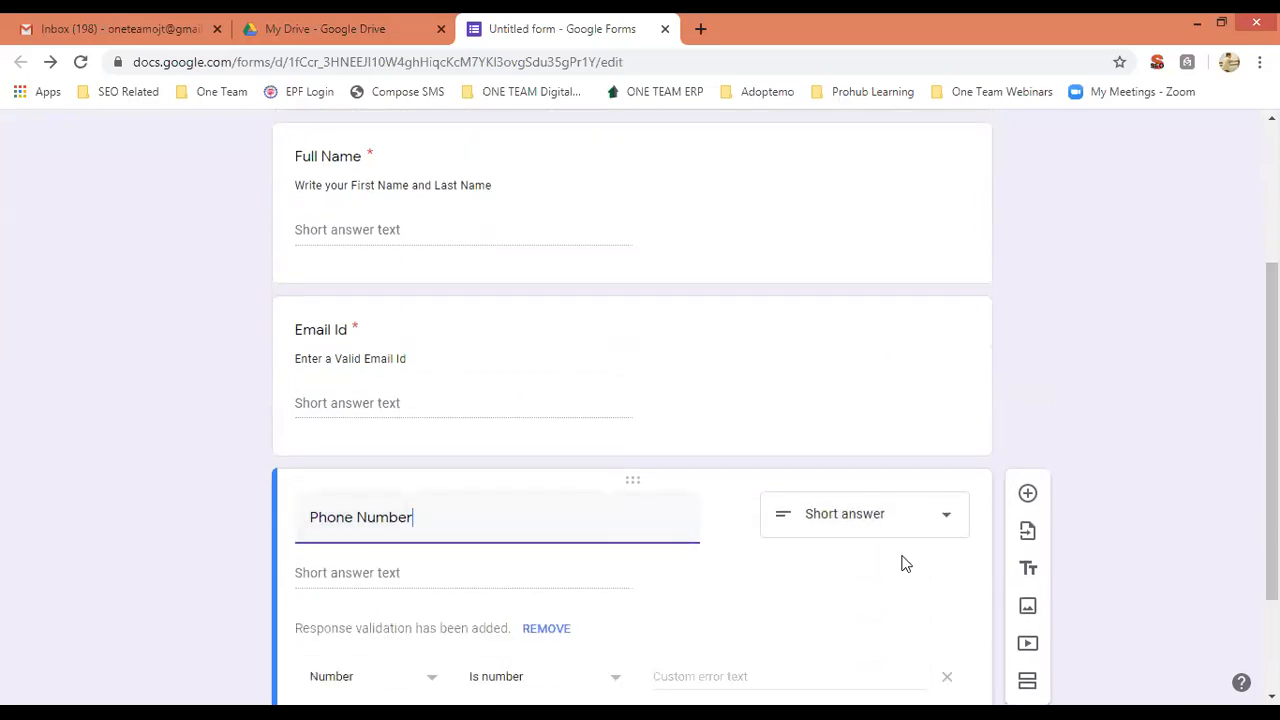
scroll(632, 420, down, 2)
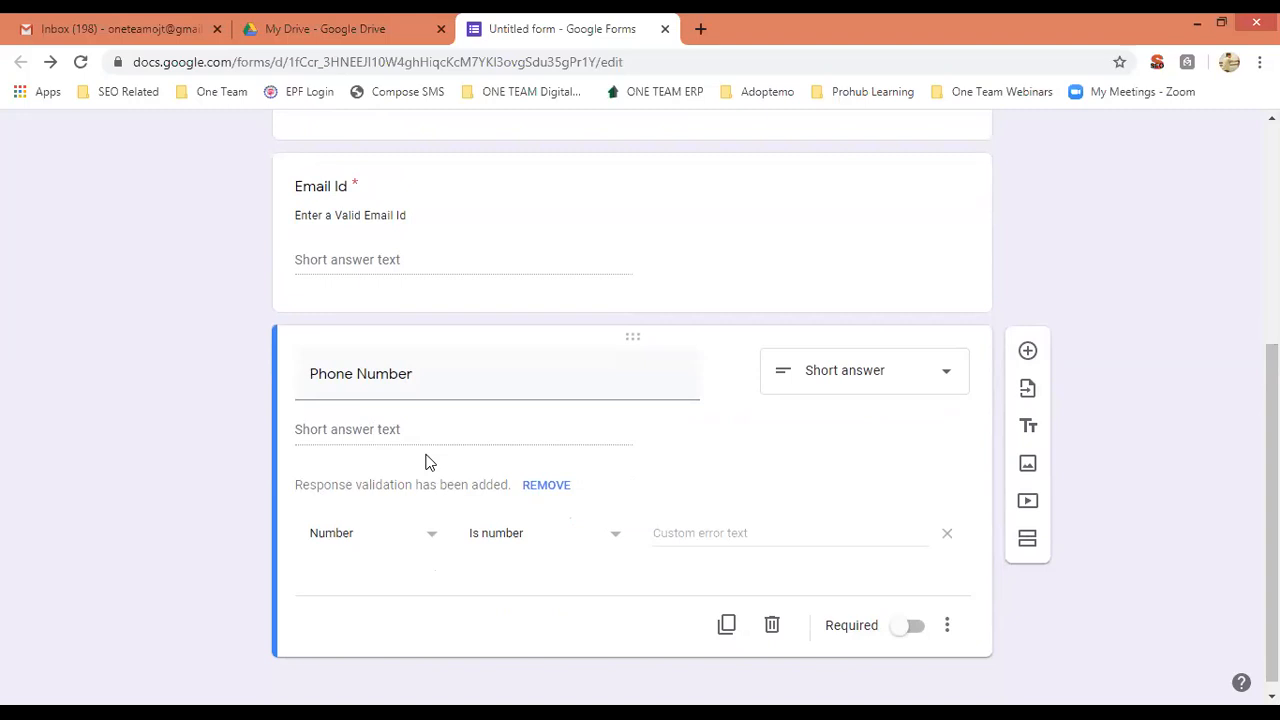
click(913, 626)
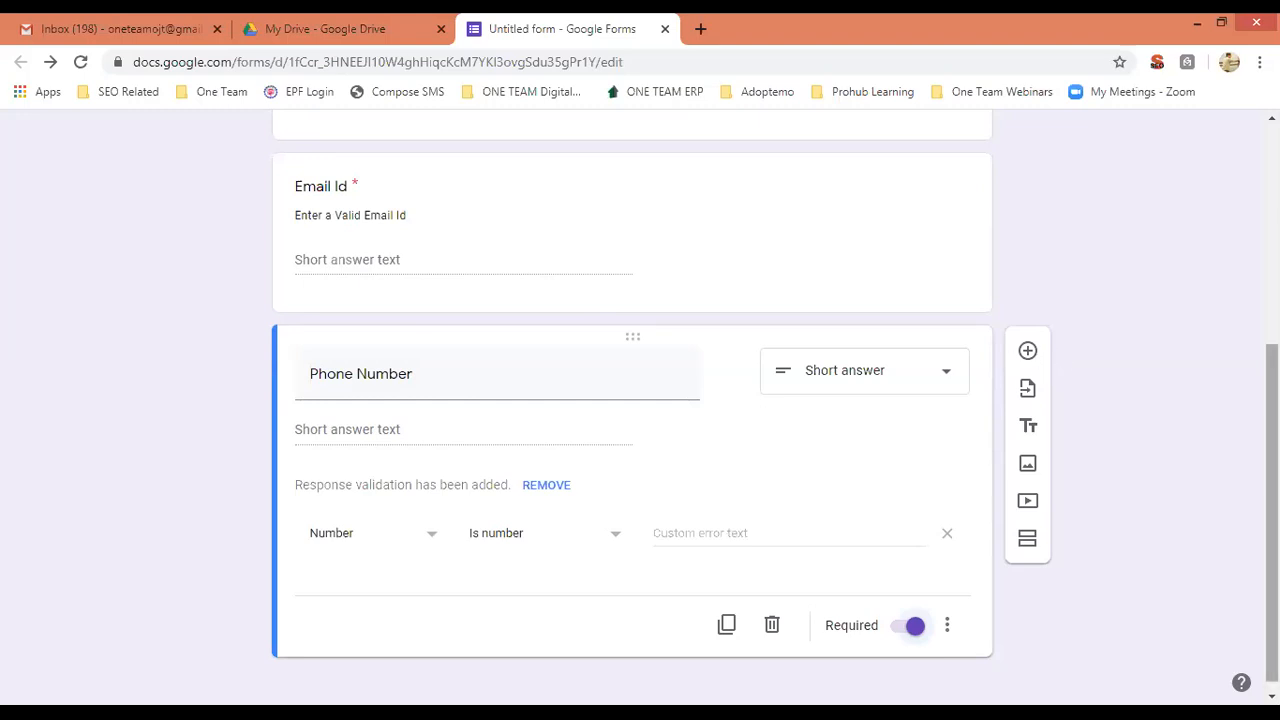
scroll(1192, 295, up, 3)
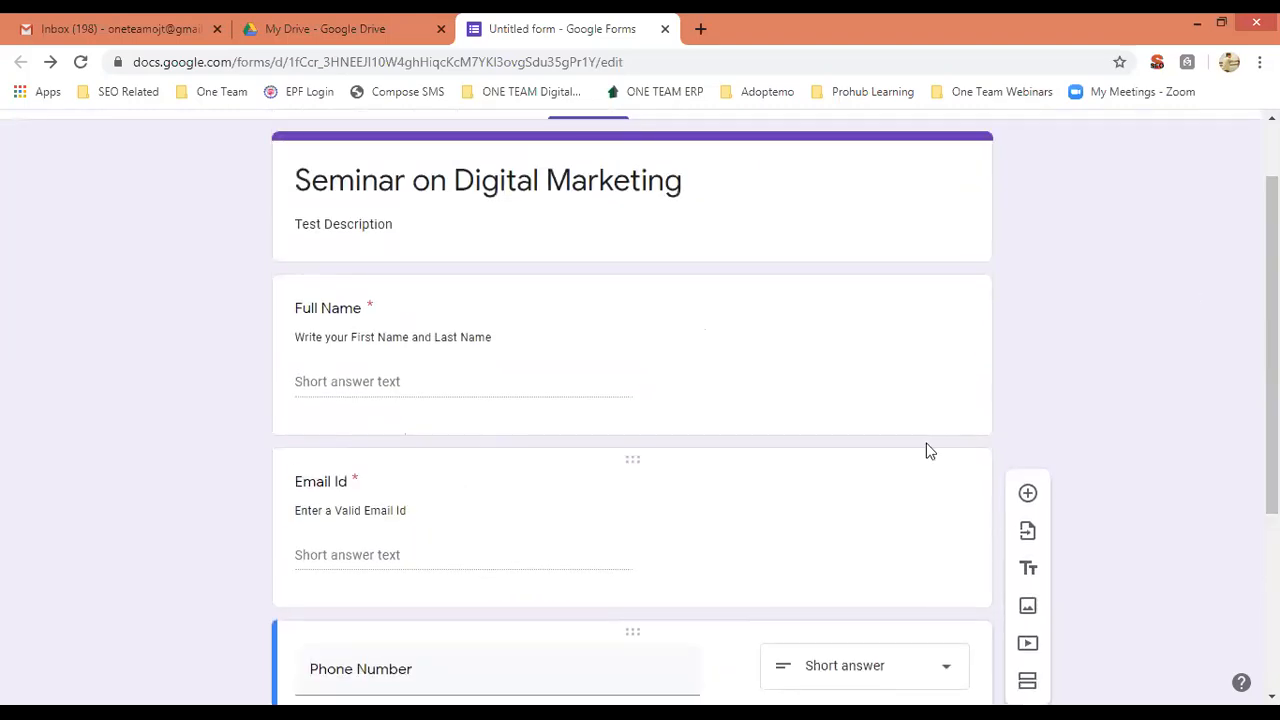
scroll(632, 410, down, 3)
scroll(632, 410, up, 5)
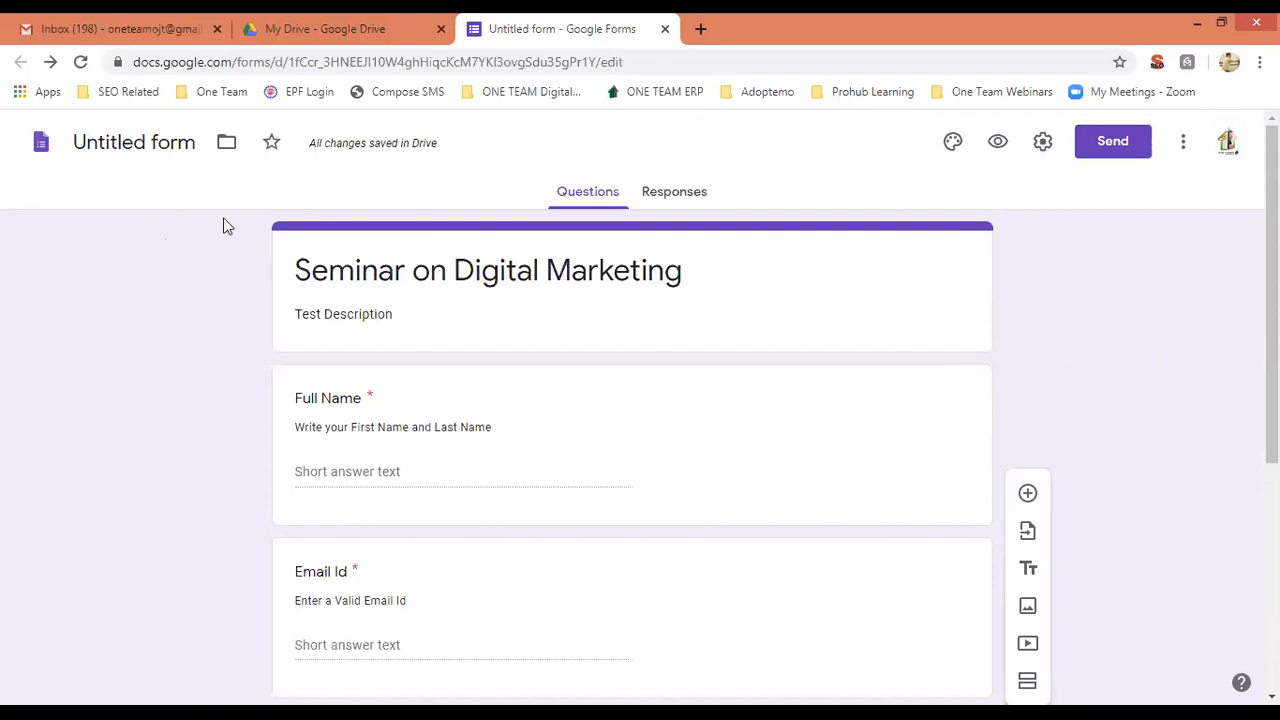
Rename the form file to 'Seminar on Digital Marketing'.
click(131, 140)
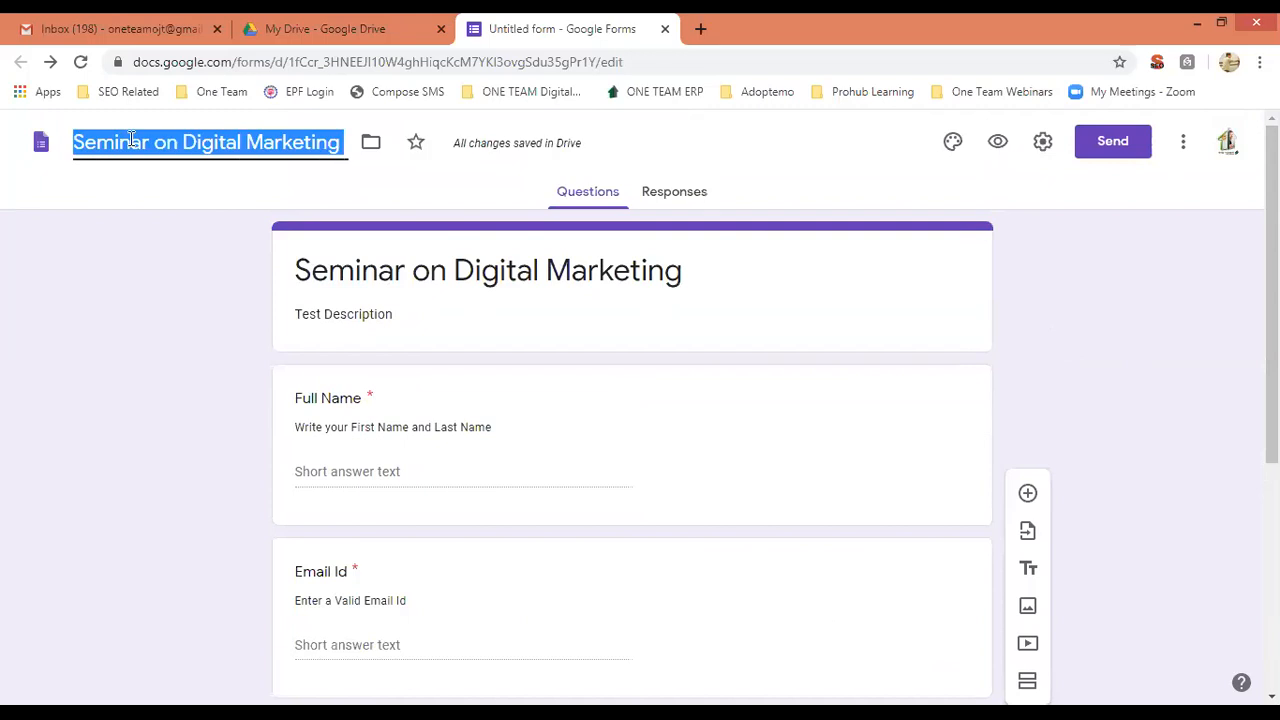
click(141, 303)
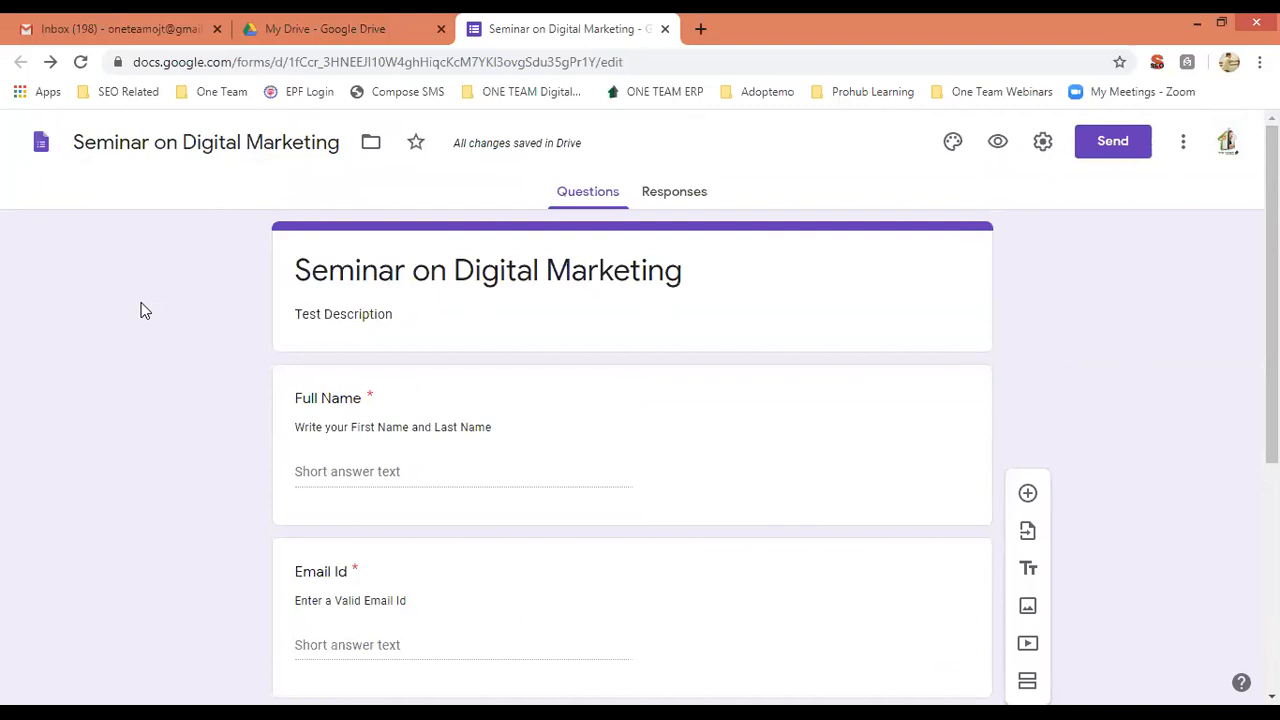
click(999, 148)
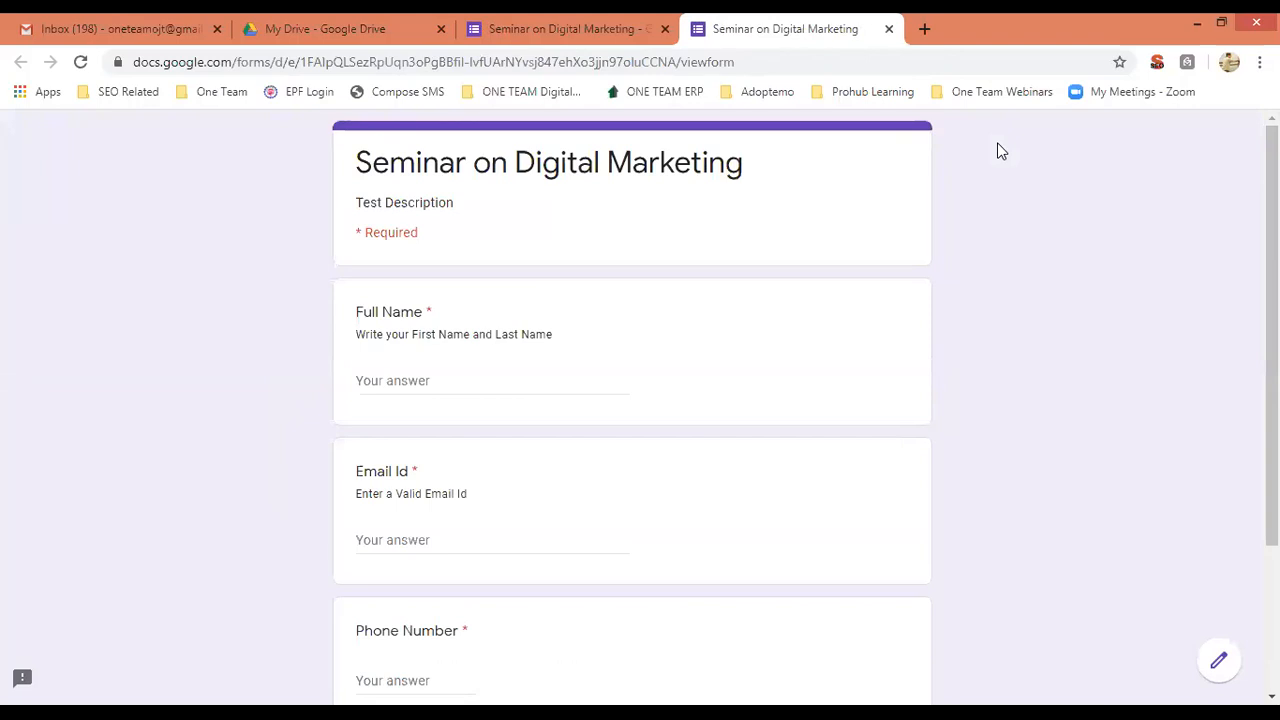
click(419, 378)
click(1053, 400)
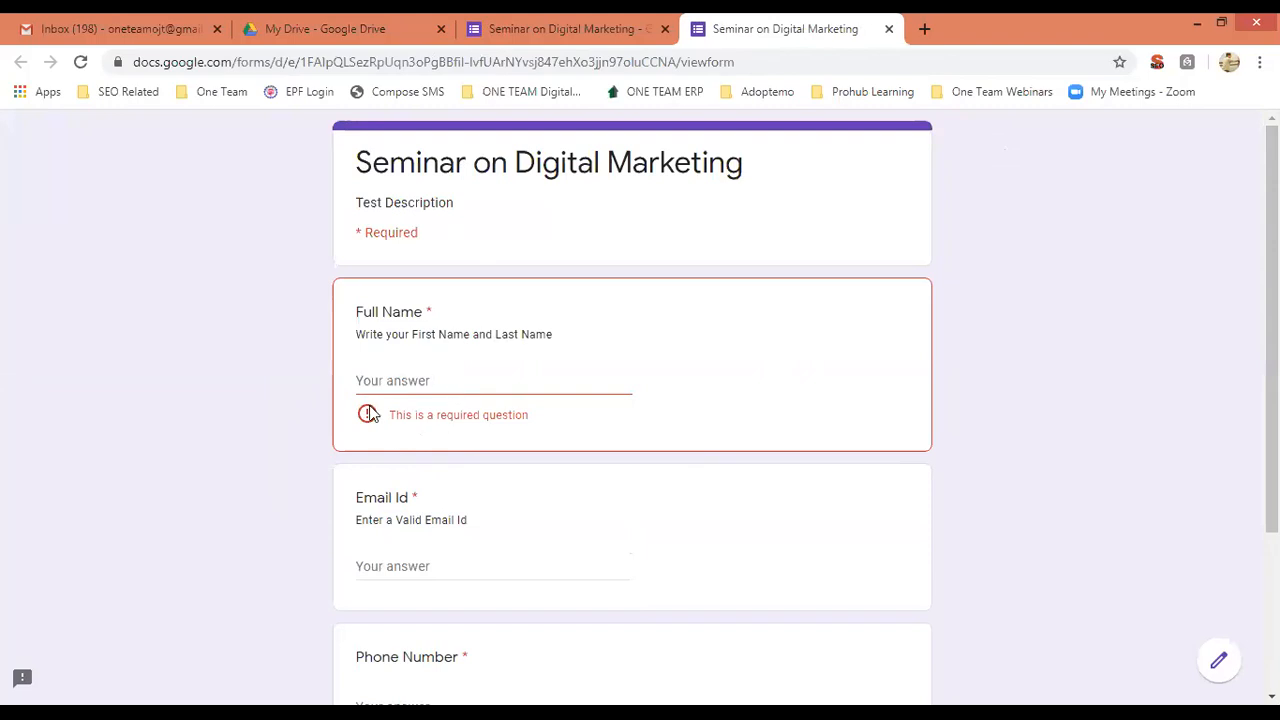
click(571, 24)
click(656, 424)
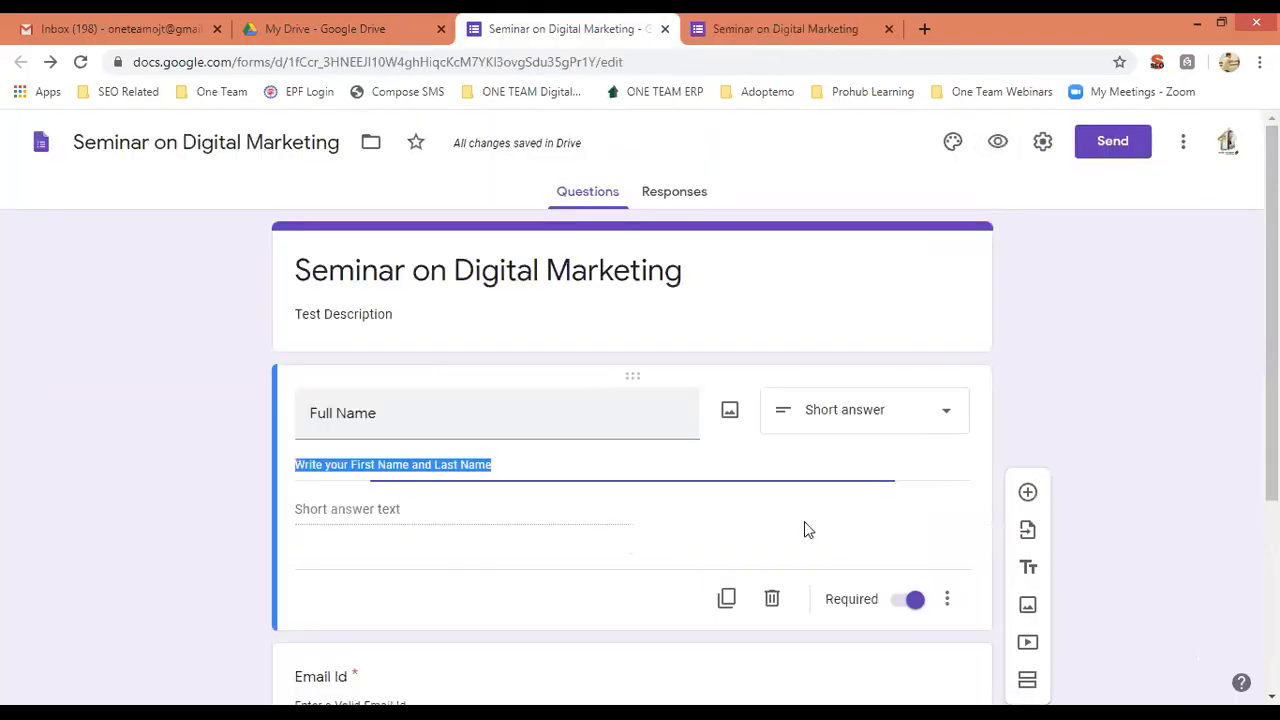
click(720, 24)
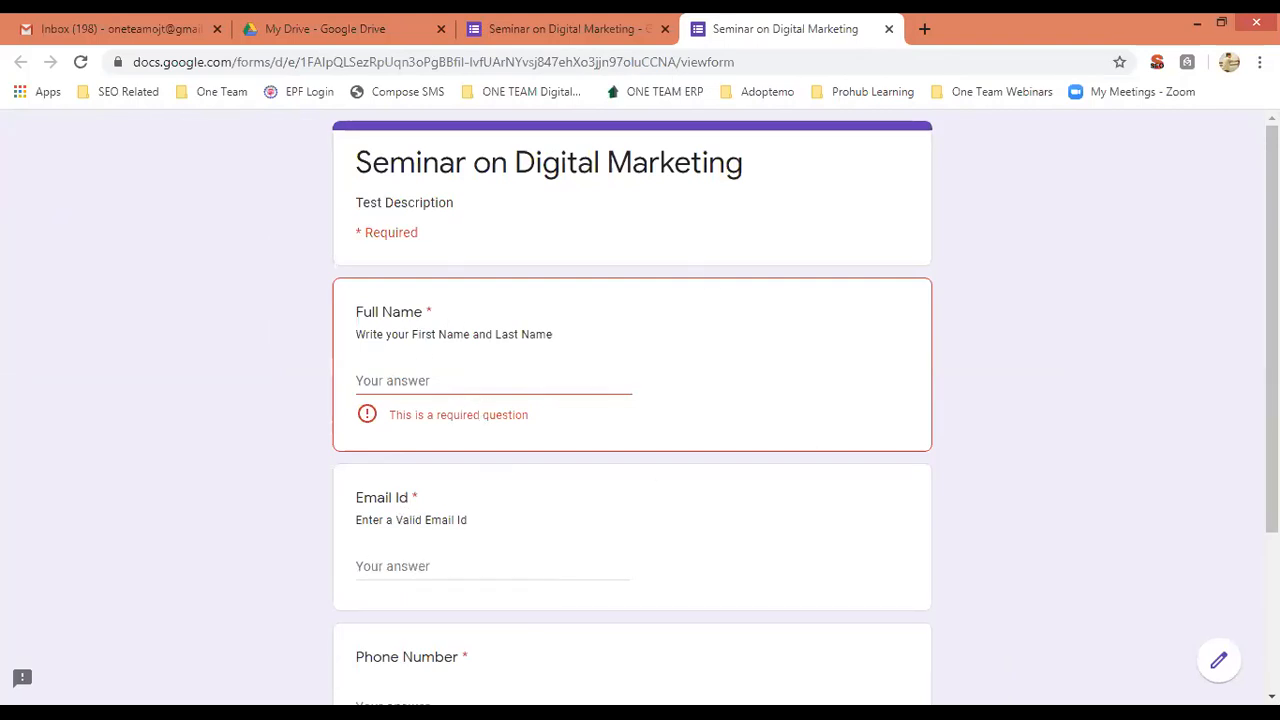
scroll(508, 411, down, 2)
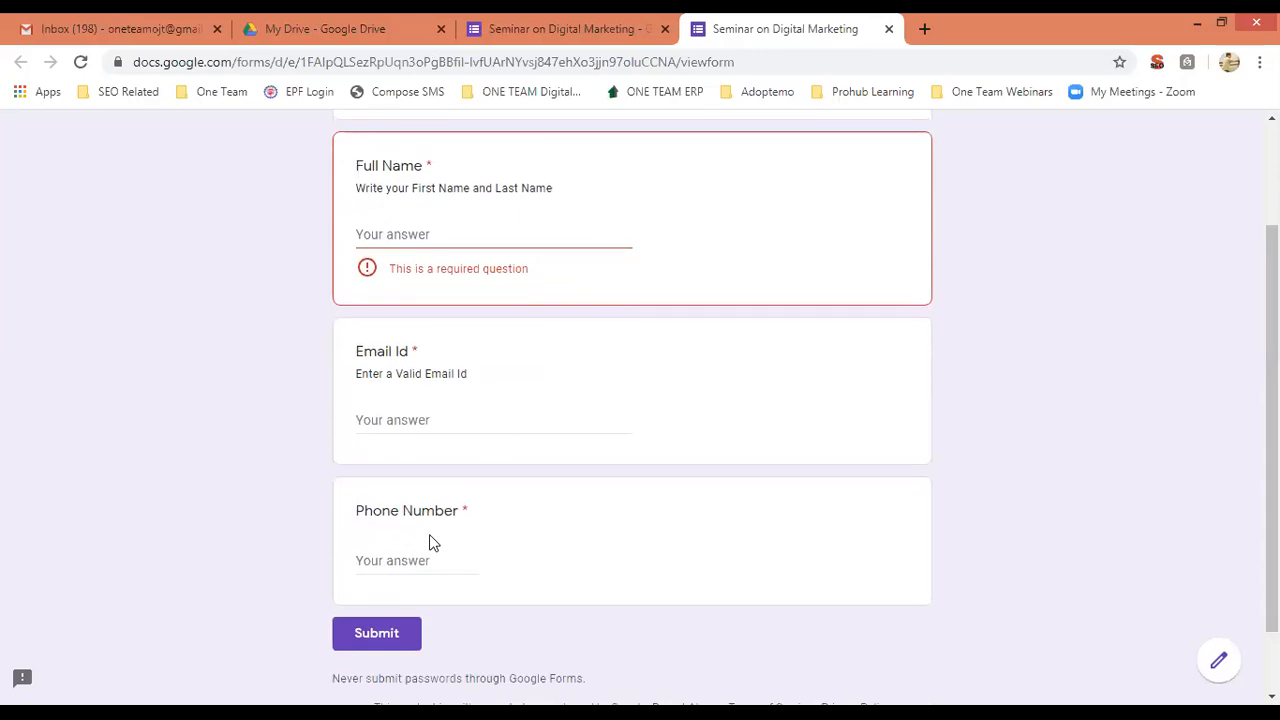
click(409, 562)
text(abc)
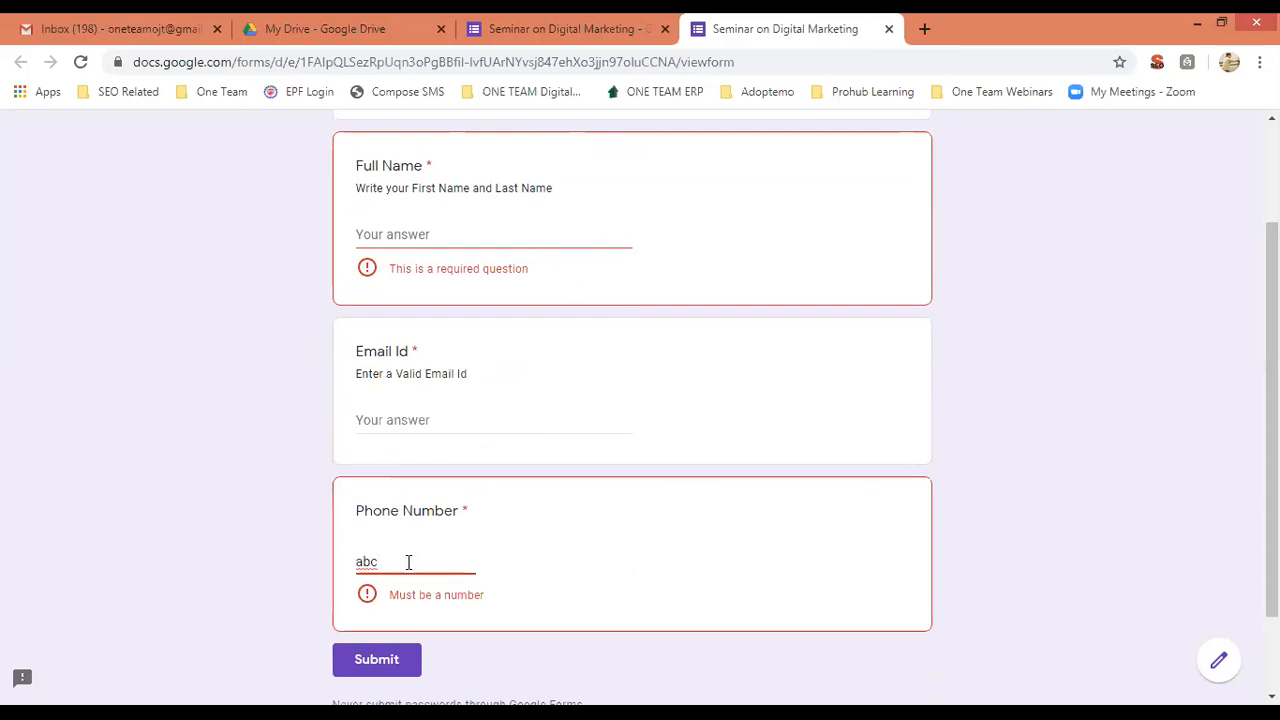
key(BackSpace)
key(BackSpace)
key(BackSpace)
text(956)
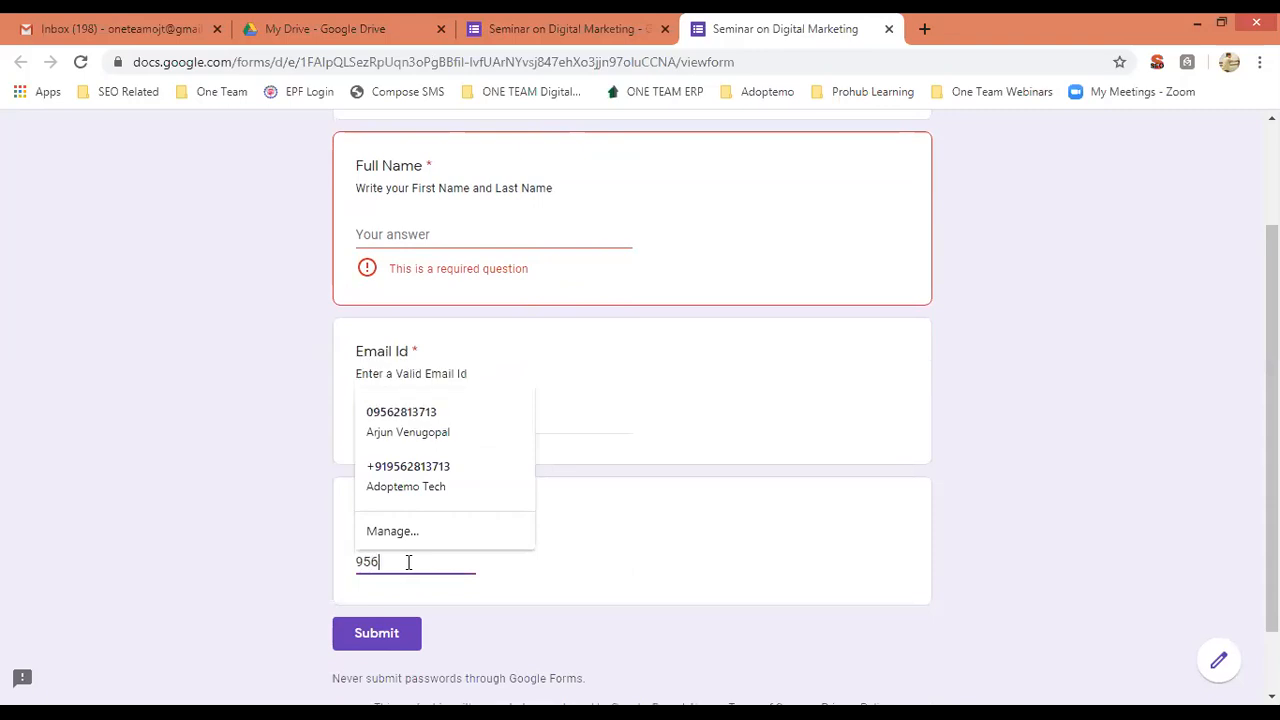
text(2)
click(1096, 520)
click(563, 22)
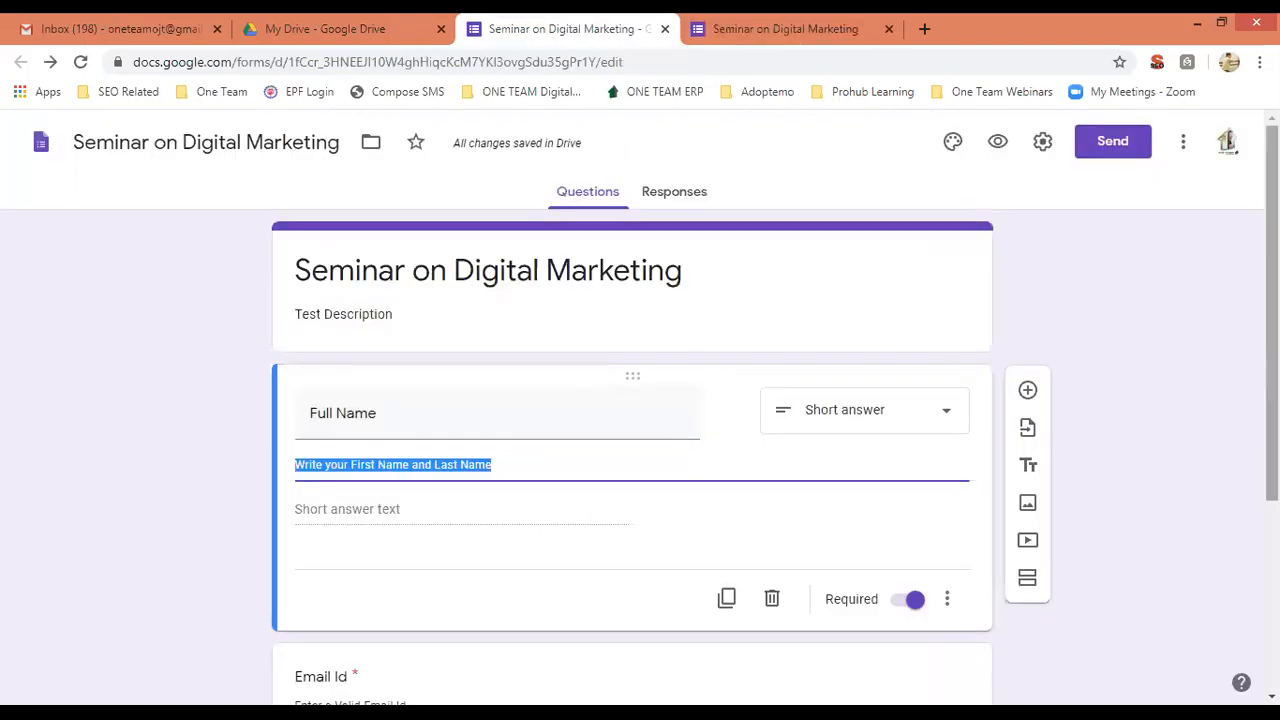
scroll(733, 509, down, 3)
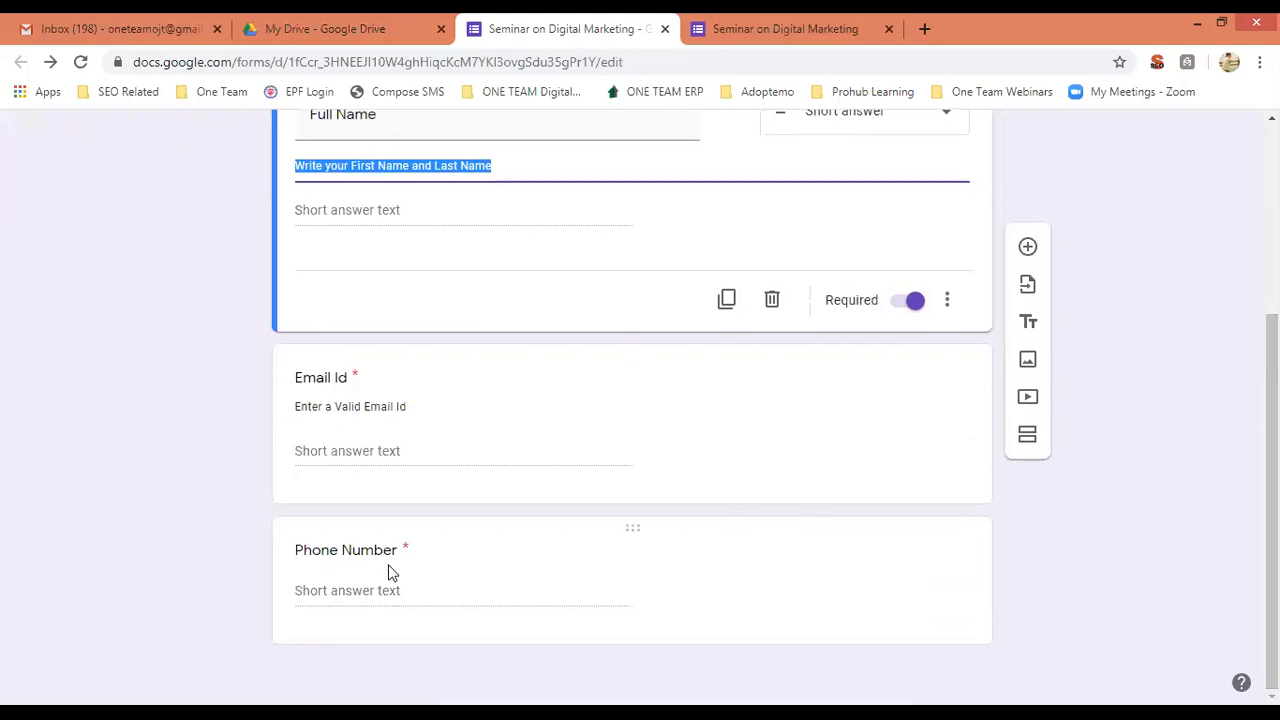
click(471, 569)
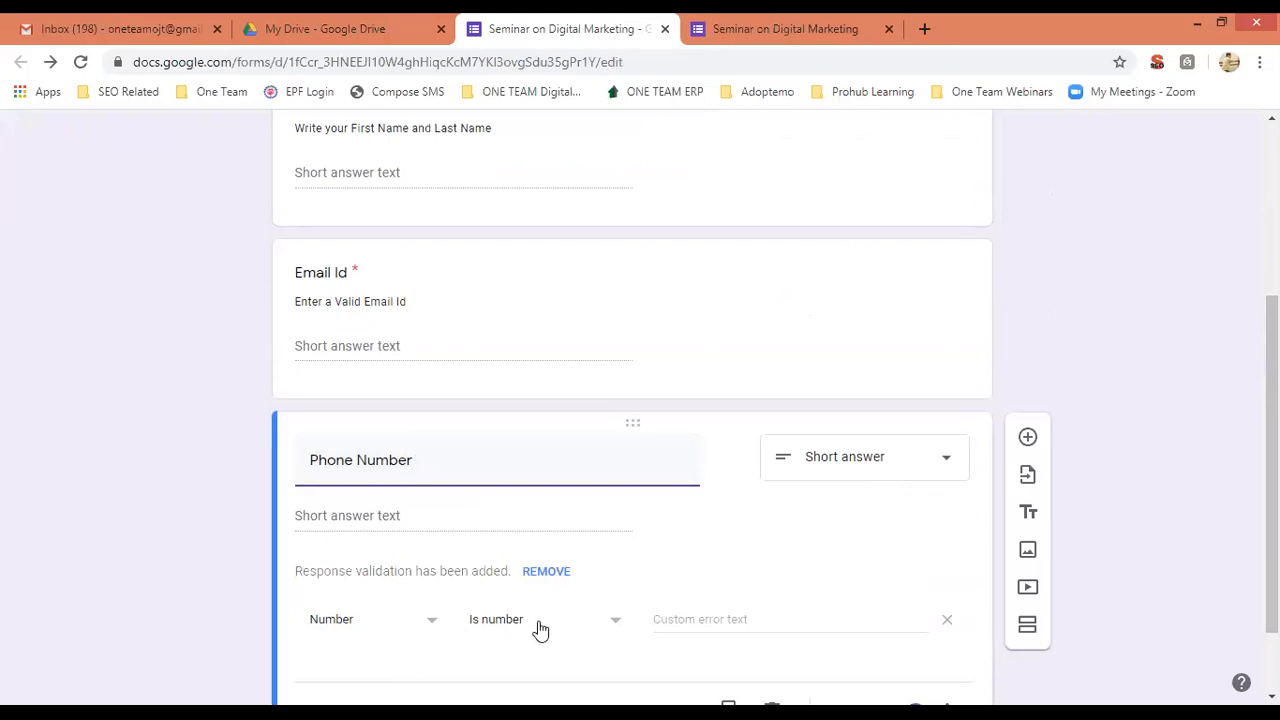
click(785, 28)
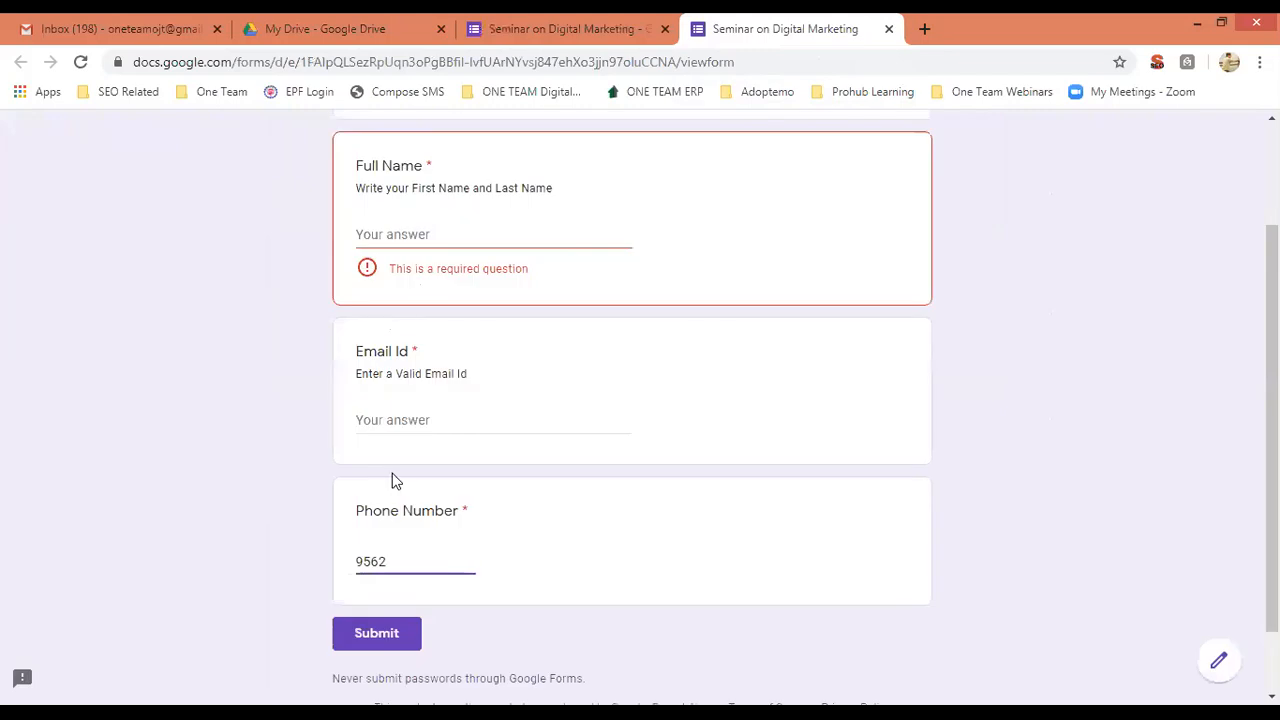
double_click(440, 561)
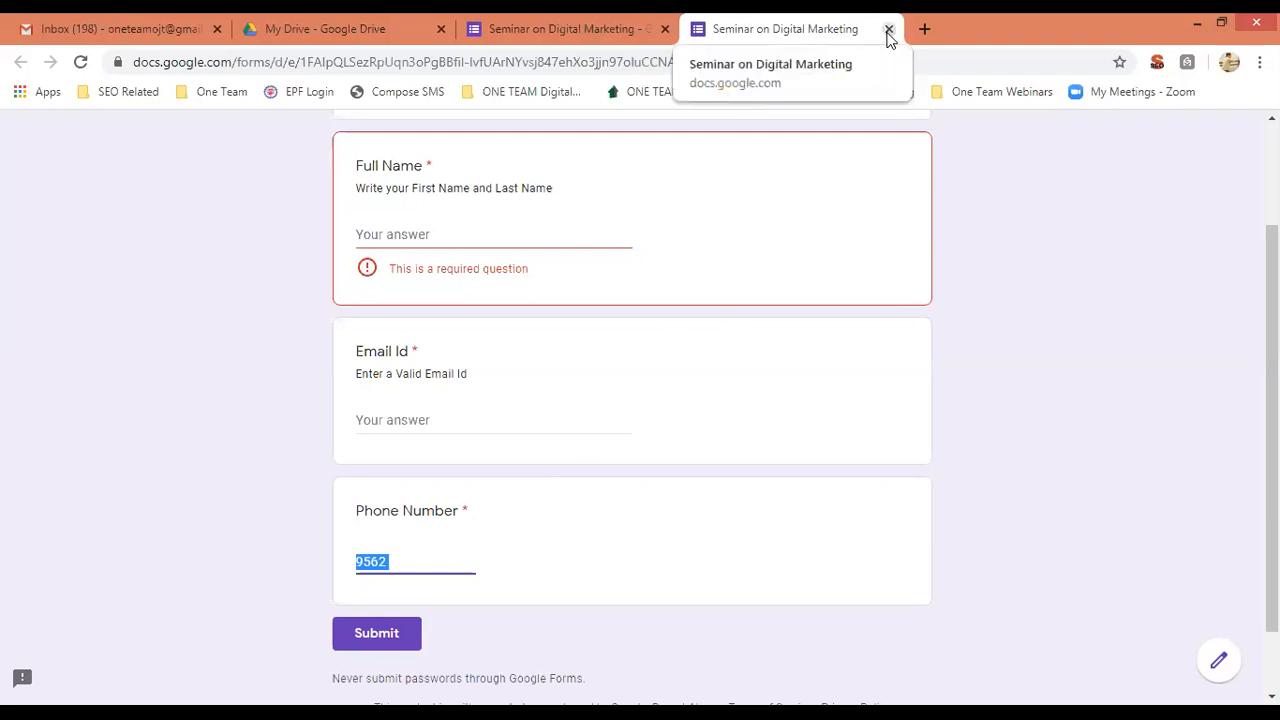
key(ctrl+w)
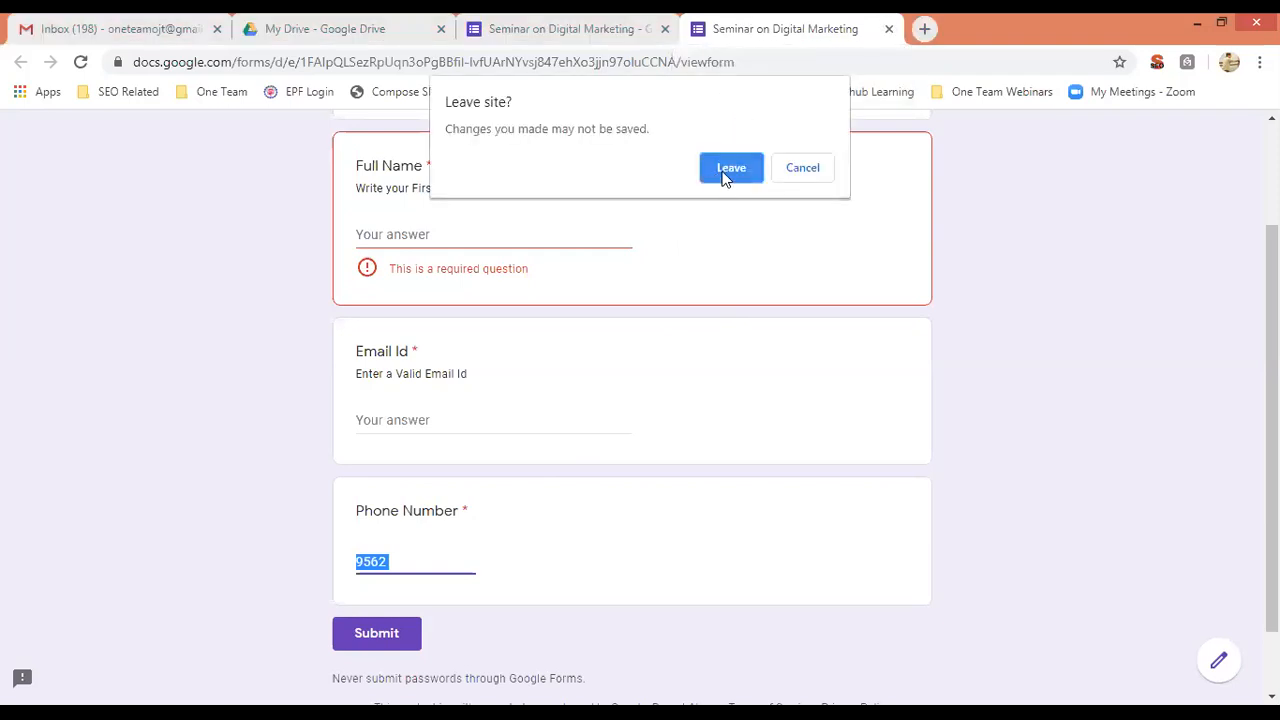
click(728, 170)
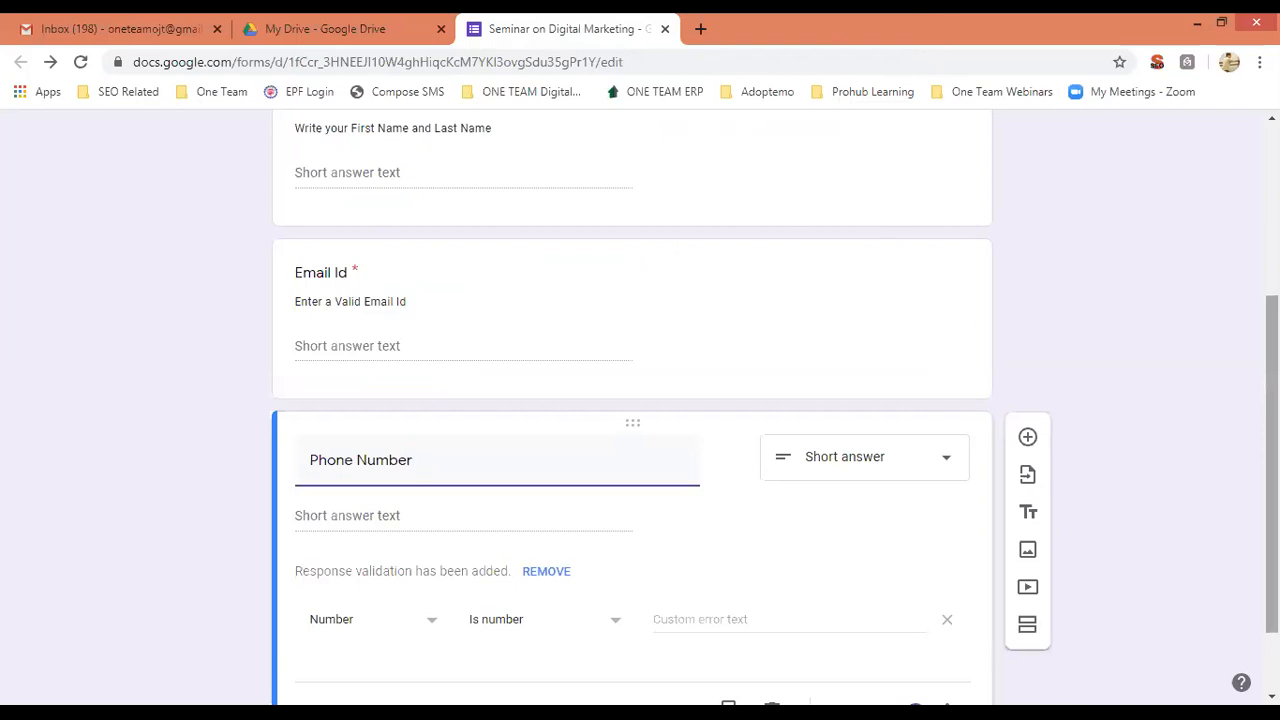
scroll(1205, 425, down, 1)
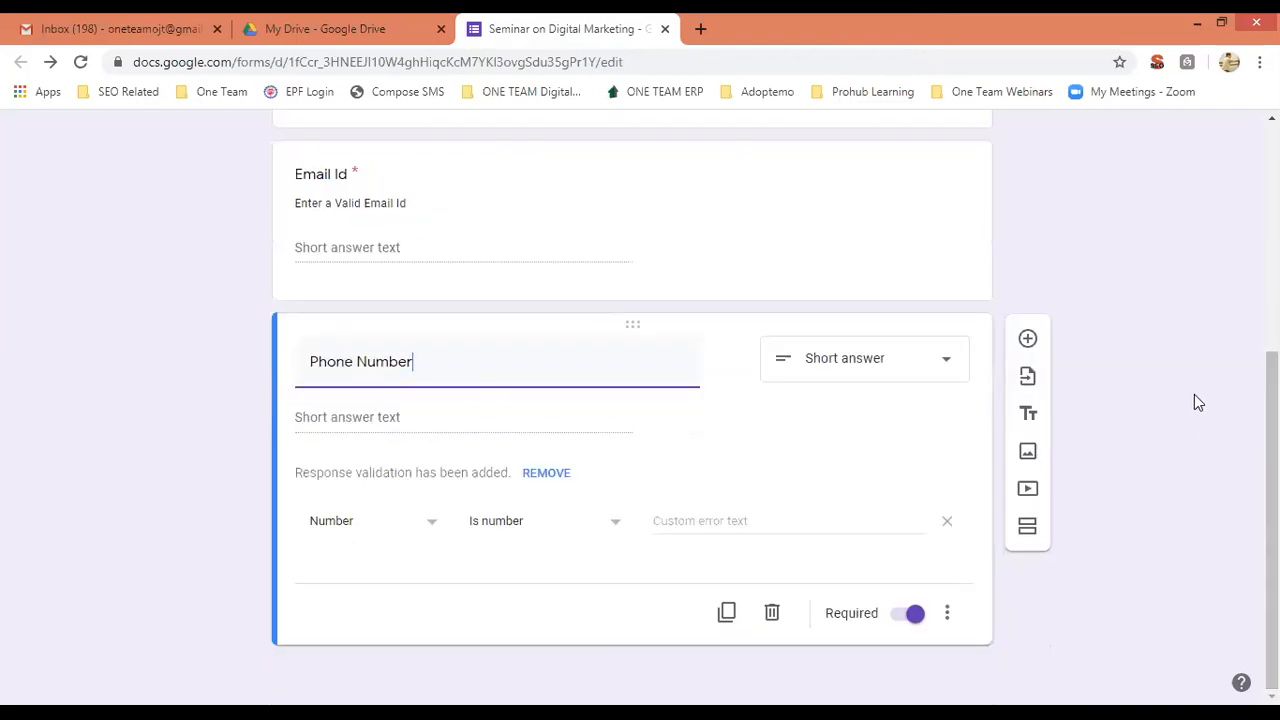
Add a multiple-choice question titled 'Qualification' below Phone Number.
click(1028, 339)
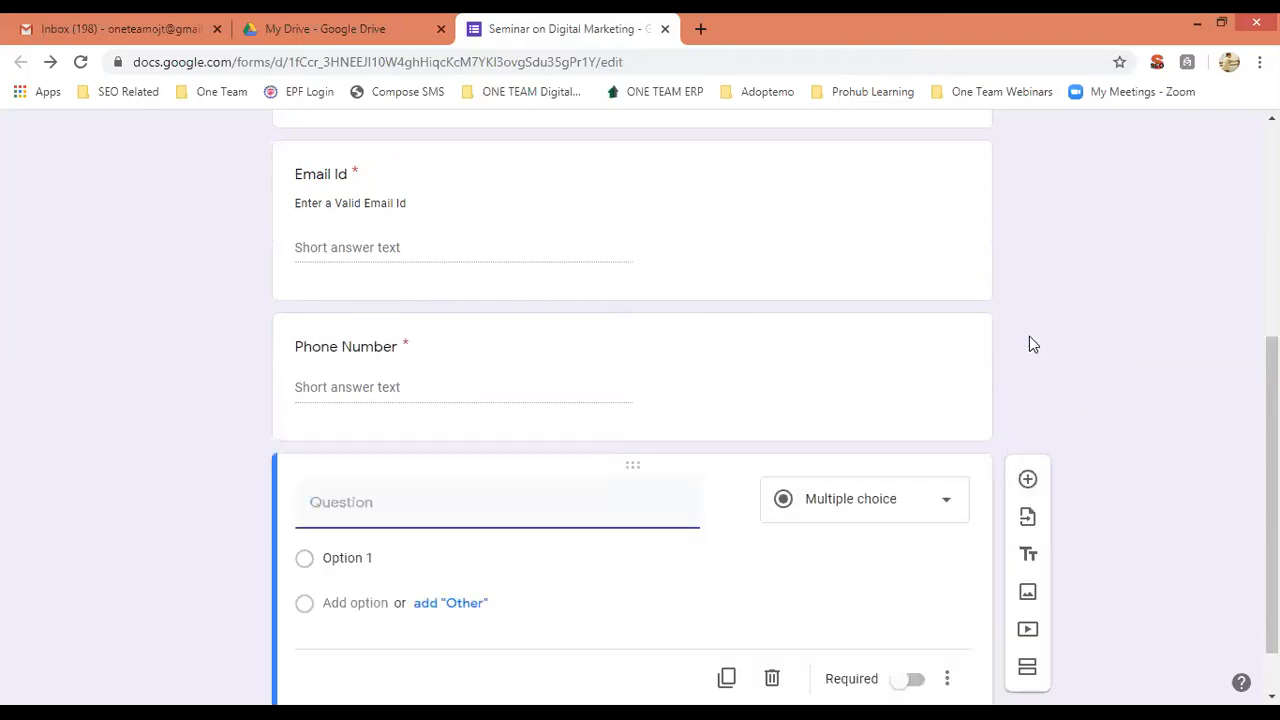
text(Qia)
key(BackSpace)
key(BackSpace)
text(ualificari)
text(tion)
click(945, 507)
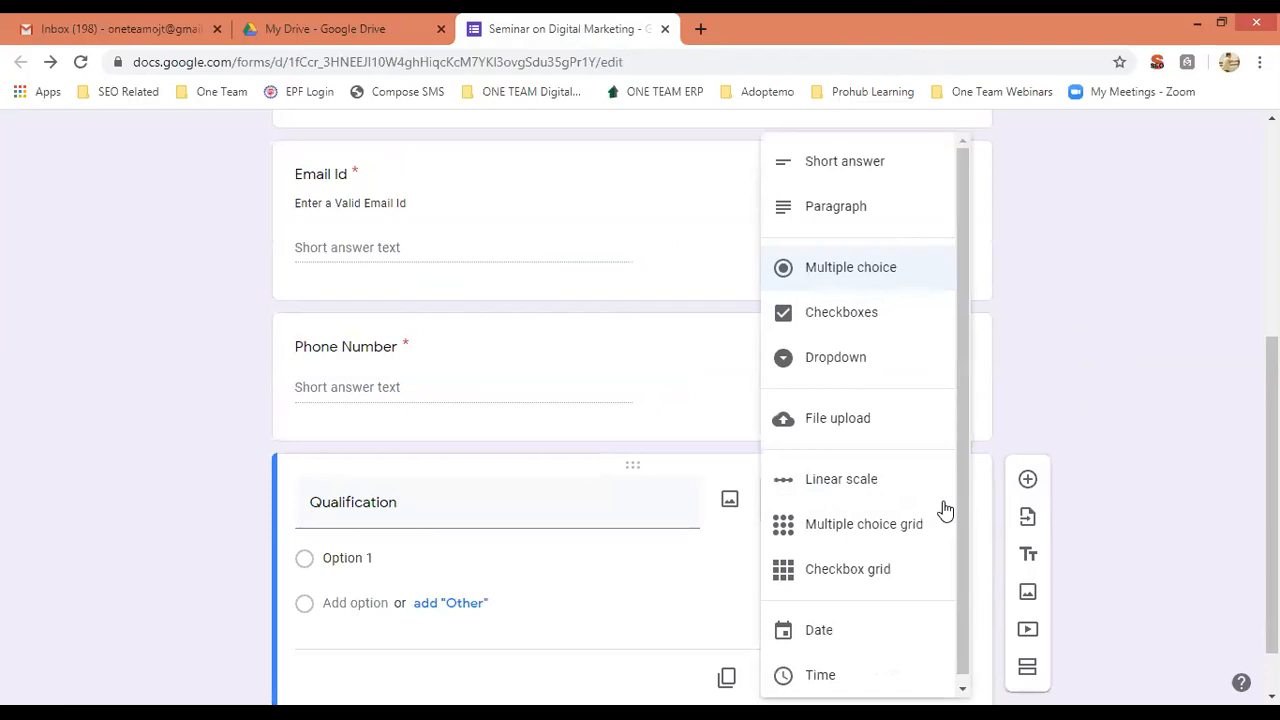
click(850, 268)
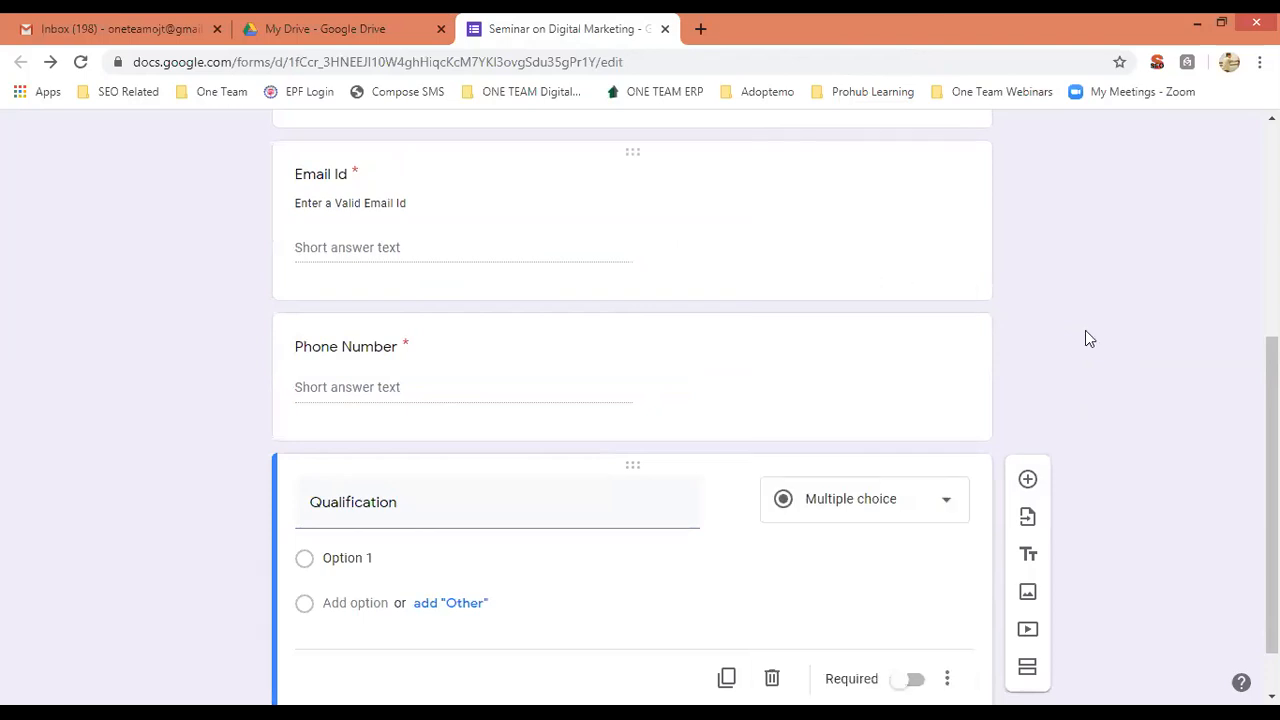
Fill in the choices B-Tech, BBA, BCA, MCA, MBA and add an Other option.
scroll(1085, 330, down, 1)
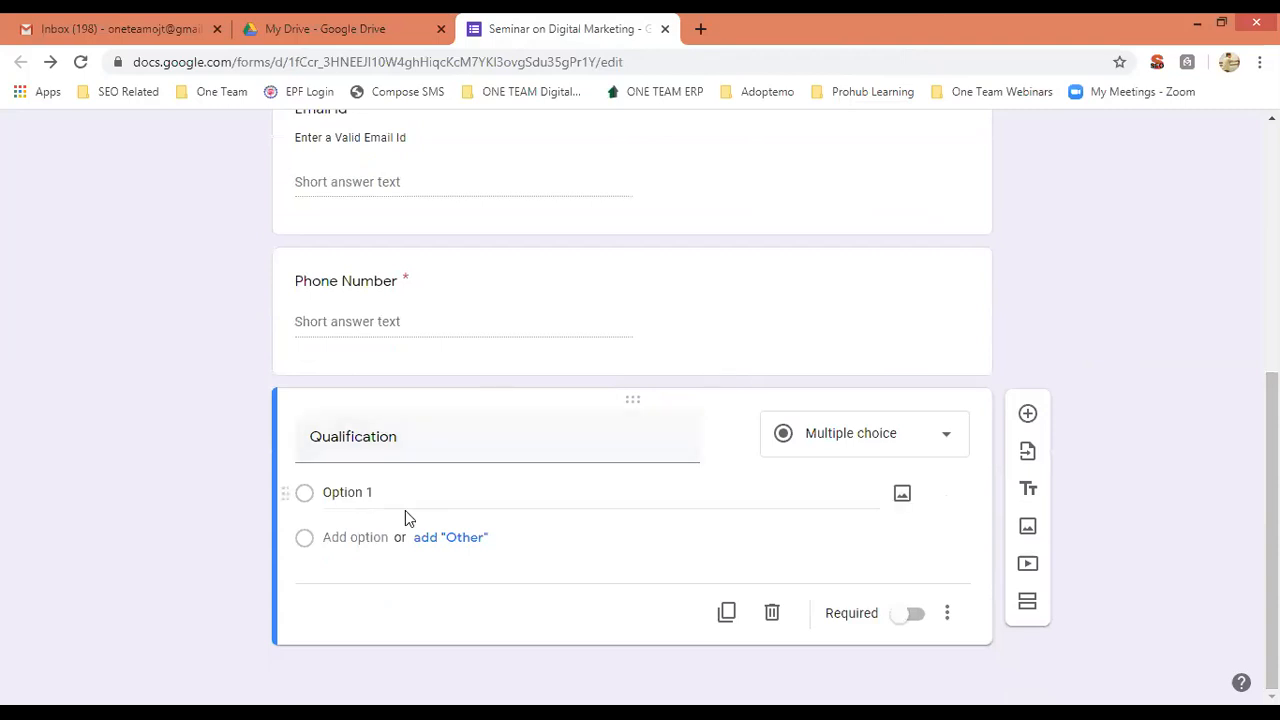
click(392, 497)
text(B)
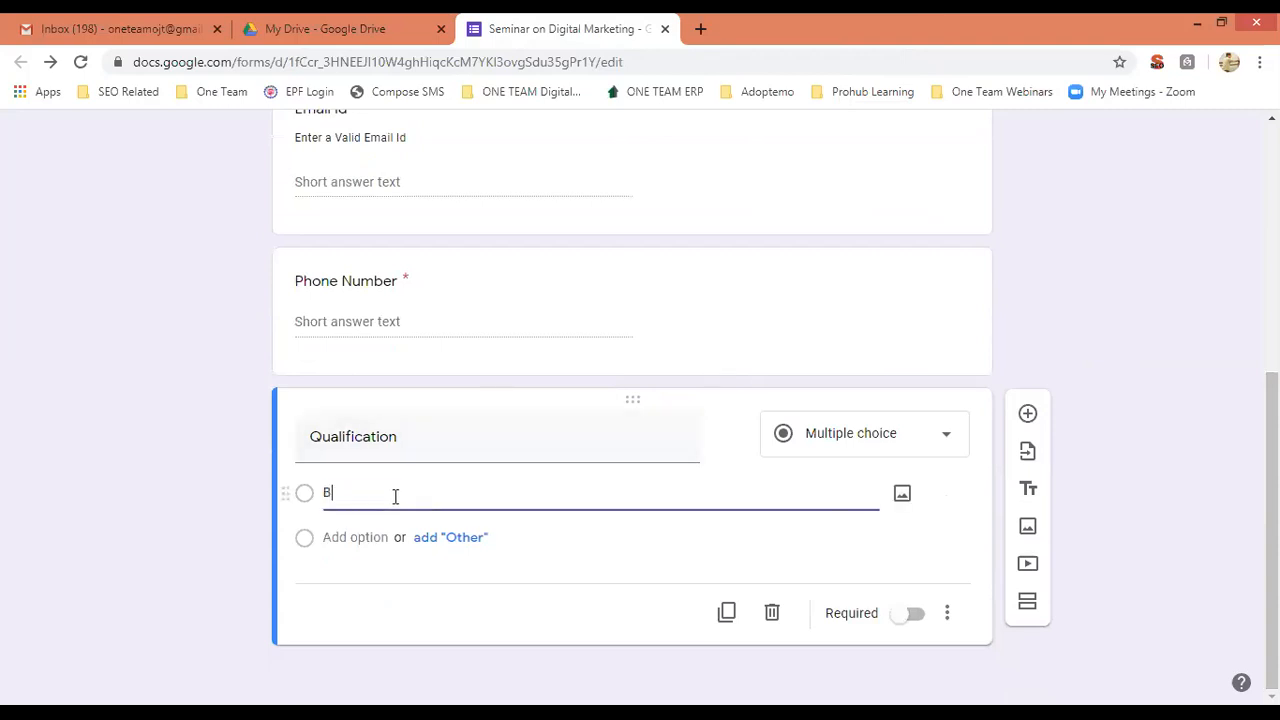
text(-Tech)
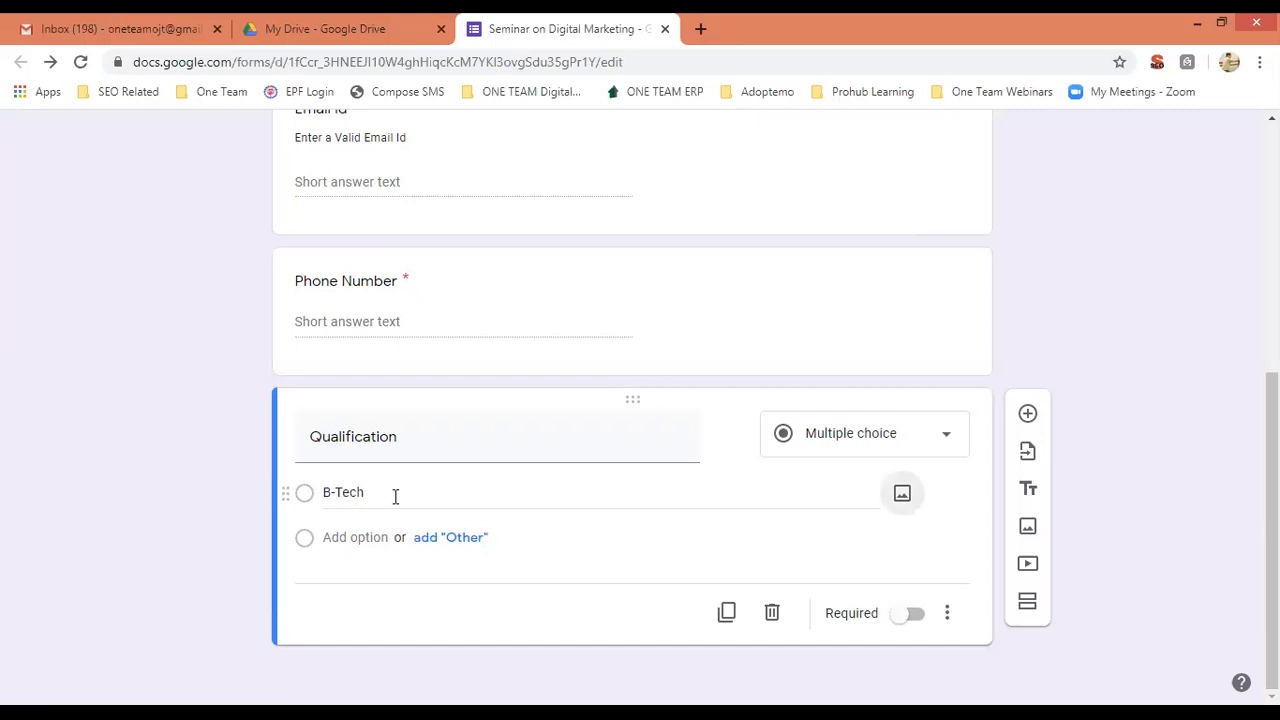
key(Tab)
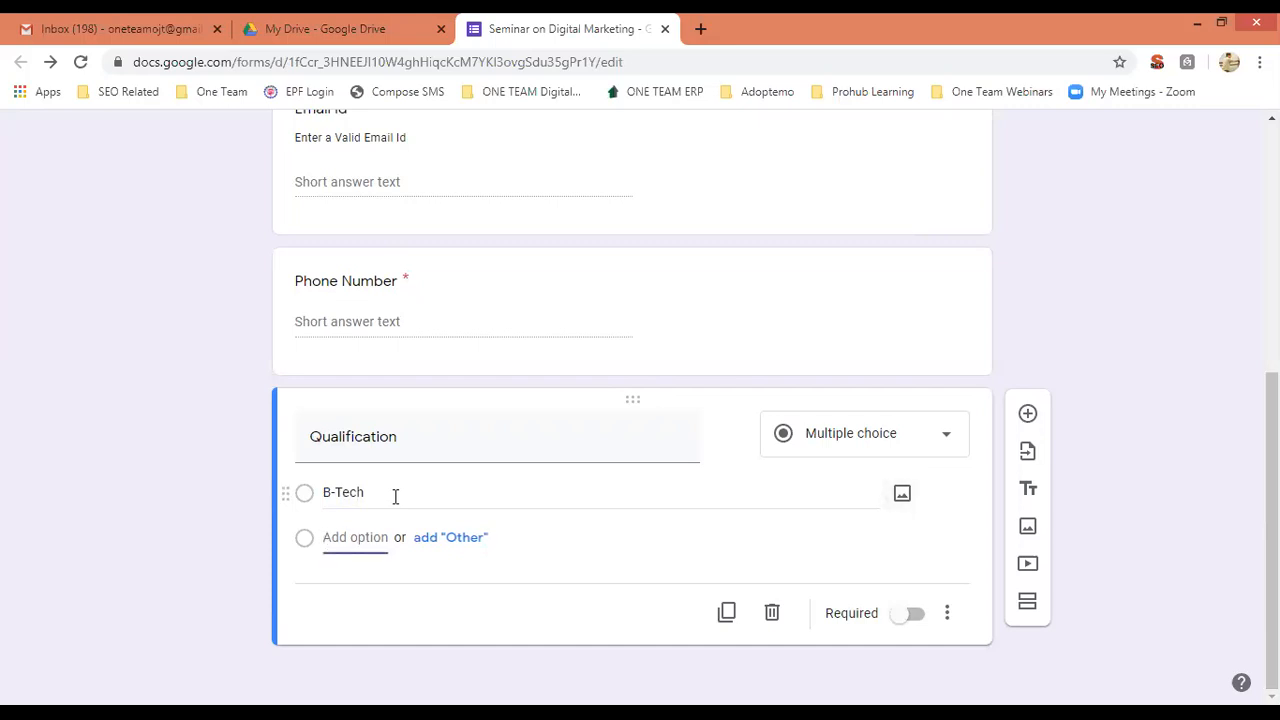
text(BBA)
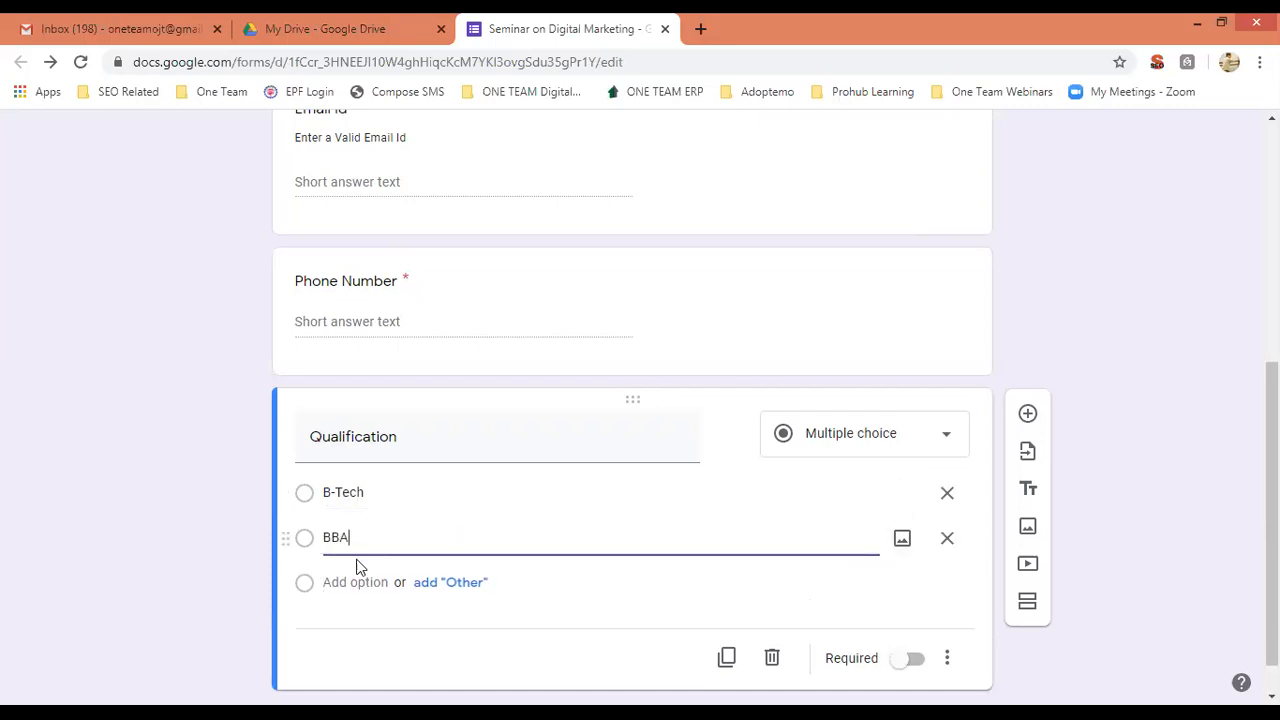
click(350, 580)
text(BCA)
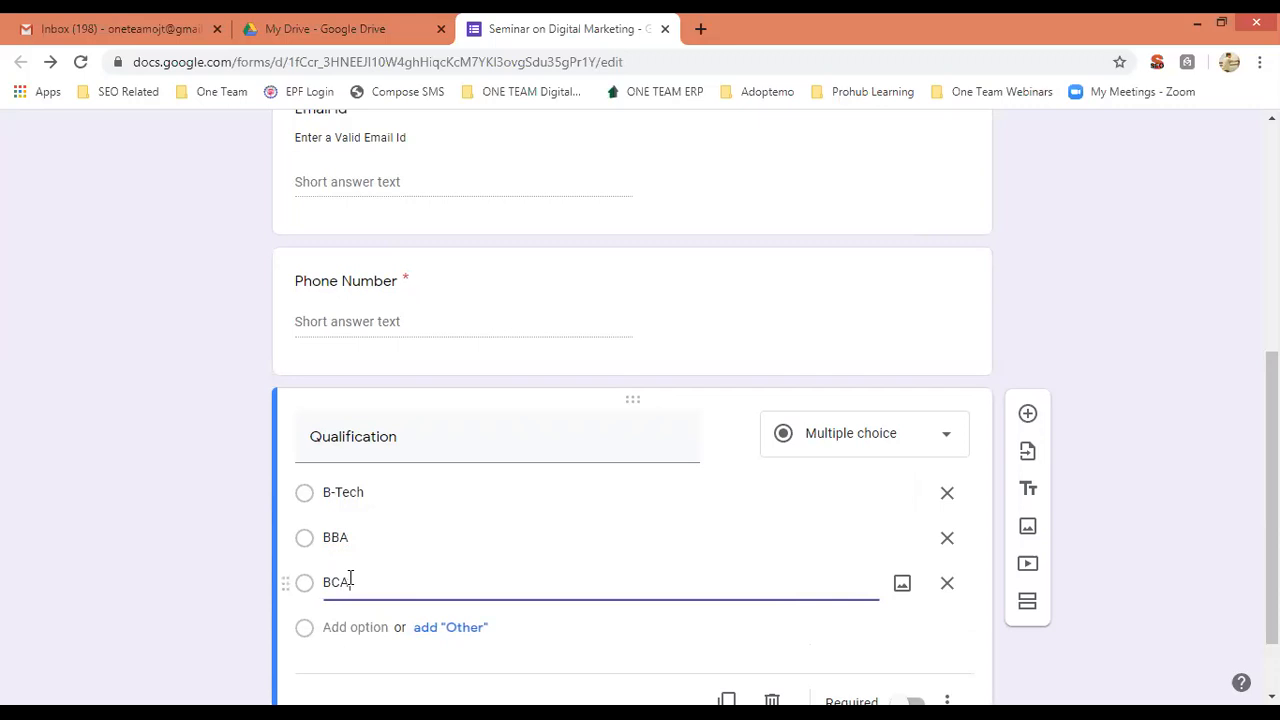
click(346, 625)
text(MV)
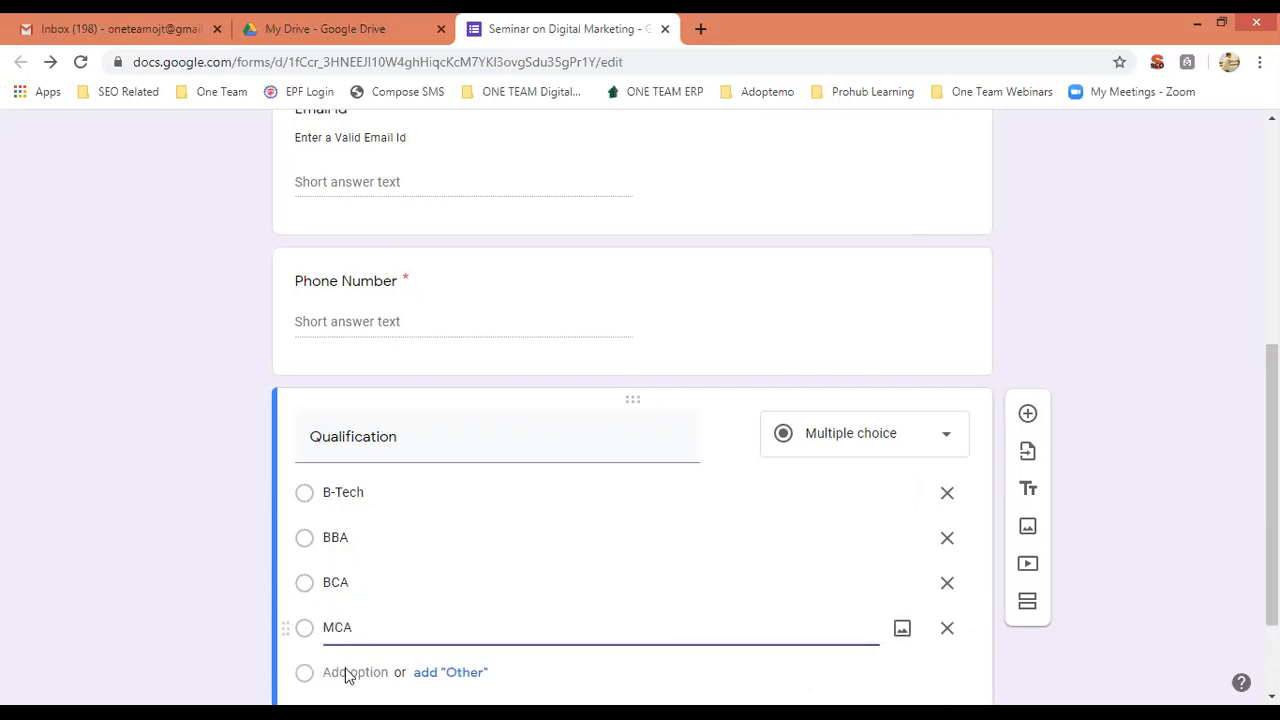
click(351, 668)
click(354, 672)
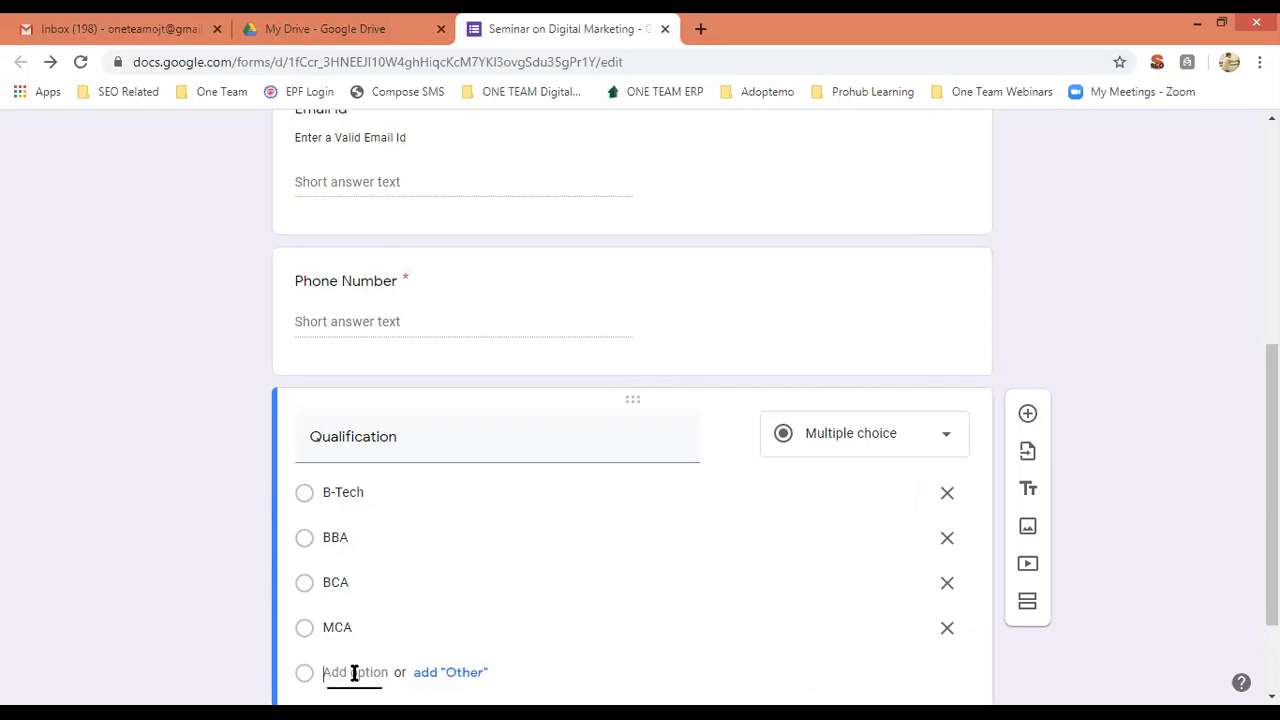
text(MBA)
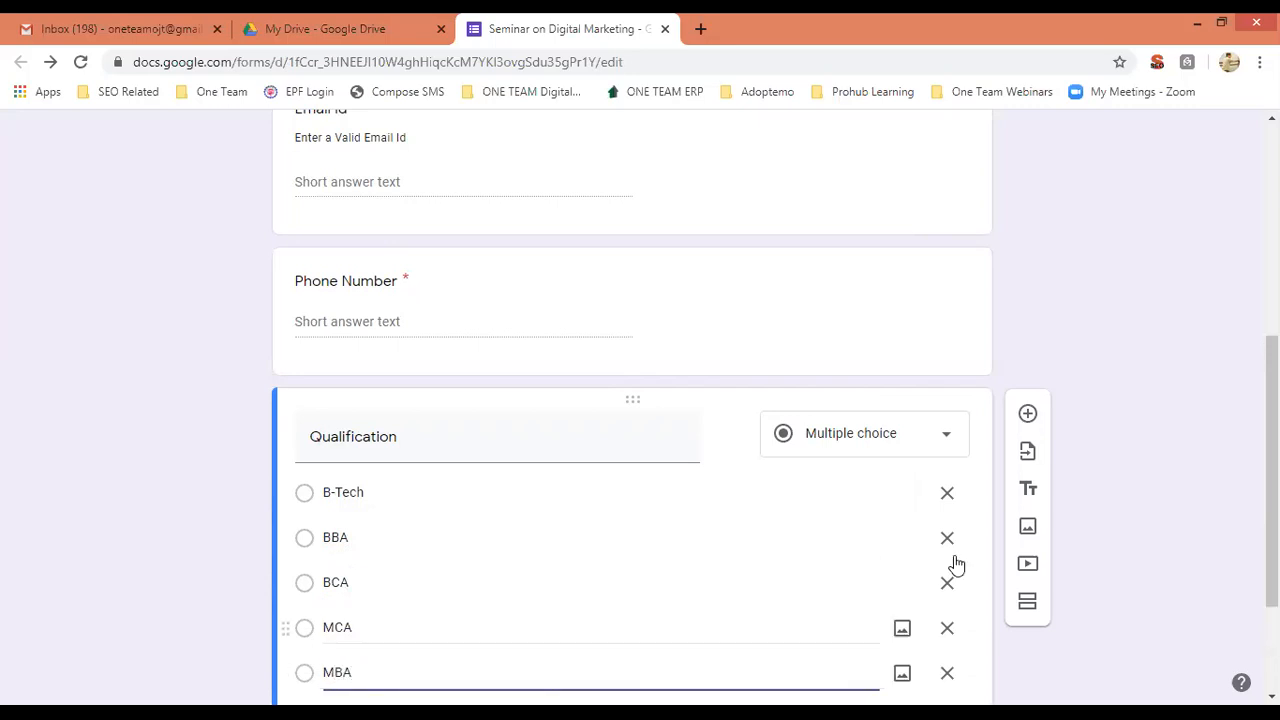
scroll(598, 595, down, 2)
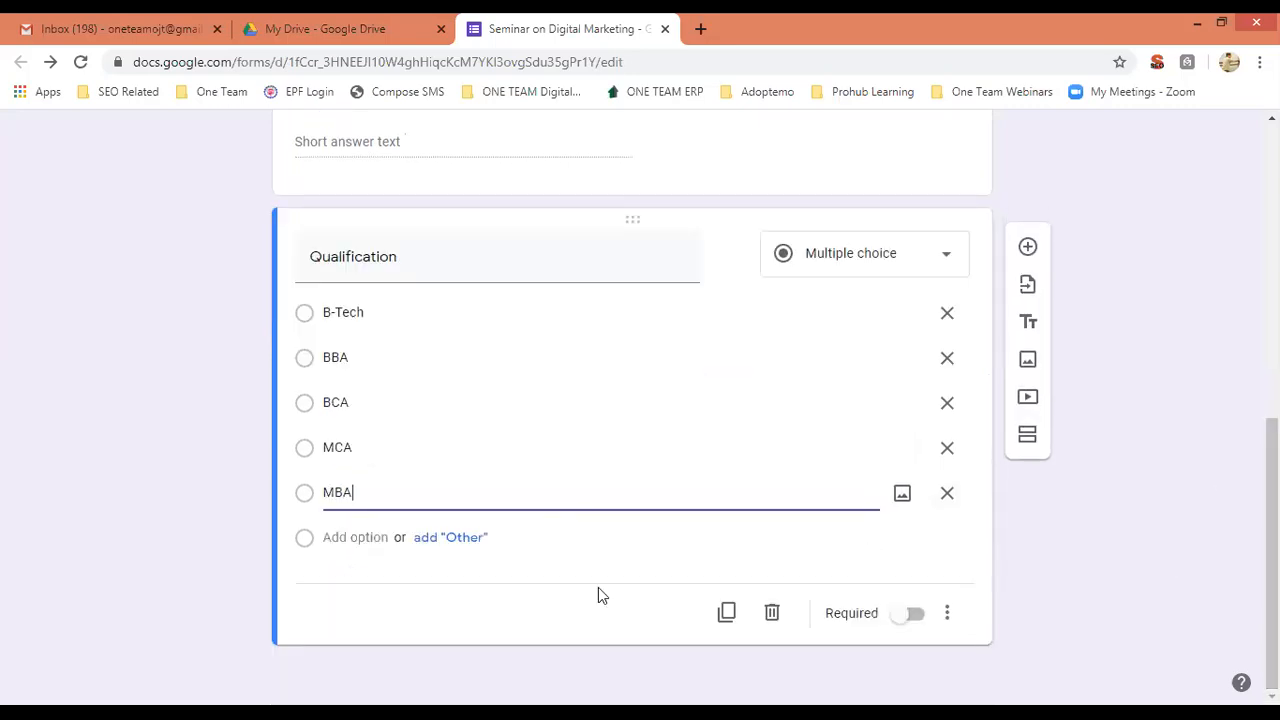
click(452, 537)
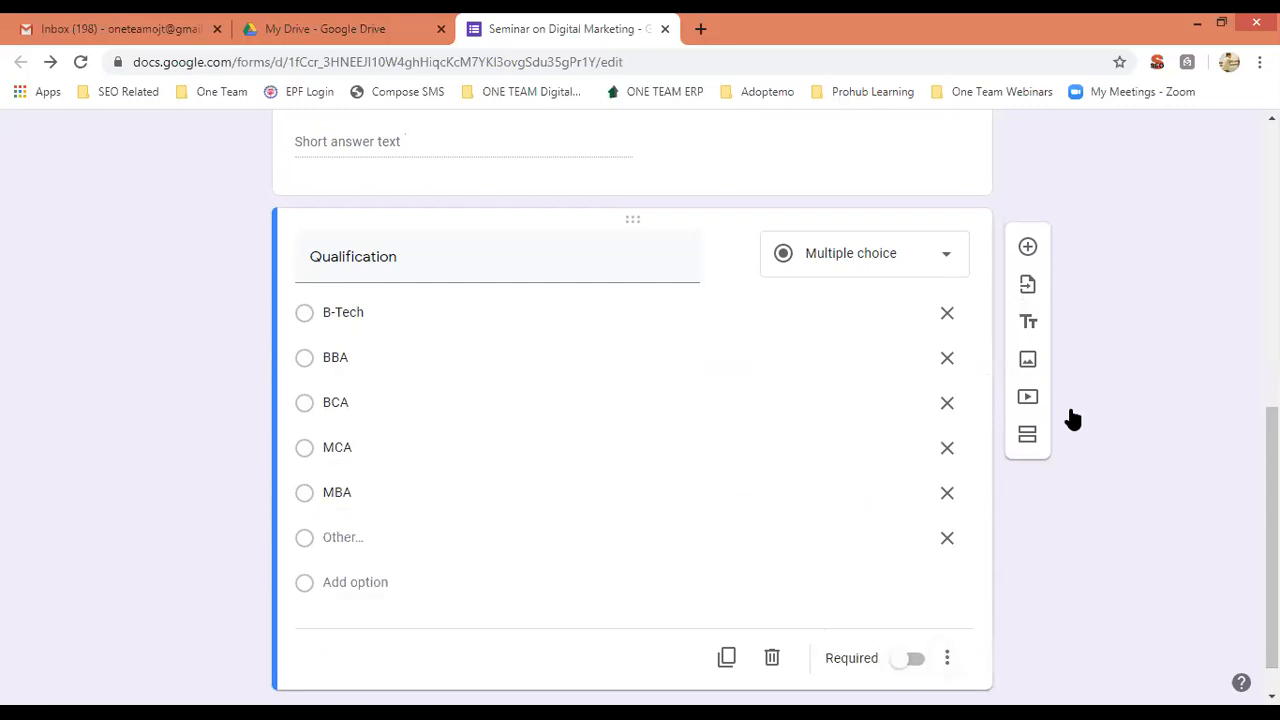
Preview the form, test Qualification by entering 'Diploma' under Other, then return to the editor.
drag(1272, 540, 1272, 250)
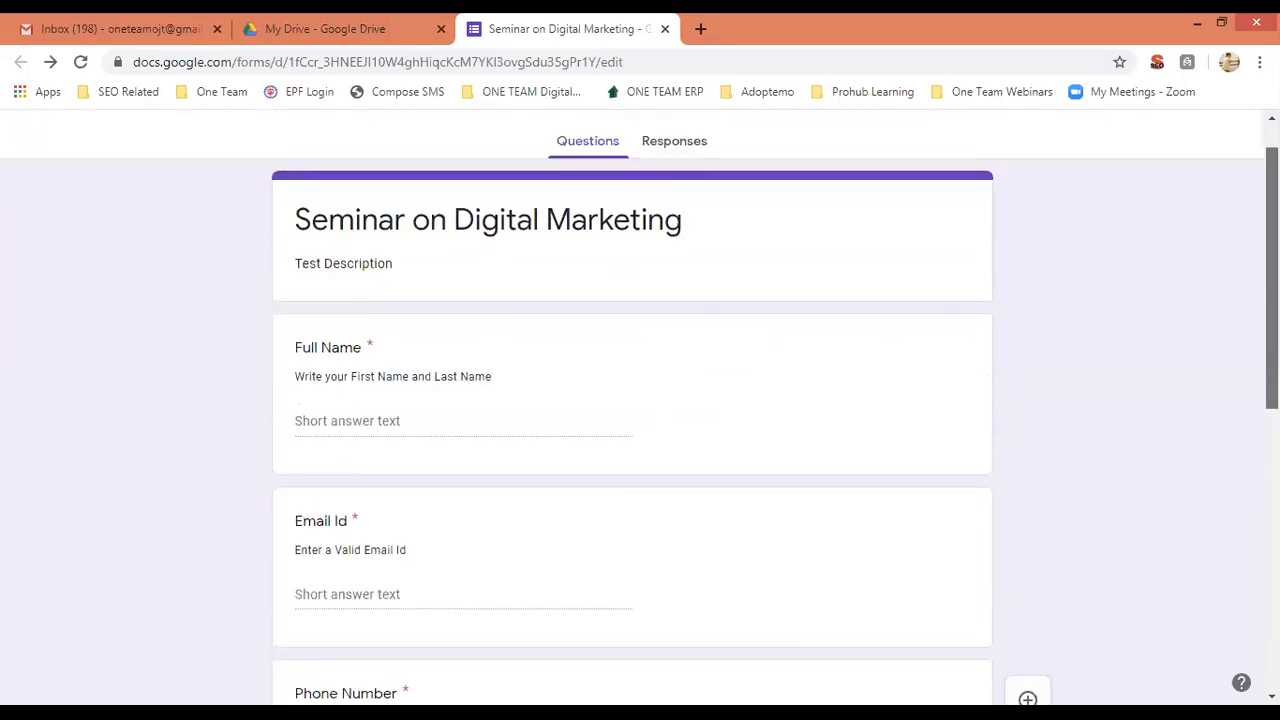
click(997, 141)
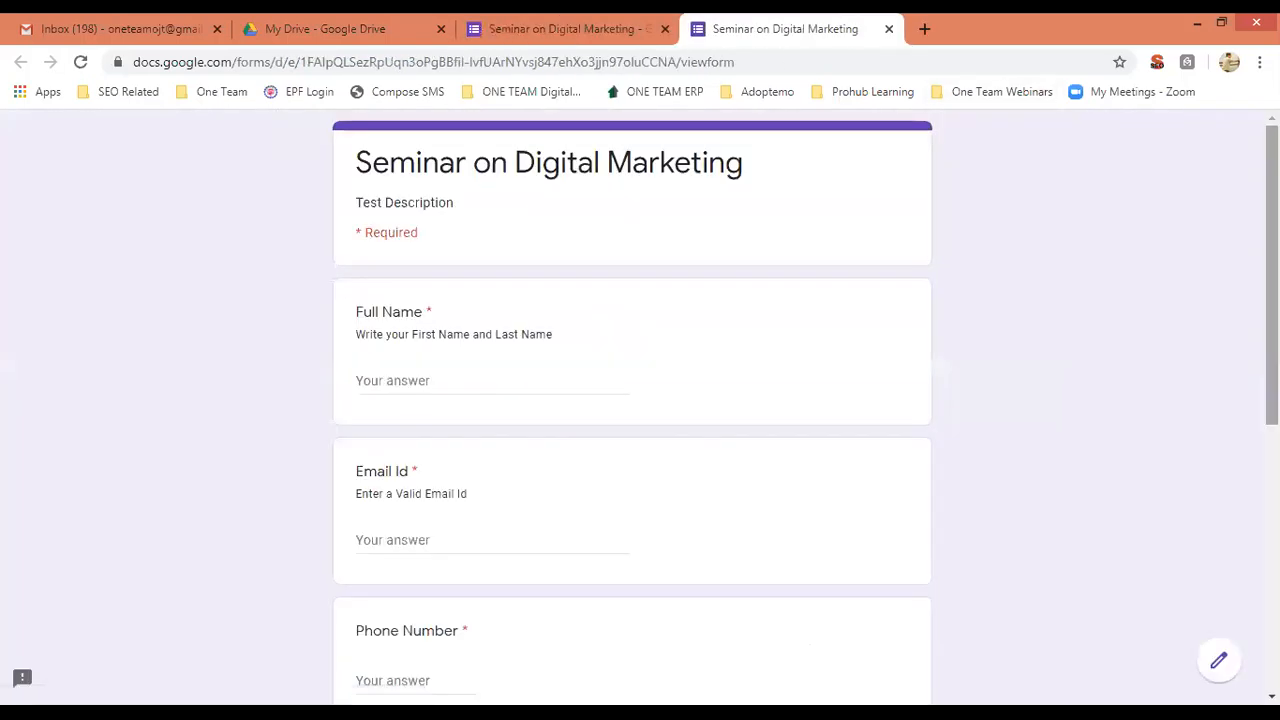
scroll(874, 360, down, 5)
scroll(874, 360, up, 1)
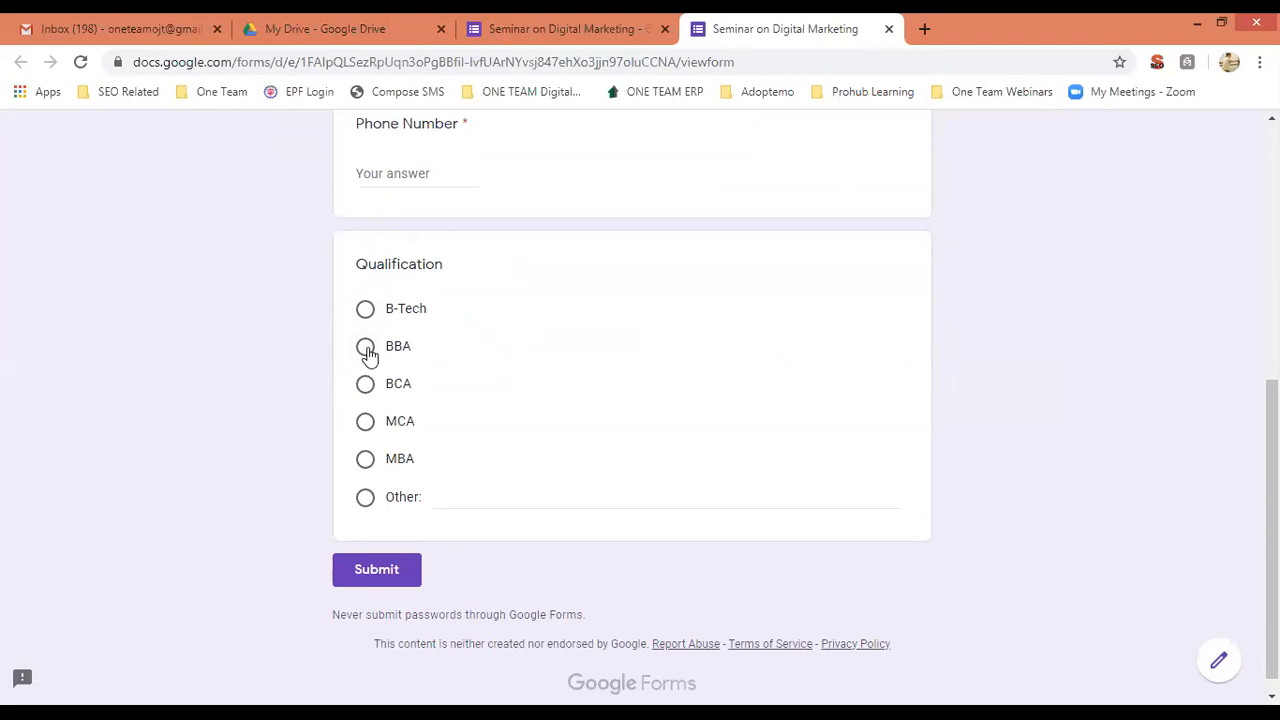
click(366, 384)
click(365, 423)
click(367, 499)
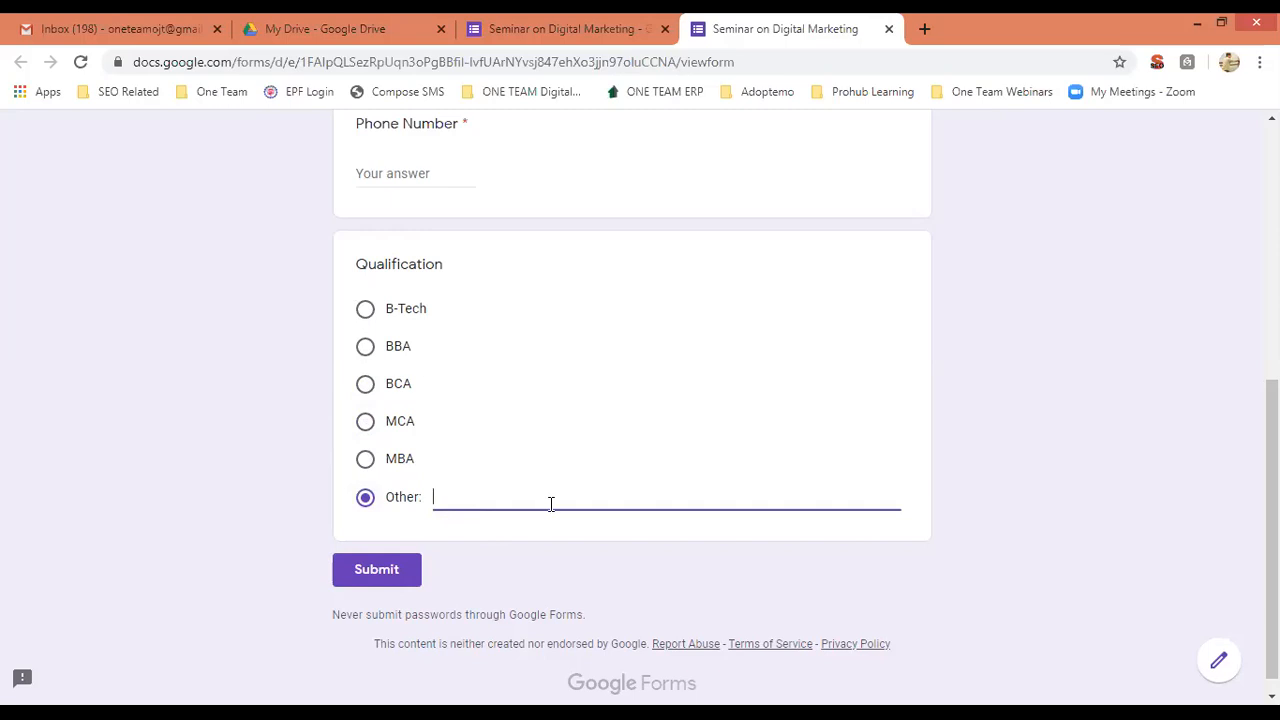
text(Diploma)
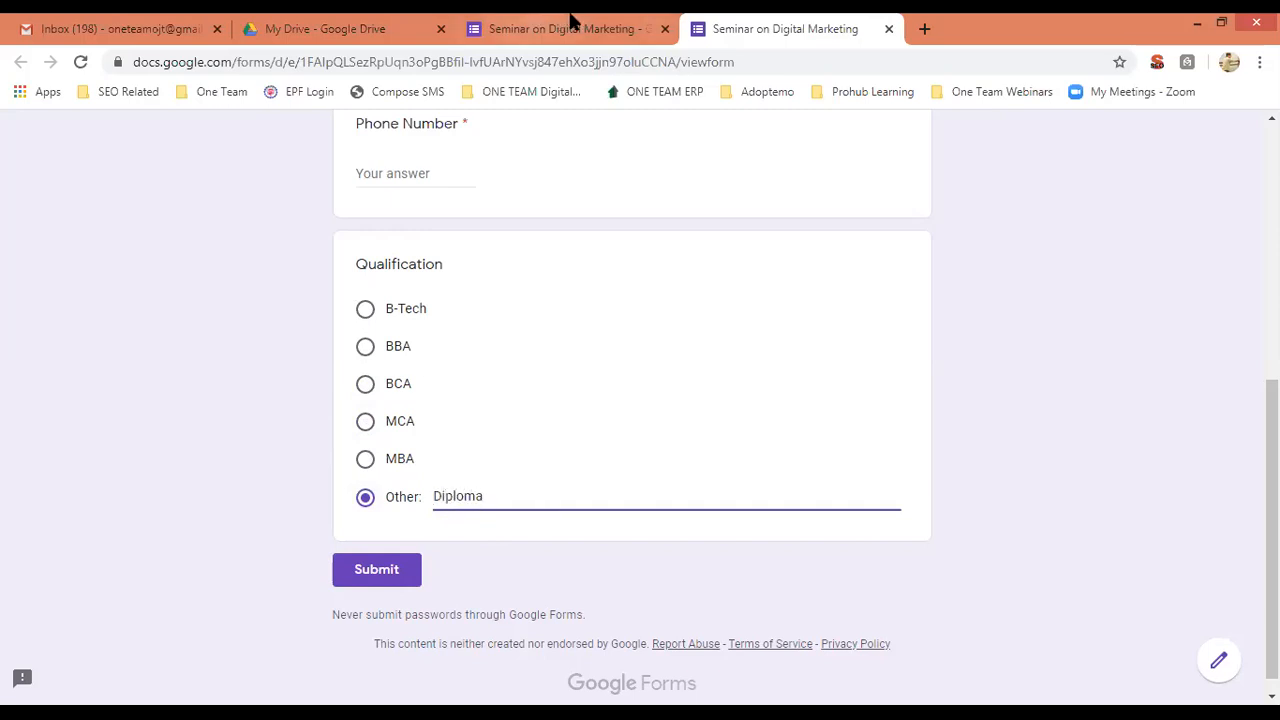
click(597, 25)
scroll(898, 578, down, 10)
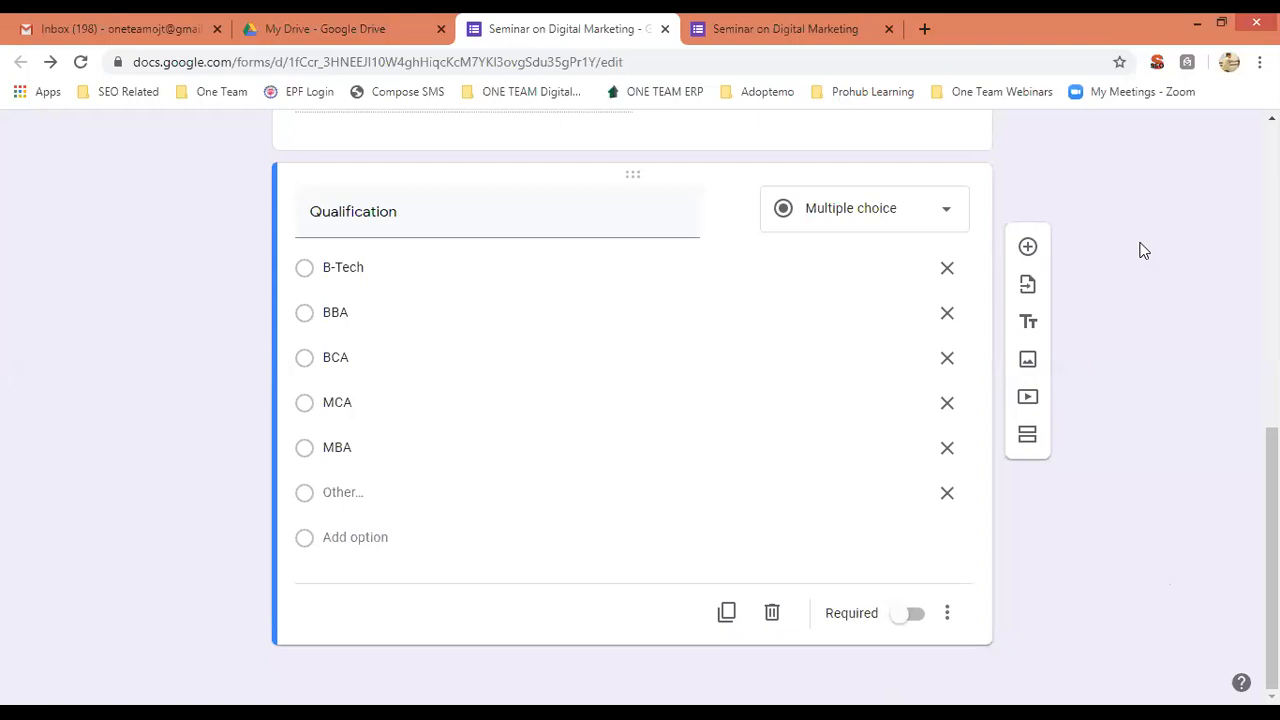
click(945, 218)
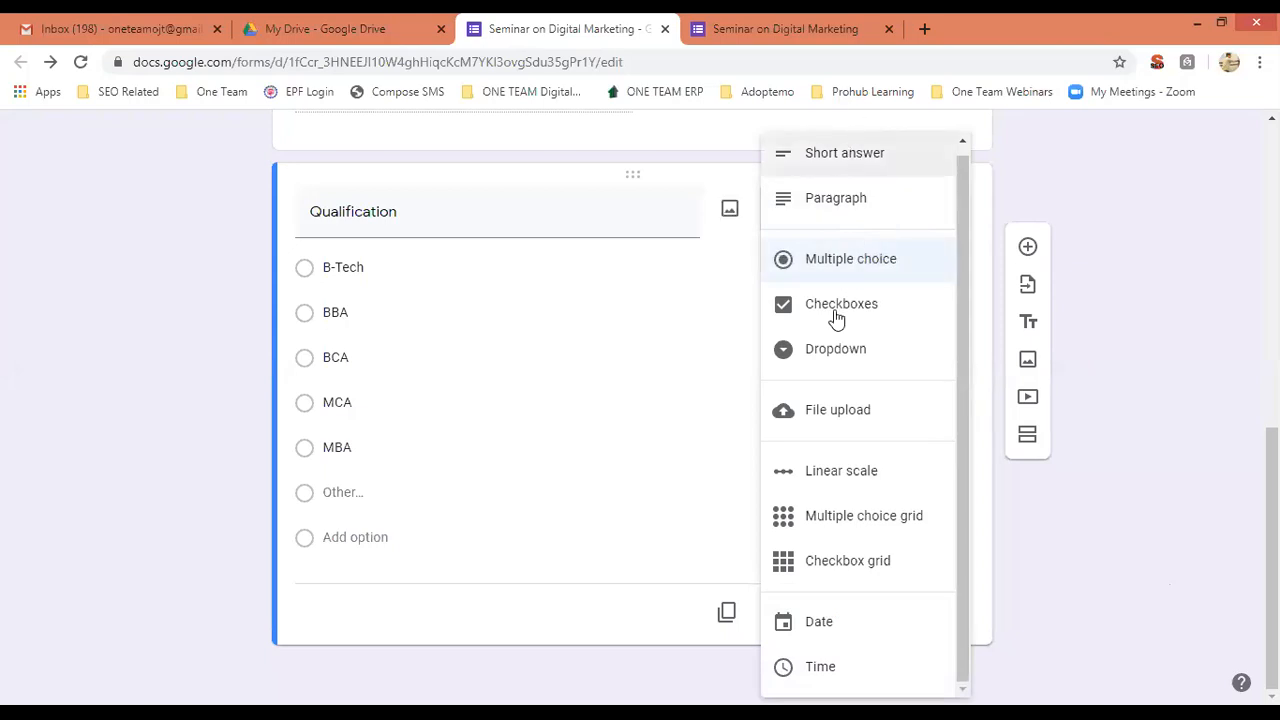
click(1158, 495)
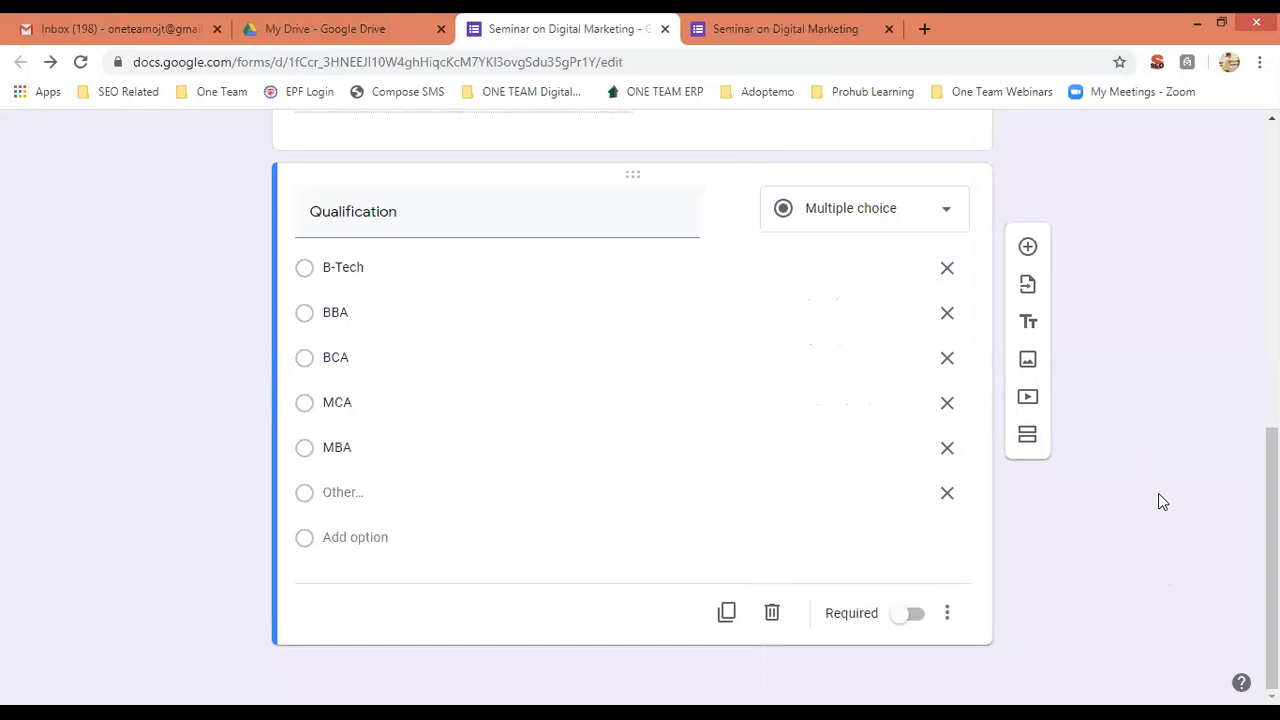
Add a File upload question titled 'Upload your Updated CV'.
click(1028, 244)
text(Up)
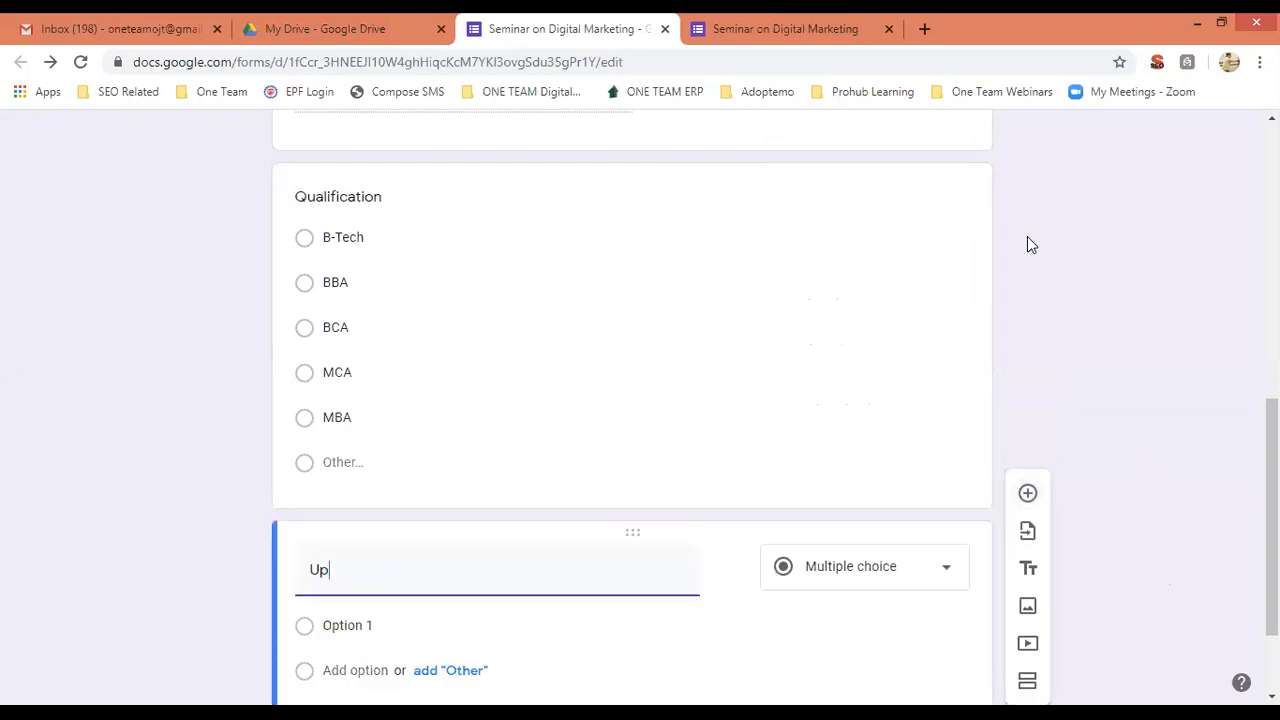
text(load your Updated CV)
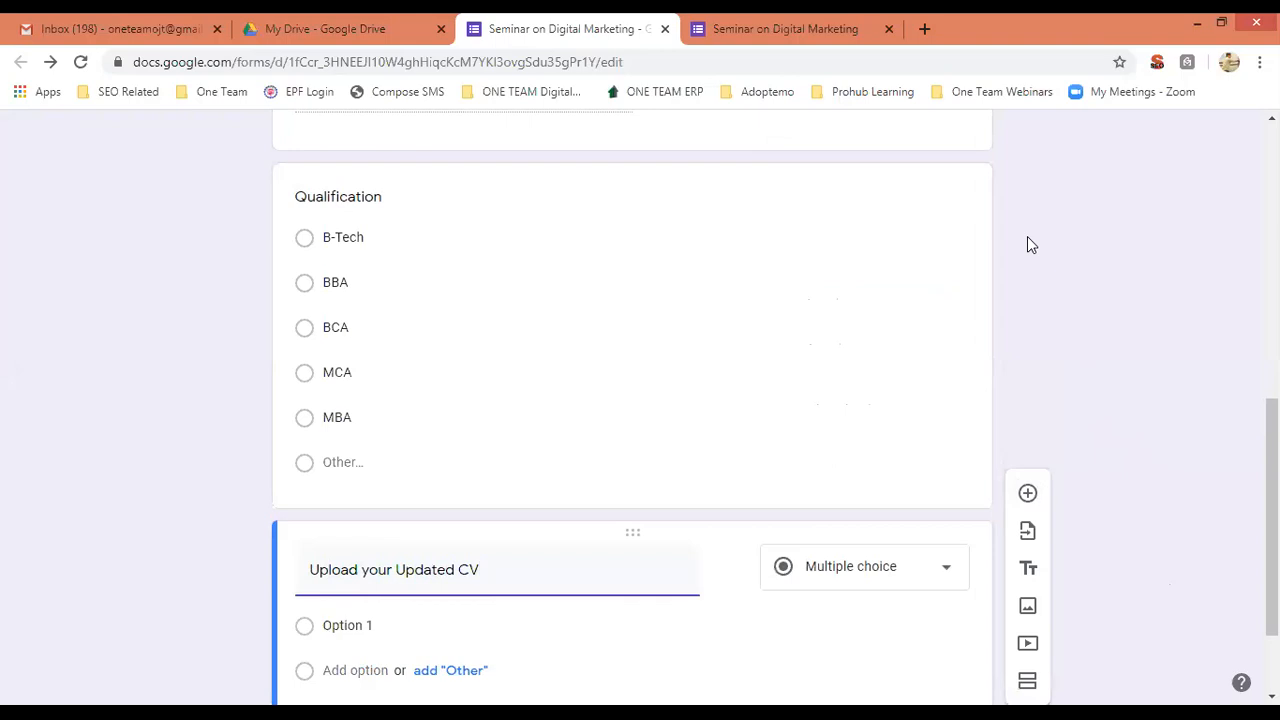
scroll(920, 434, down, 2)
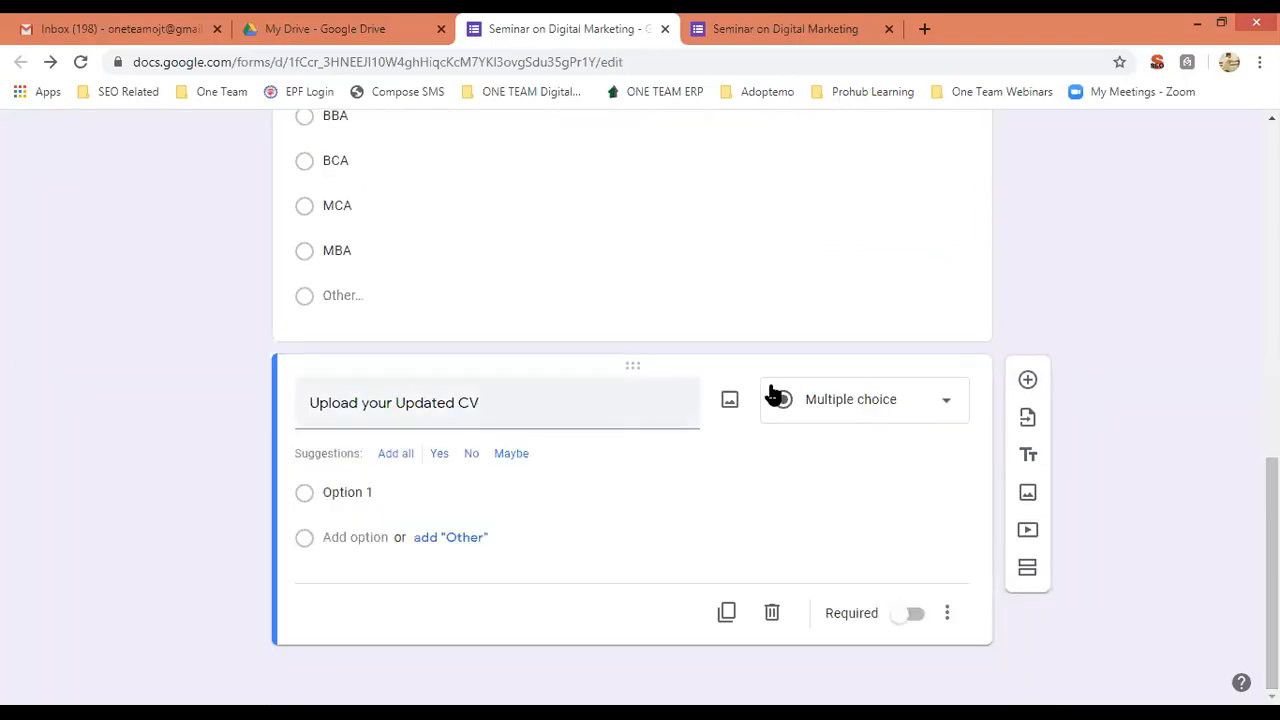
click(948, 407)
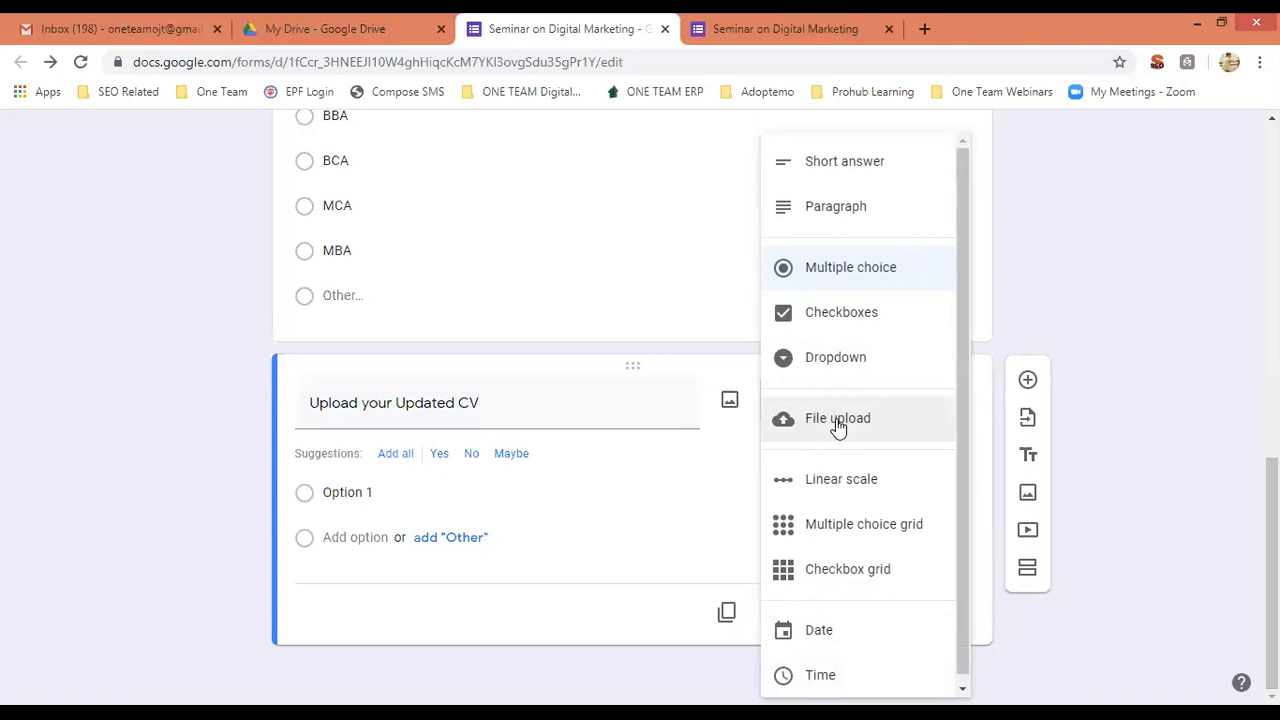
click(837, 420)
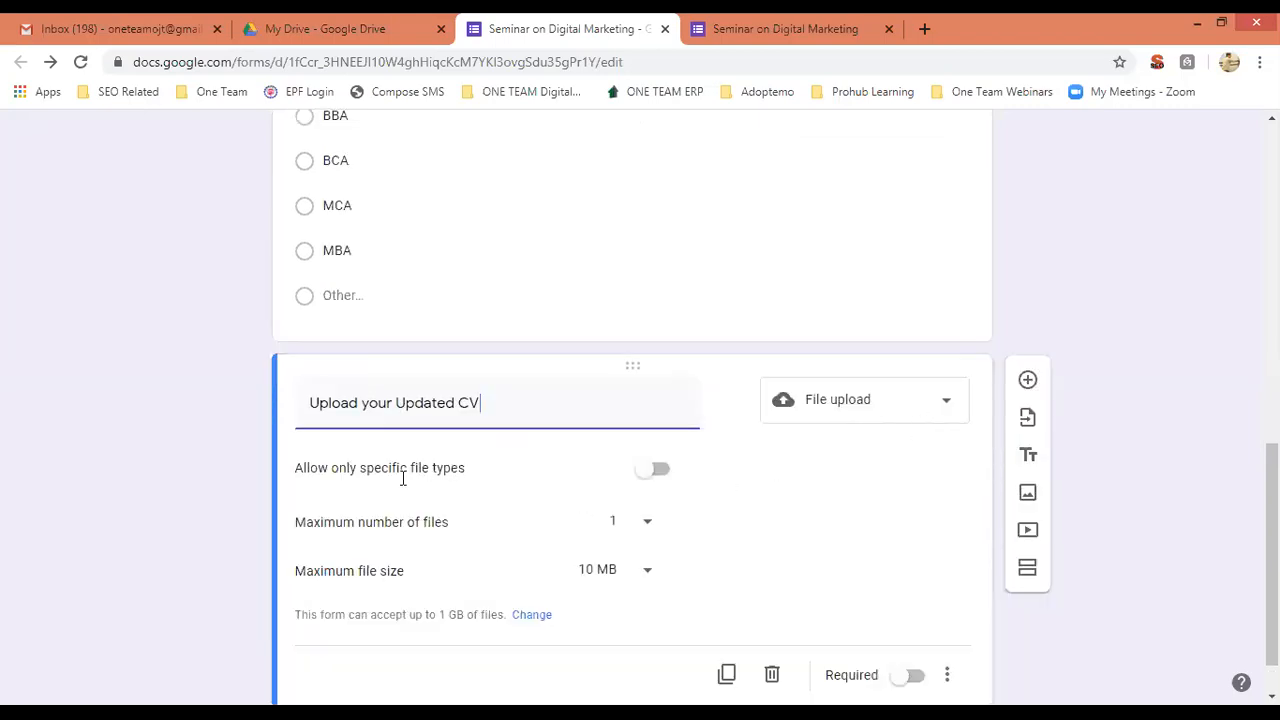
Try restricting uploads to specific file types, then remove the restriction again.
click(659, 470)
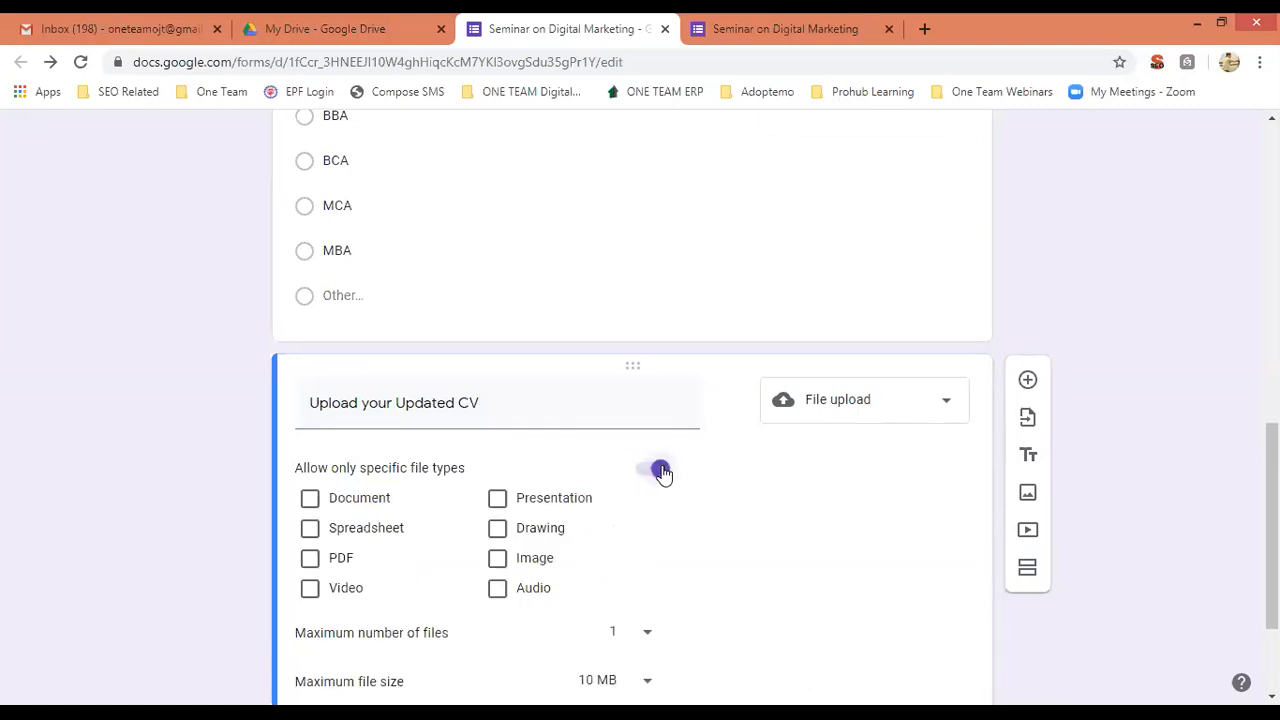
click(311, 566)
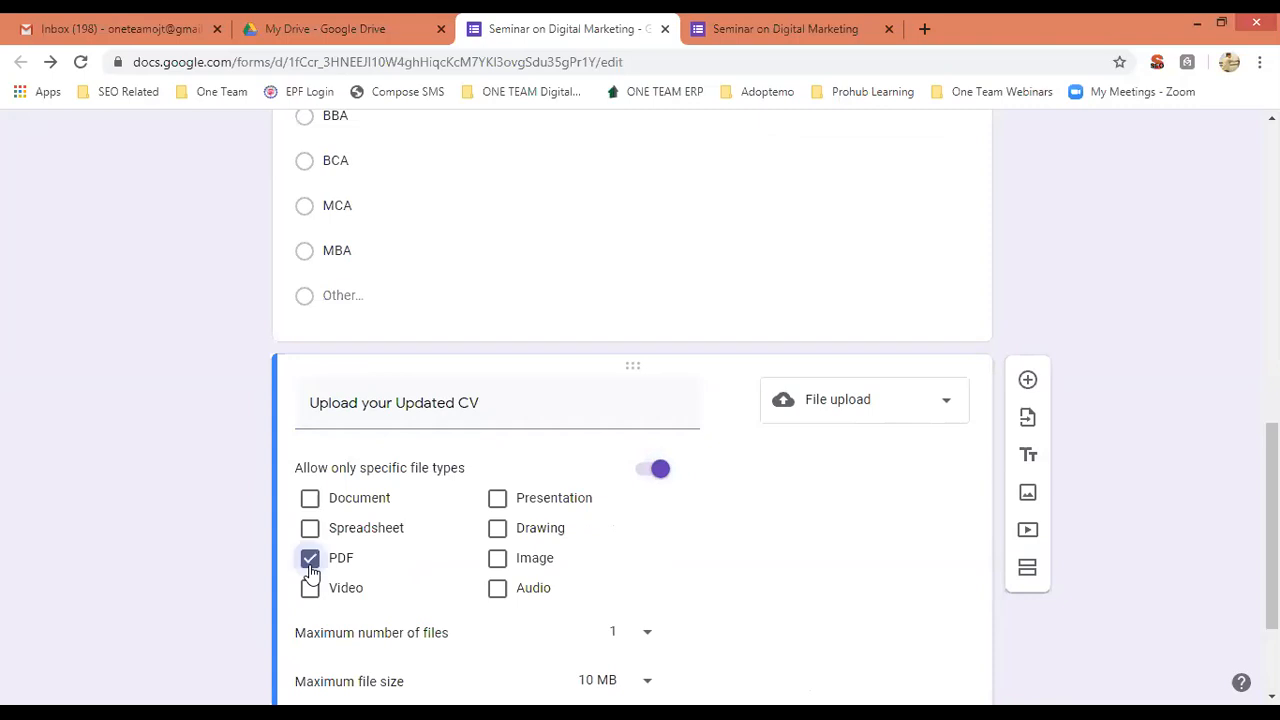
click(311, 502)
click(499, 506)
click(498, 561)
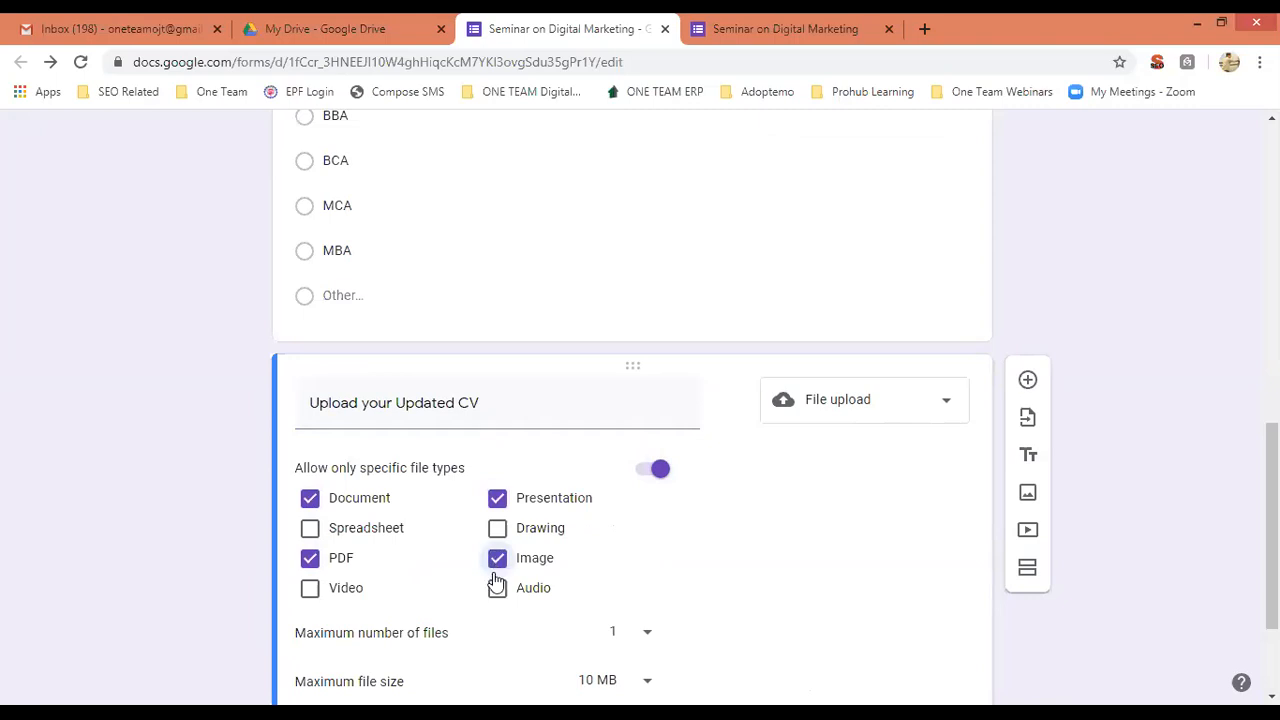
click(311, 590)
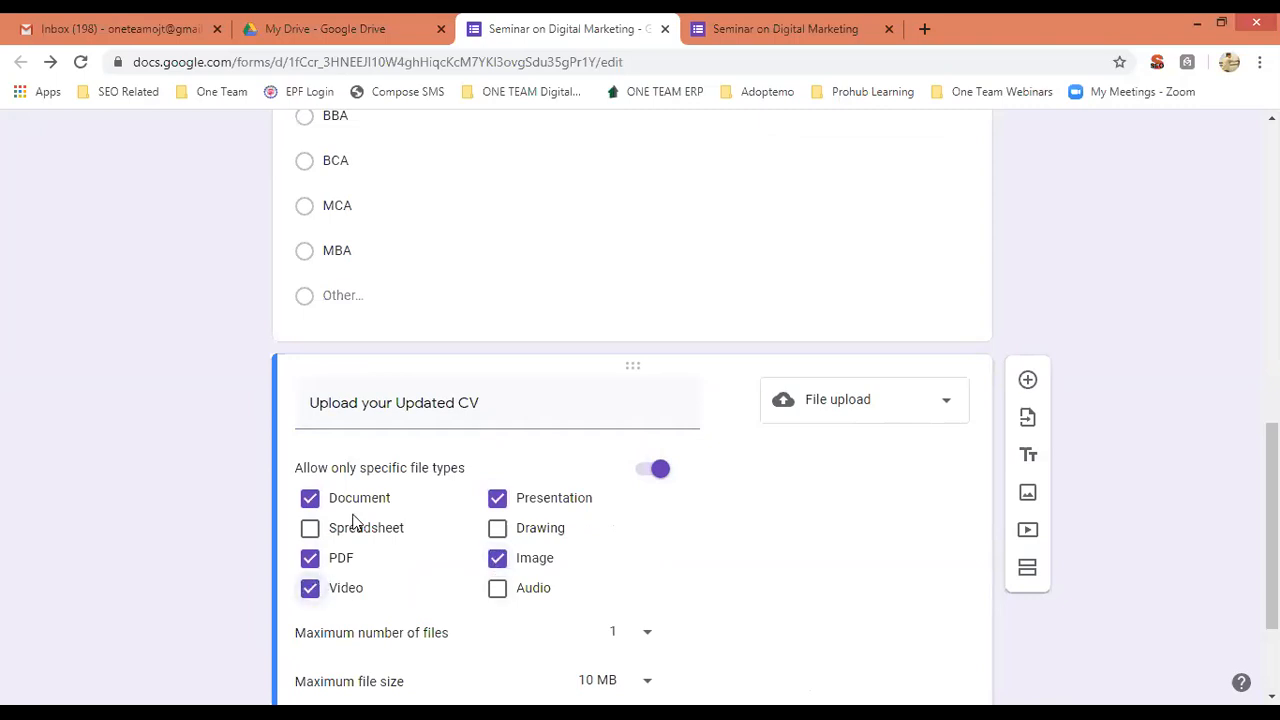
click(498, 499)
click(498, 558)
click(310, 560)
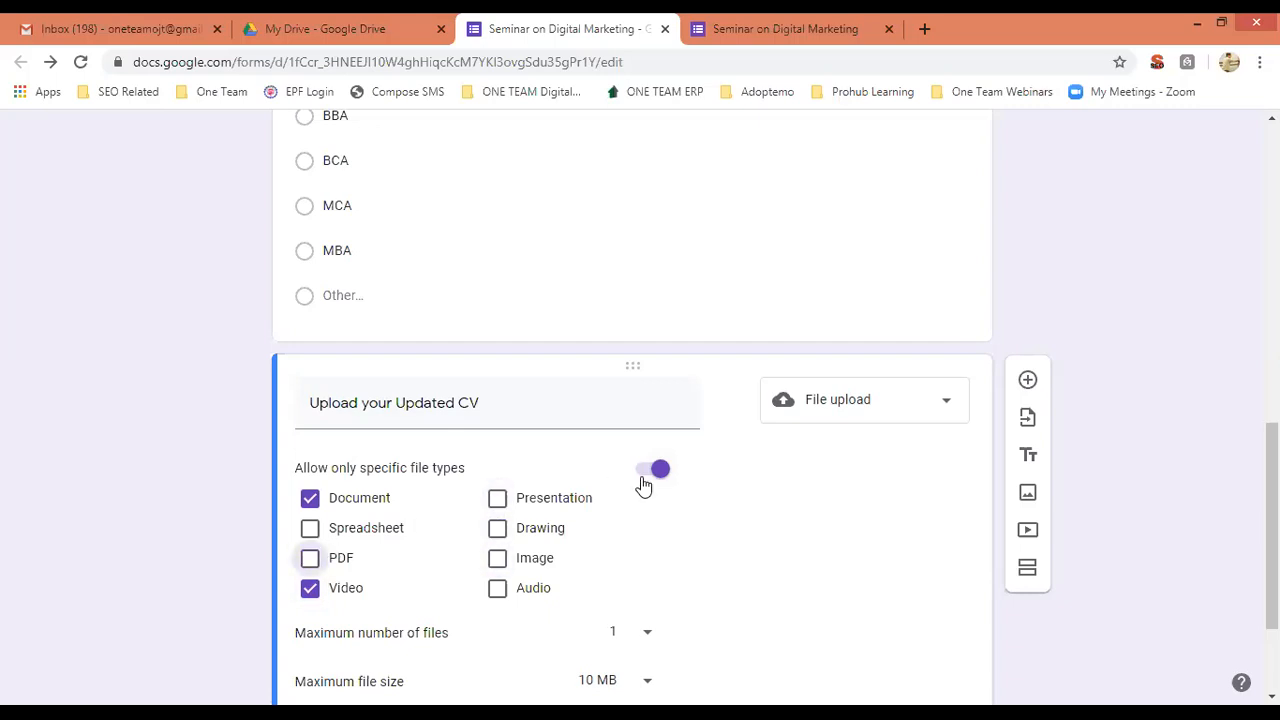
click(656, 470)
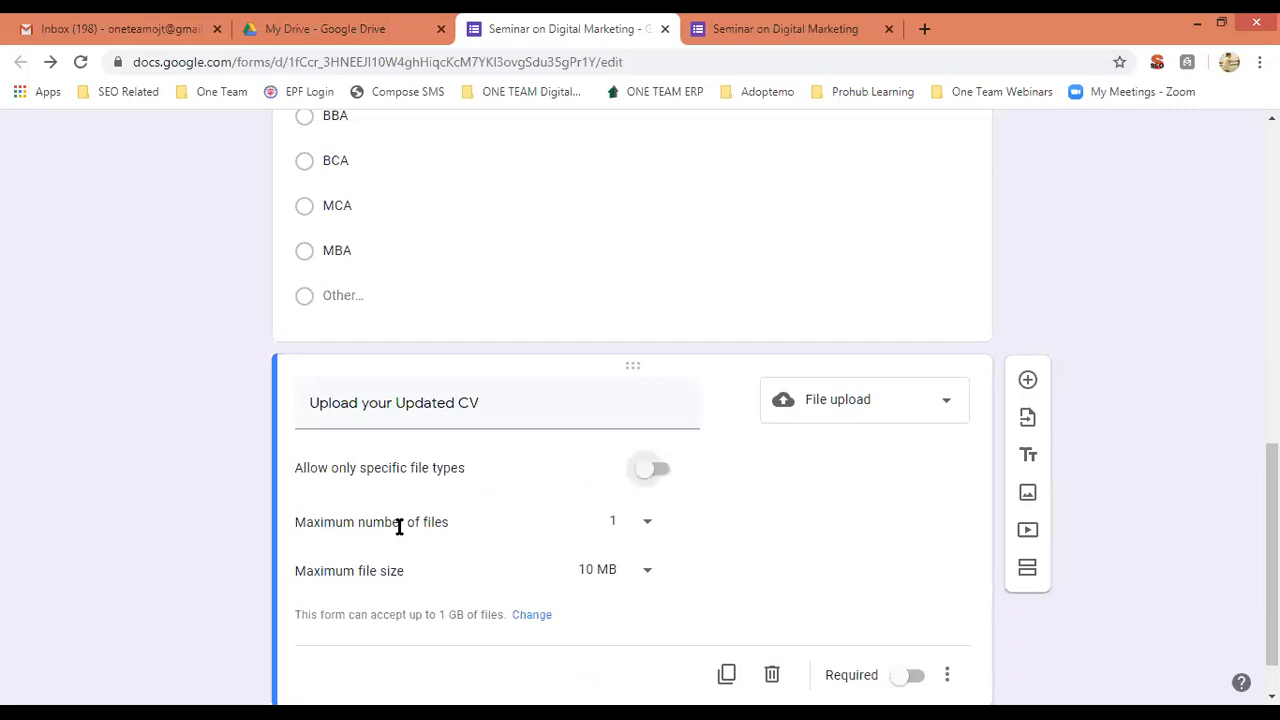
Keep the maximum at 1 file and make the CV question required.
click(647, 525)
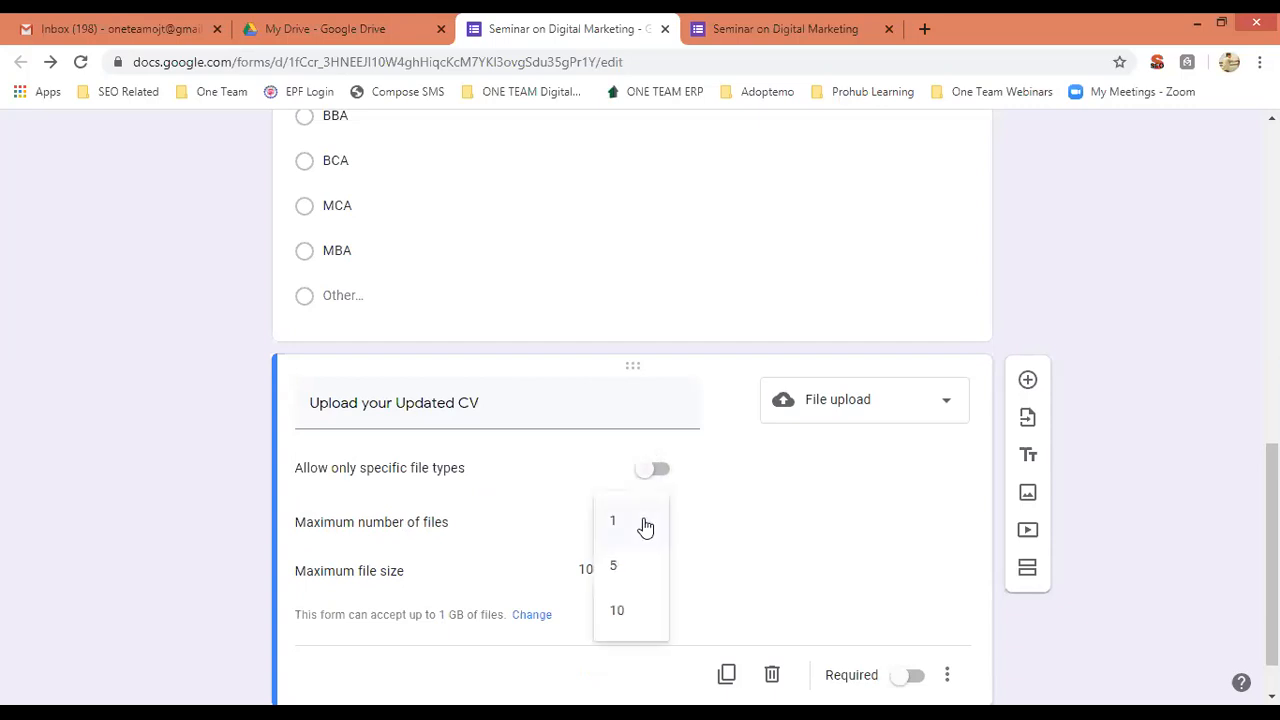
click(1137, 546)
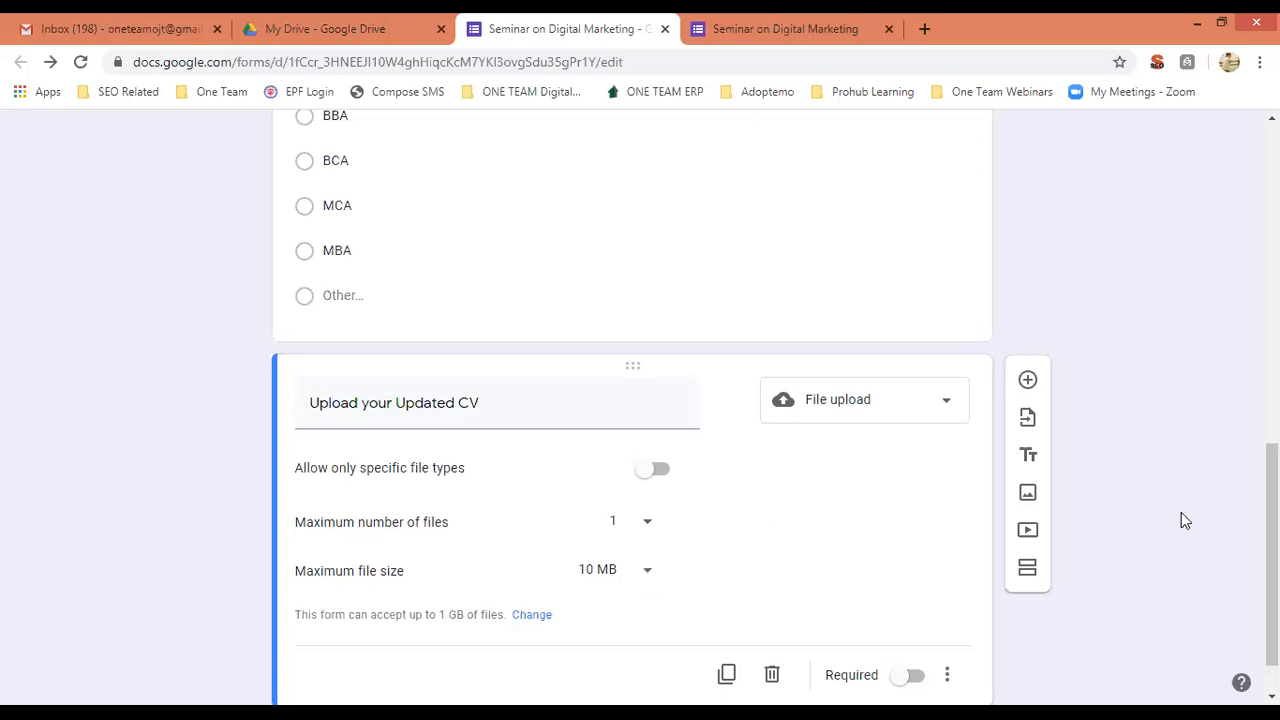
scroll(1050, 560, down, 1)
click(916, 614)
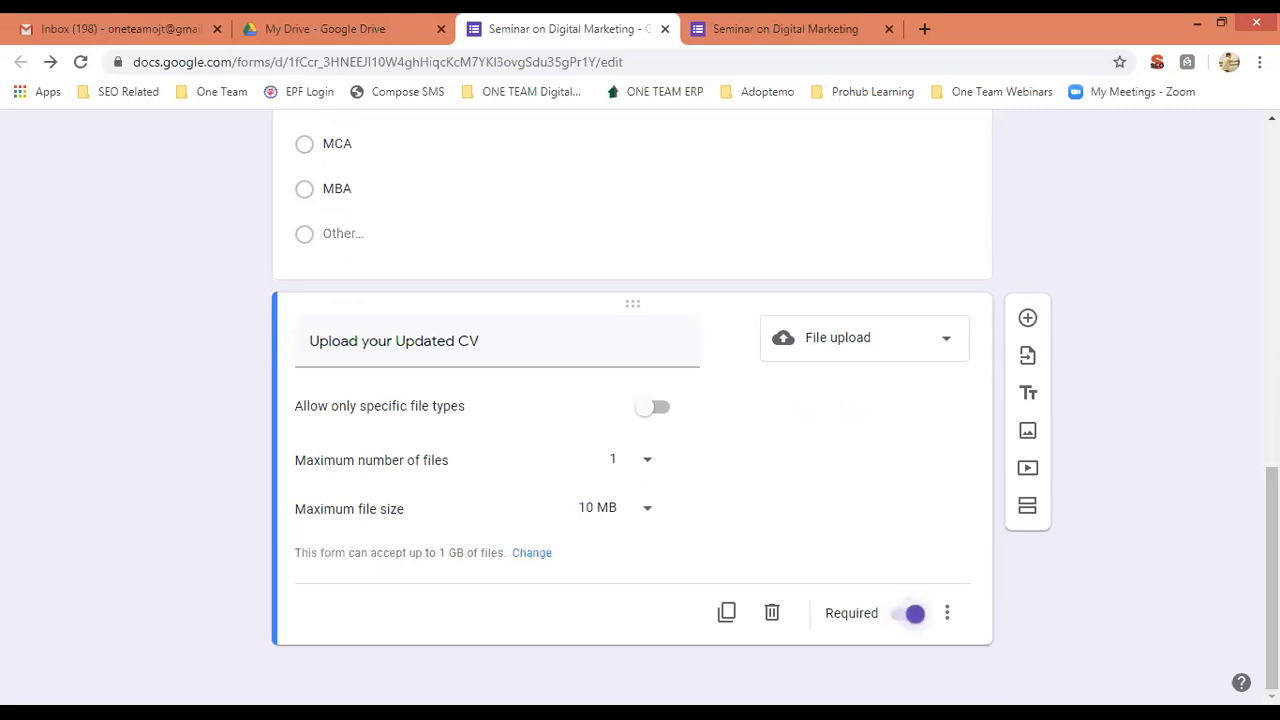
Add a Checkboxes question titled 'What all are your Current Marketing Strategies ?'.
click(1028, 320)
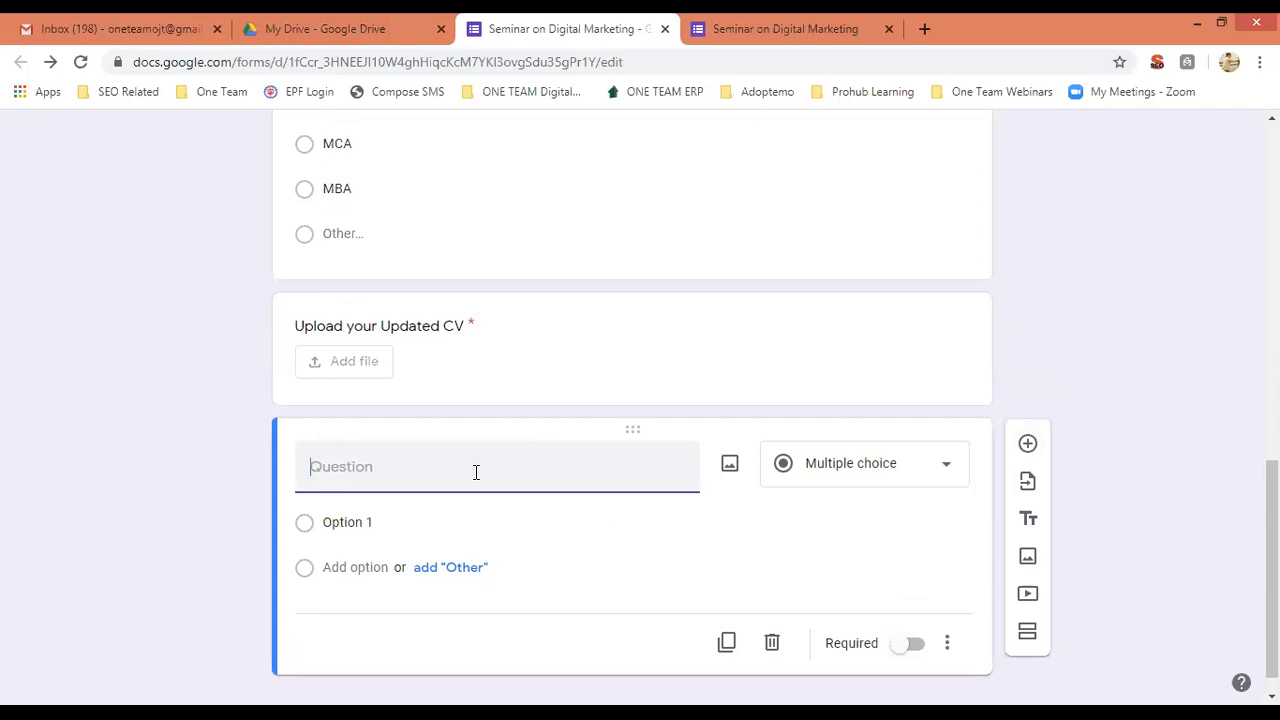
text(Whats is your)
key(ctrl+a)
text(Wha)
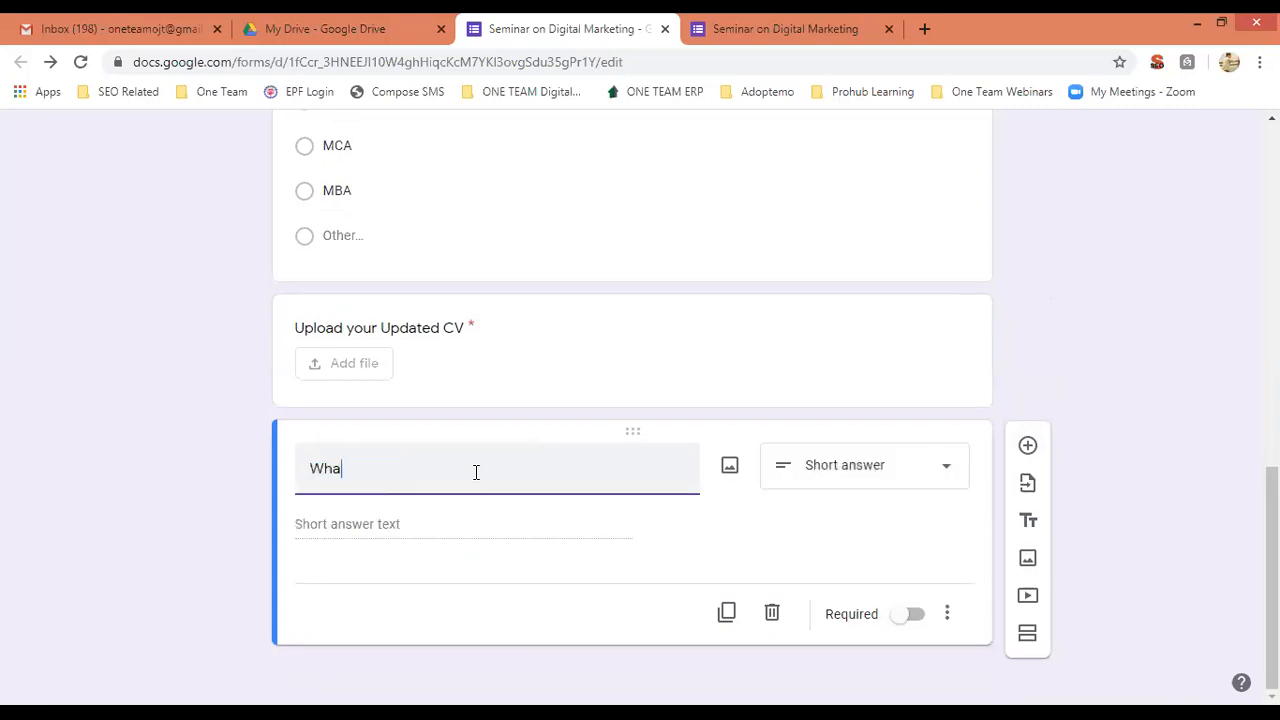
text(t all are your Current Marketing )
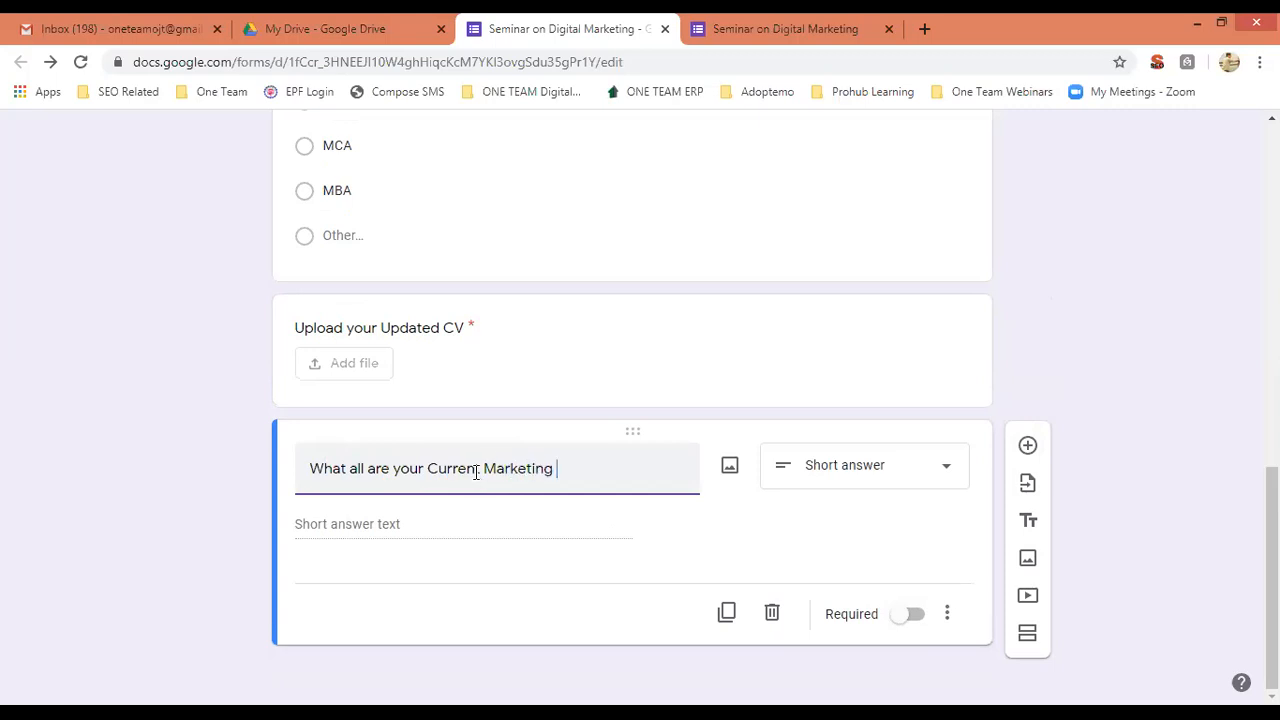
text(Strategies ?)
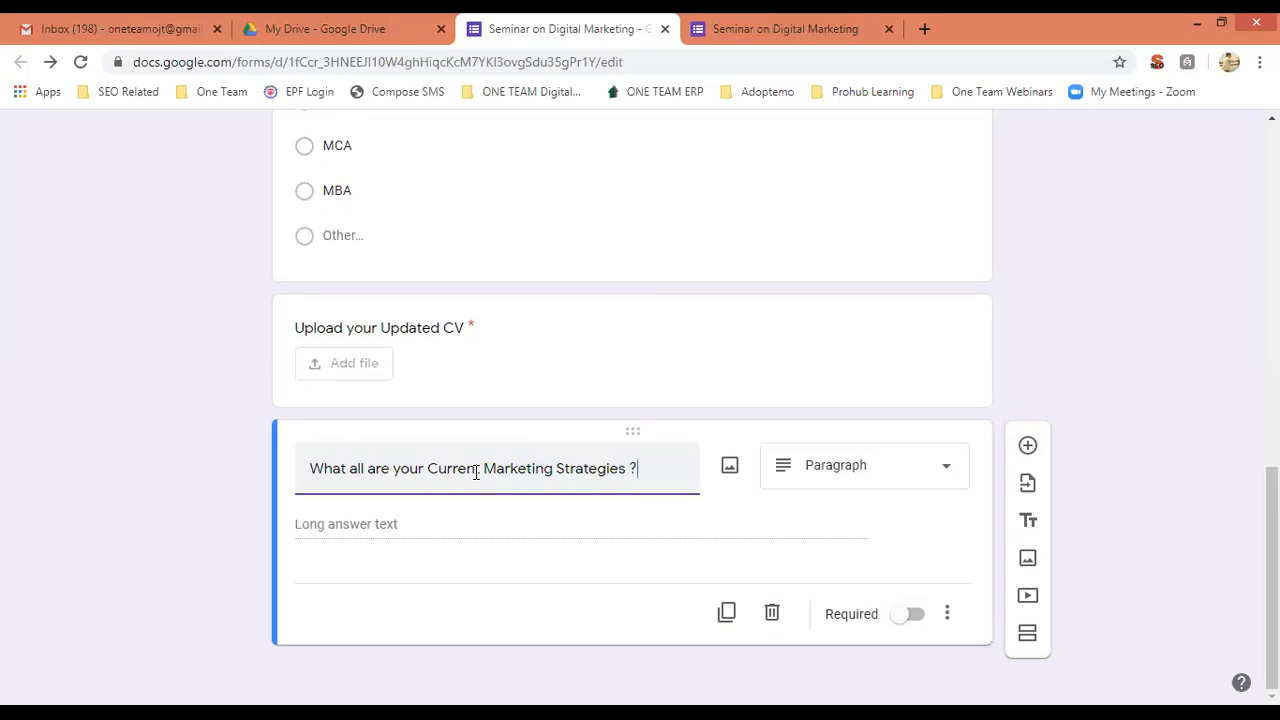
click(947, 471)
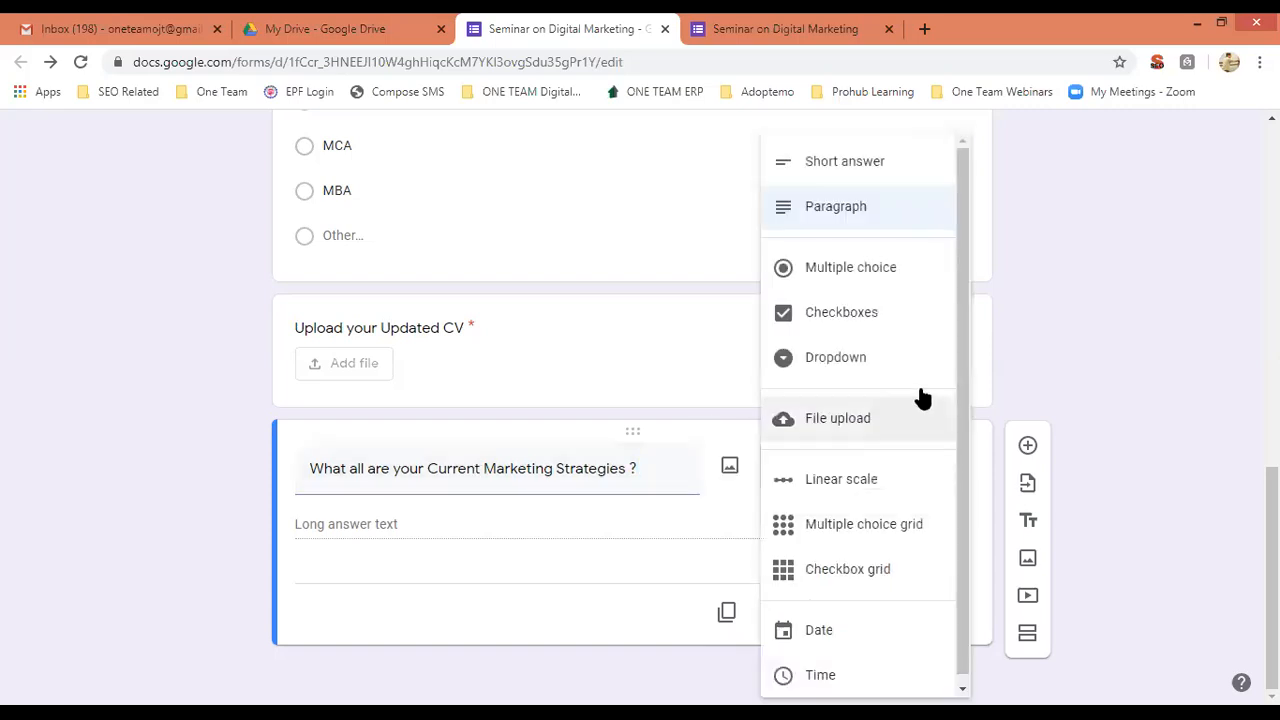
click(879, 326)
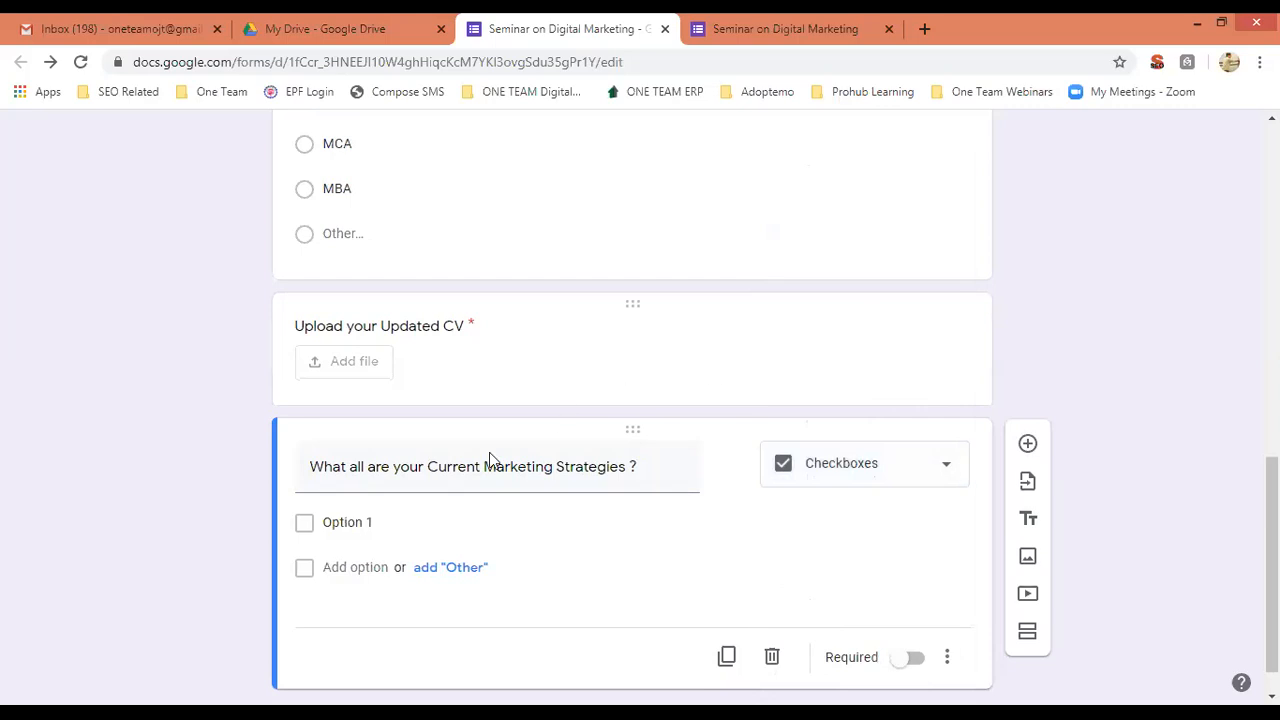
Give it options Digital Marketing, Television Ads and NewsPaper Ads, and make it required.
click(397, 521)
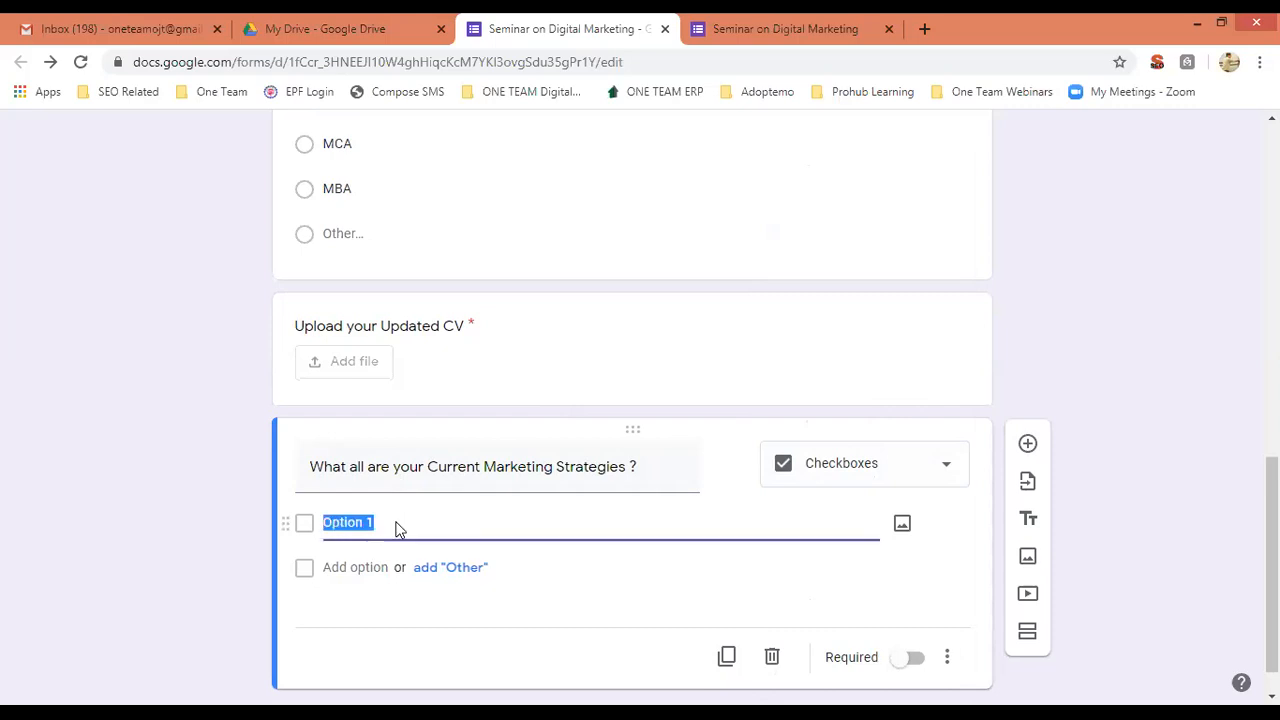
text(Digit)
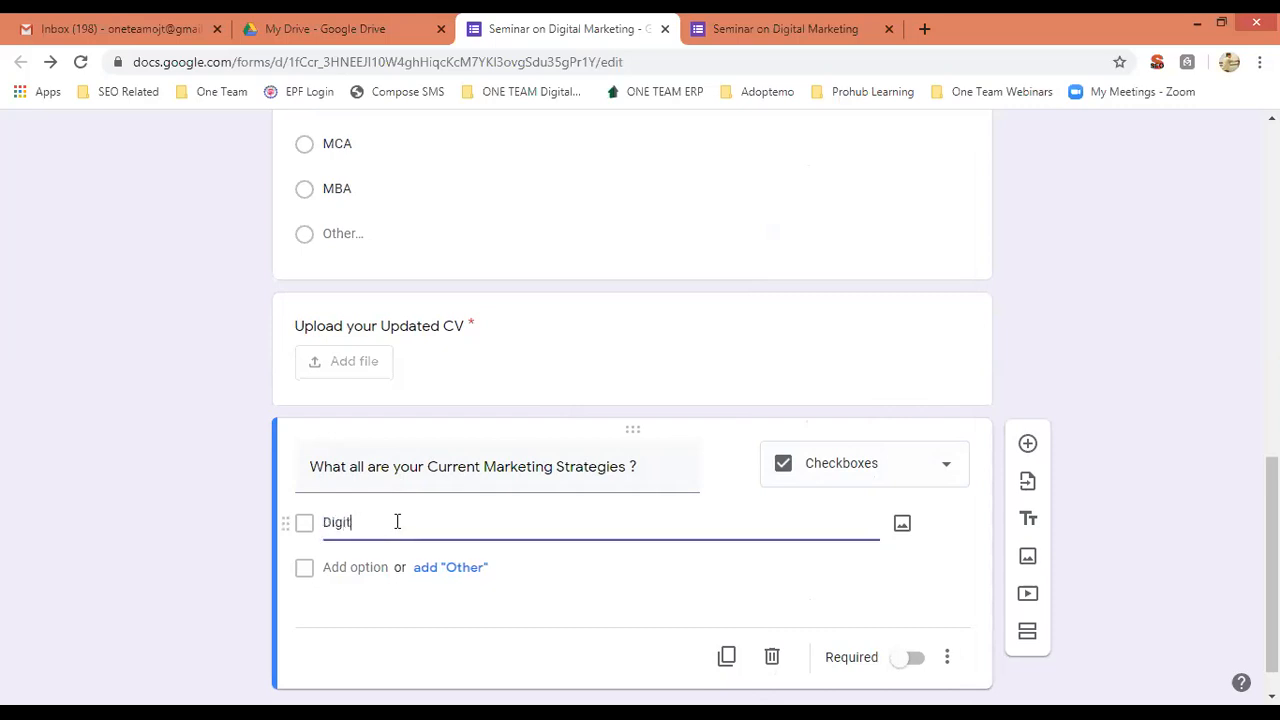
text(al Marketing)
click(357, 566)
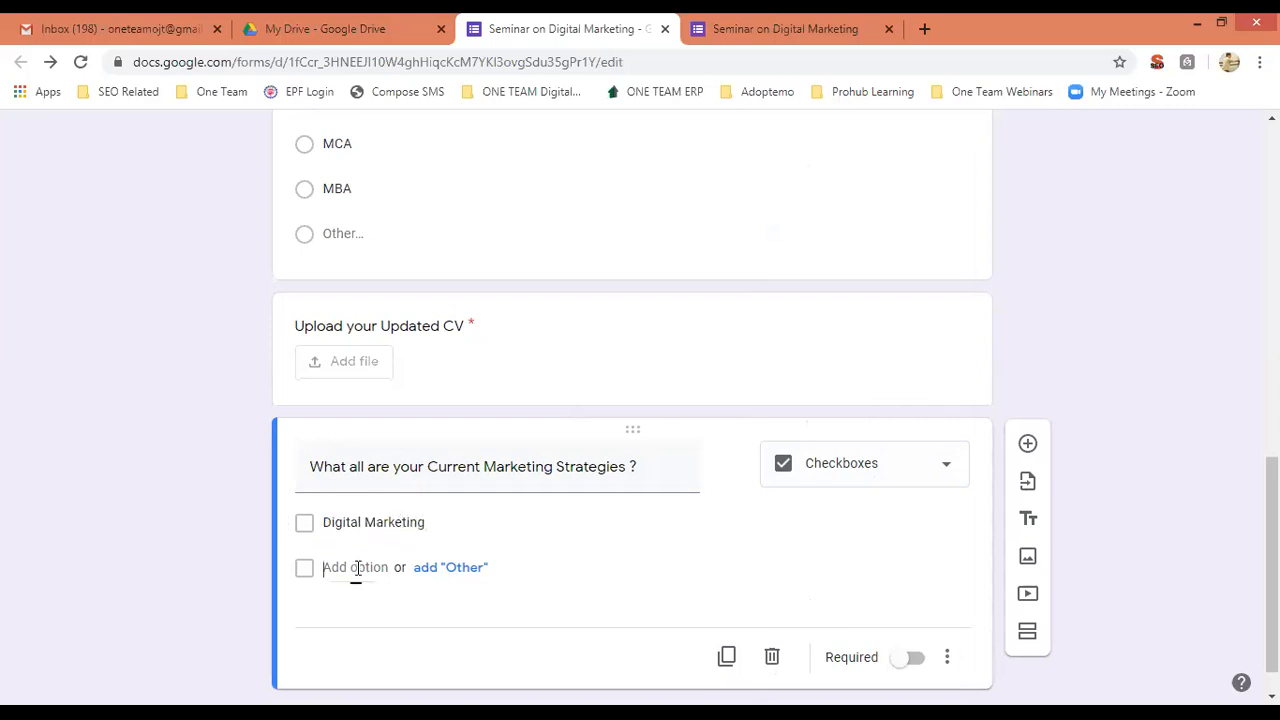
text(Television Ads)
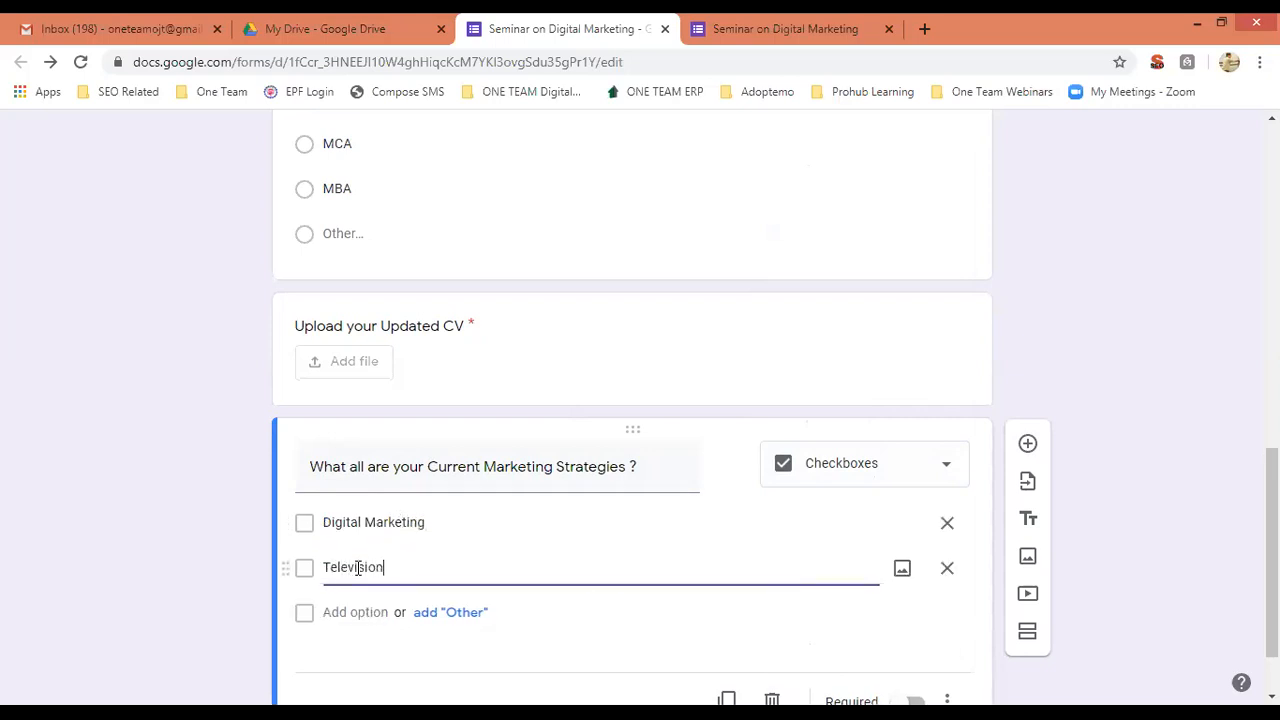
click(354, 612)
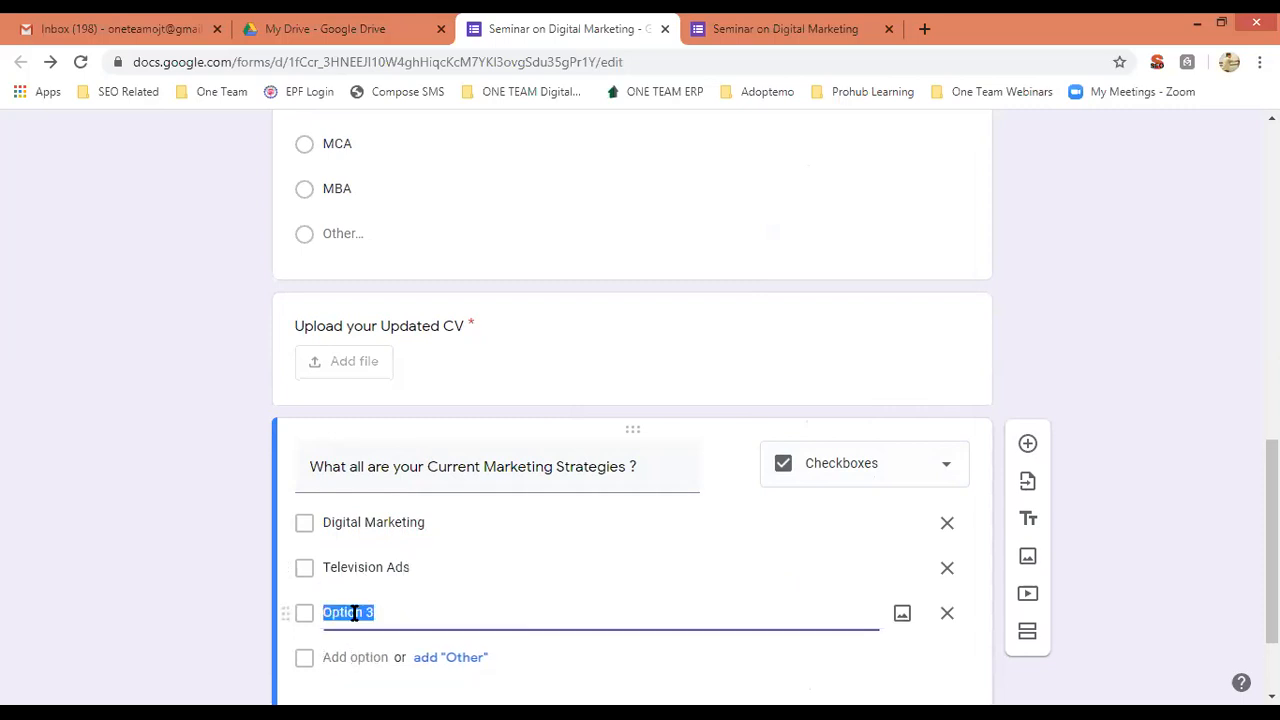
text(NewsPaper Ads)
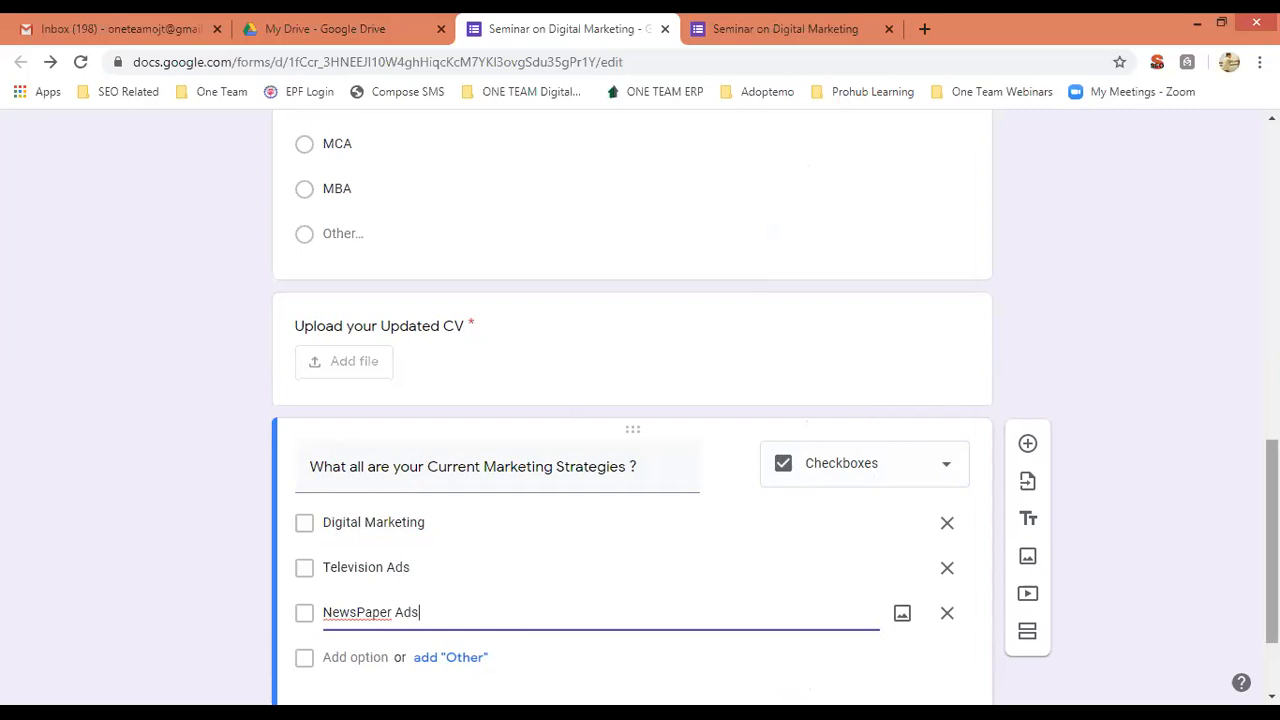
scroll(911, 626, down, 1)
click(913, 615)
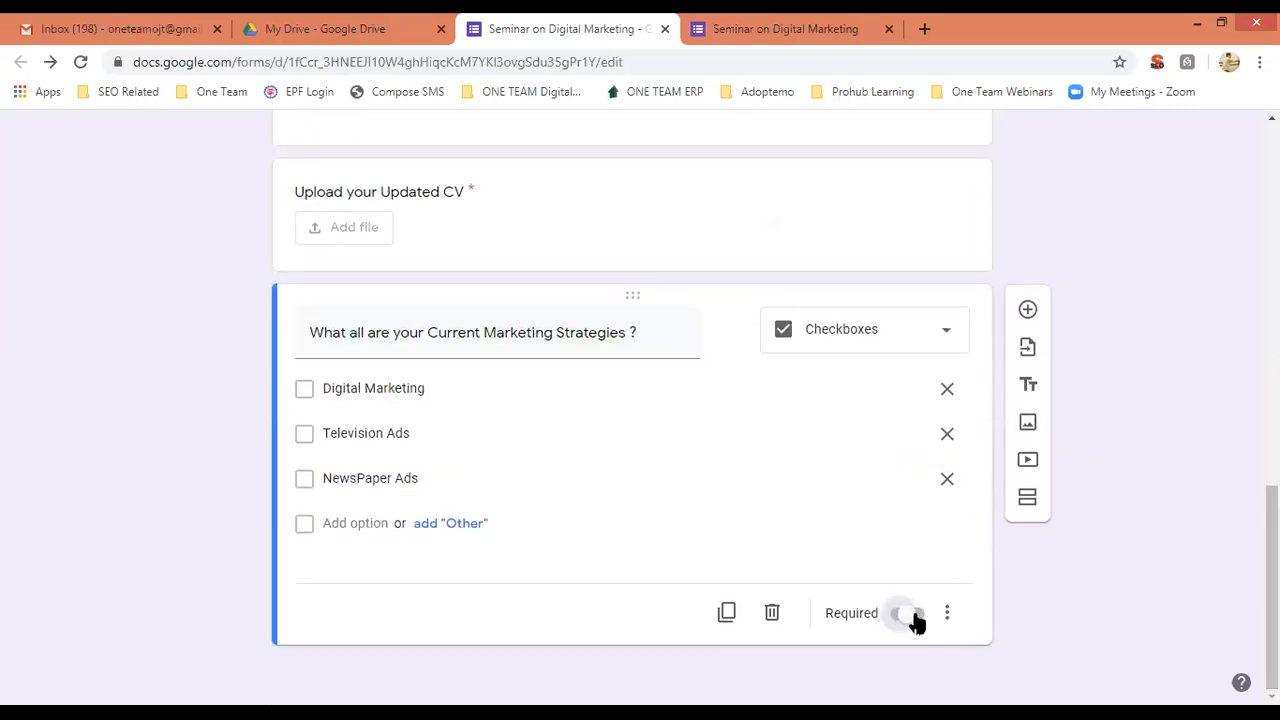
drag(1271, 590, 1271, 228)
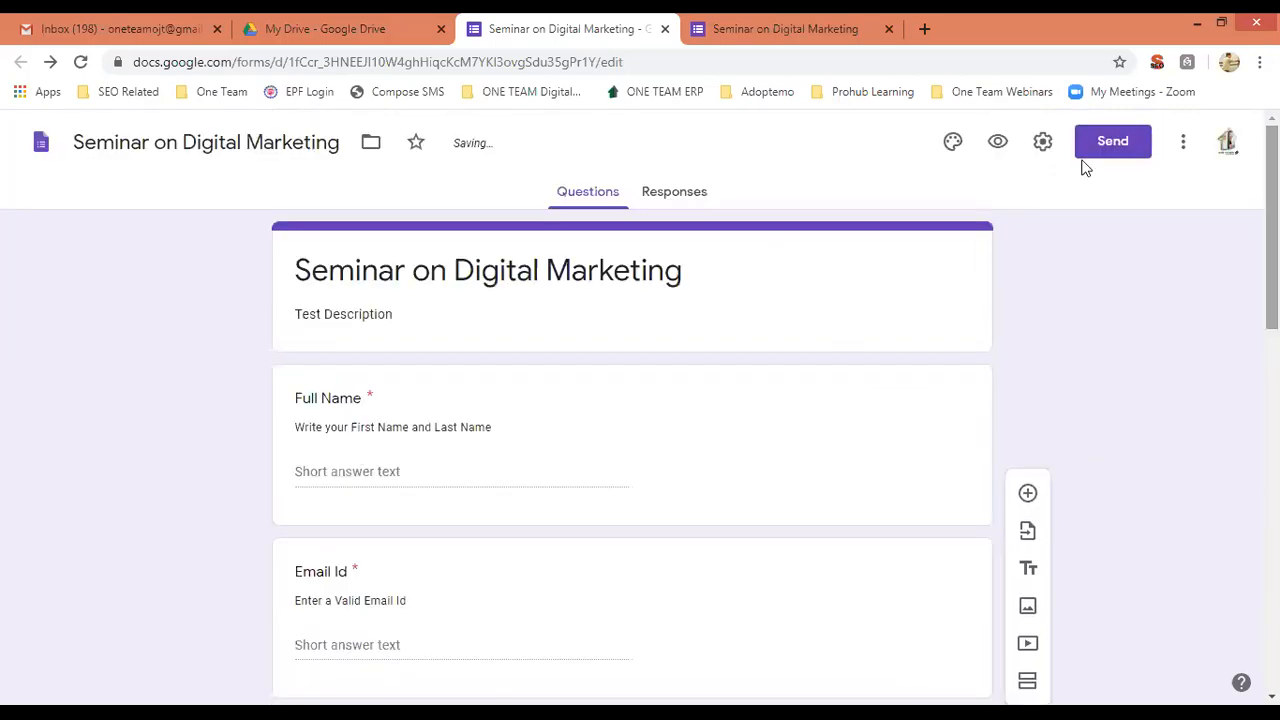
Open a fresh form preview and close the older preview tab.
click(985, 135)
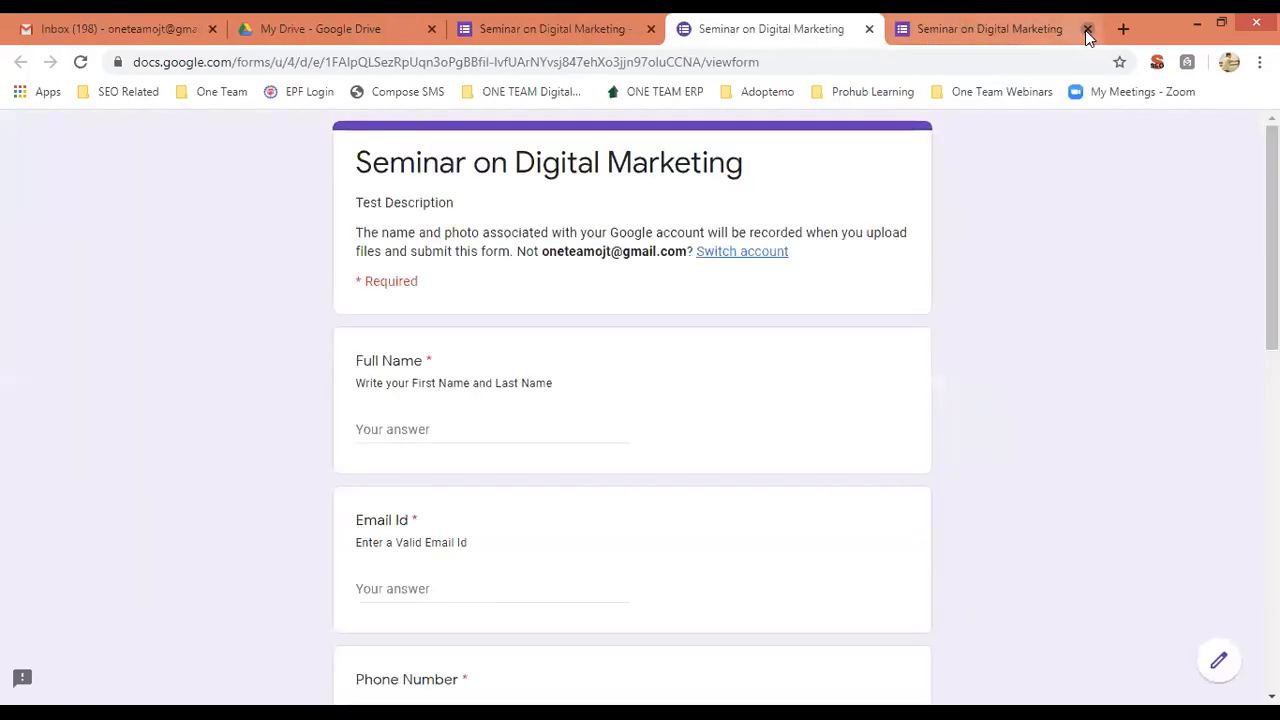
click(1088, 33)
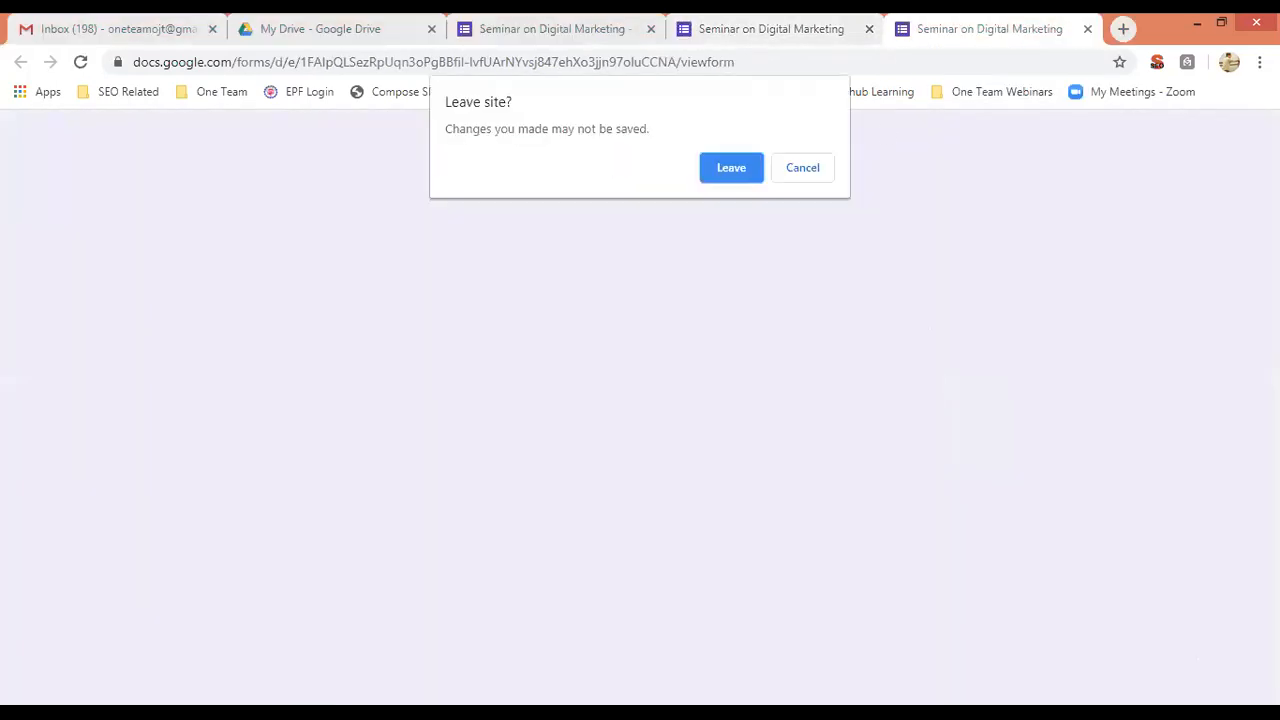
click(731, 168)
scroll(1272, 240, down, 1)
scroll(1272, 280, down, 8)
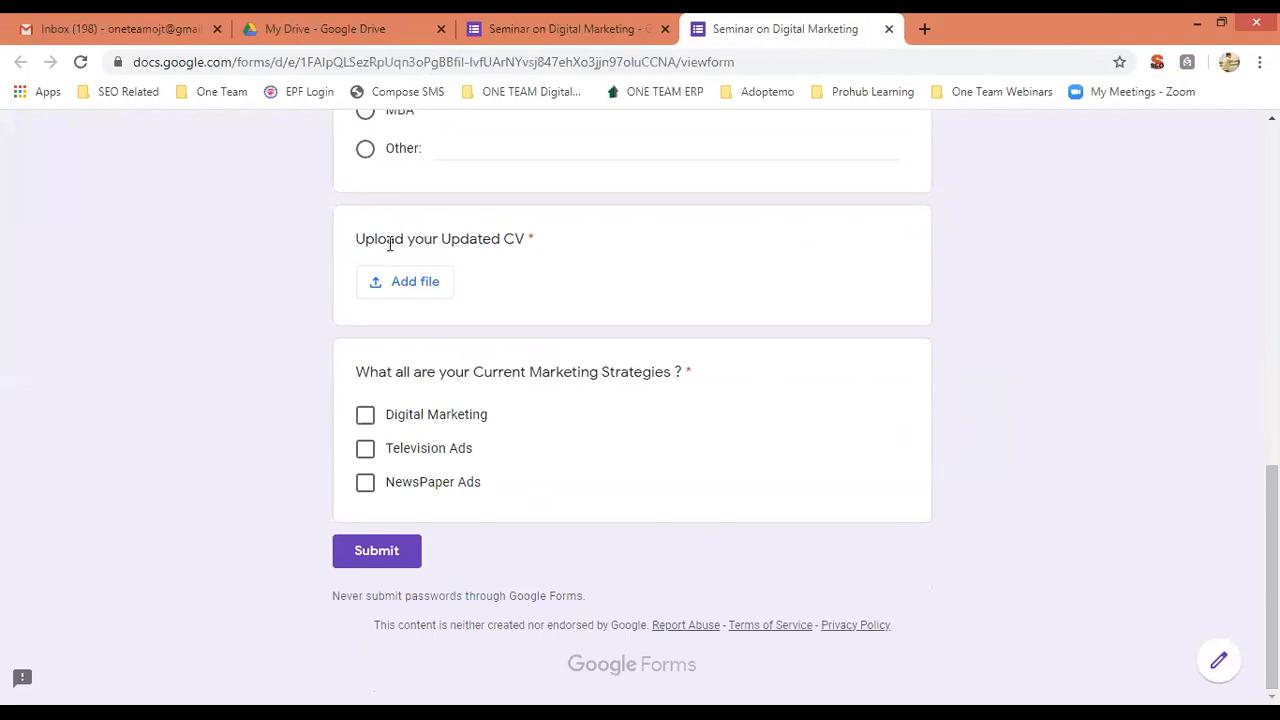
Test the CV upload, tick Digital Marketing and Television Ads, then close the preview.
click(405, 289)
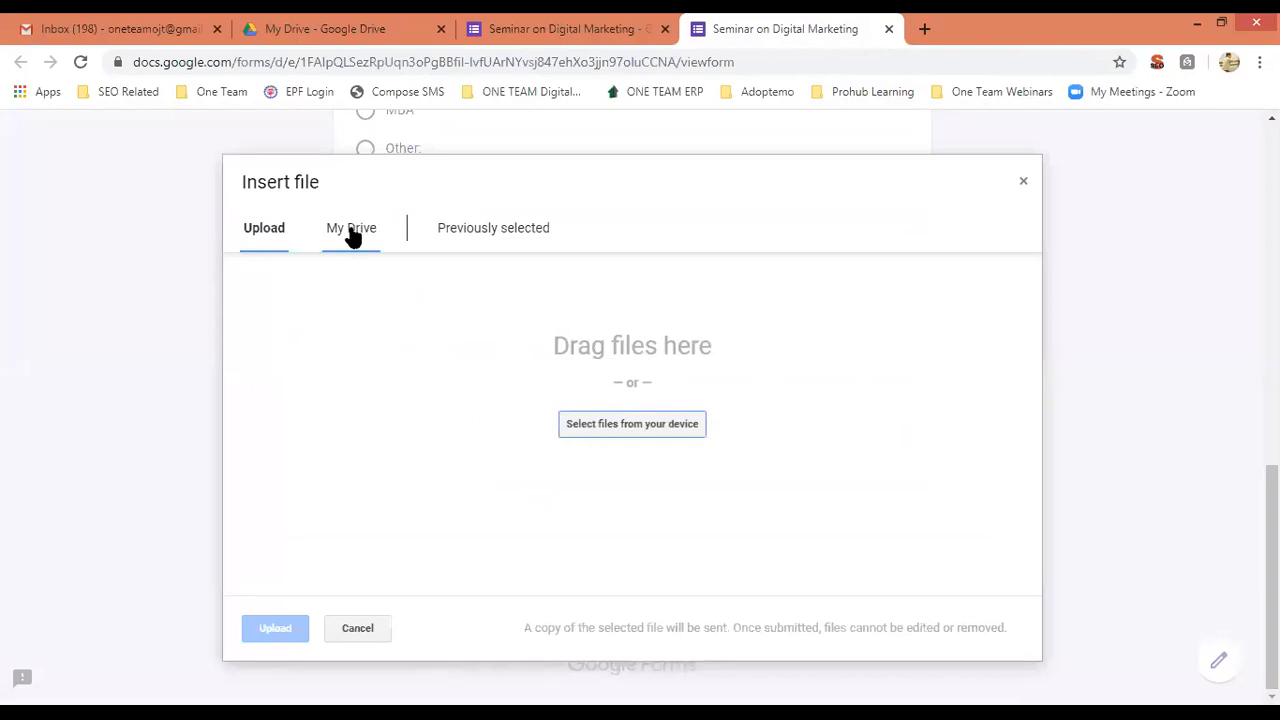
click(1023, 183)
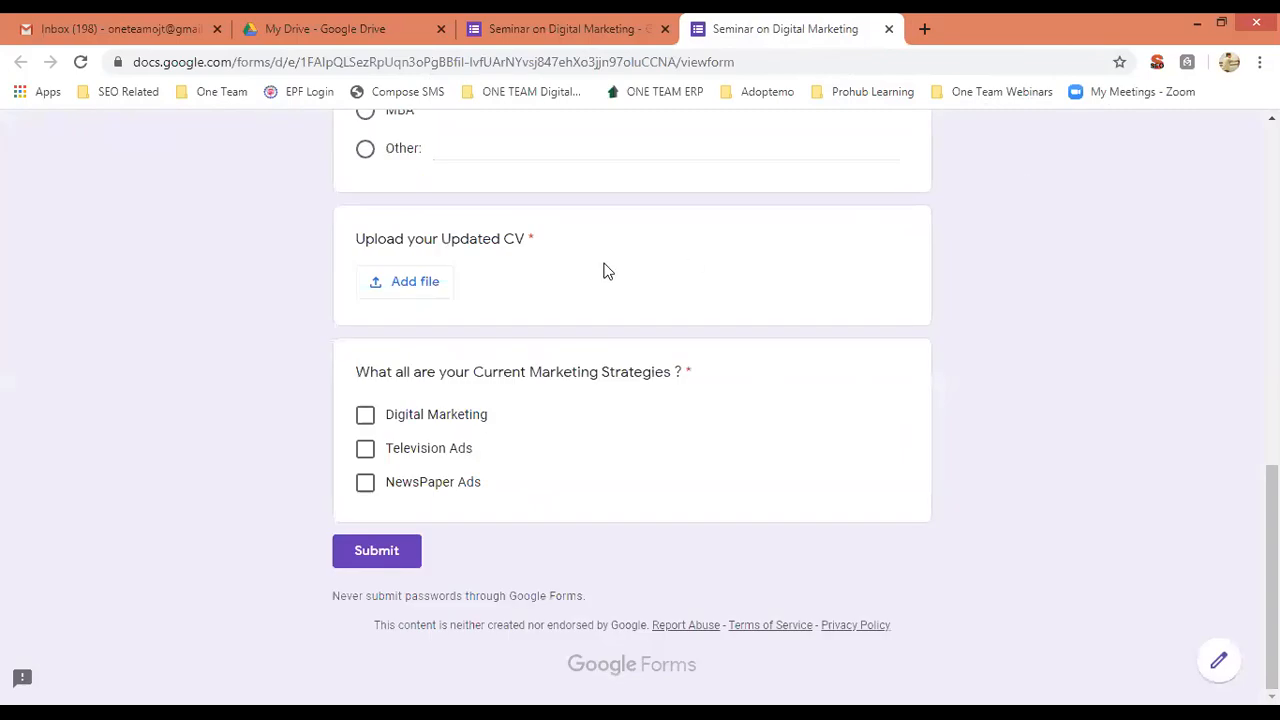
click(368, 419)
click(366, 450)
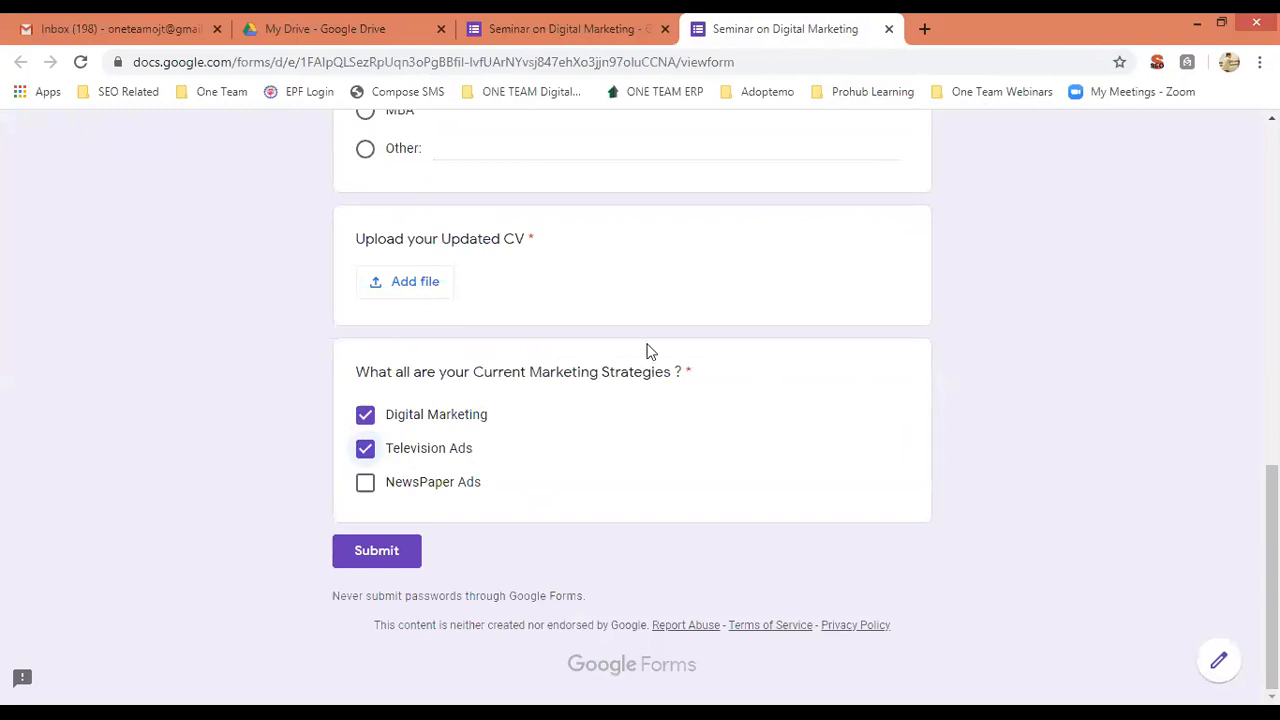
click(888, 31)
click(731, 167)
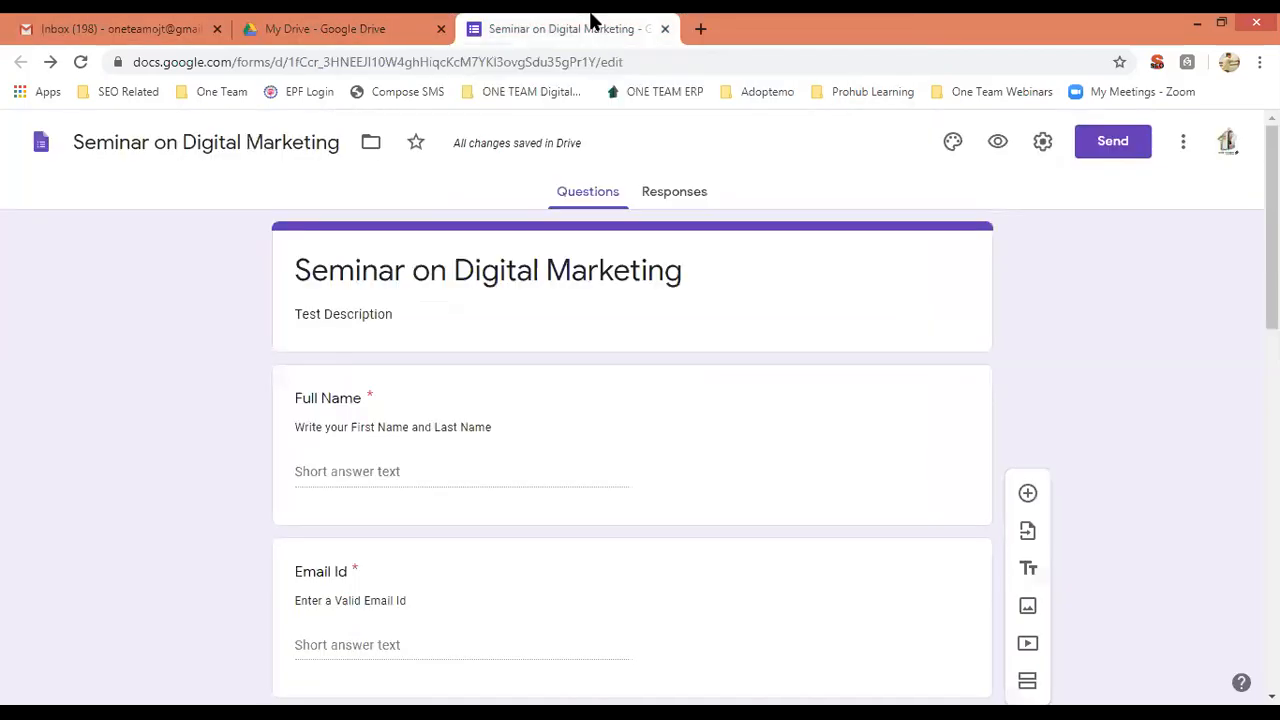
scroll(931, 360, down, 3)
scroll(1111, 506, down, 8)
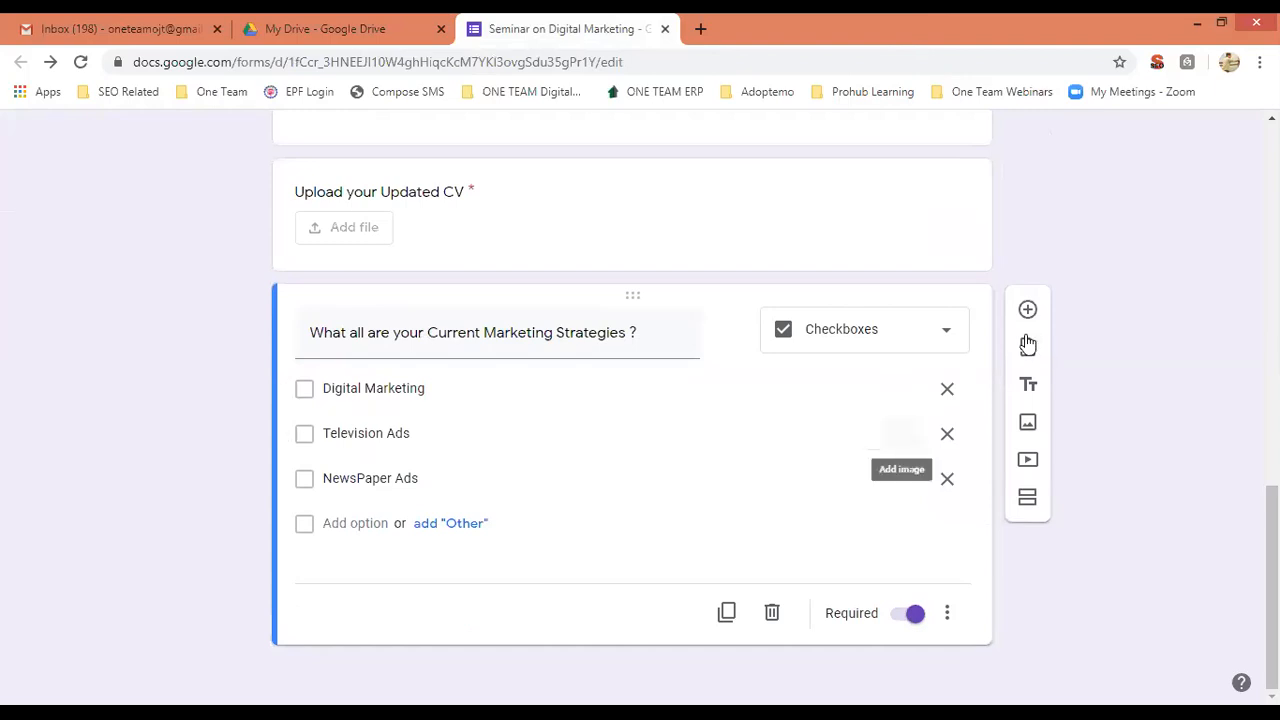
click(943, 333)
scroll(969, 521, down, 1)
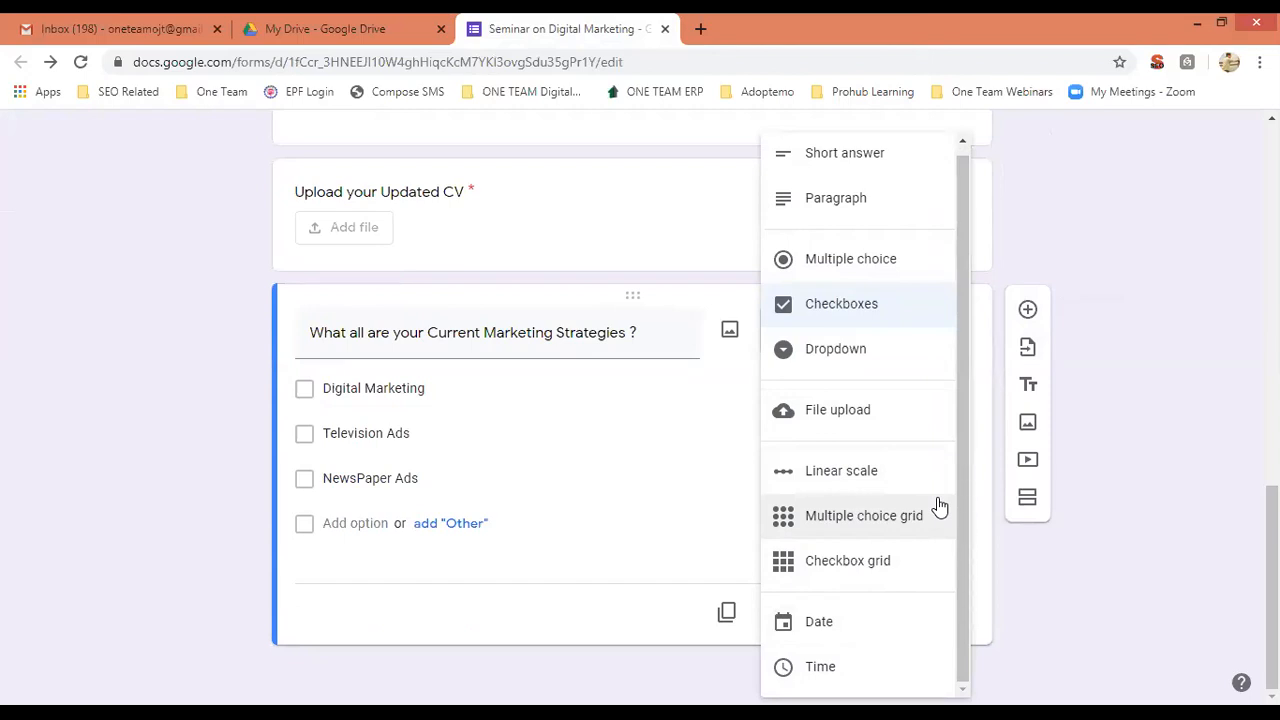
click(1166, 555)
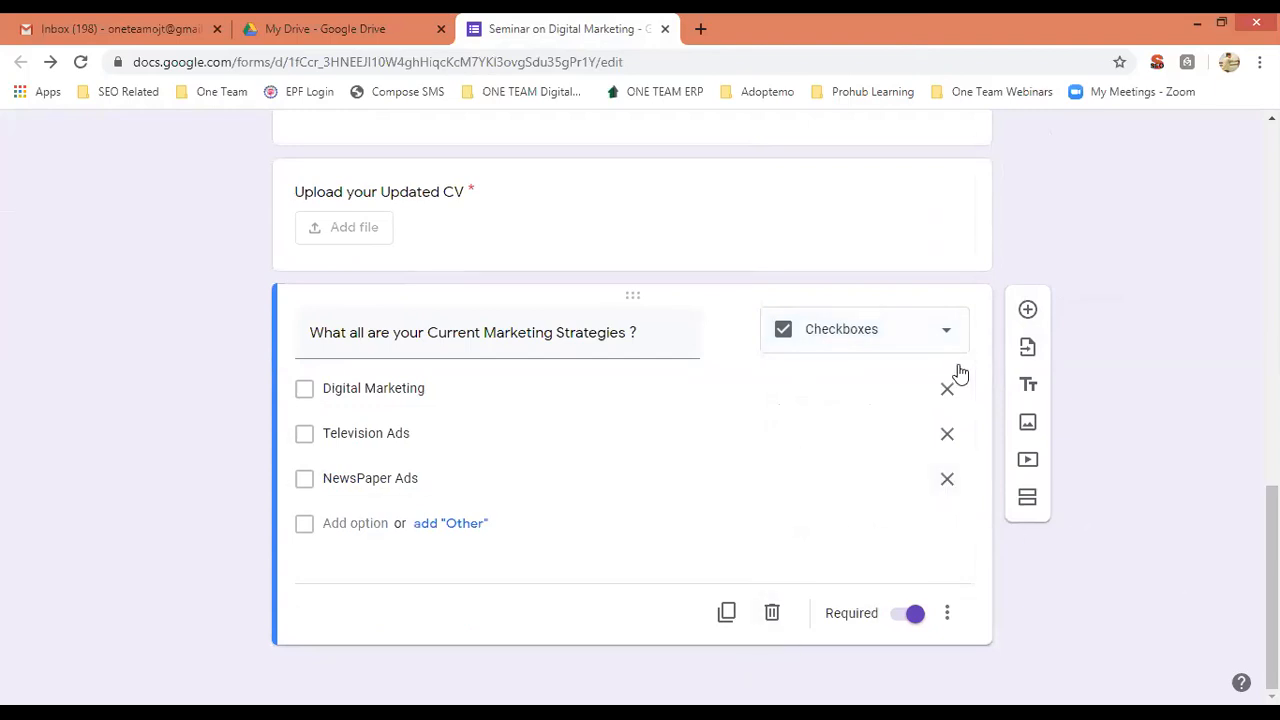
scroll(1270, 560, up, 6)
scroll(640, 400, up, 5)
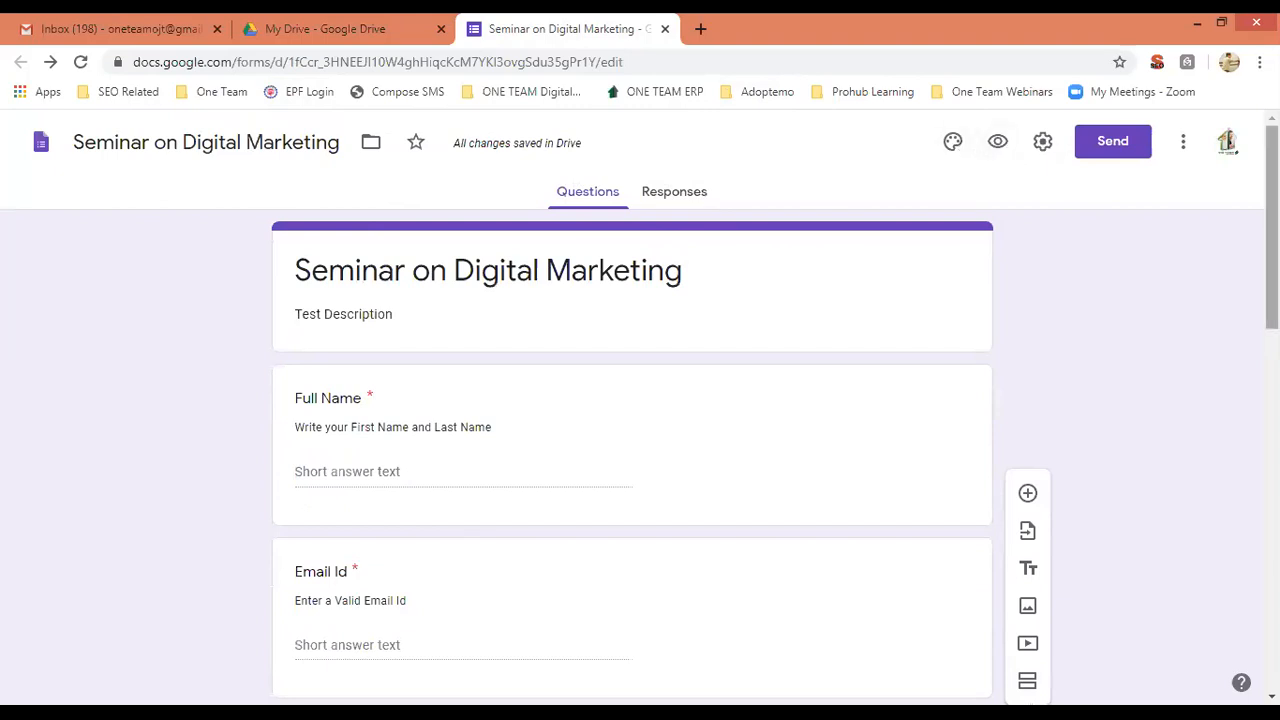
scroll(640, 400, down, 3)
scroll(931, 266, down, 1)
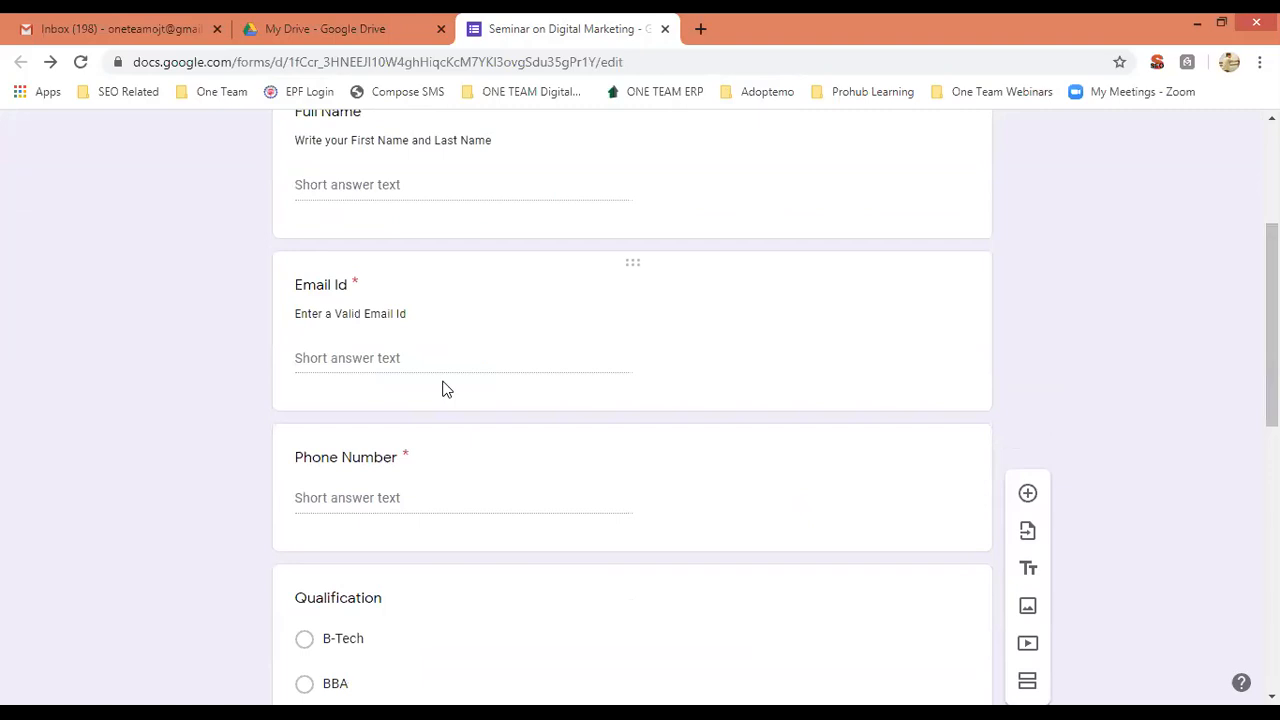
click(401, 352)
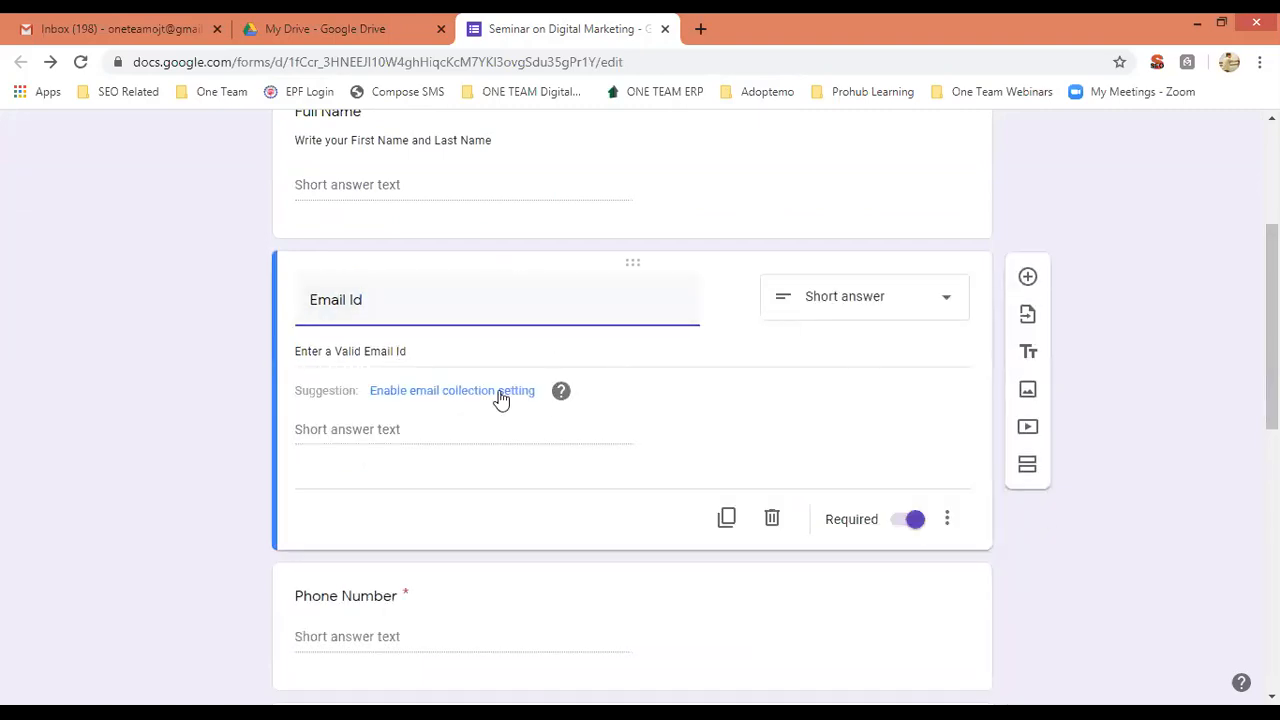
scroll(1260, 335, down, 5)
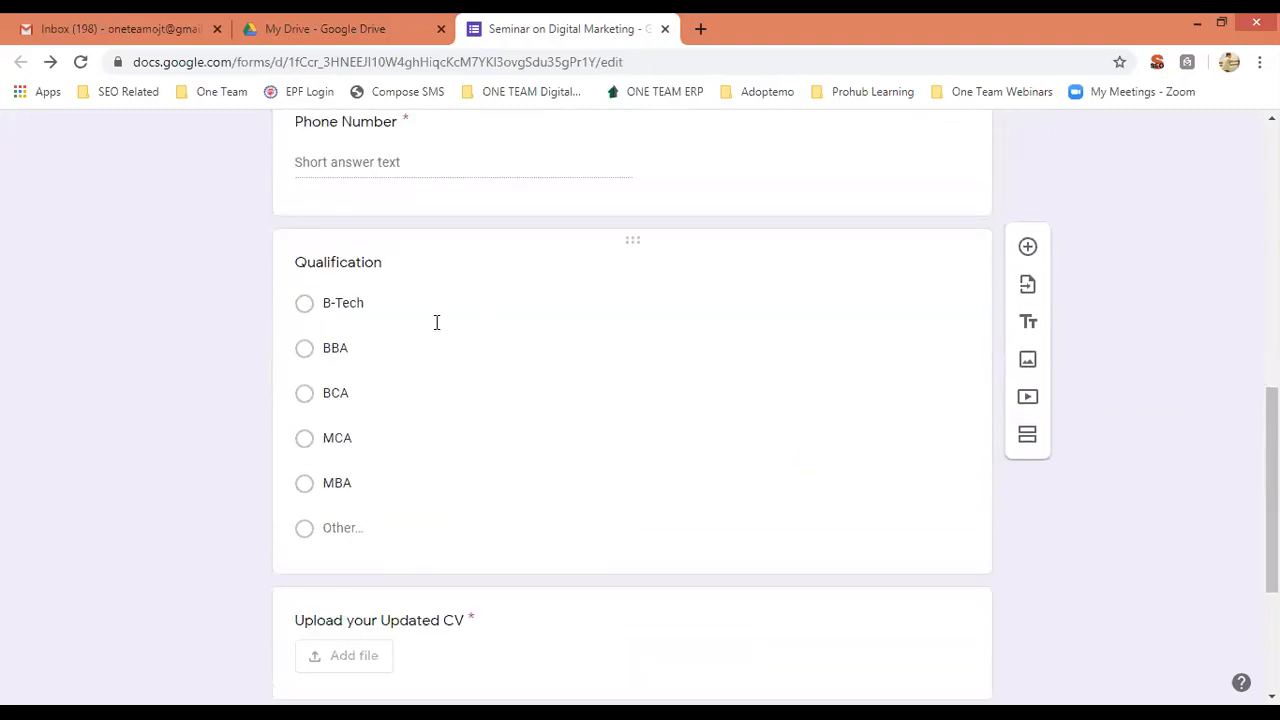
click(437, 323)
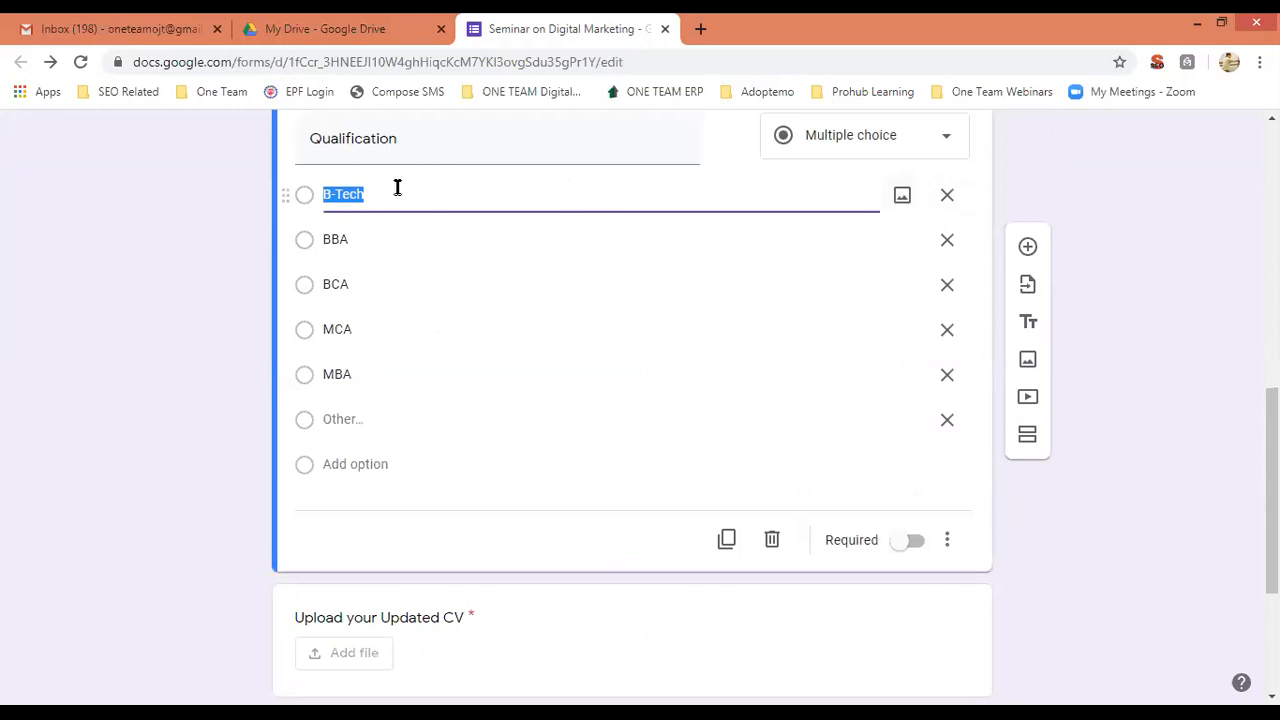
click(900, 200)
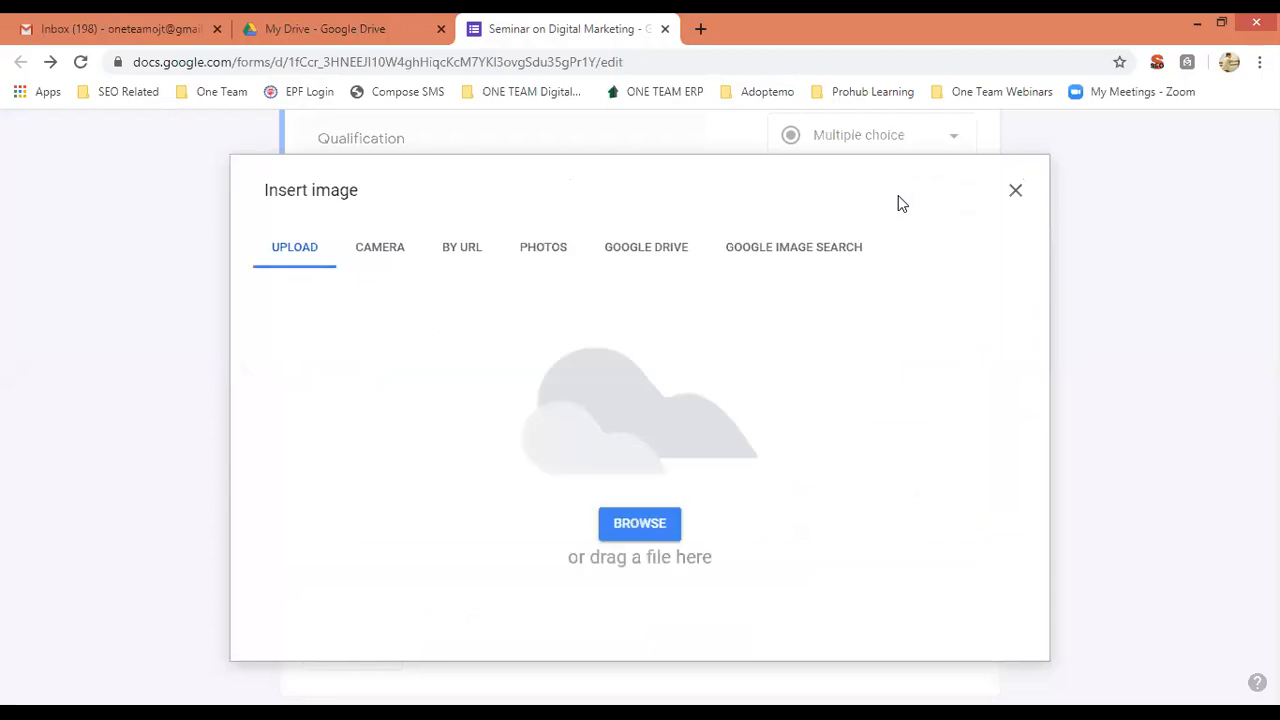
click(1016, 192)
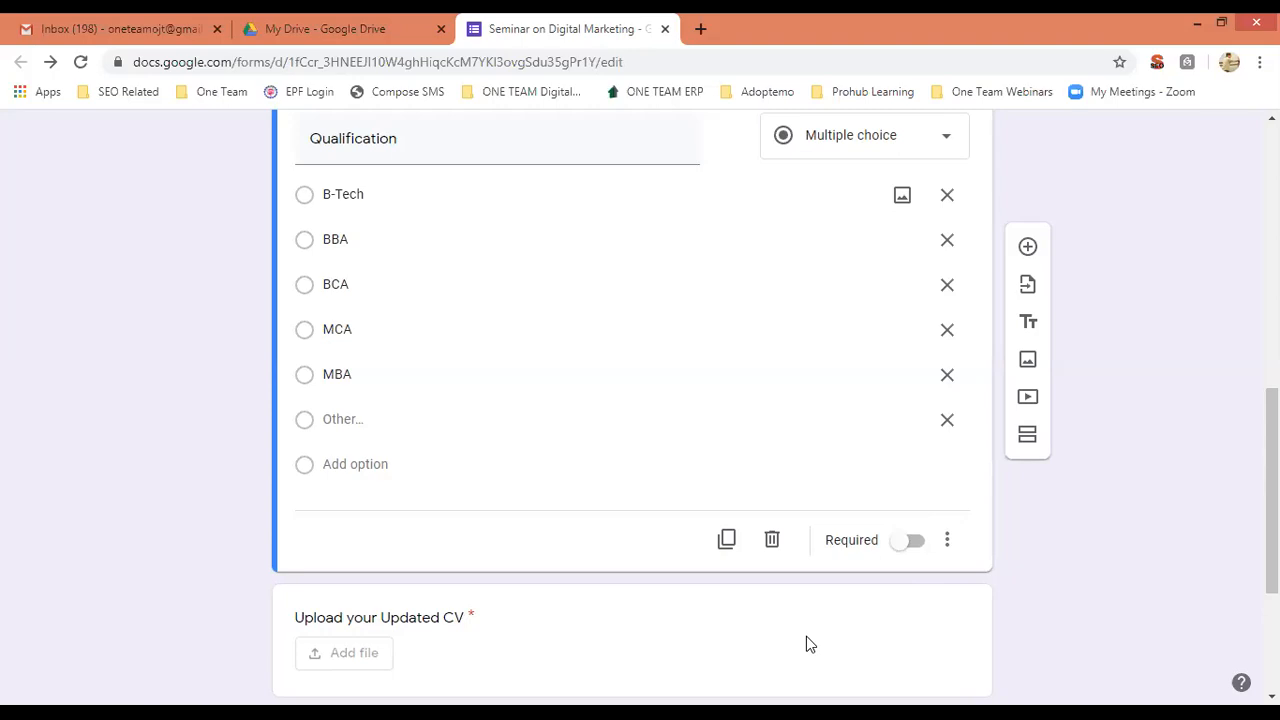
scroll(1074, 372, up, 10)
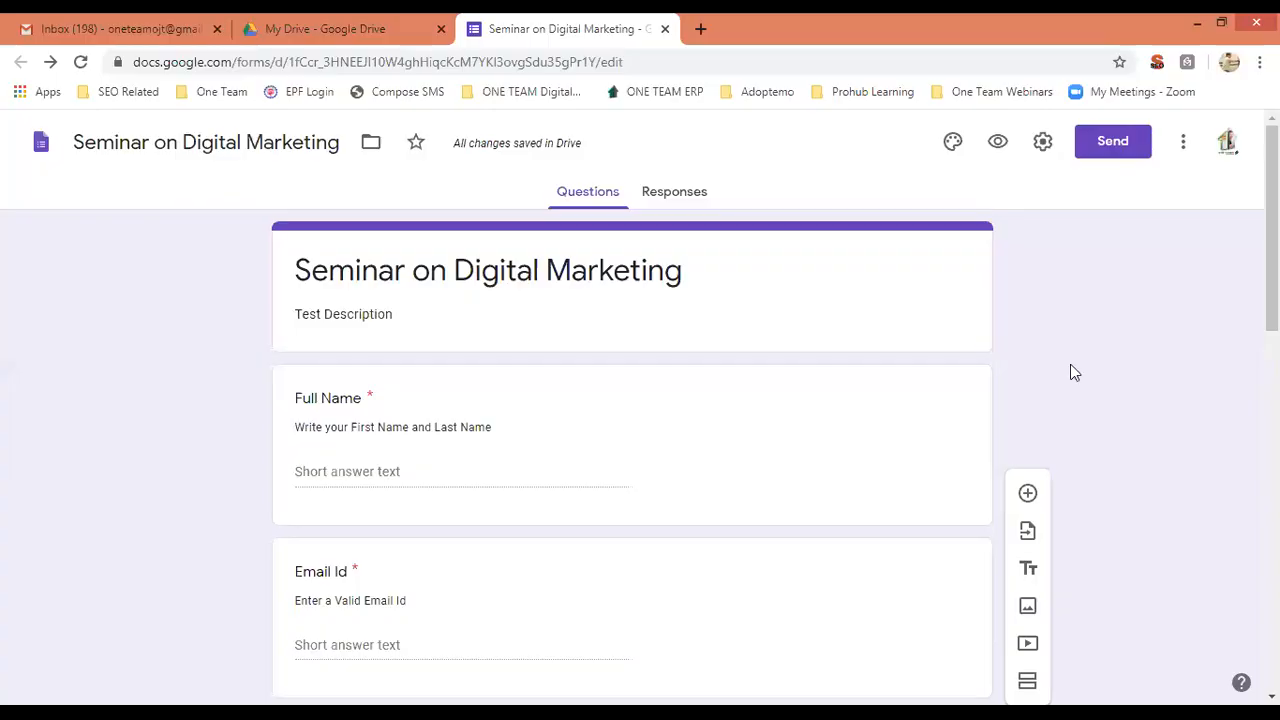
Pick green as the theme colour after trying orange, amber and teal.
click(952, 143)
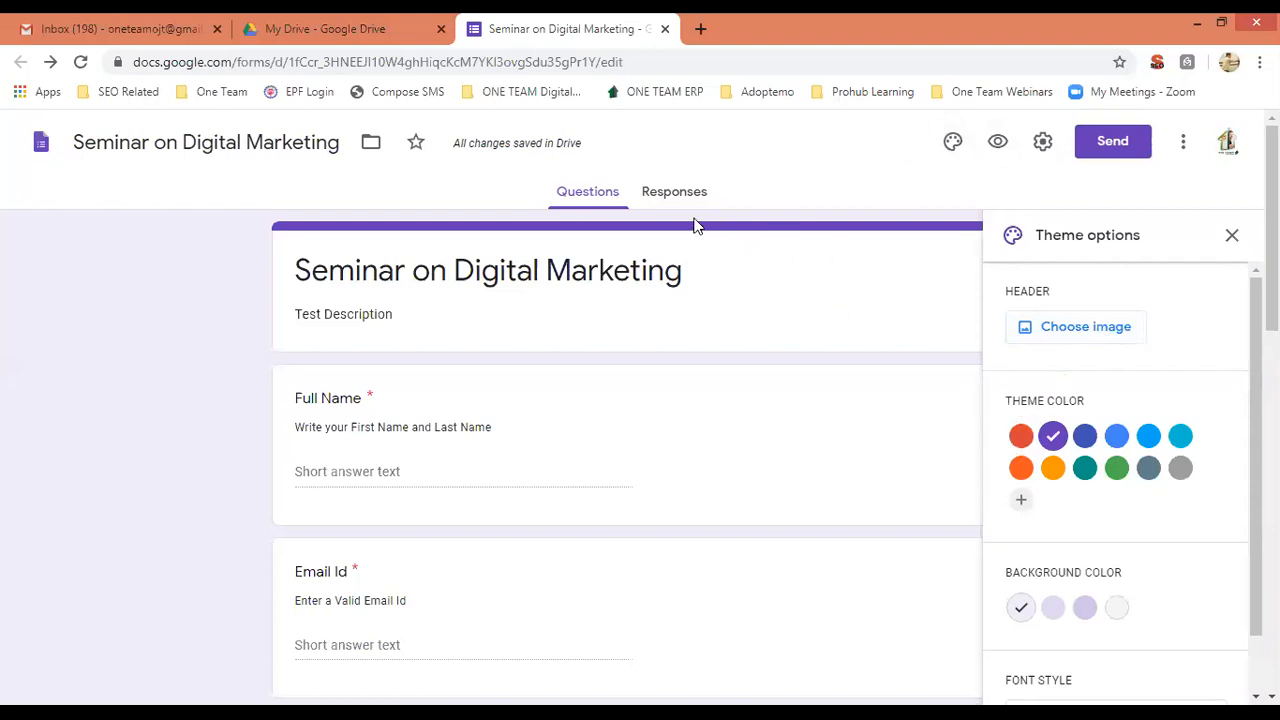
click(1020, 467)
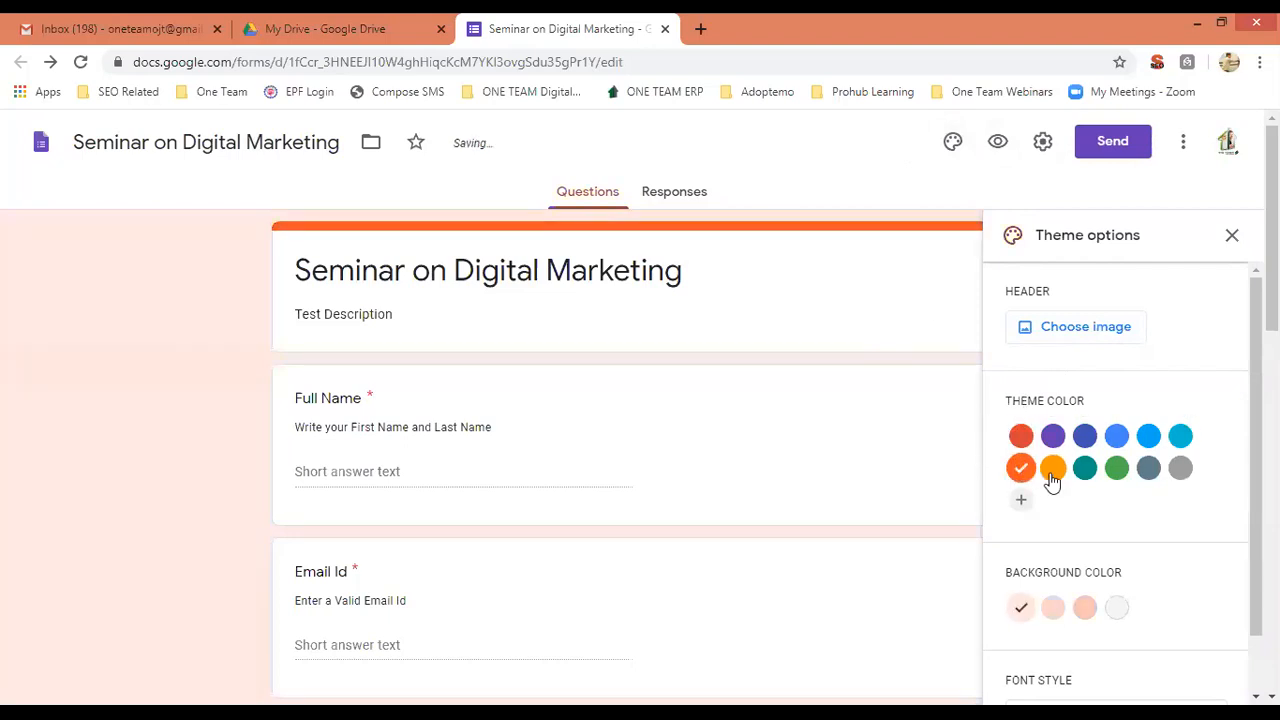
click(1054, 470)
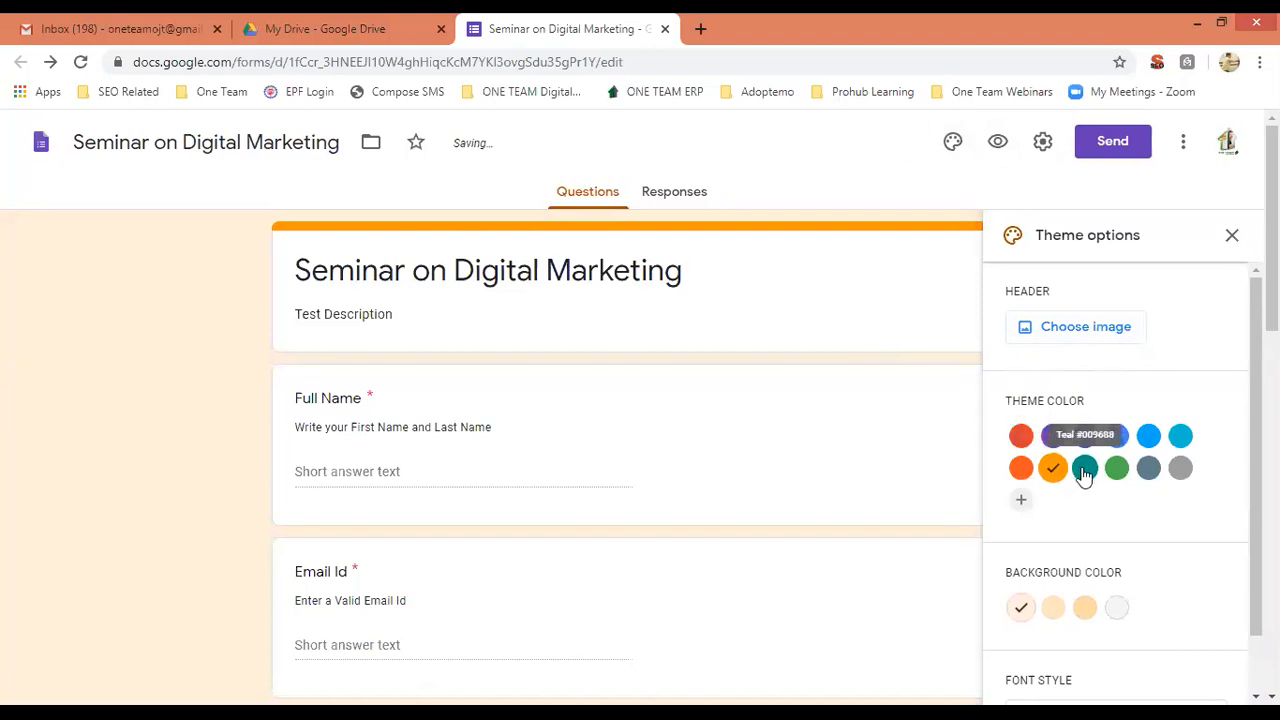
click(1085, 470)
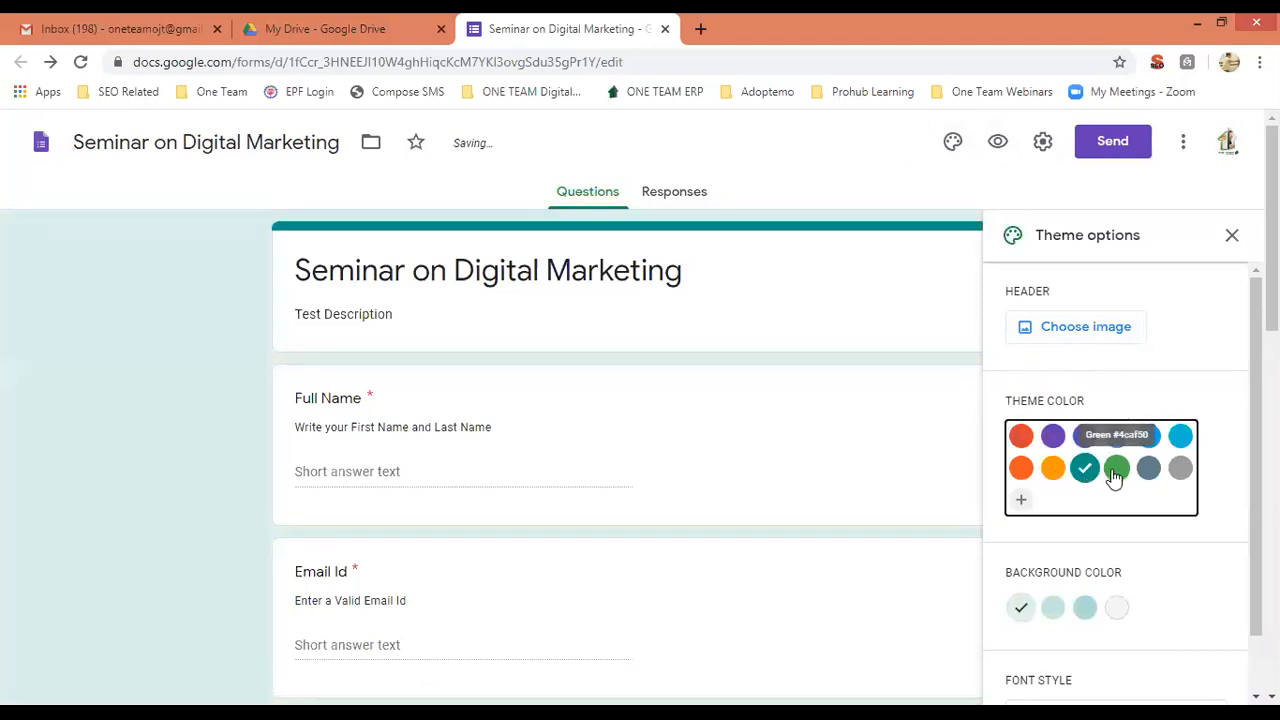
click(1116, 470)
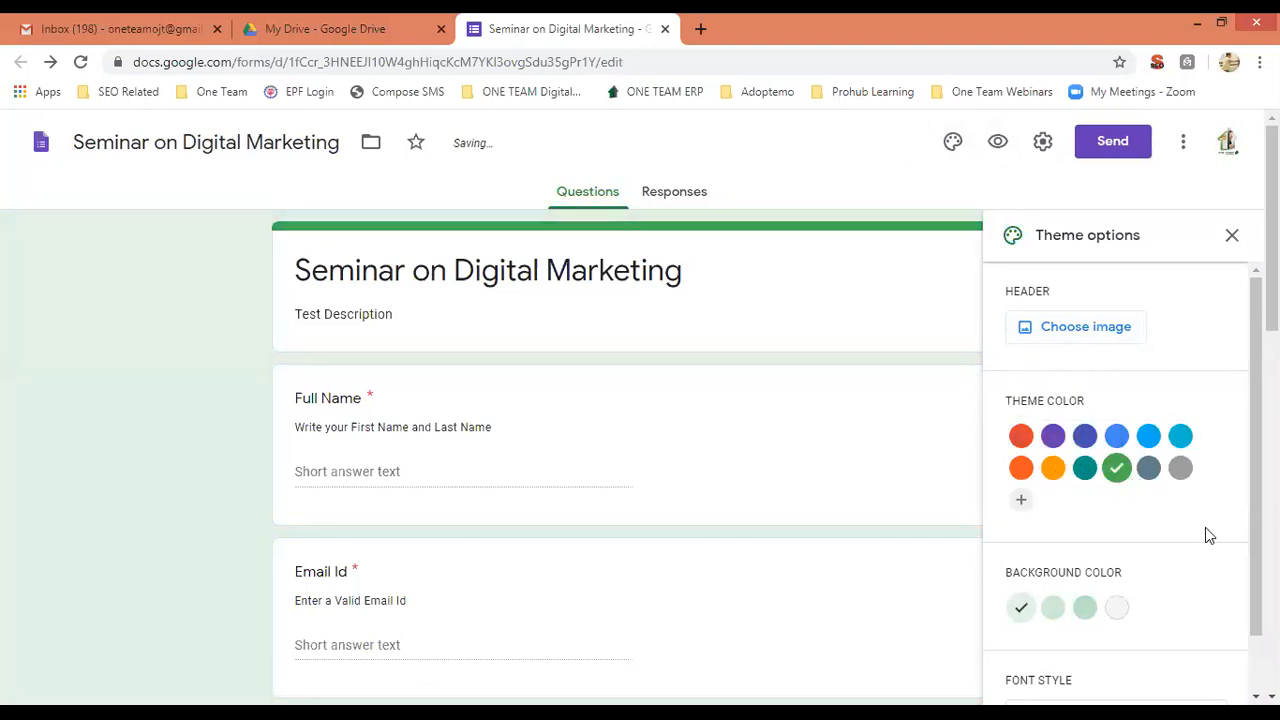
scroll(1240, 470, down, 1)
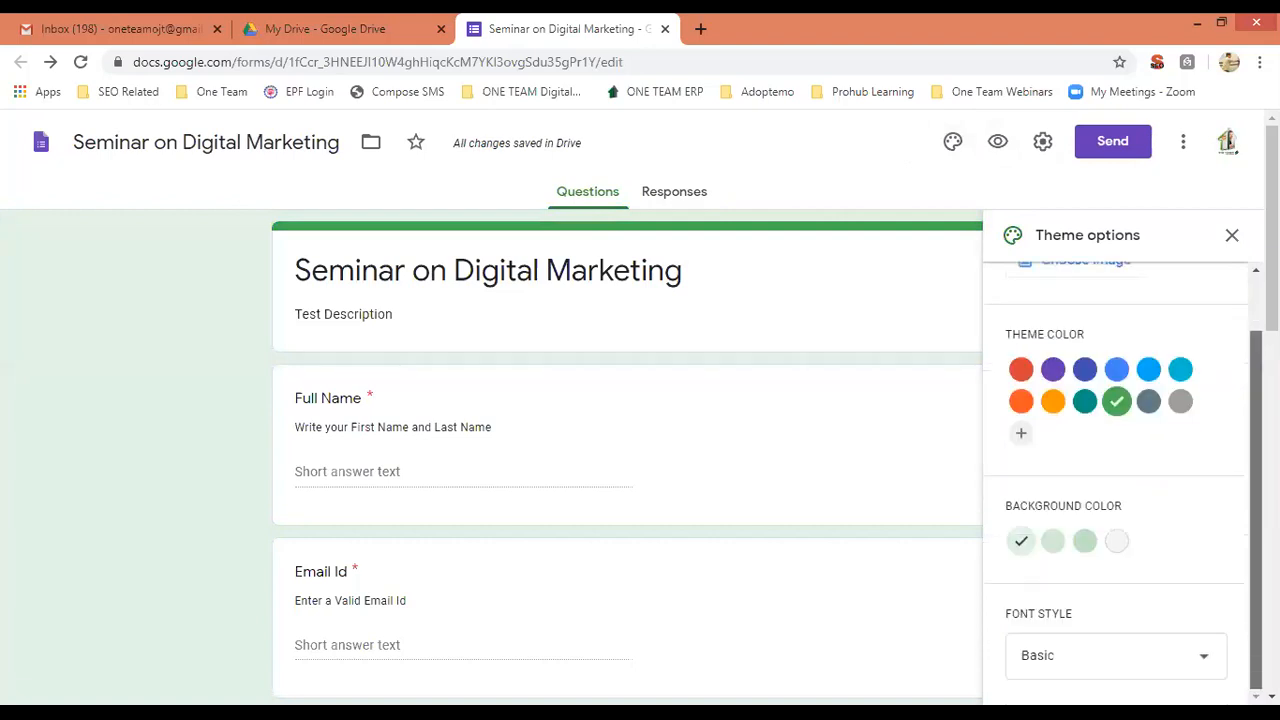
Change the font style from Decorative to Playful, then close the theme options panel.
scroll(1271, 250, down, 2)
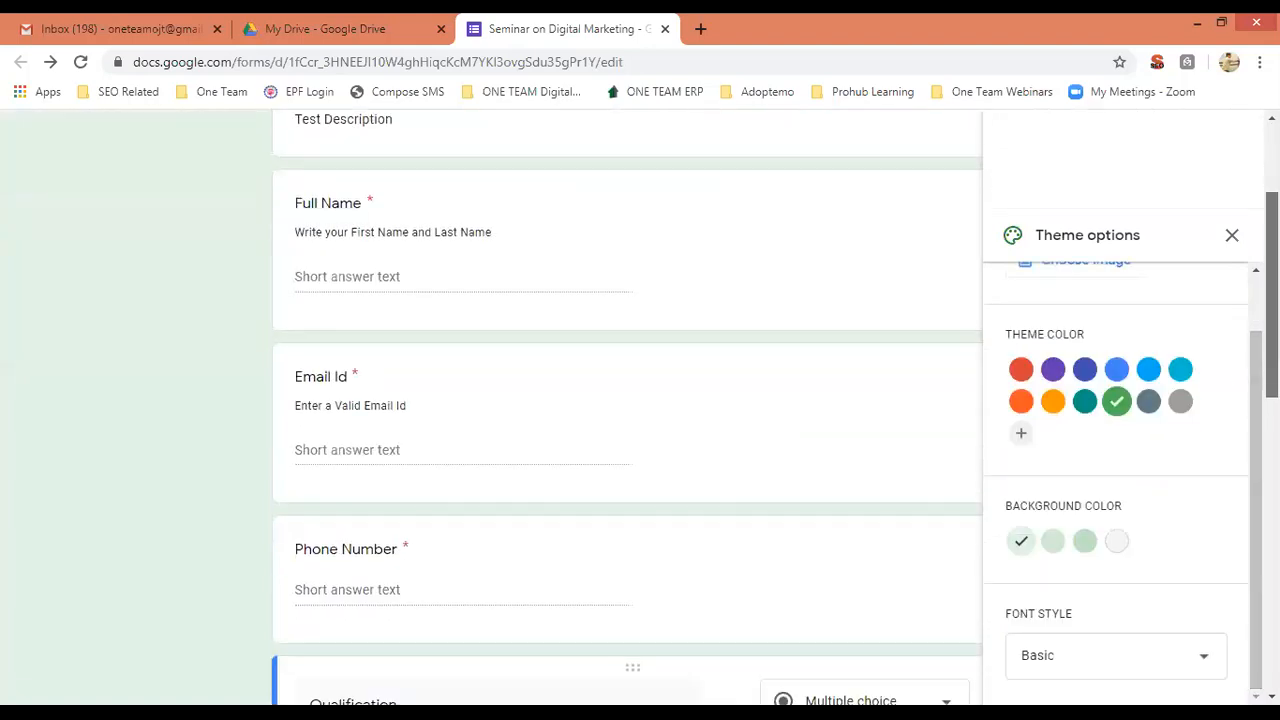
click(1204, 662)
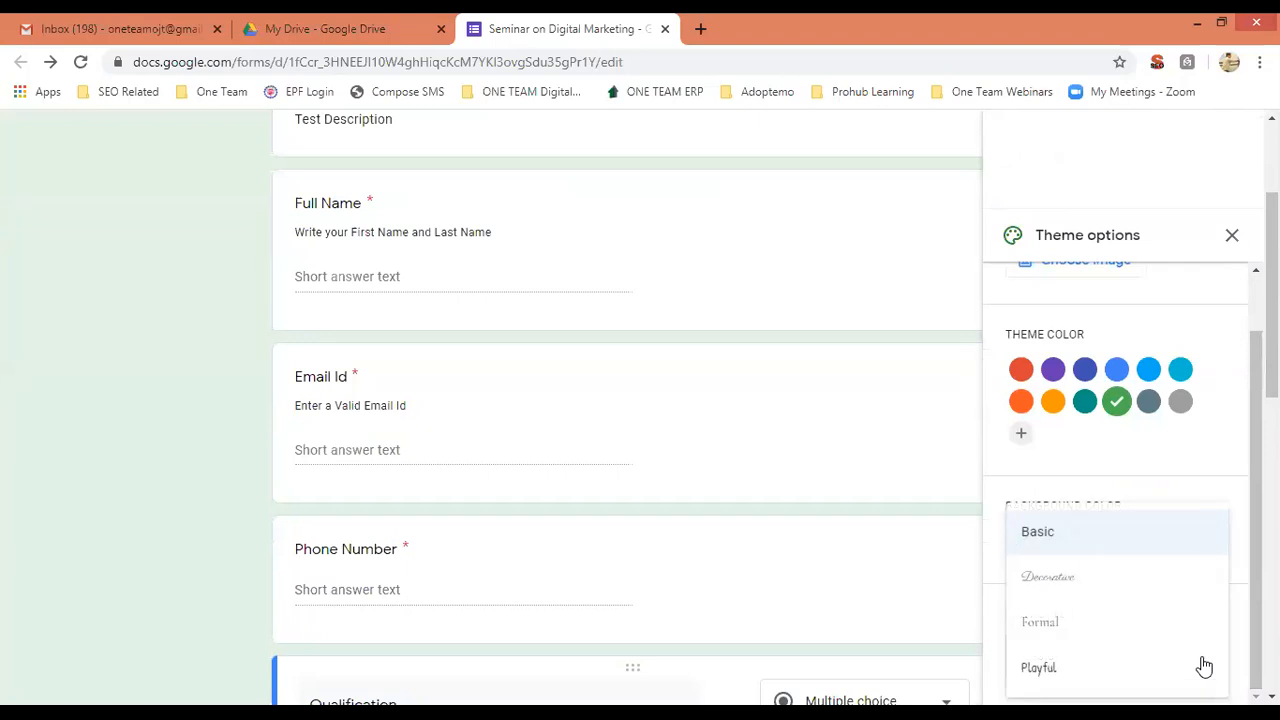
click(1069, 589)
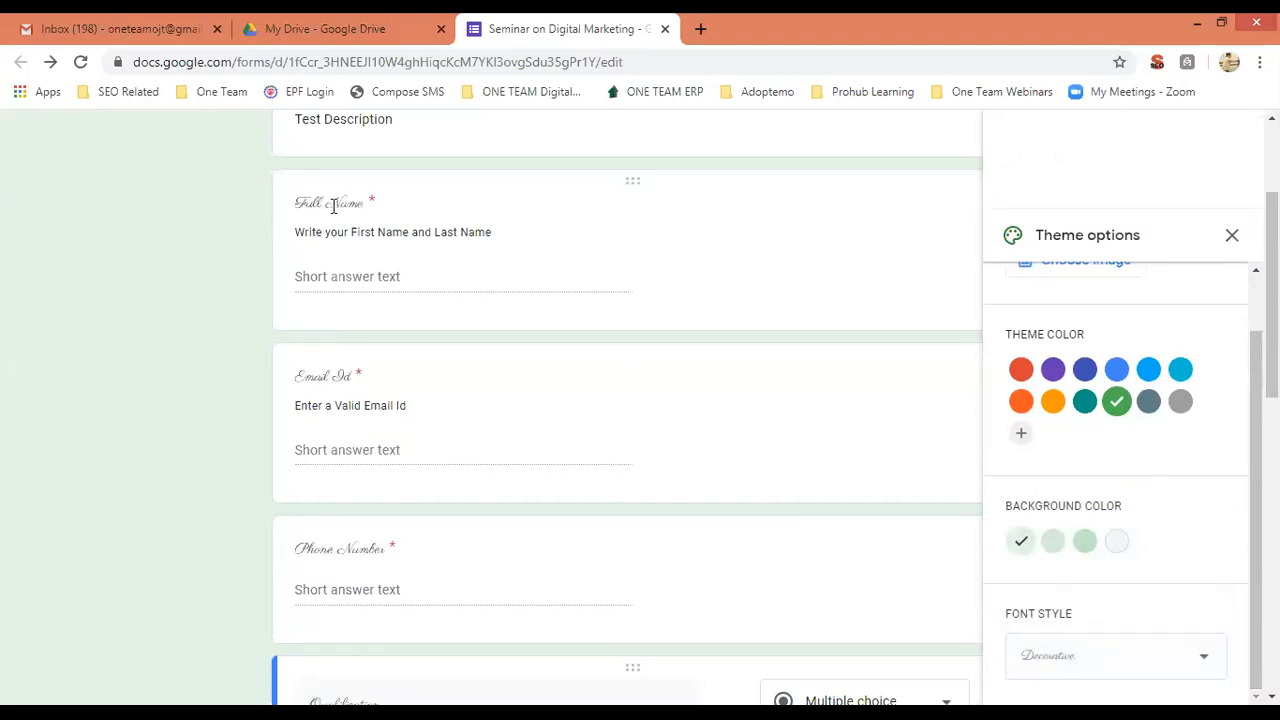
click(1097, 658)
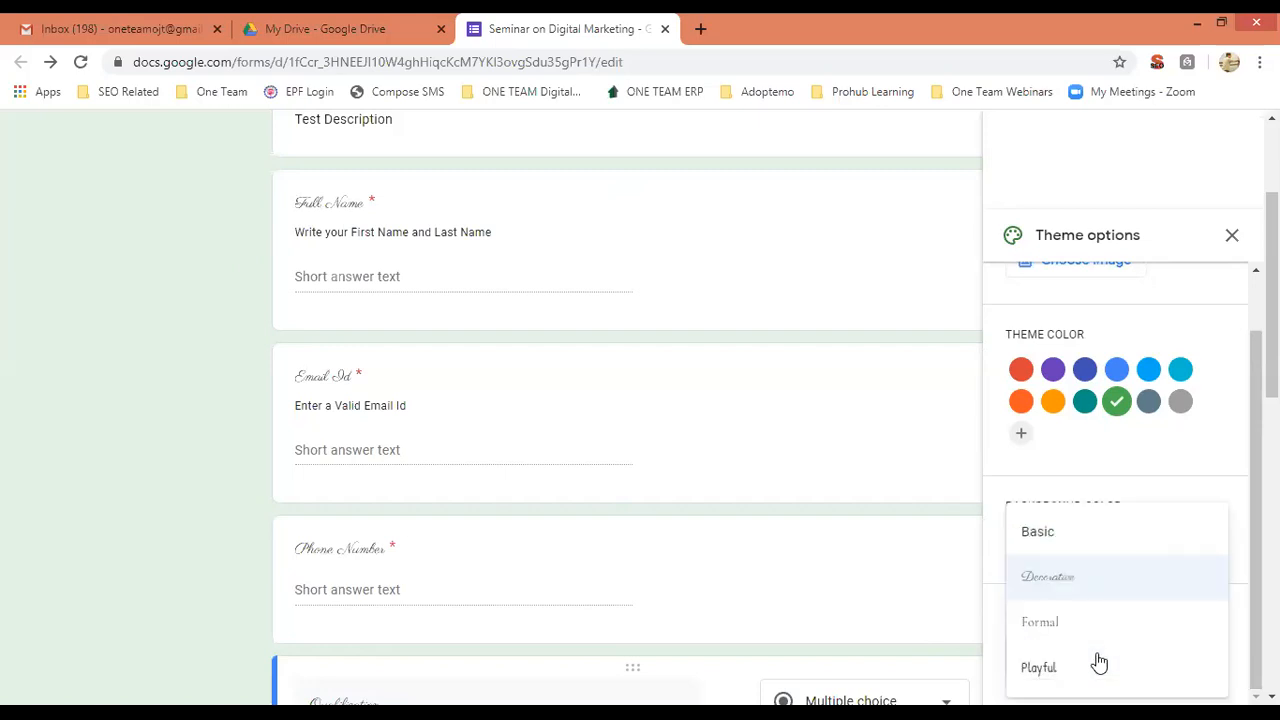
click(1063, 672)
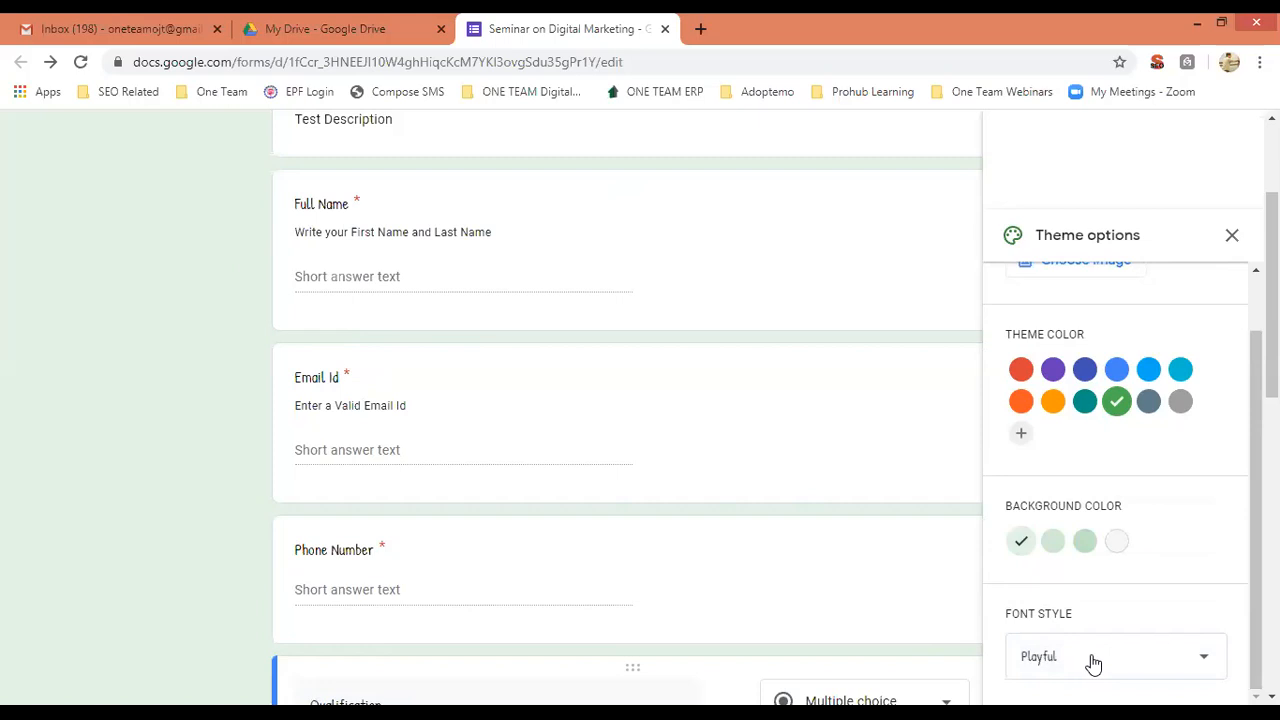
scroll(627, 400, up, 3)
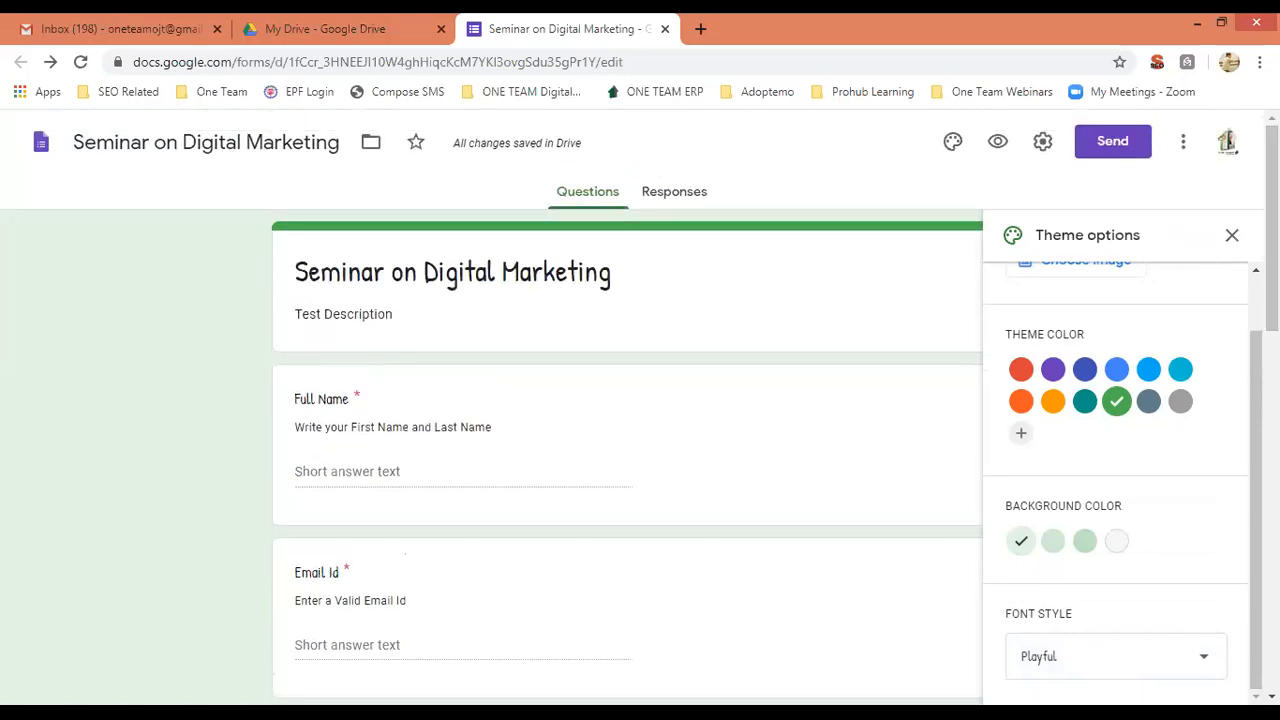
click(1232, 238)
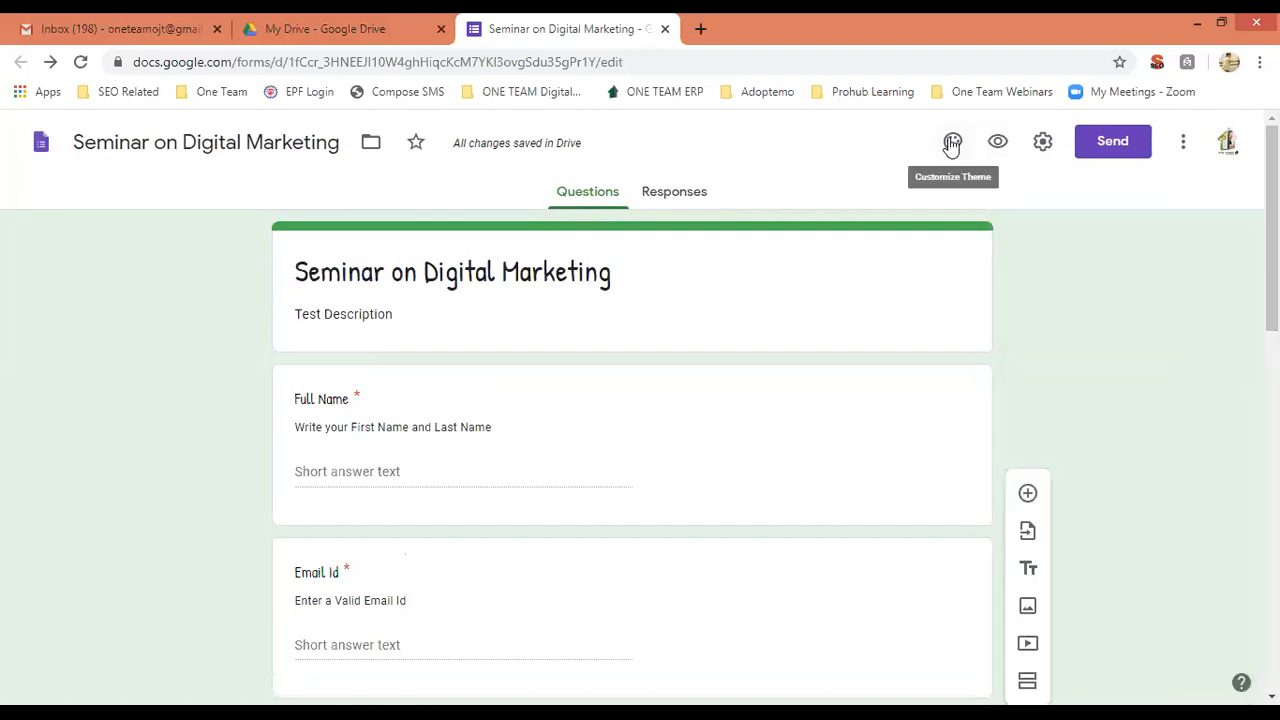
Open Settings and toggle 'Limit to 1 response' on, then back off in General.
click(1040, 145)
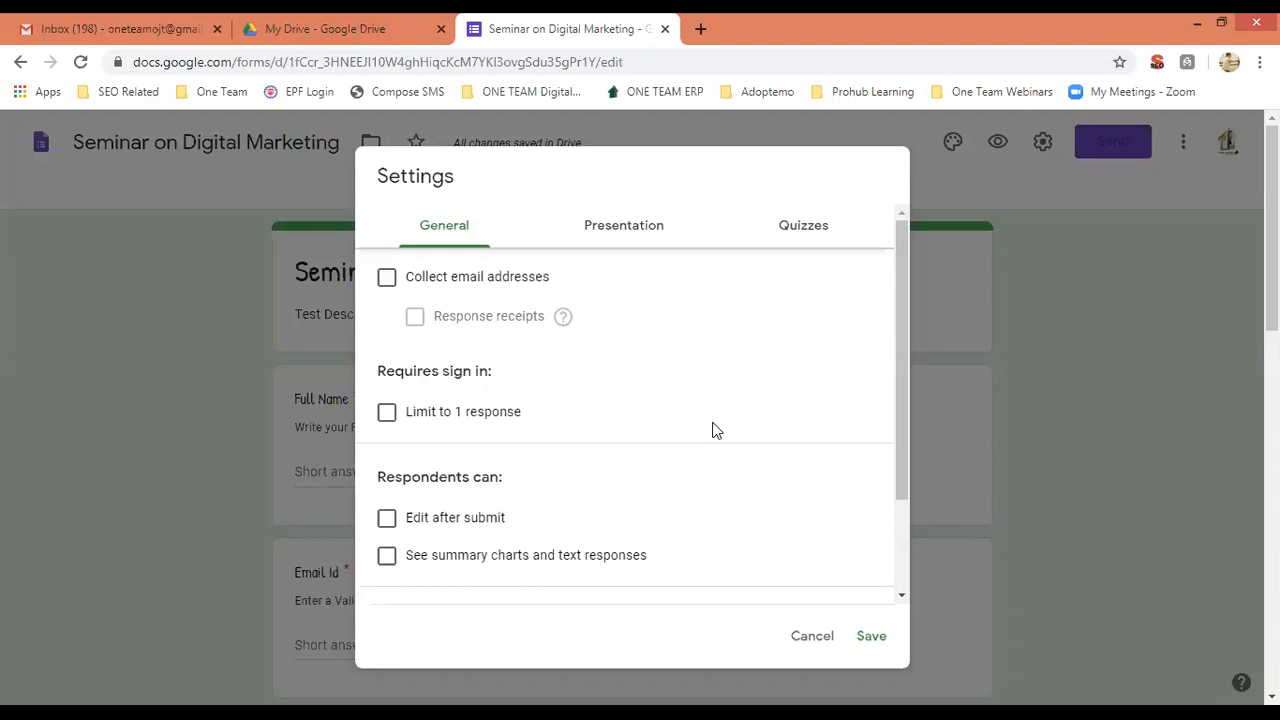
click(387, 413)
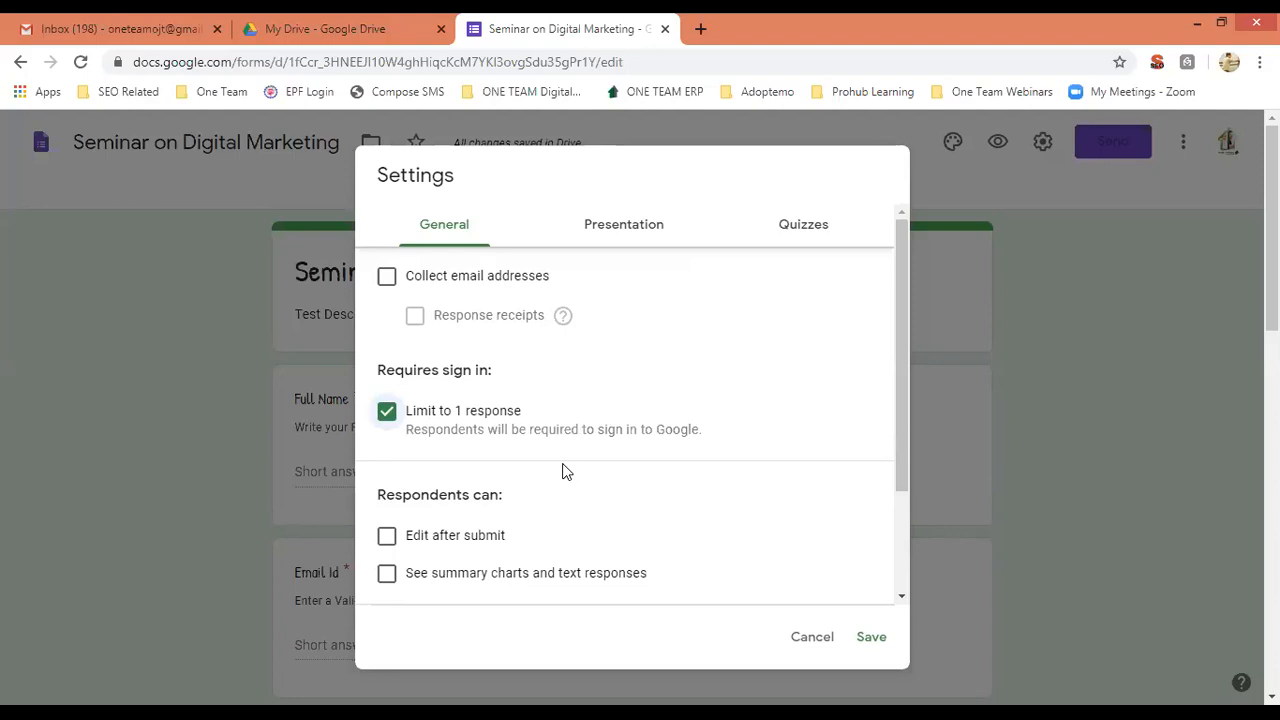
click(389, 418)
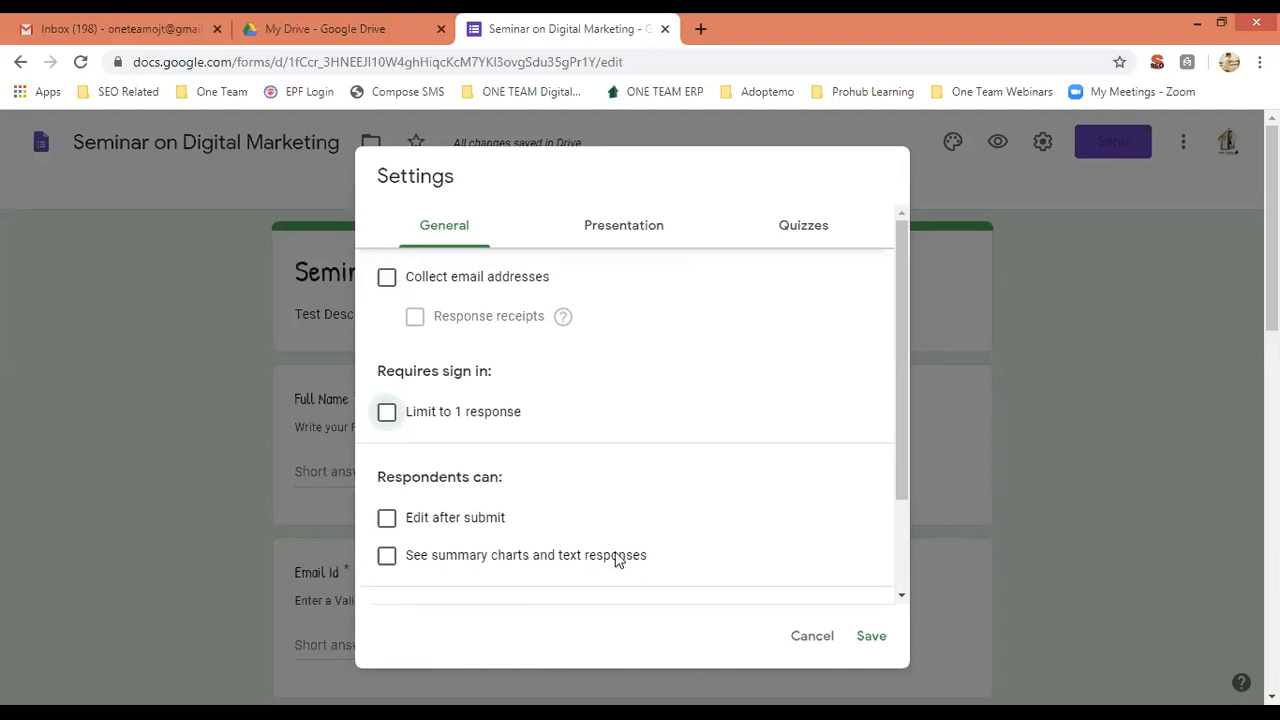
drag(903, 442, 900, 543)
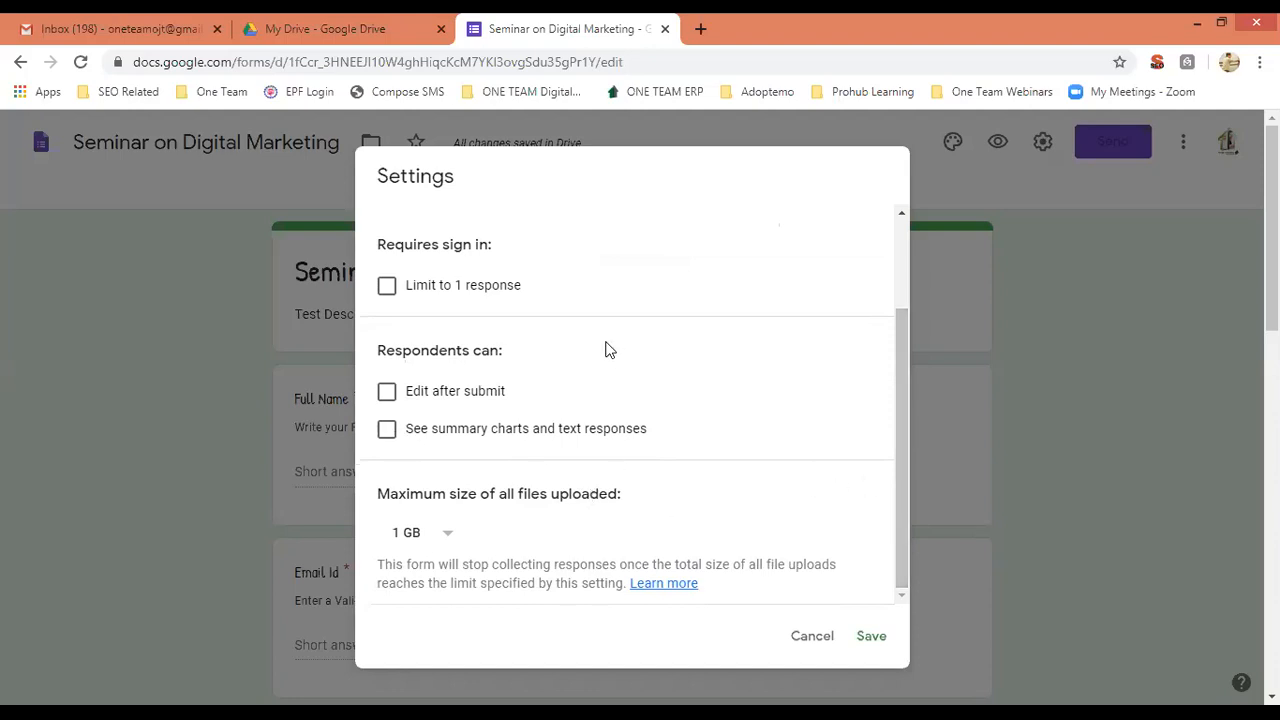
drag(899, 436, 898, 268)
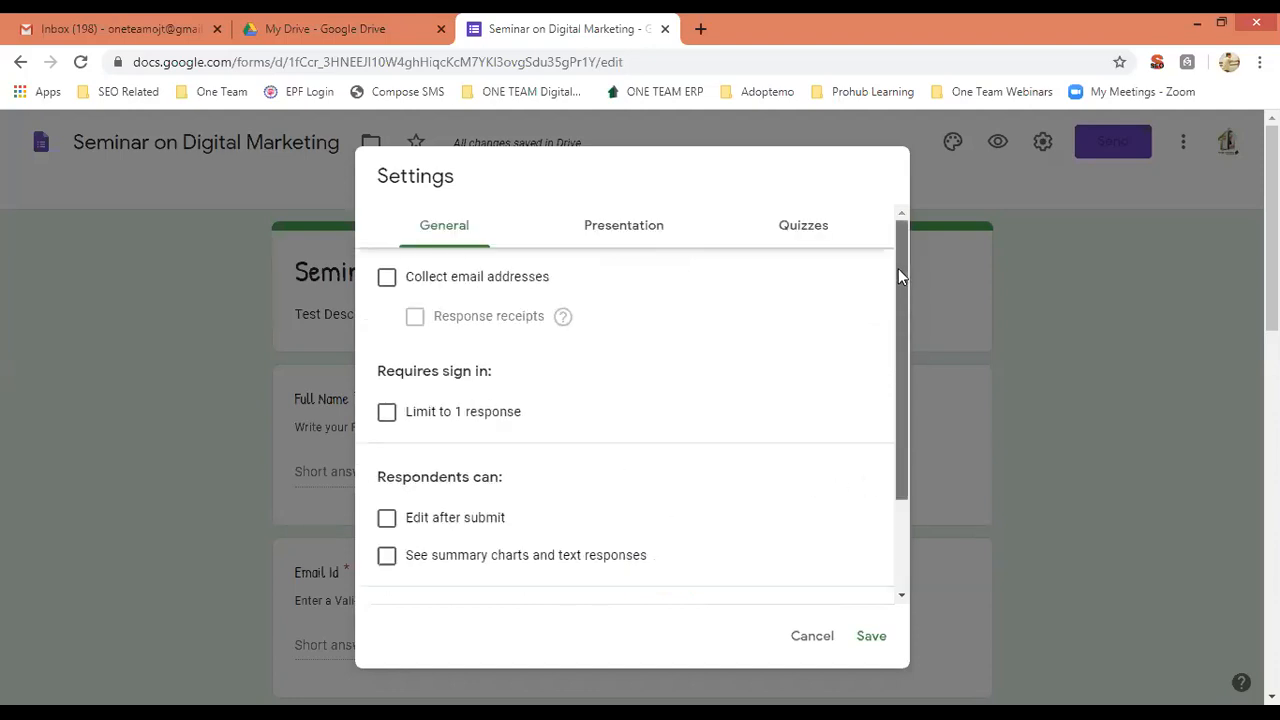
In Presentation, turn on the progress bar and turn off the submit-another-response link.
click(610, 234)
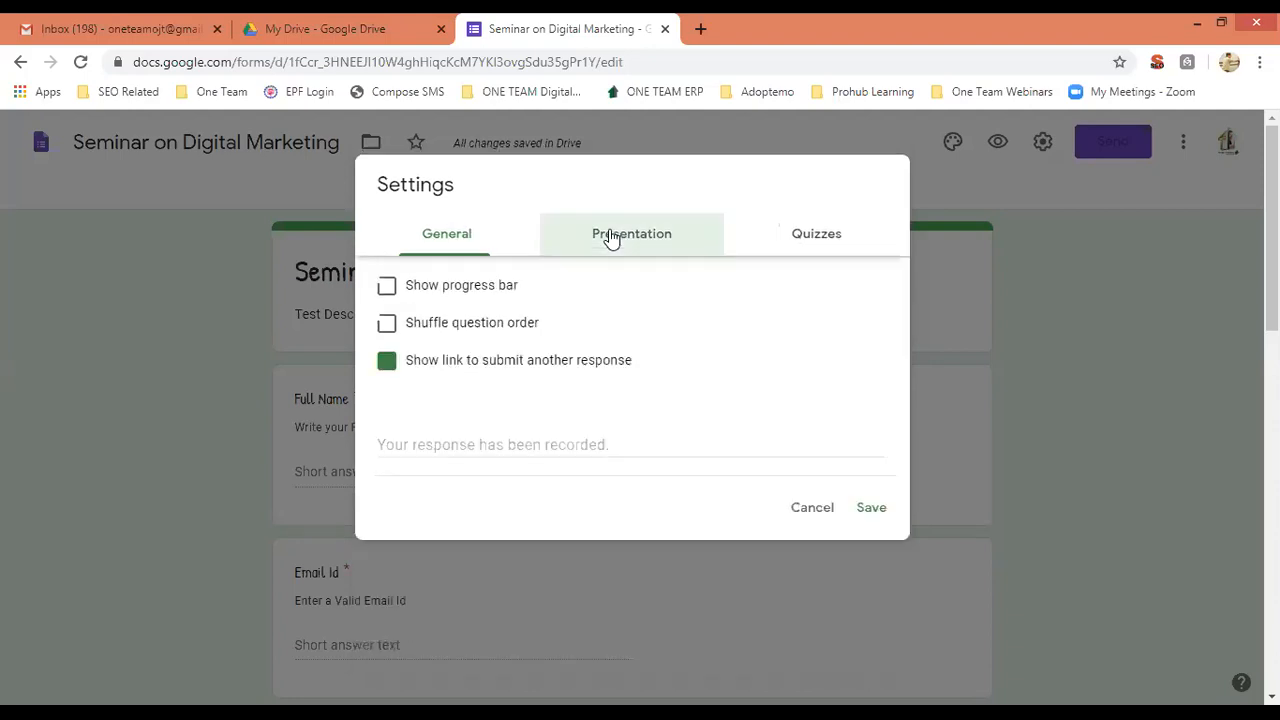
click(387, 288)
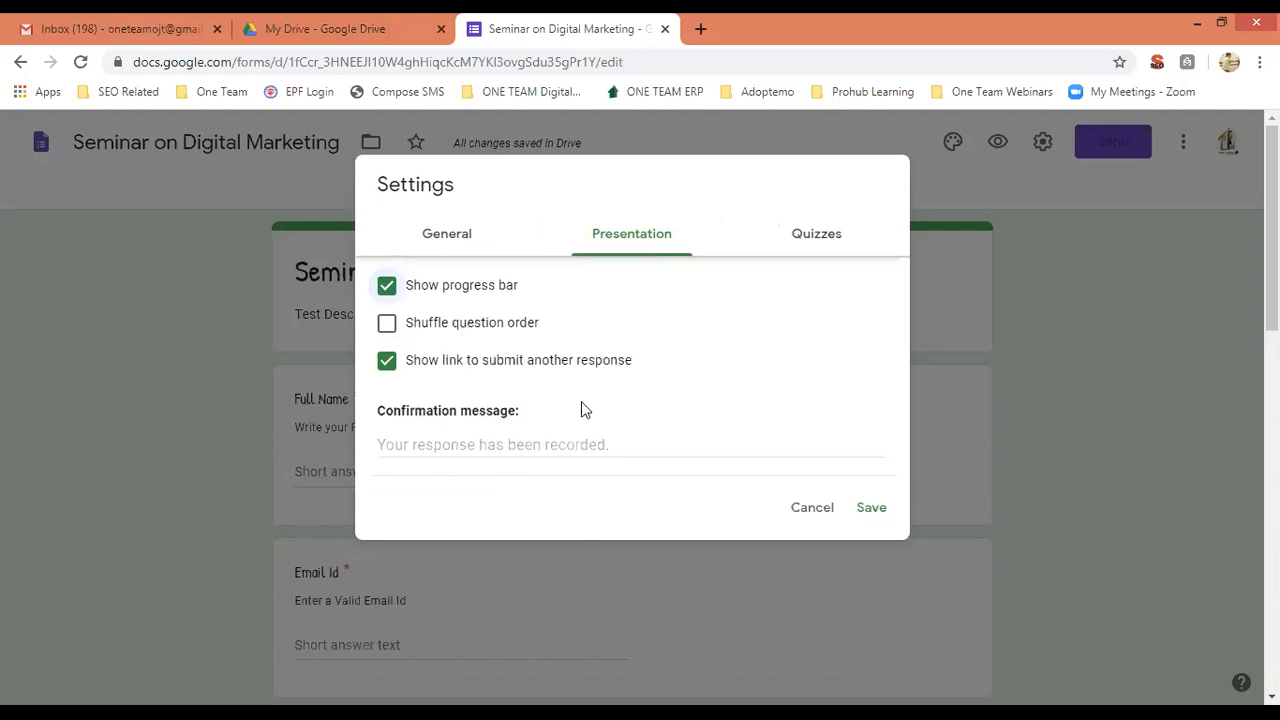
click(392, 330)
click(392, 330)
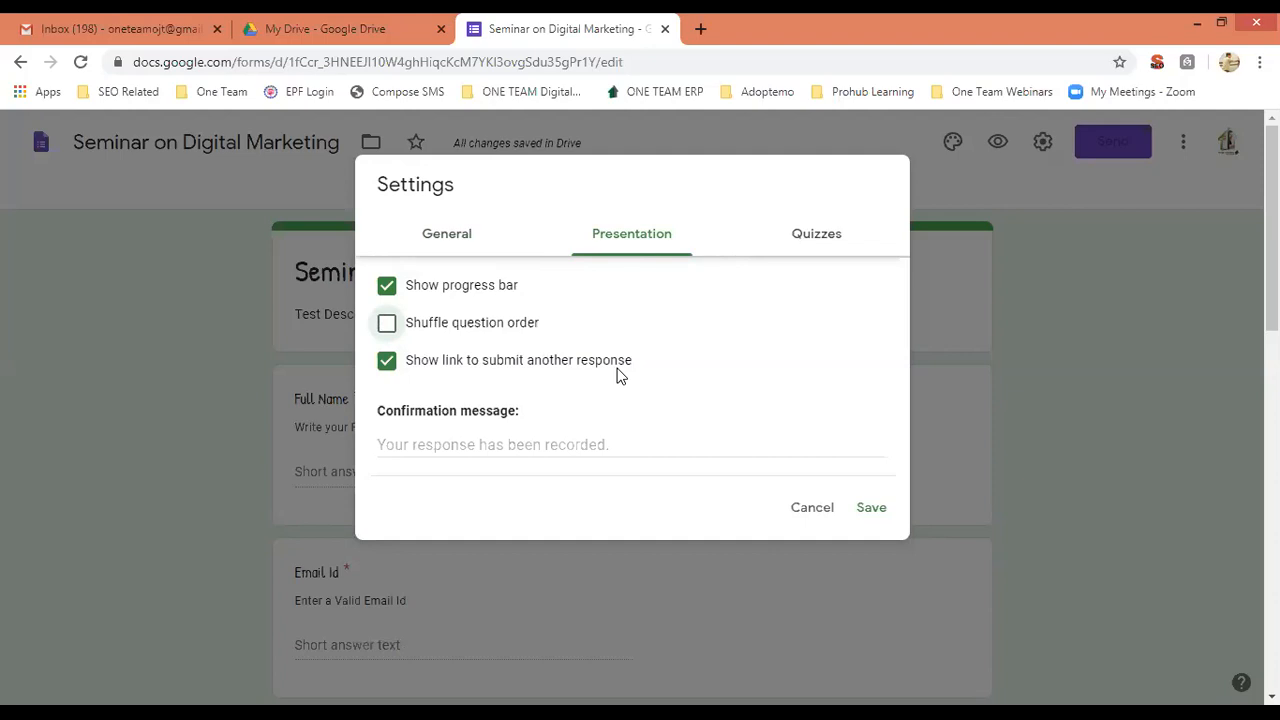
click(384, 364)
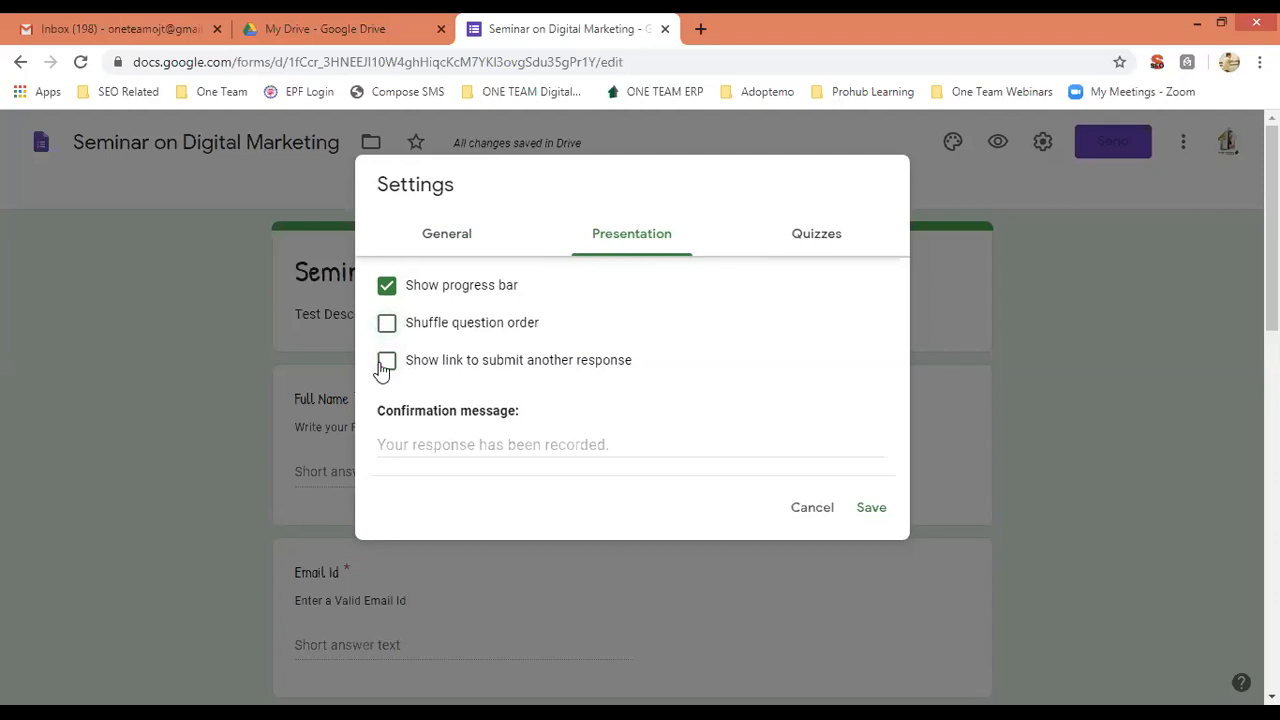
Set the confirmation message to 'Thank you for submitting the Form' and save.
click(506, 448)
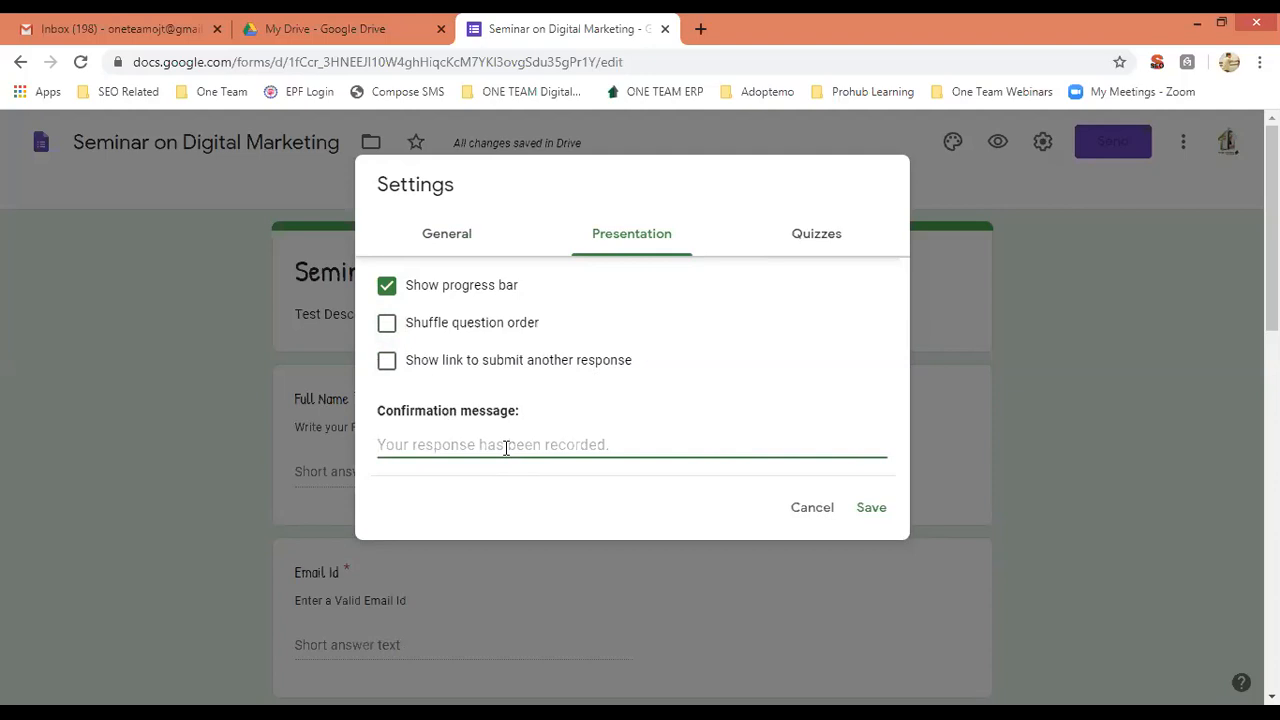
text(Thank you fir)
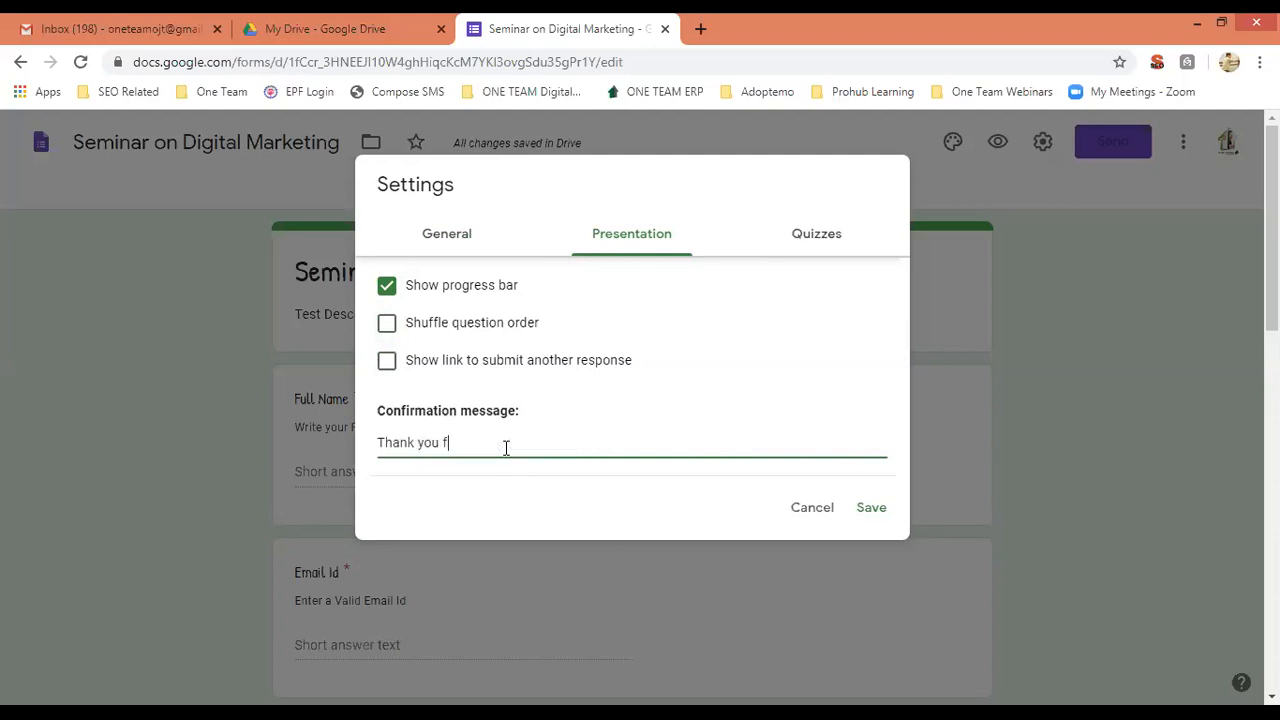
key(BackSpace)
key(BackSpace)
text(or submitting the Form)
click(872, 510)
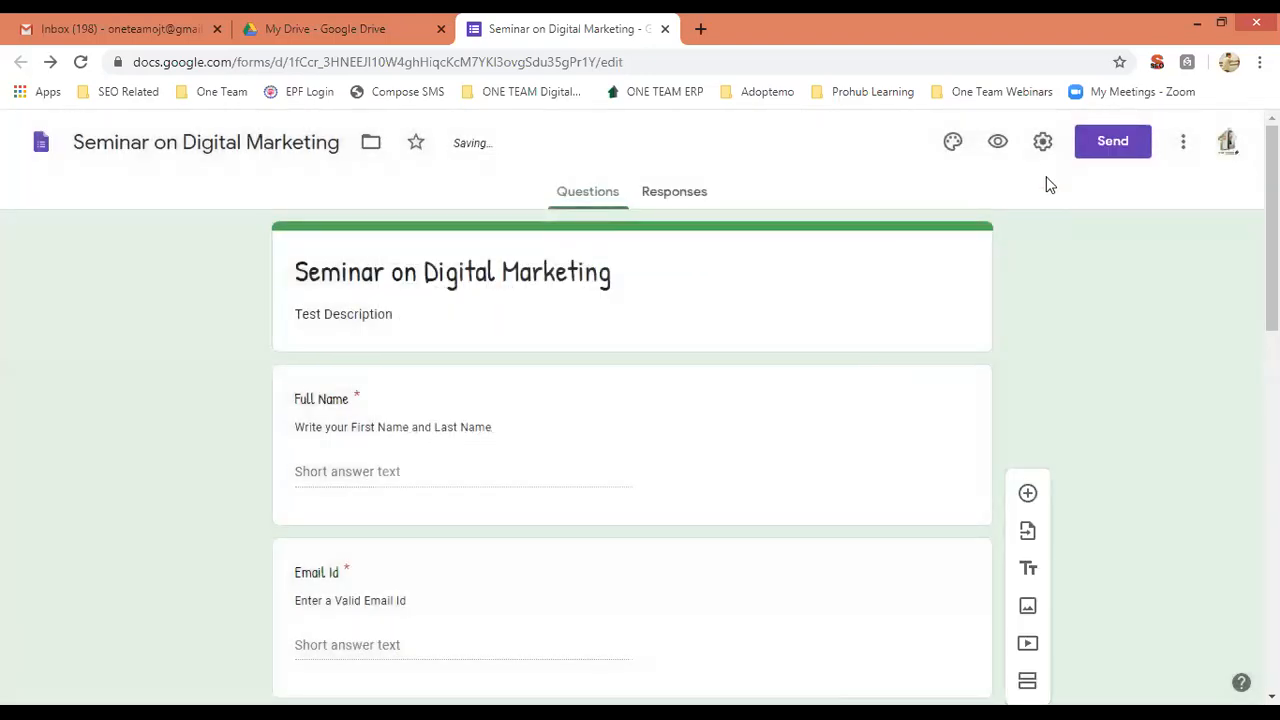
Reopen Settings and switch on 'Make this a quiz' in the Quizzes tab.
click(1043, 144)
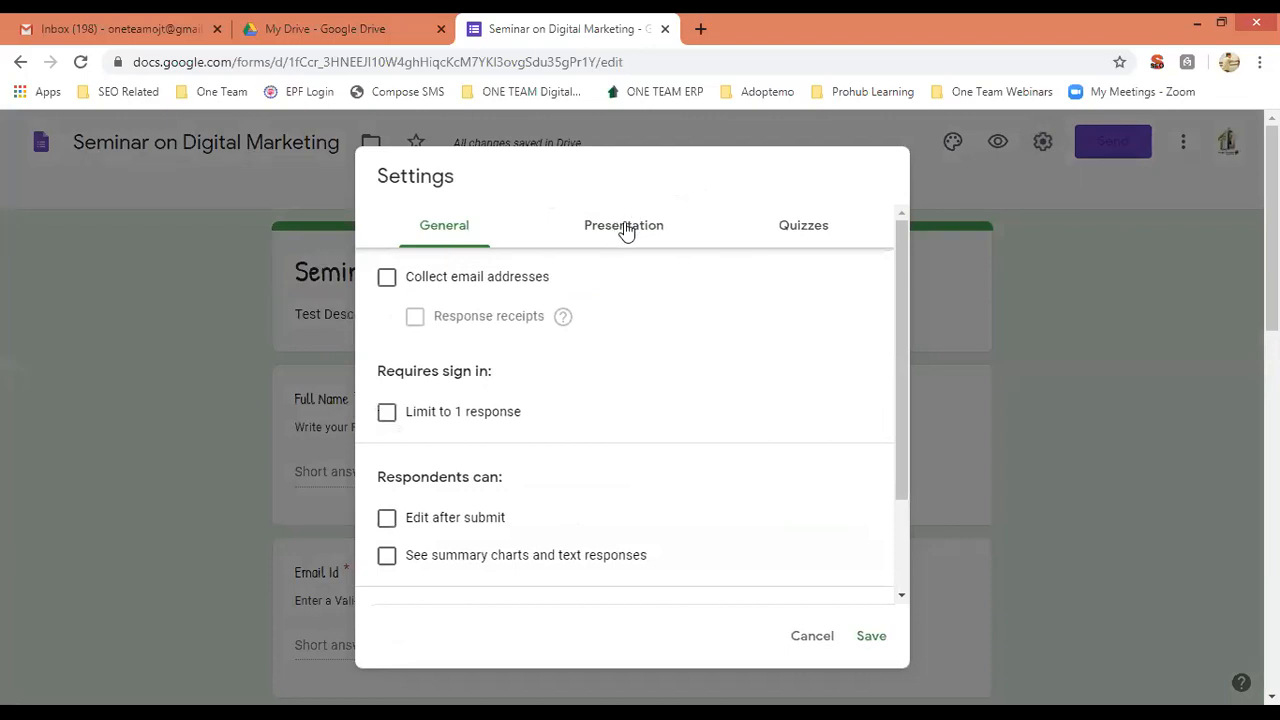
click(808, 230)
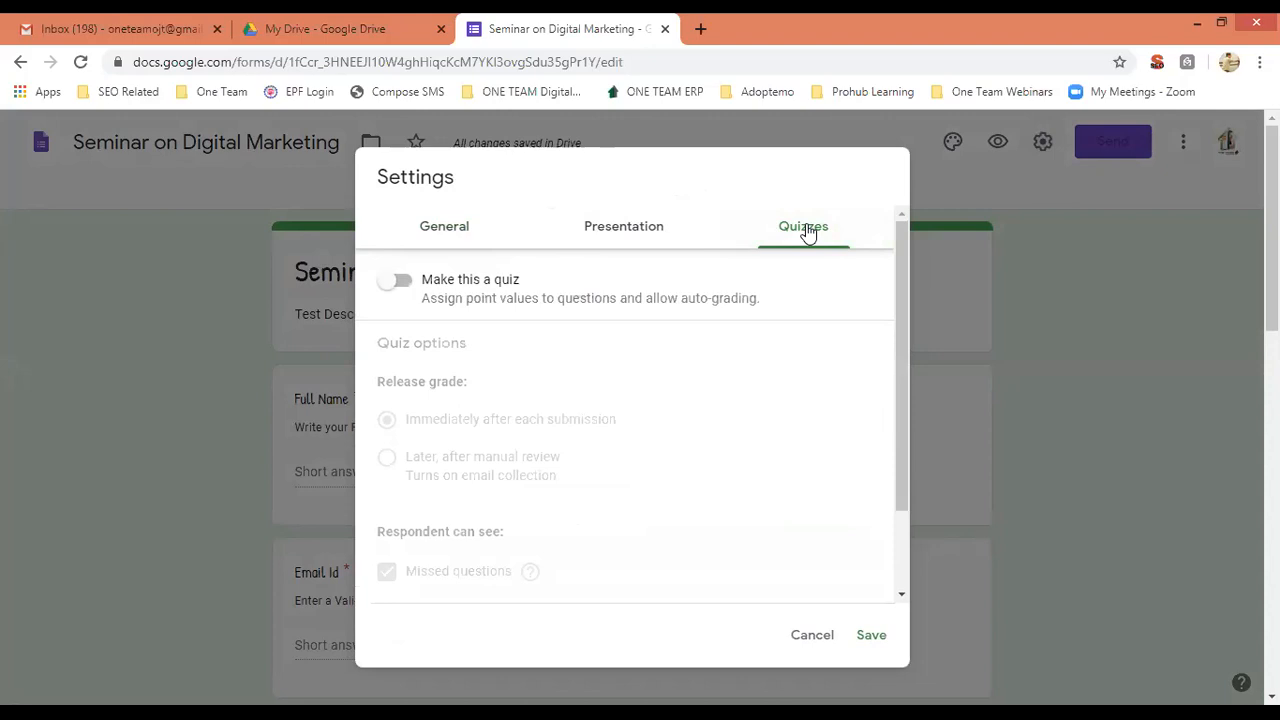
click(403, 284)
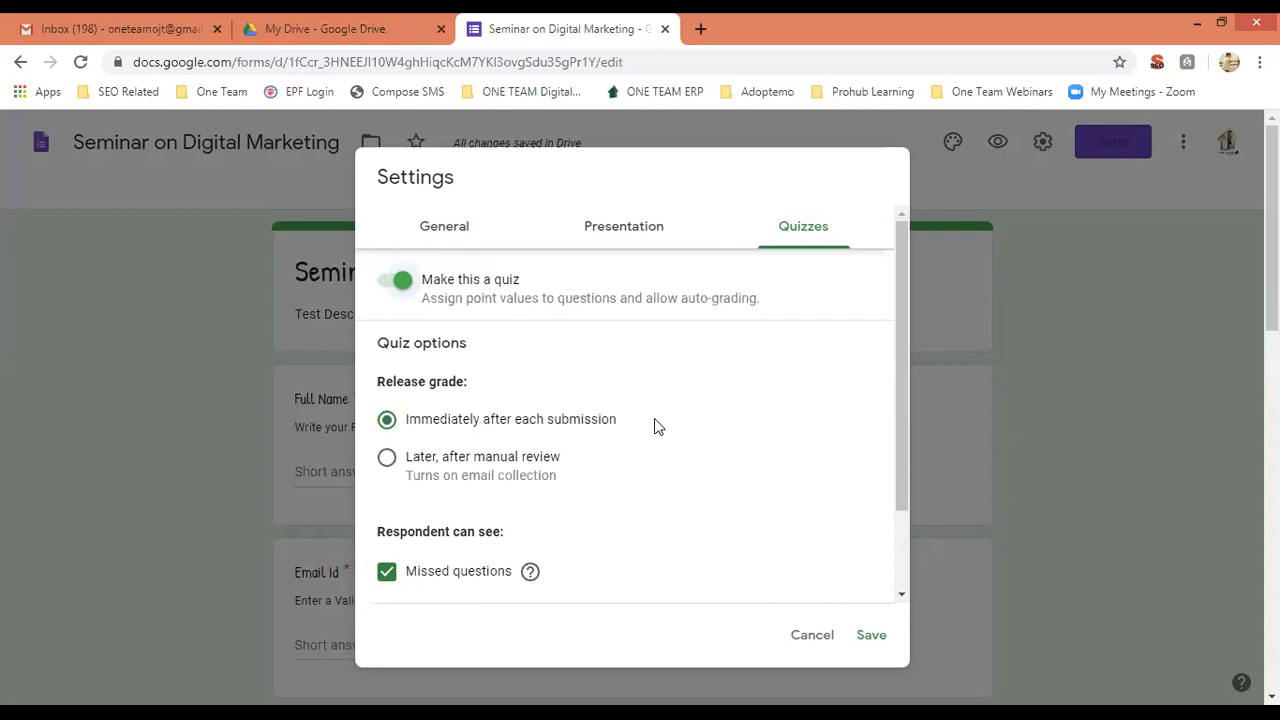
Switch off 'Make this a quiz' in the Quizzes settings and save the change.
click(396, 280)
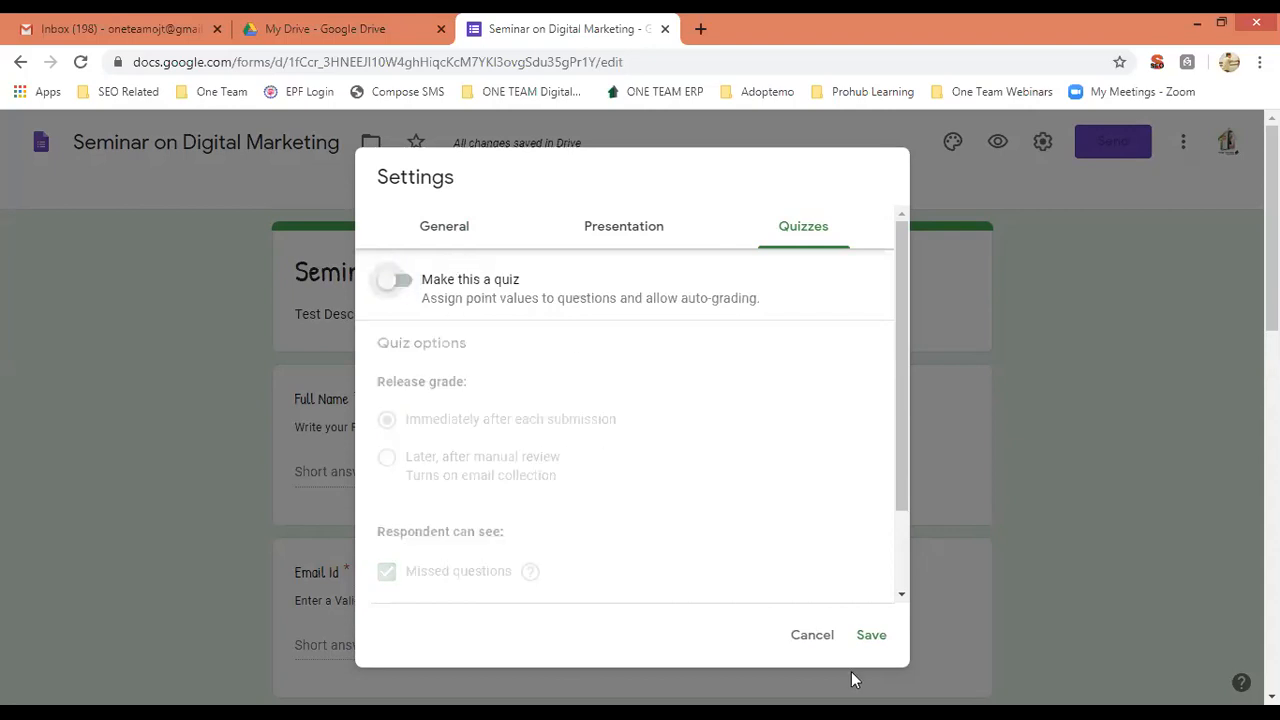
click(870, 638)
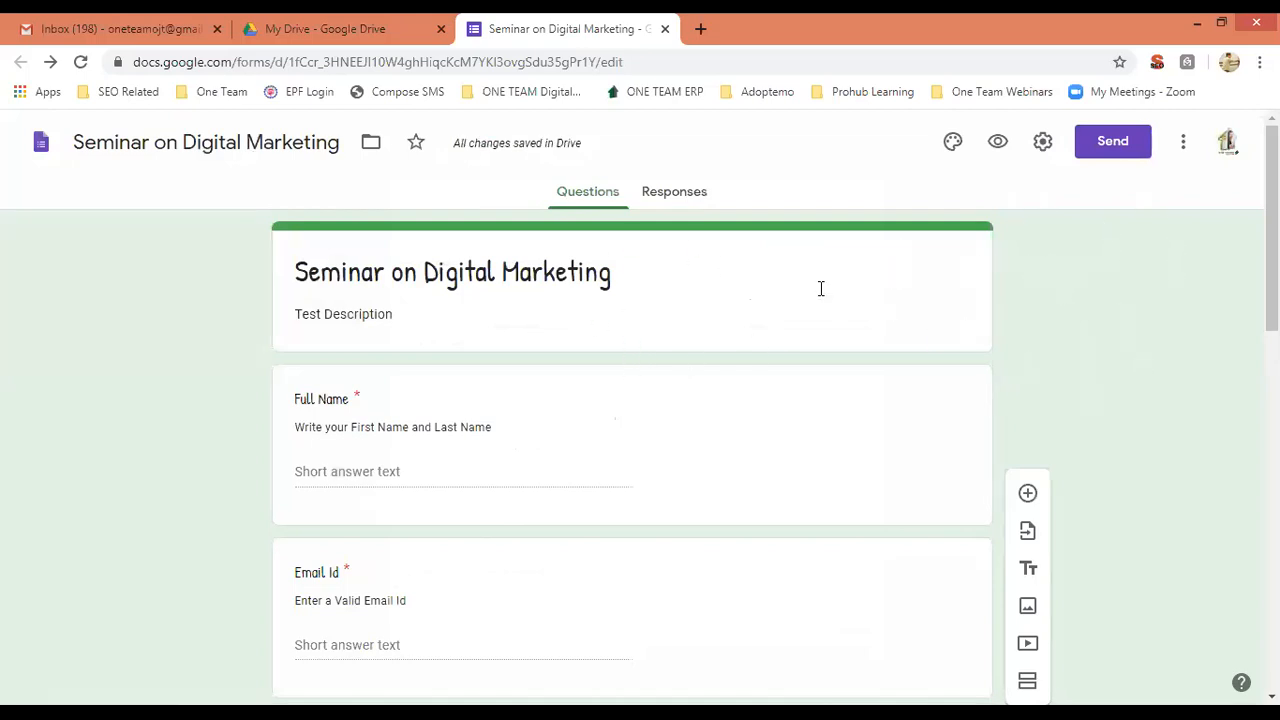
scroll(632, 400, down, 10)
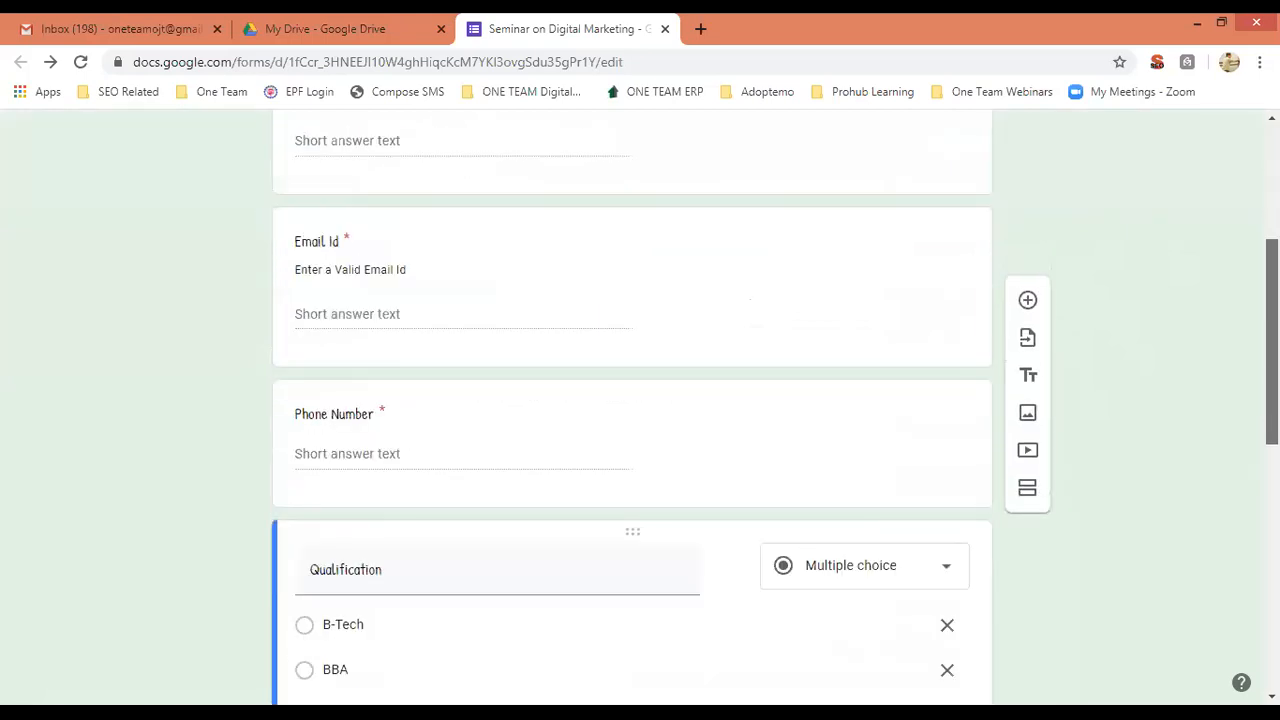
scroll(632, 400, up, 12)
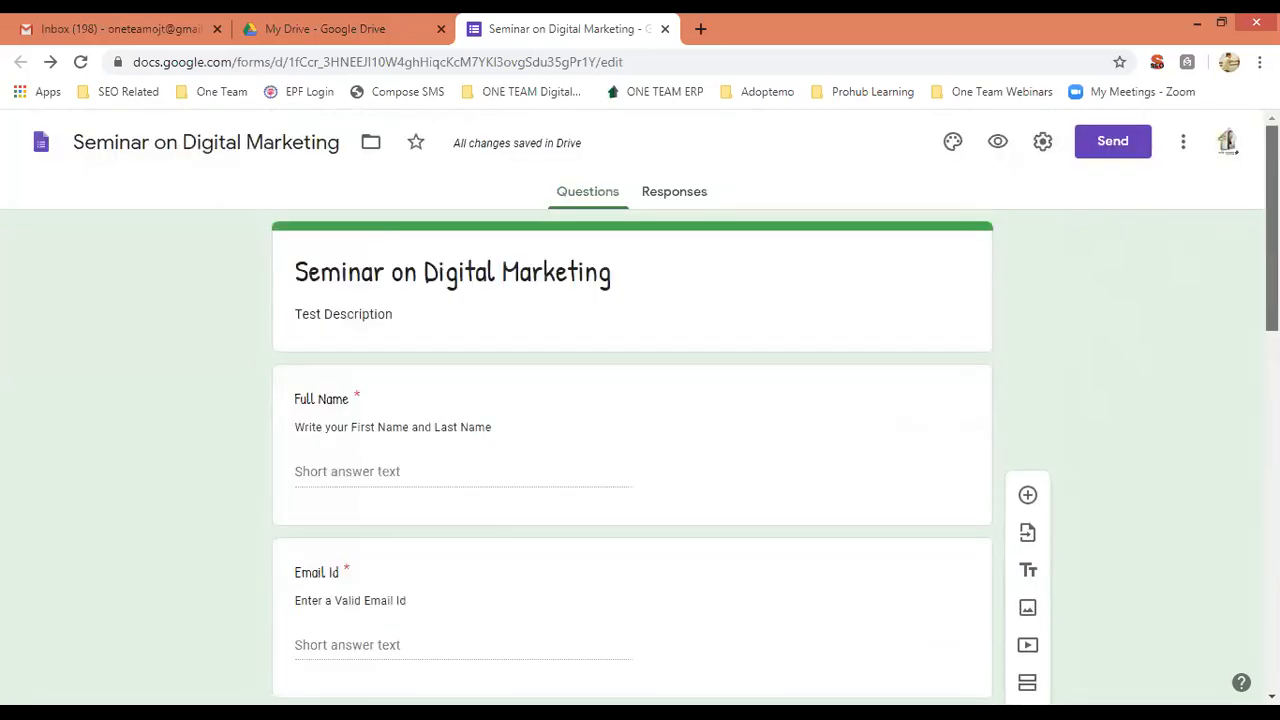
scroll(632, 400, down, 2)
scroll(632, 400, down, 8)
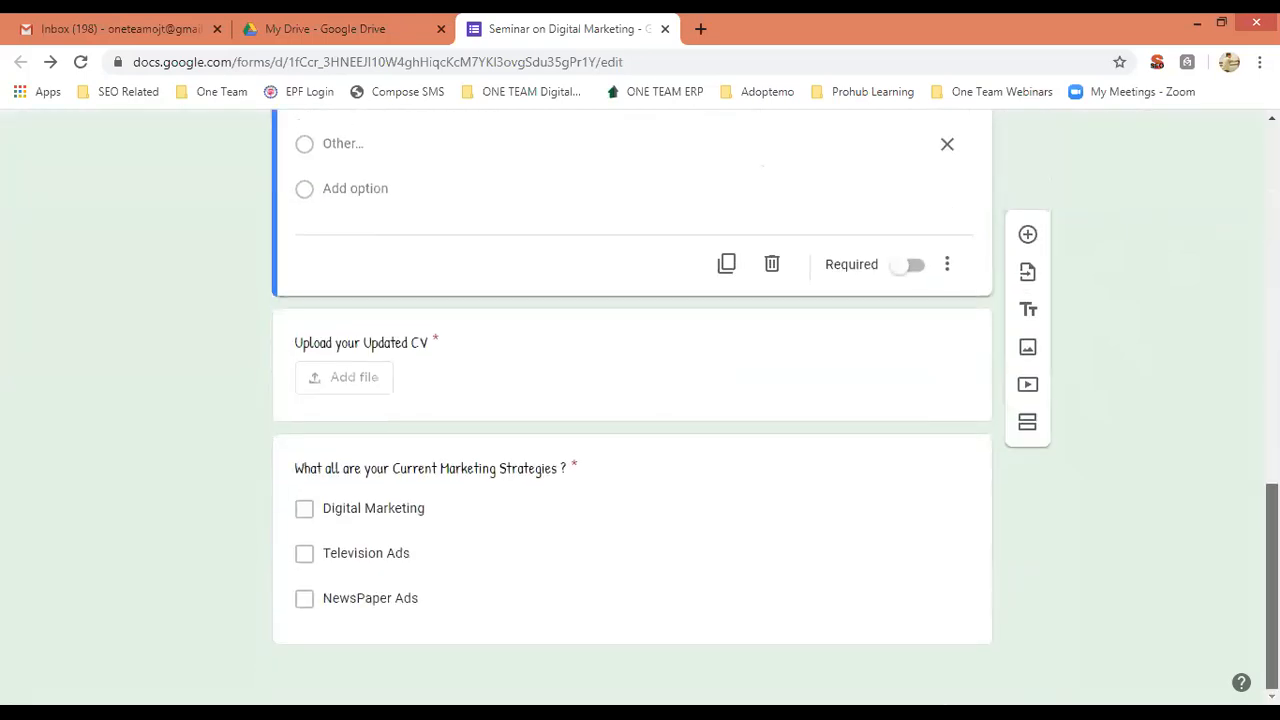
scroll(632, 400, up, 10)
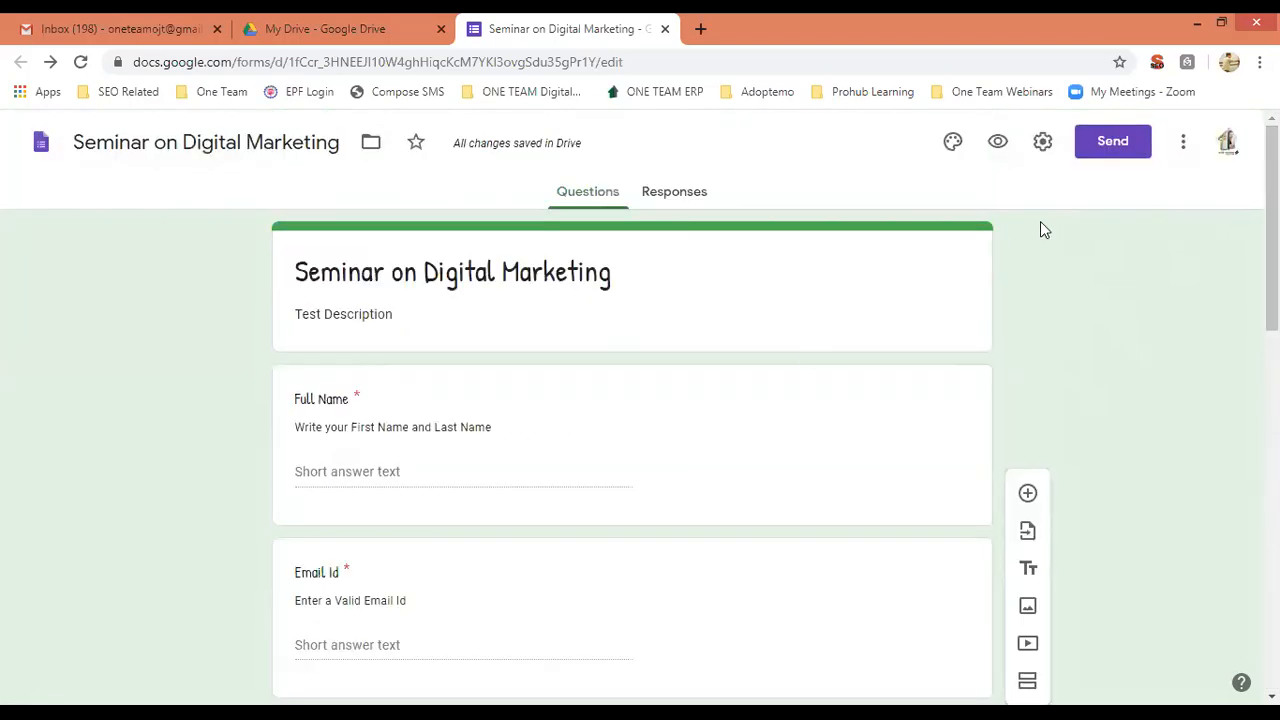
click(1183, 145)
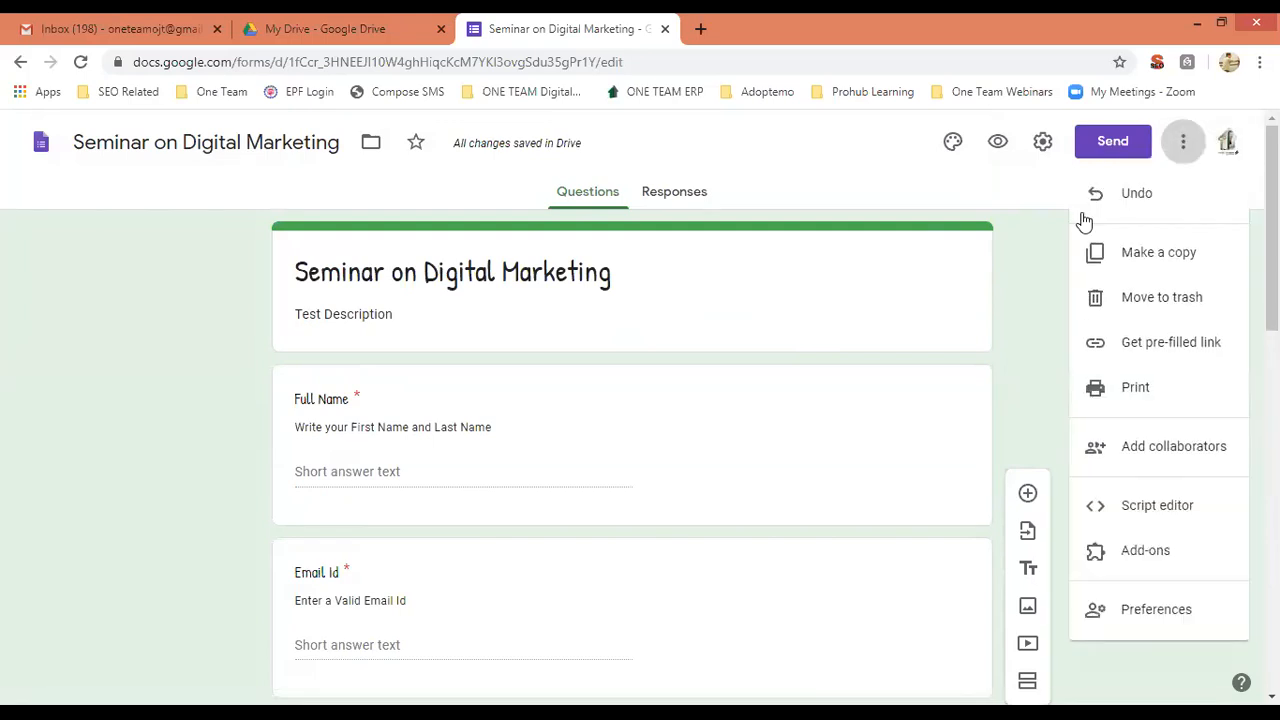
click(1025, 277)
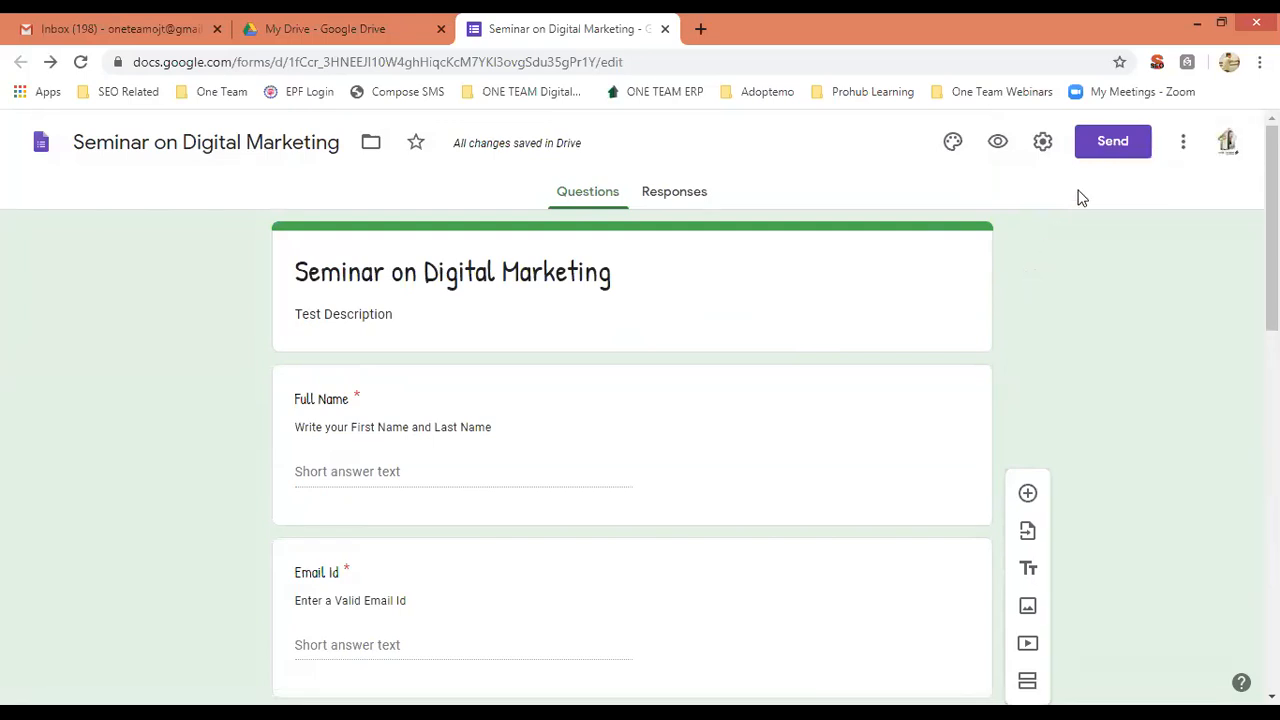
In the Send form email option, address the invitation to the matching contact.
click(1103, 148)
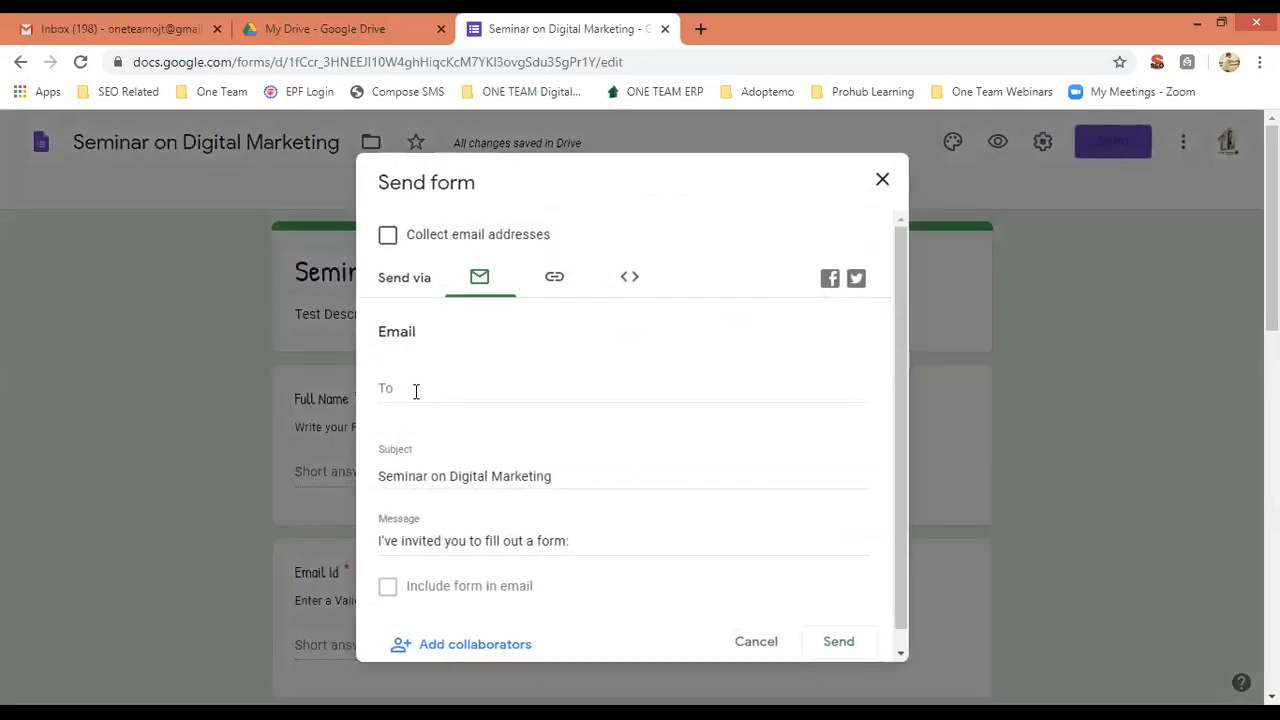
click(468, 380)
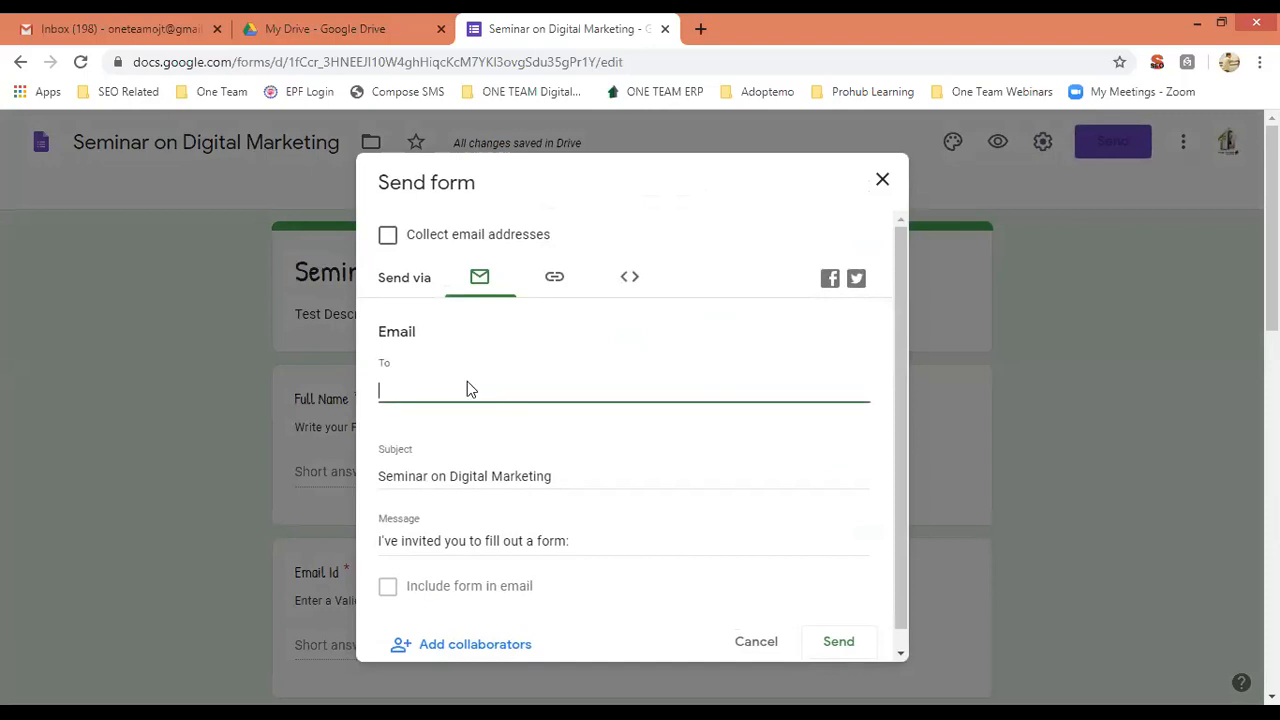
text(dil)
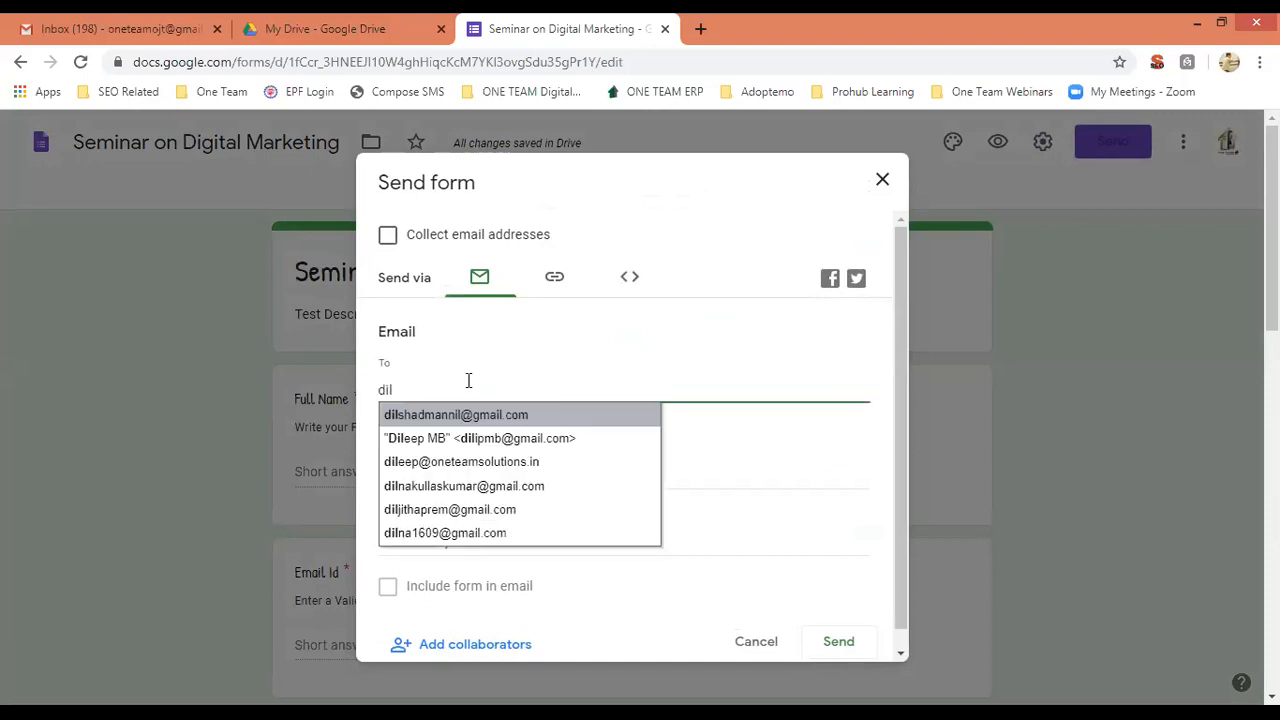
click(476, 440)
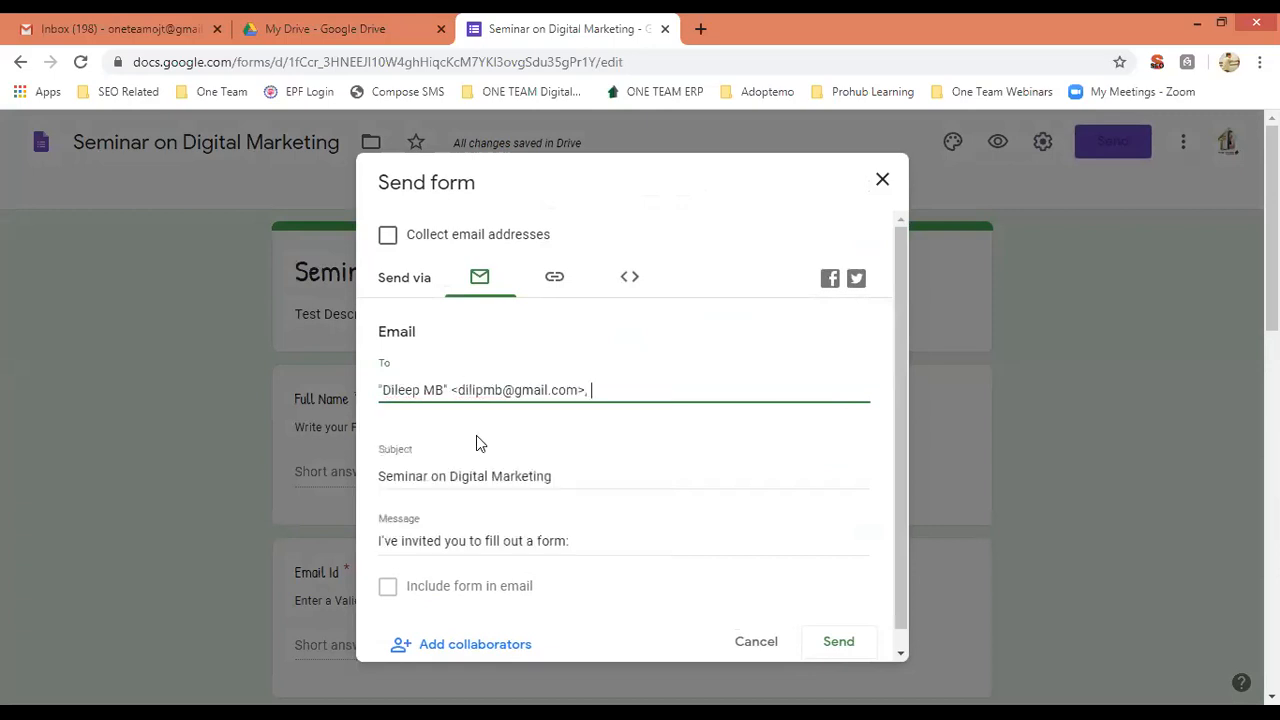
click(573, 476)
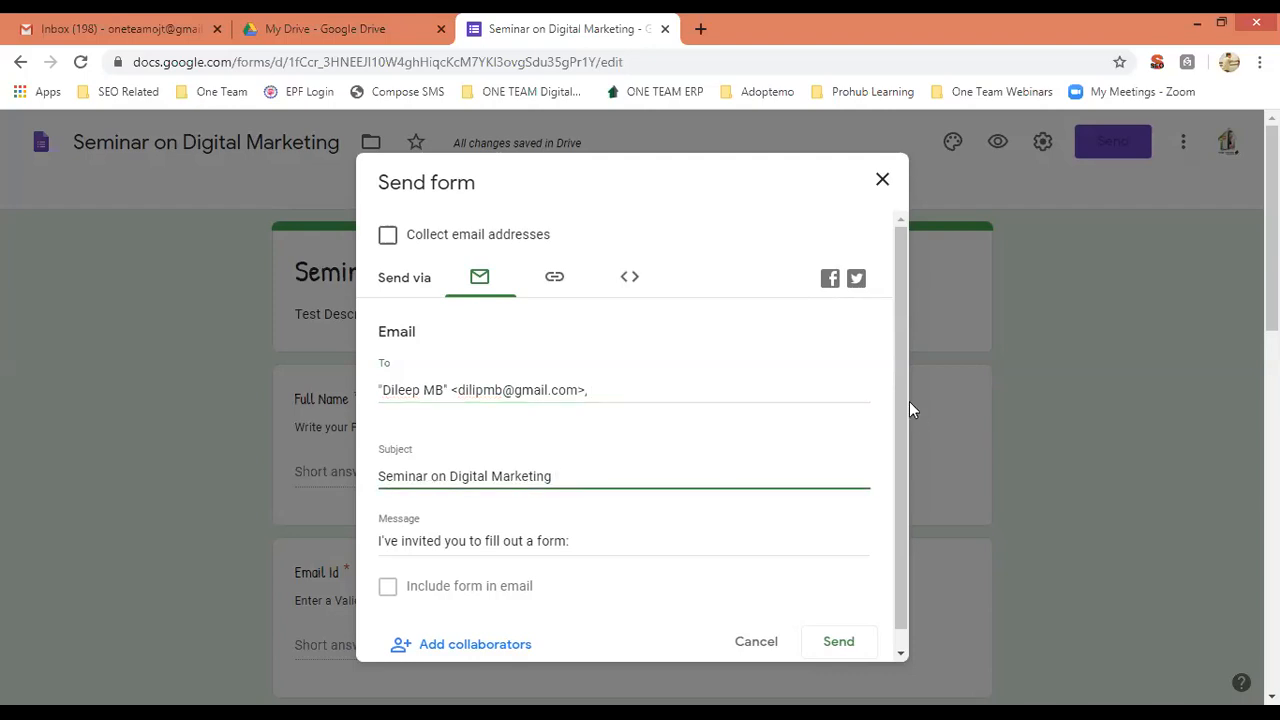
drag(906, 455, 903, 481)
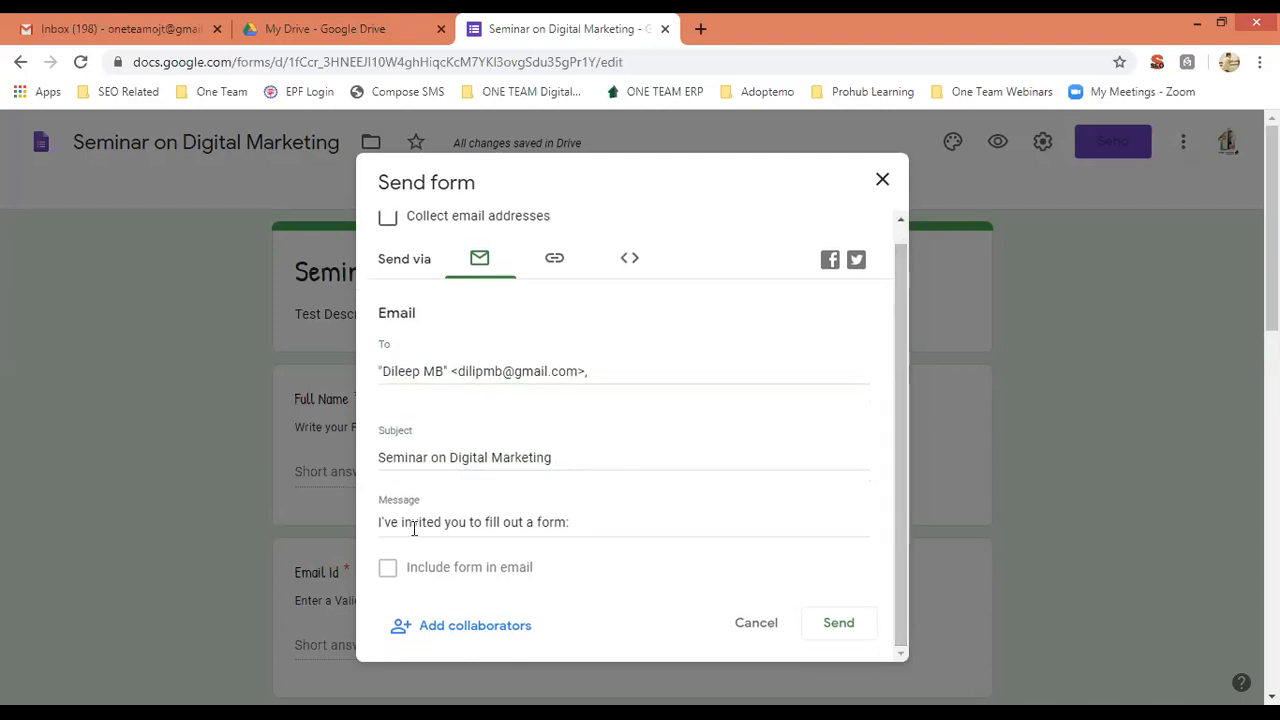
Replace the default message with 'Hello,' and 'Please fill up this Form and submit' on a new line.
click(573, 522)
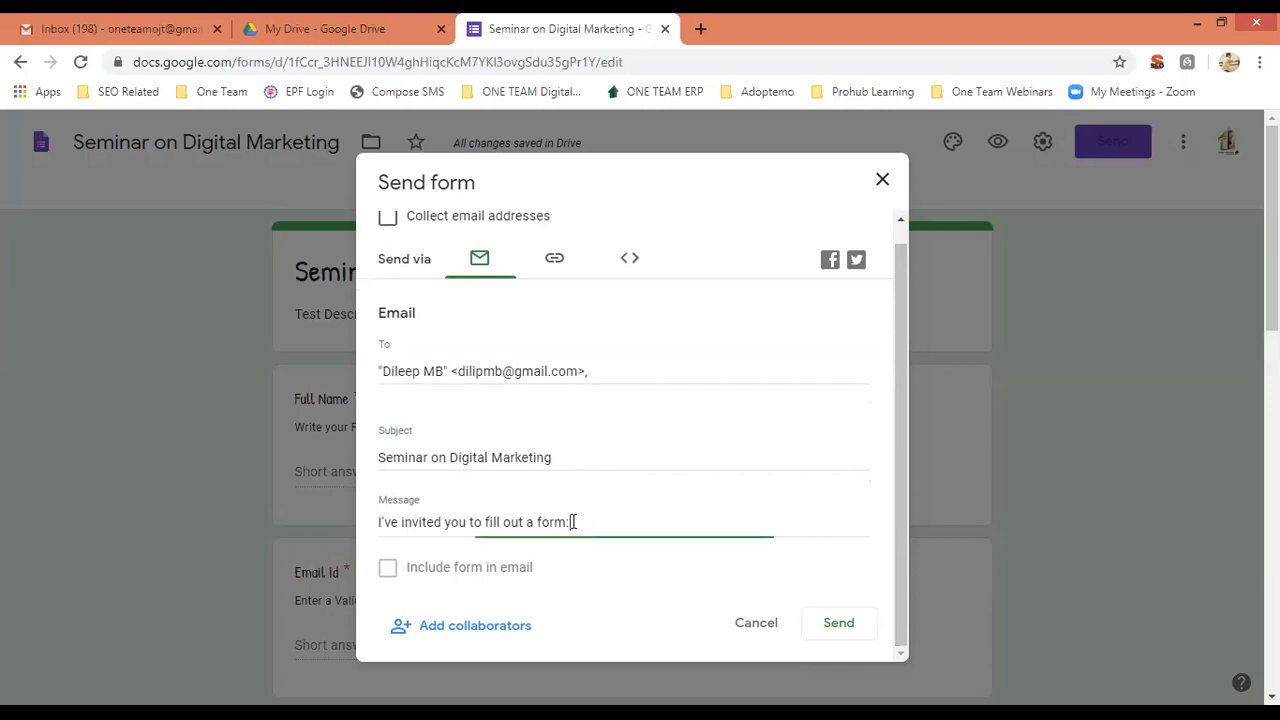
drag(570, 522, 369, 537)
text(Hello,)
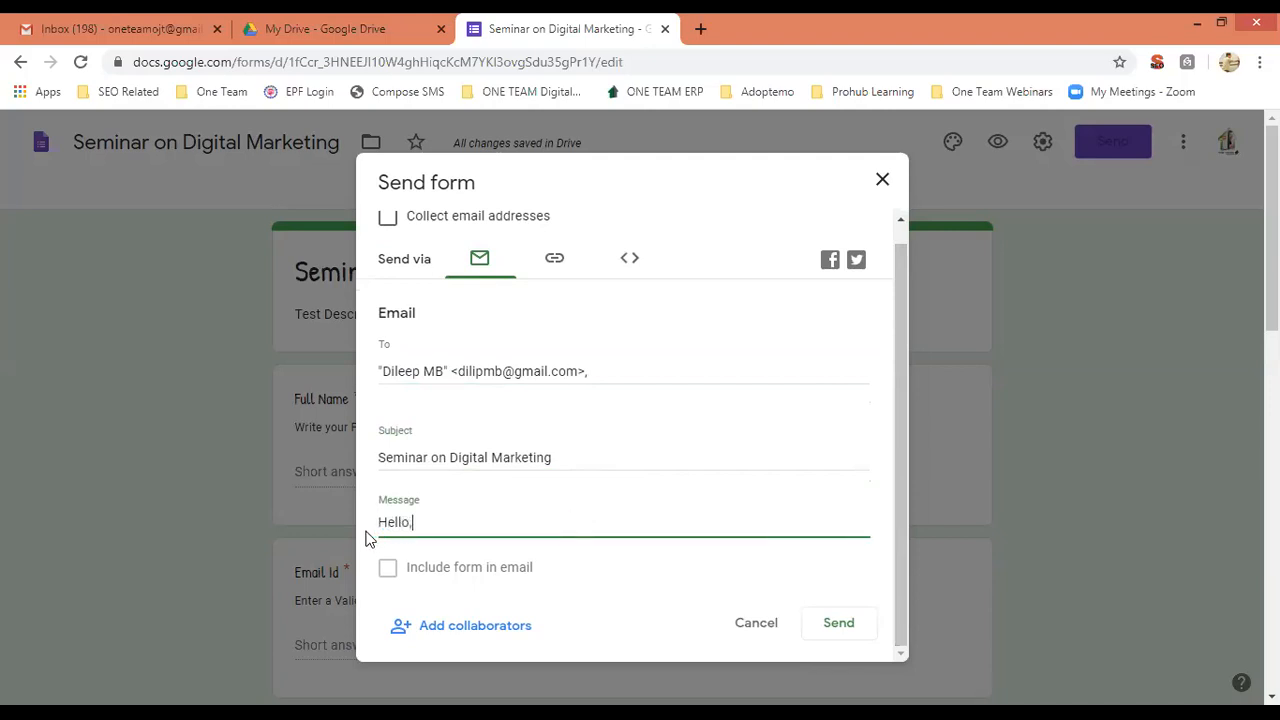
key(Return)
text(Pleasen)
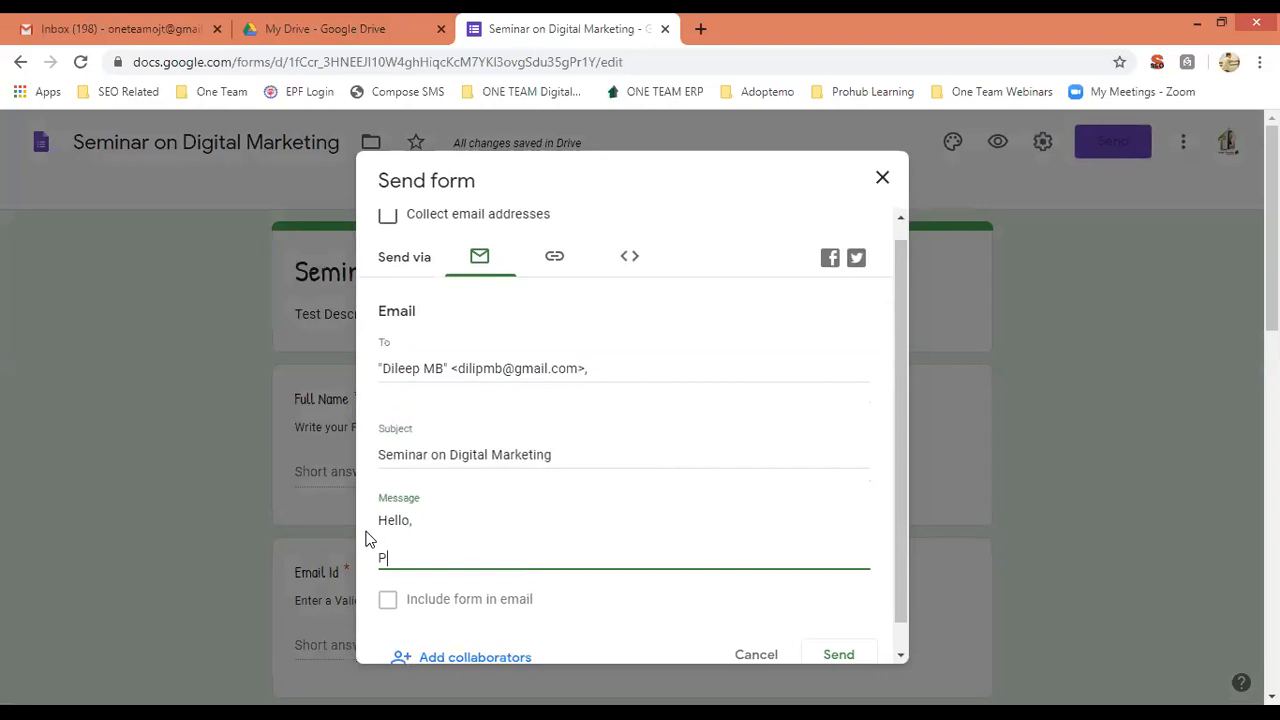
key(BackSpace)
key(BackSpace)
text(fill up )
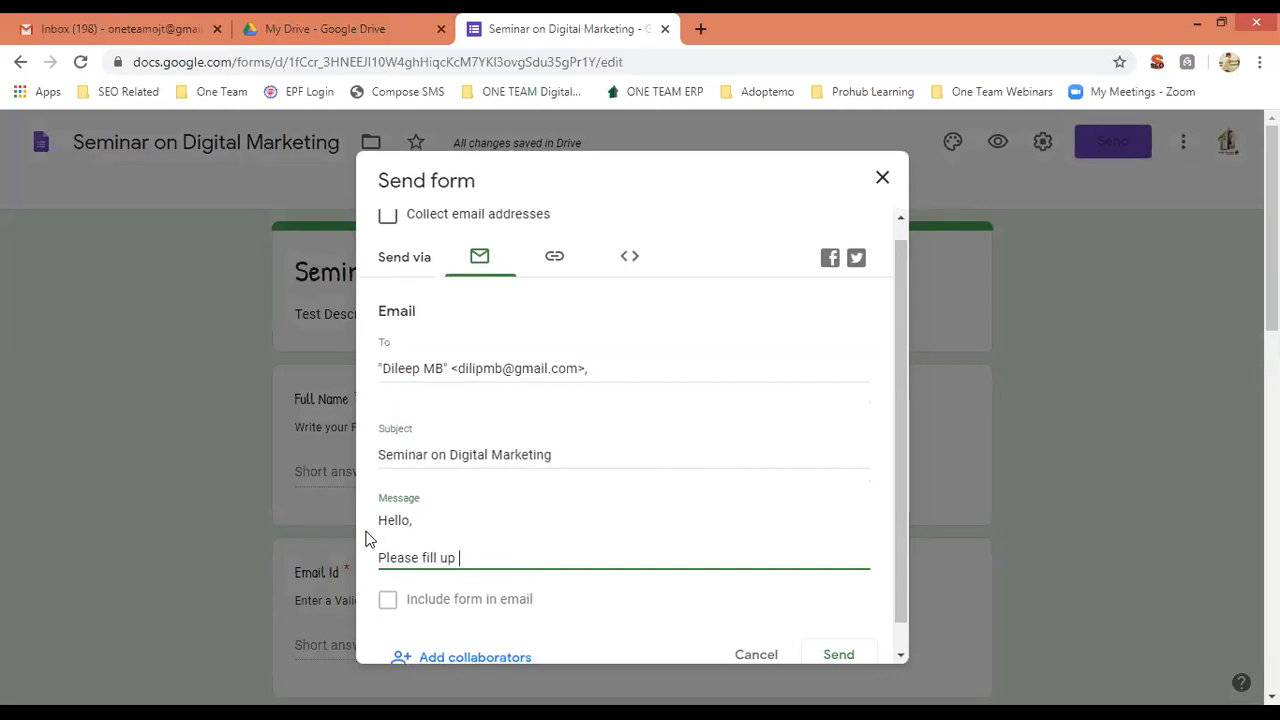
text(this Form and submit)
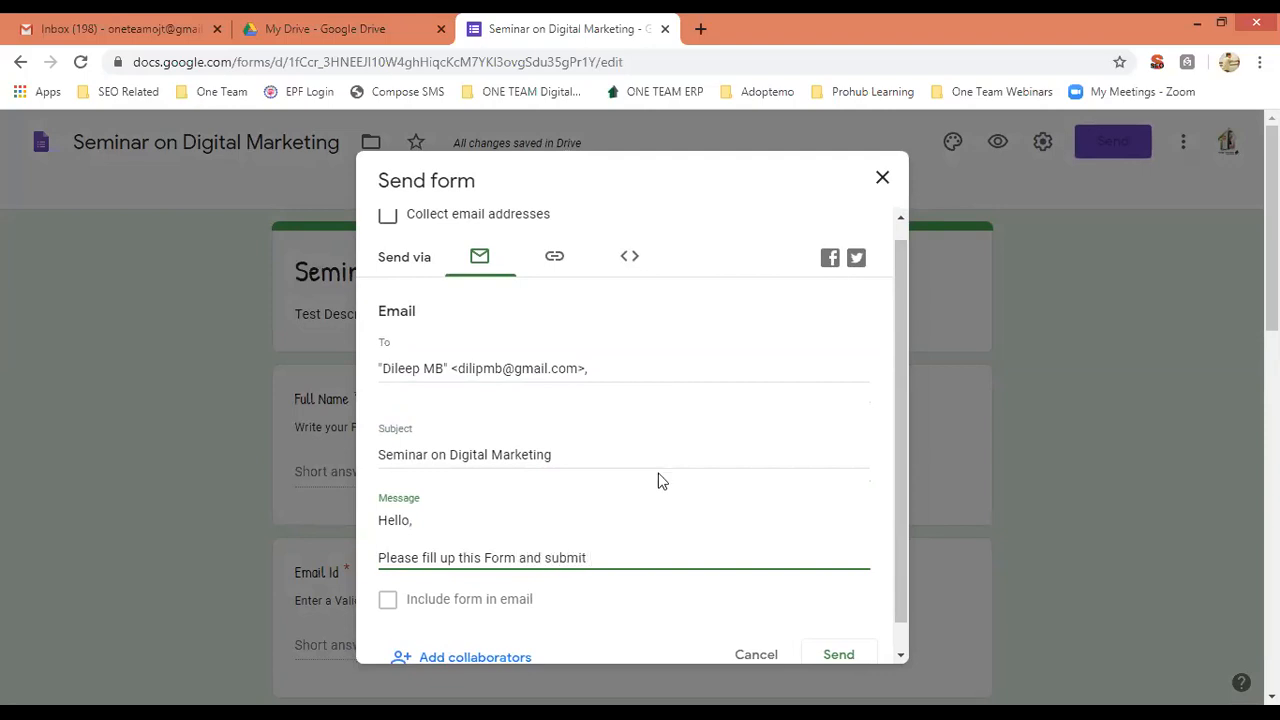
drag(898, 505, 900, 543)
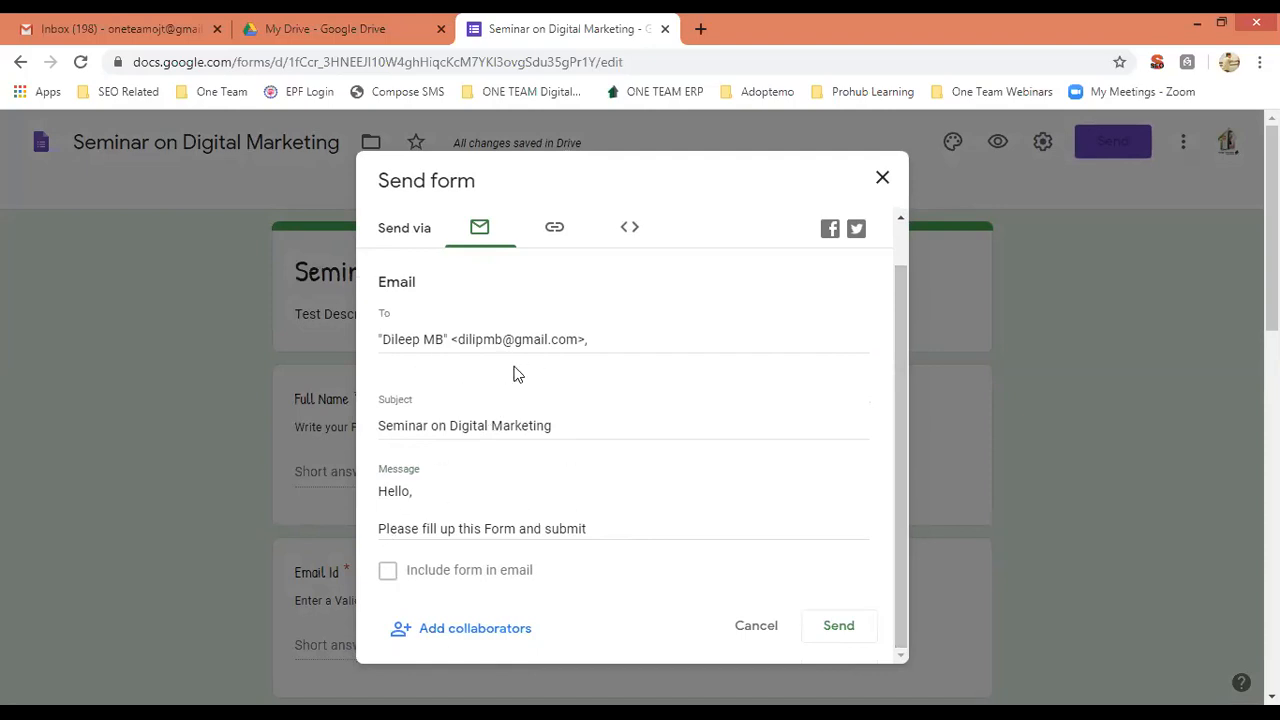
drag(900, 463, 898, 410)
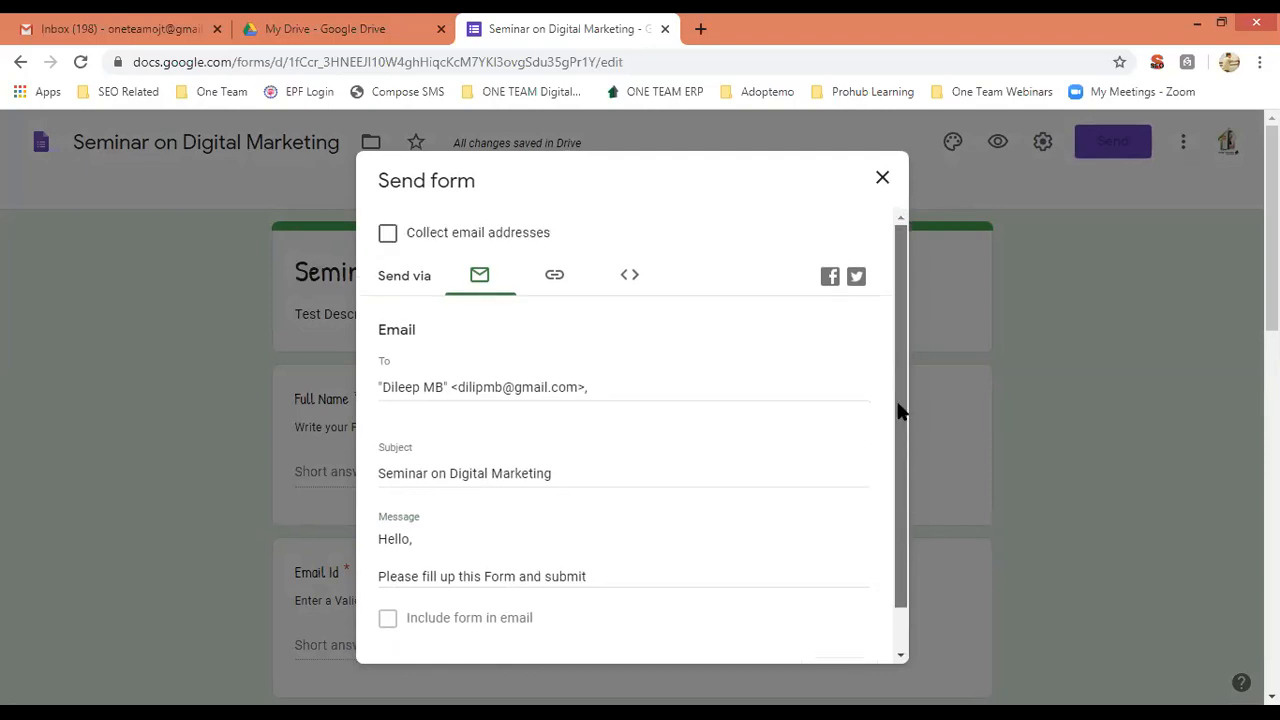
scroll(901, 470, down, 1)
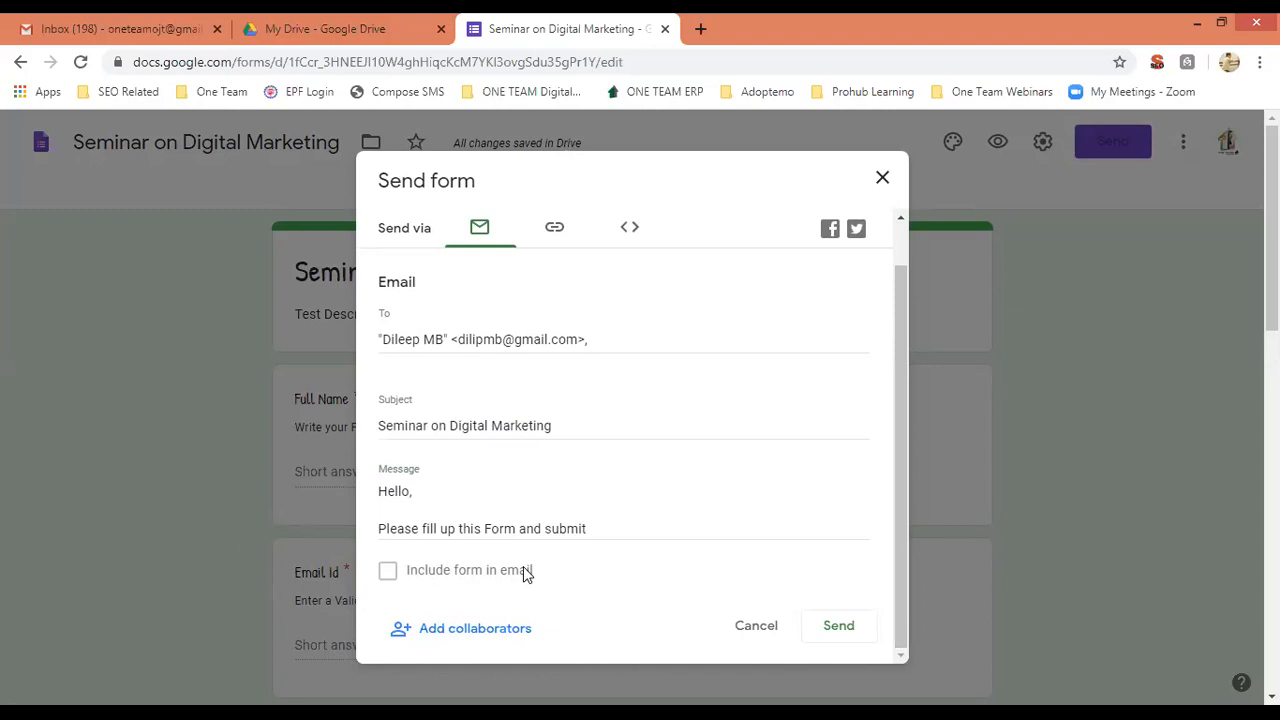
Copy the form's shortened link, then check Embed HTML, which is blocked by File Upload questions.
click(557, 232)
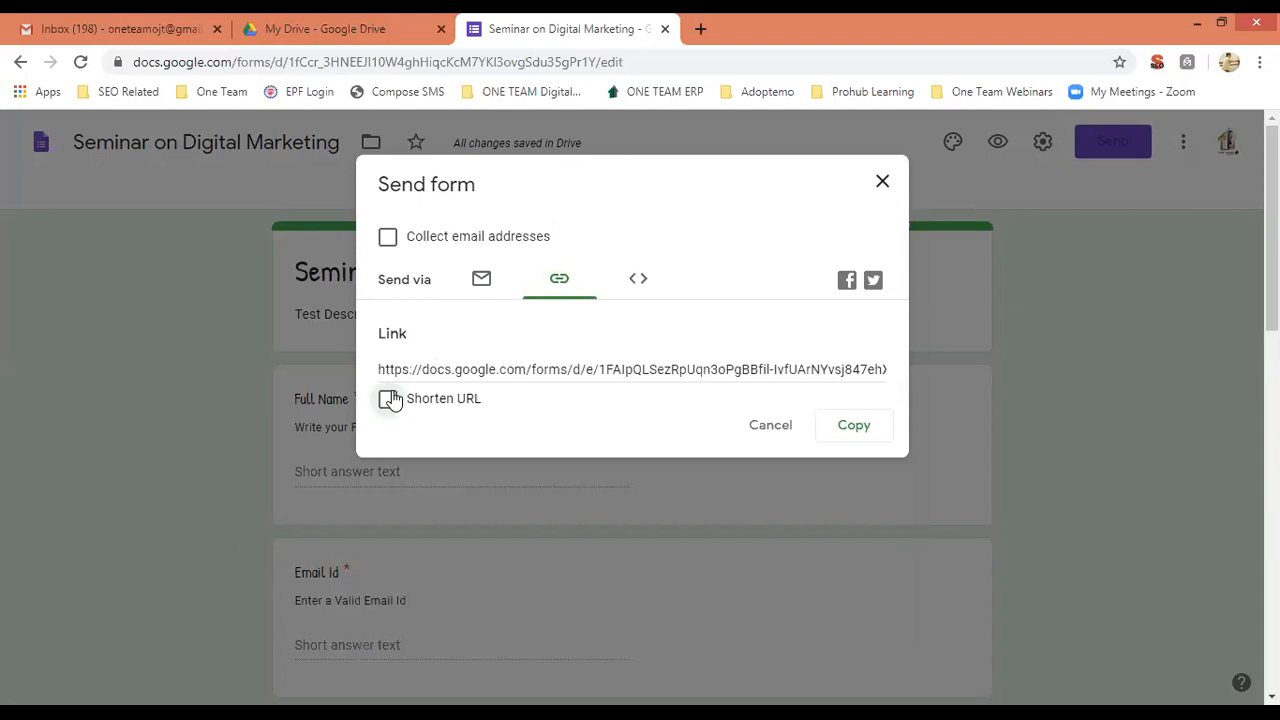
click(448, 372)
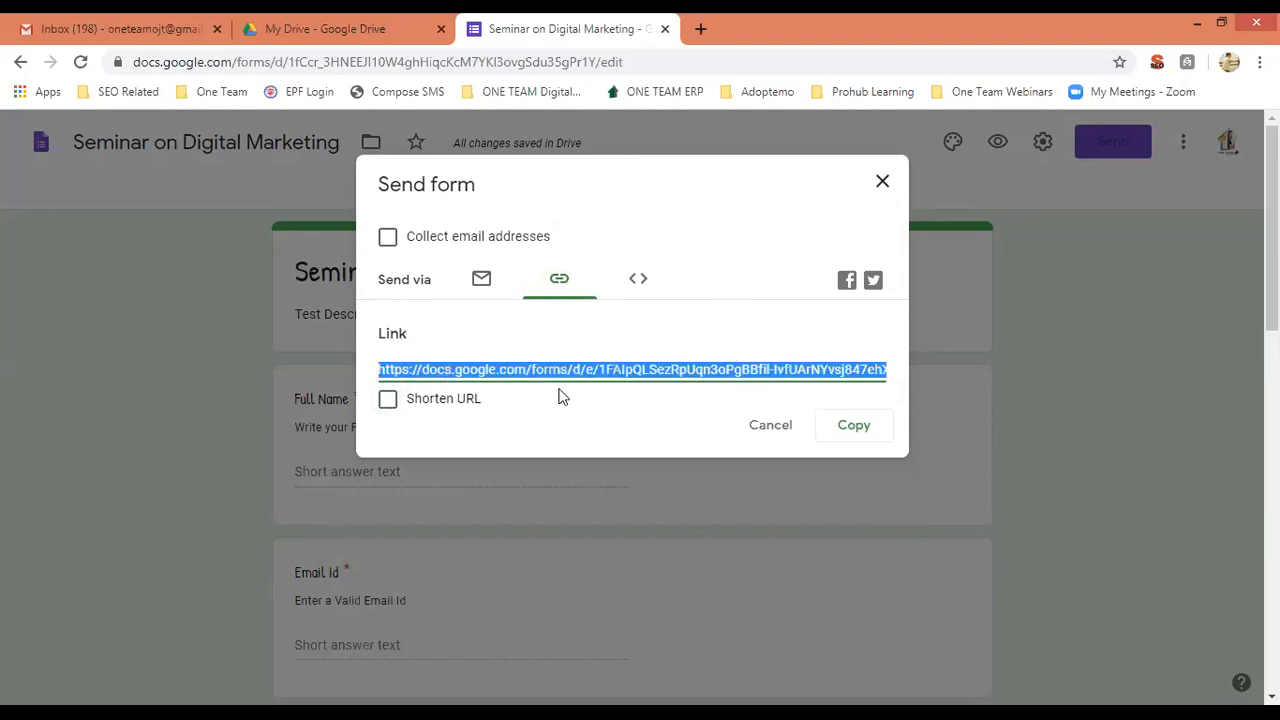
click(389, 401)
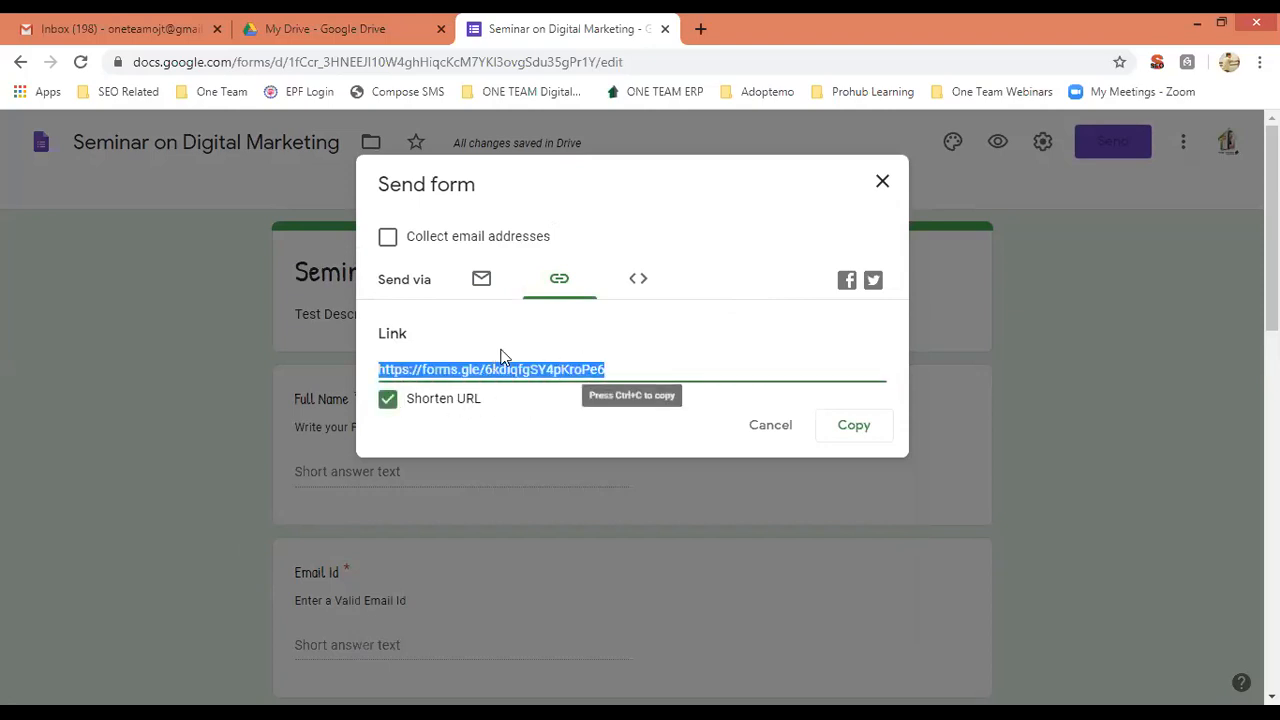
click(853, 437)
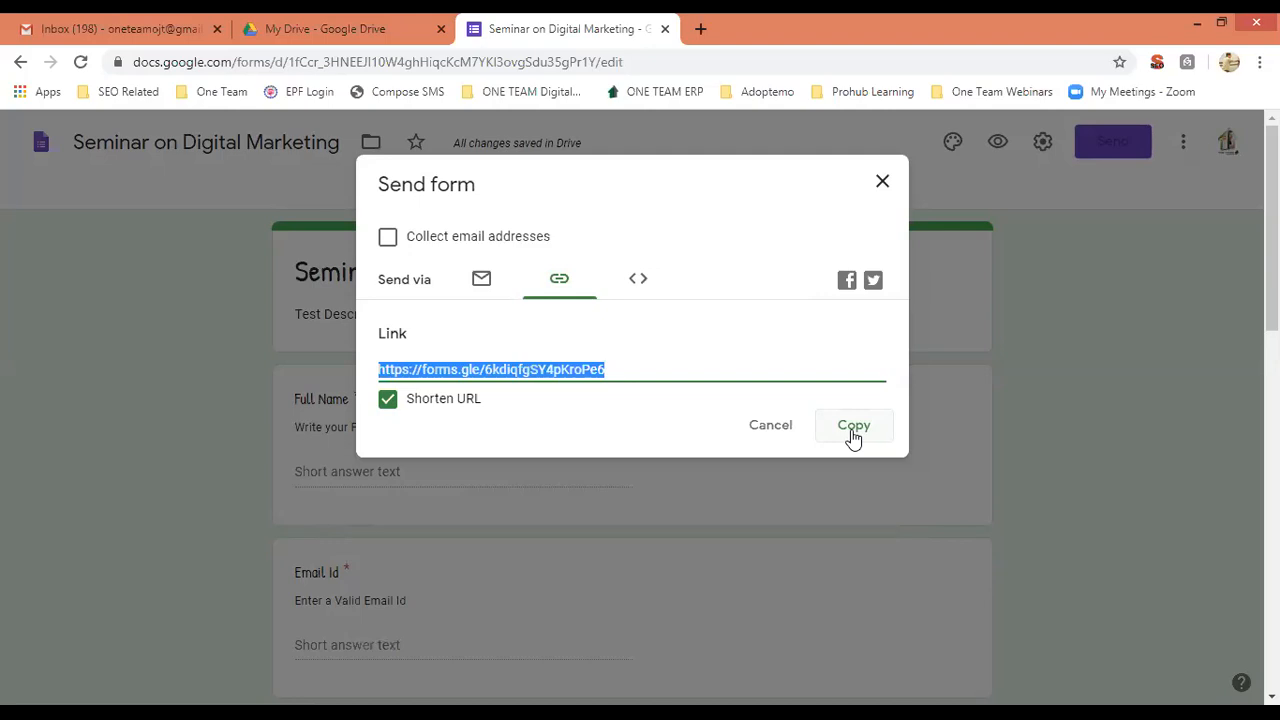
click(639, 283)
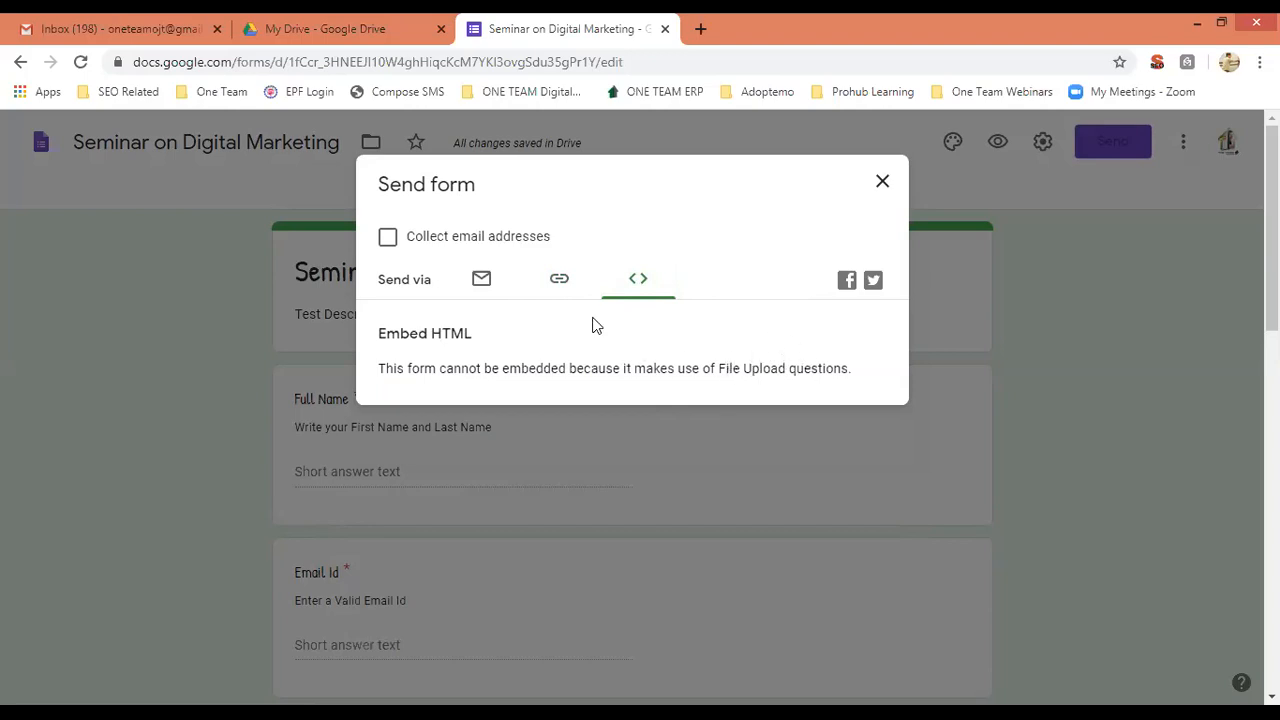
Look through the Email and Embed HTML options, returning to the shortened forms.gle link.
click(481, 280)
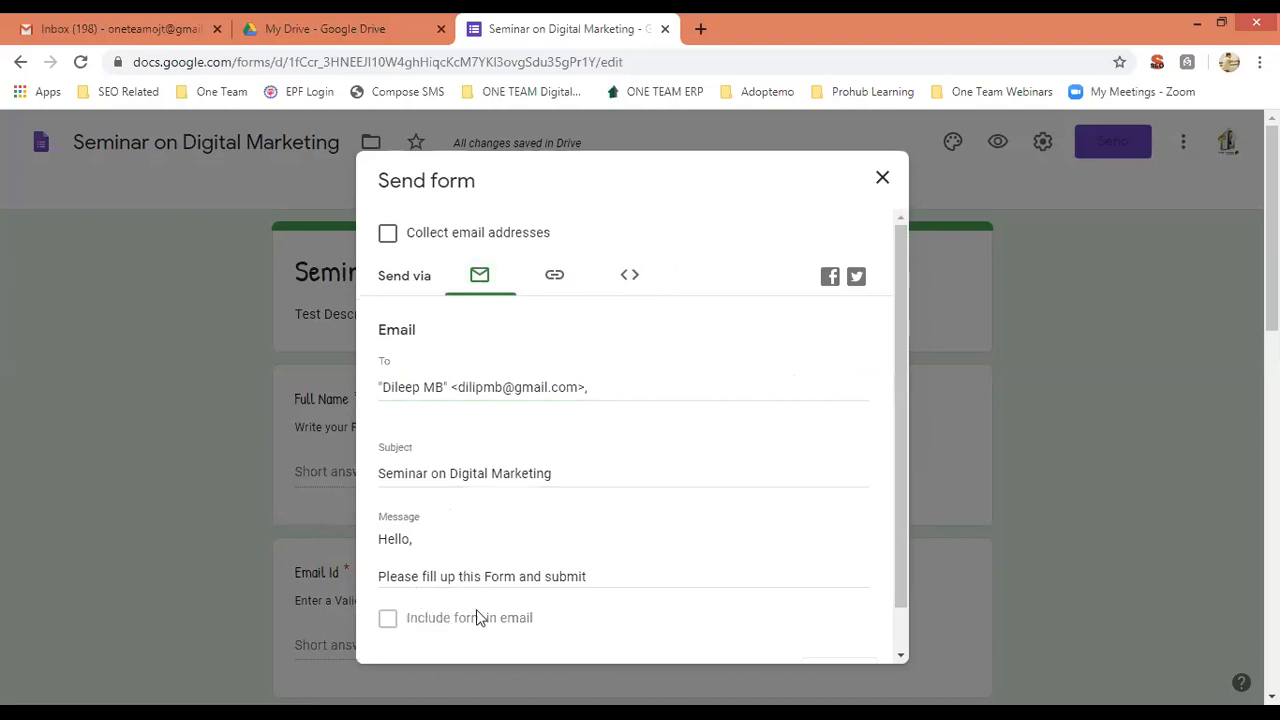
click(632, 277)
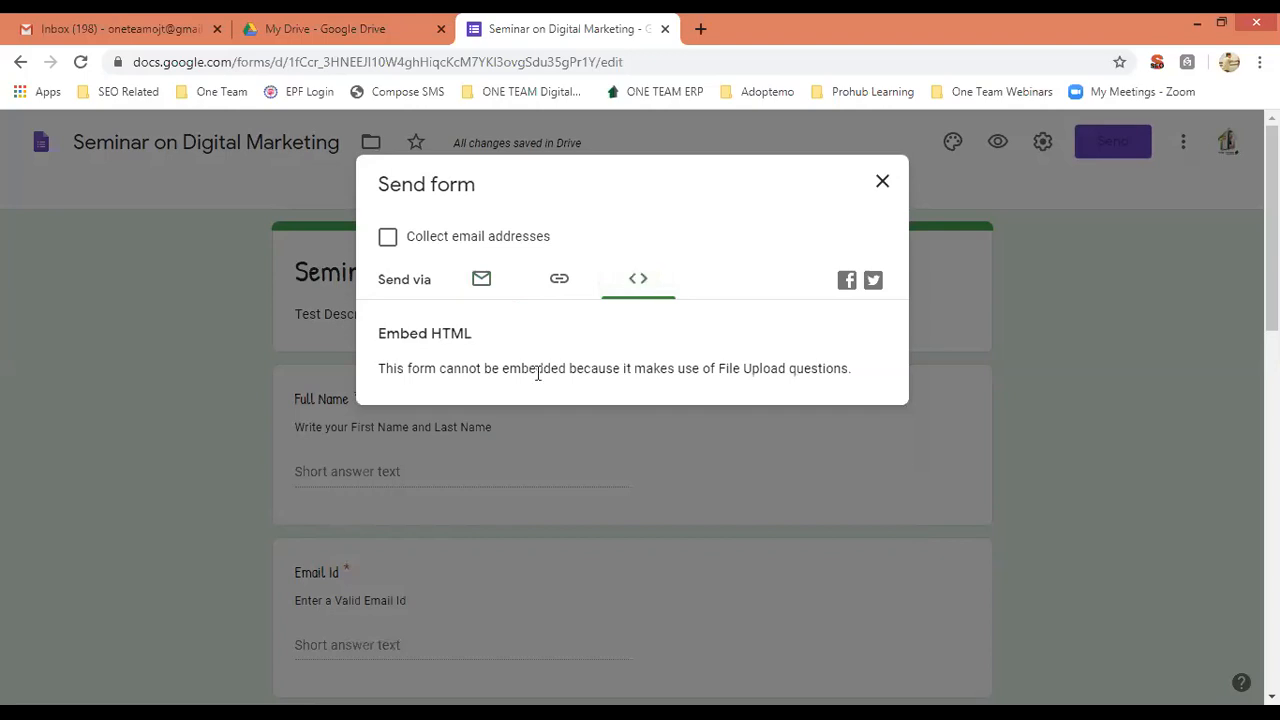
click(557, 283)
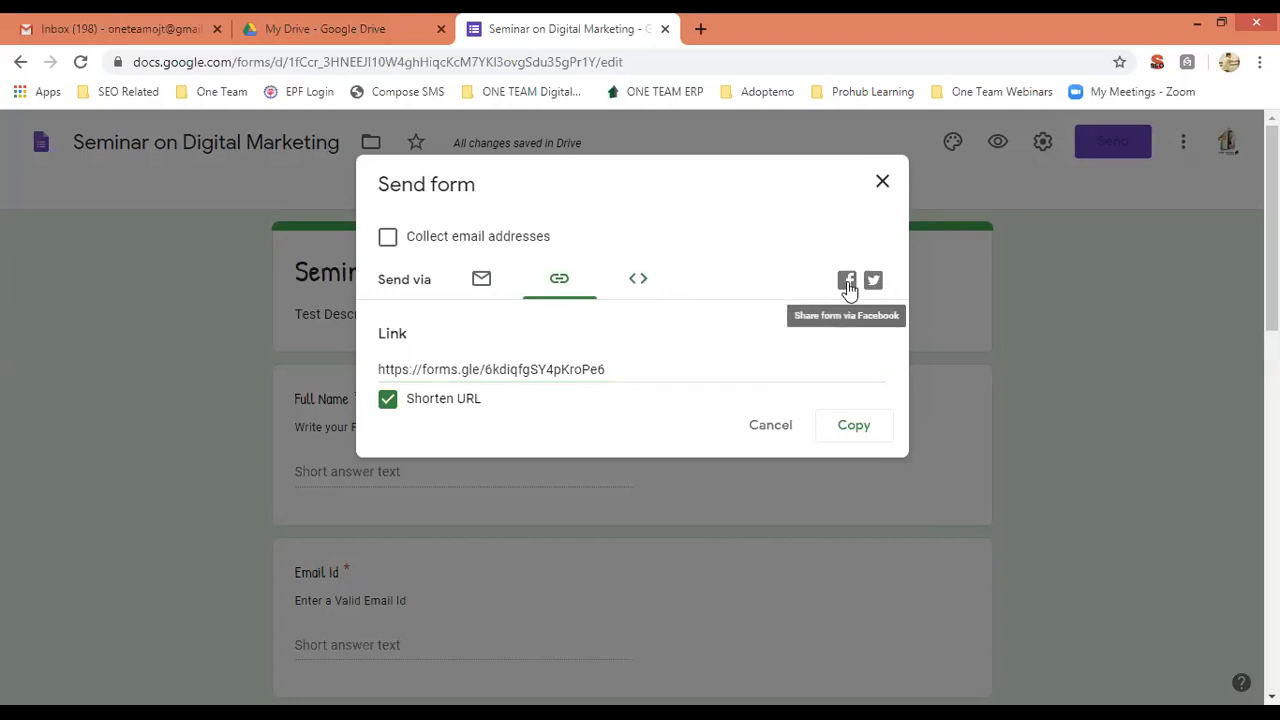
Abandon the Facebook post, cancel the Send form dialog, and bring up the More actions menu.
click(847, 282)
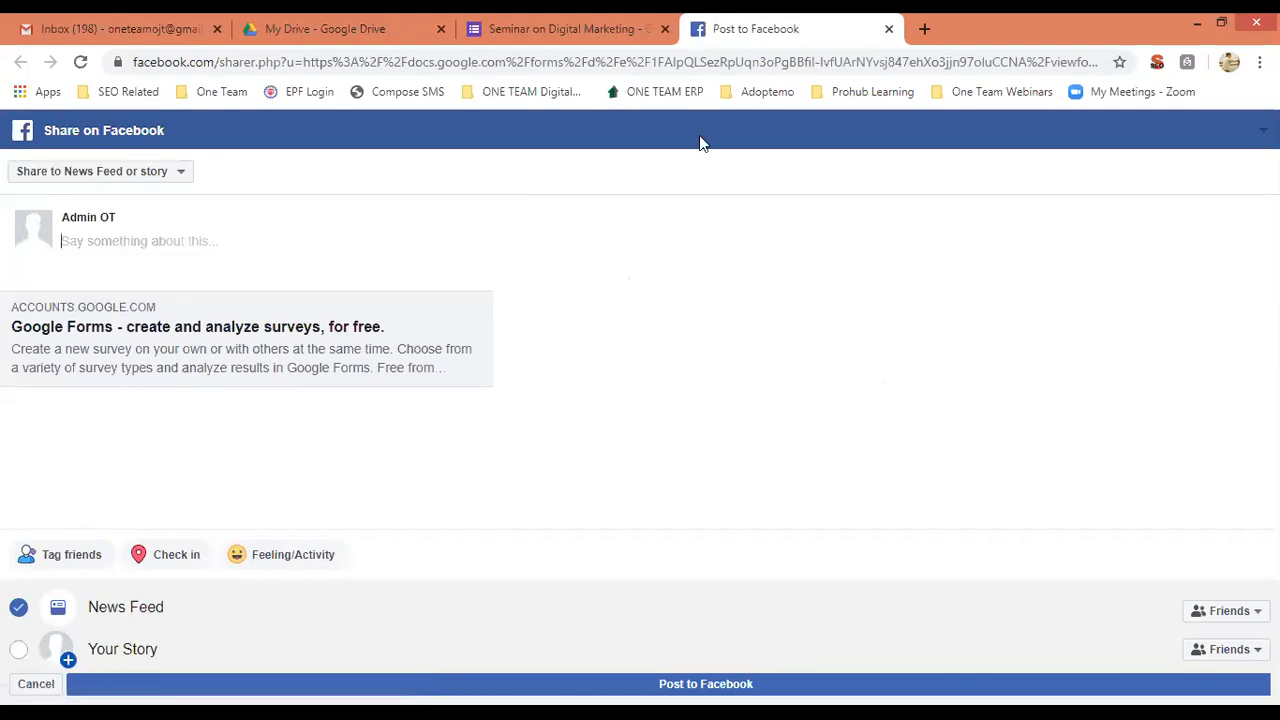
click(888, 30)
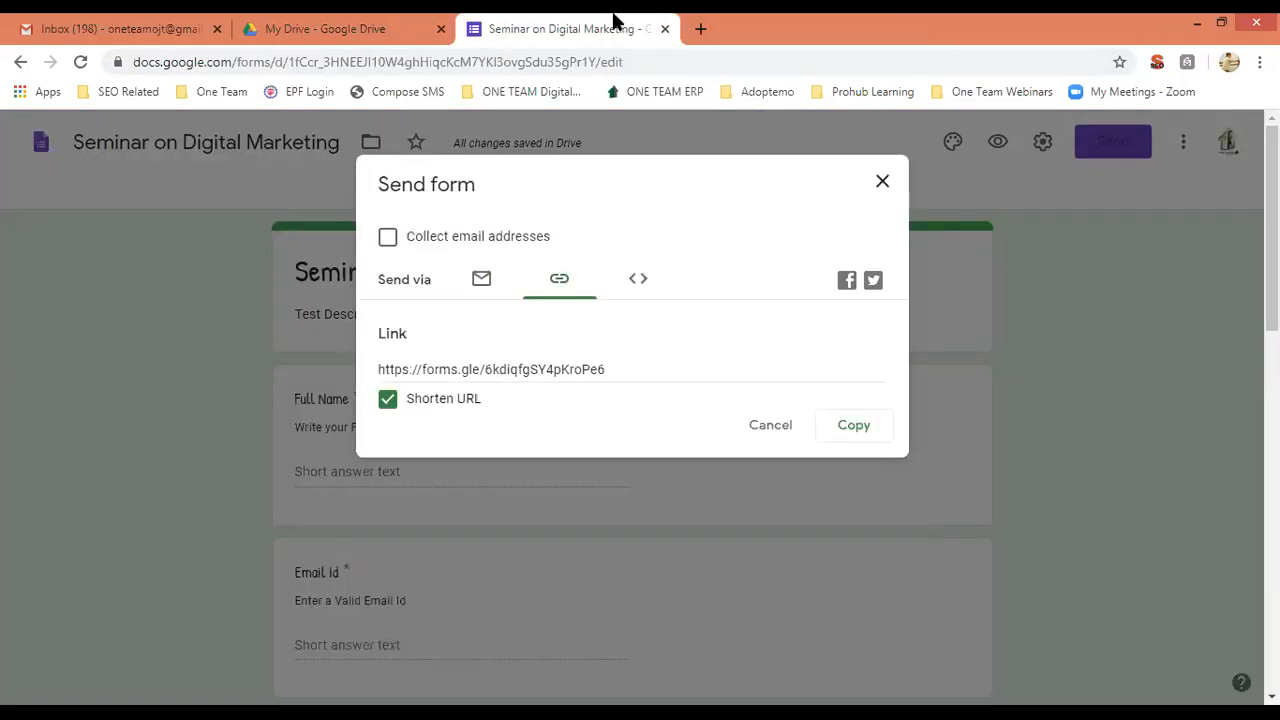
click(770, 426)
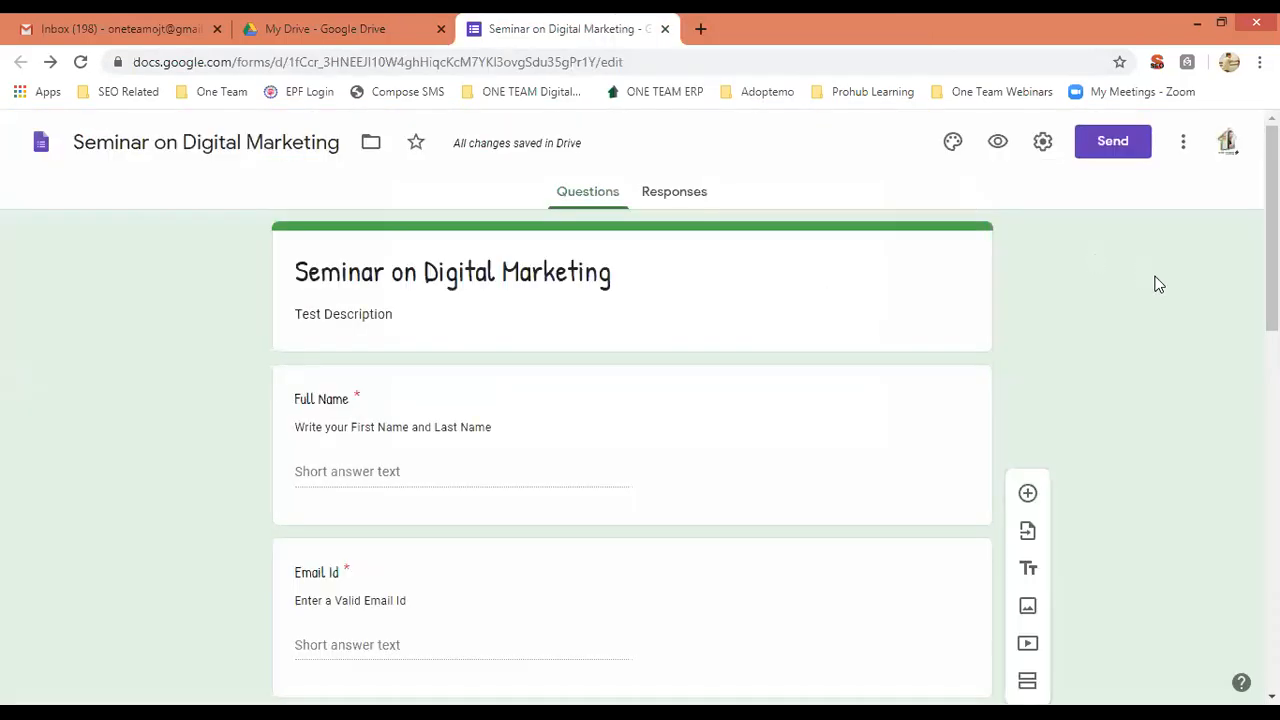
click(1181, 146)
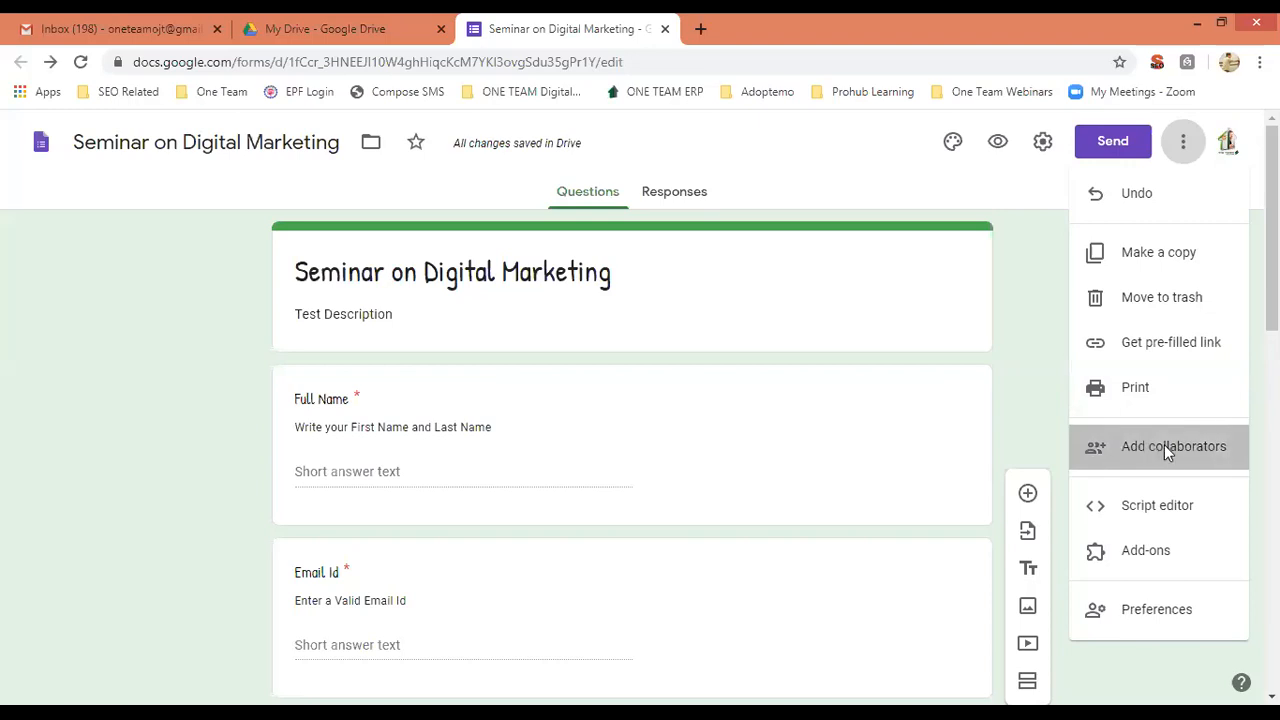
Begin adding a pasted contact as an Editor collaborator, then cancel without sharing.
click(1165, 450)
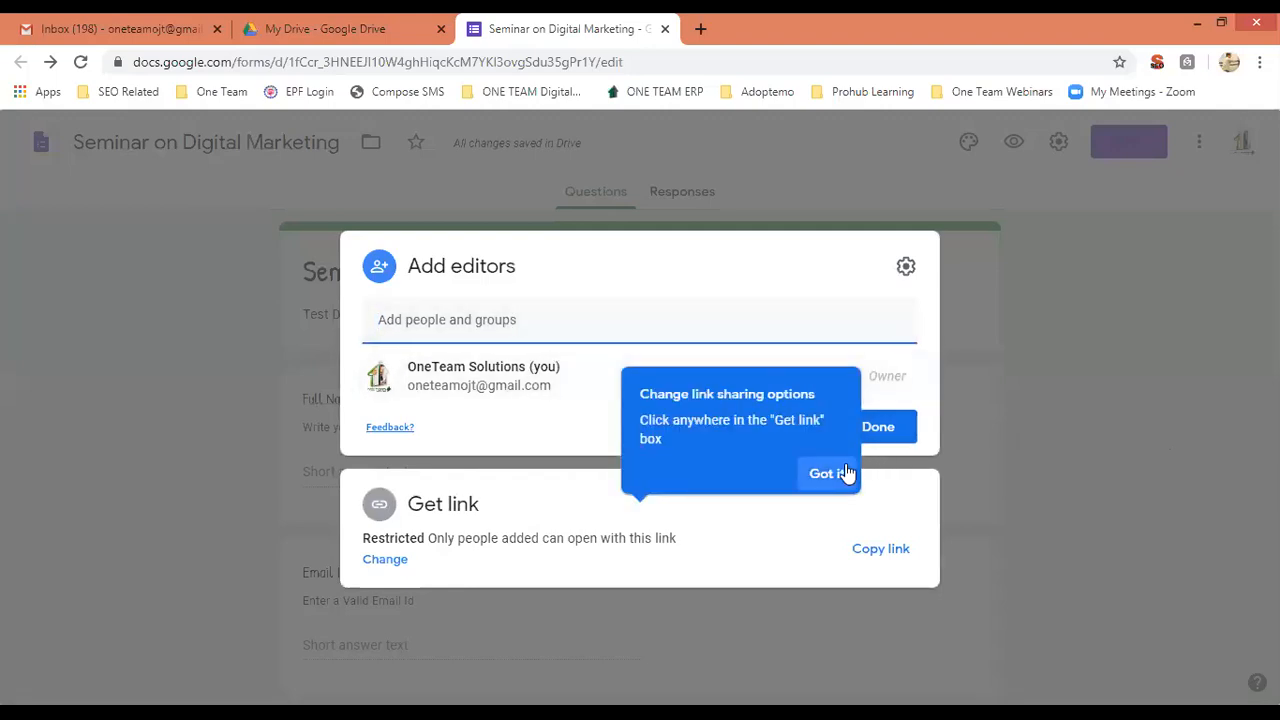
click(828, 474)
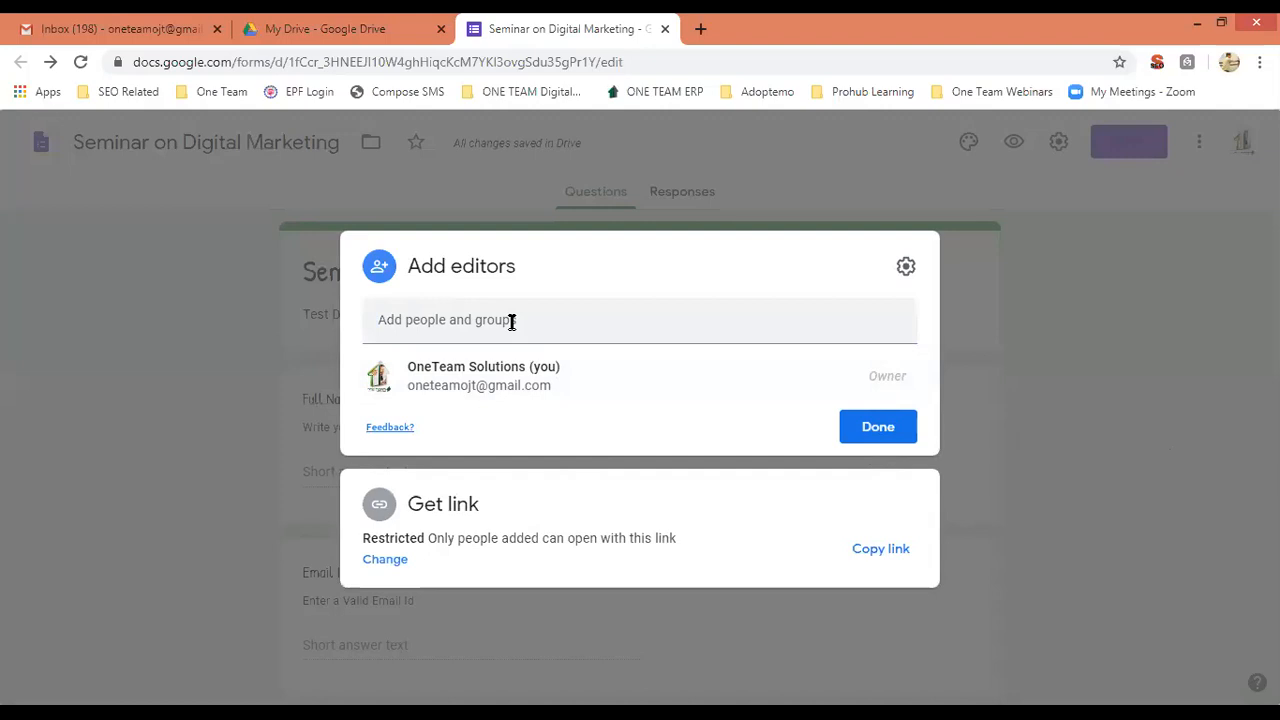
click(511, 321)
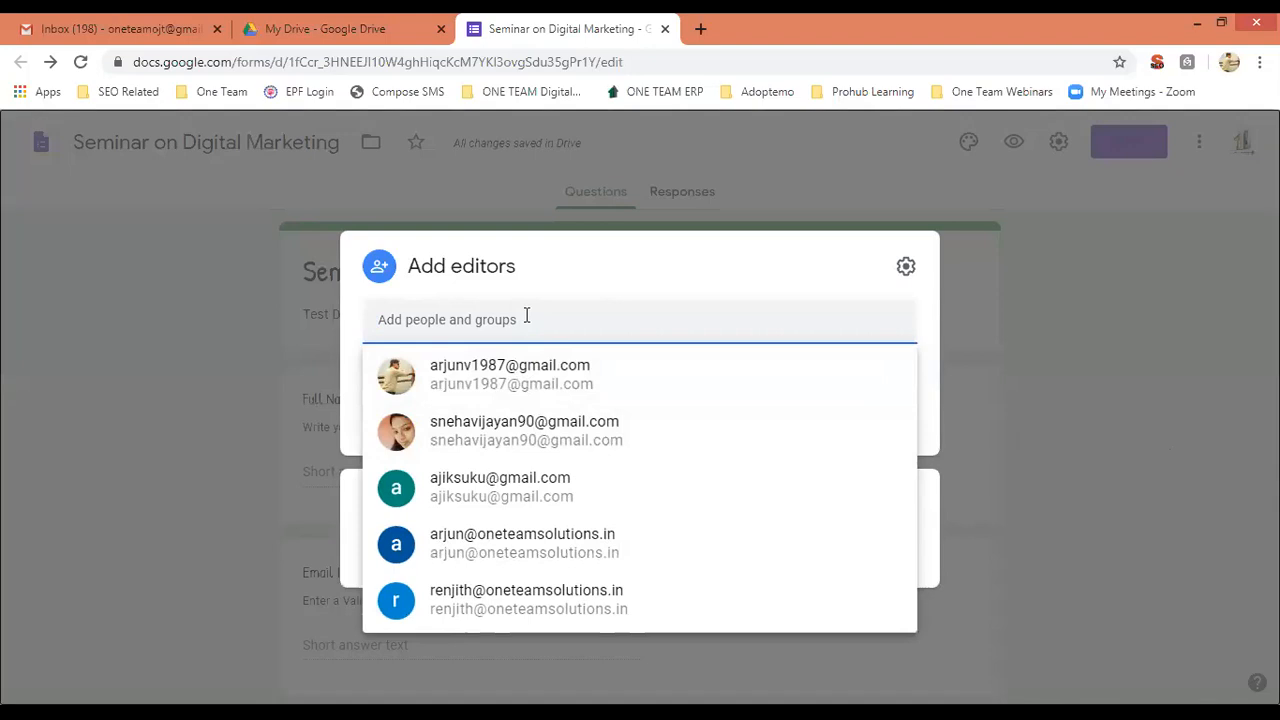
key(Escape)
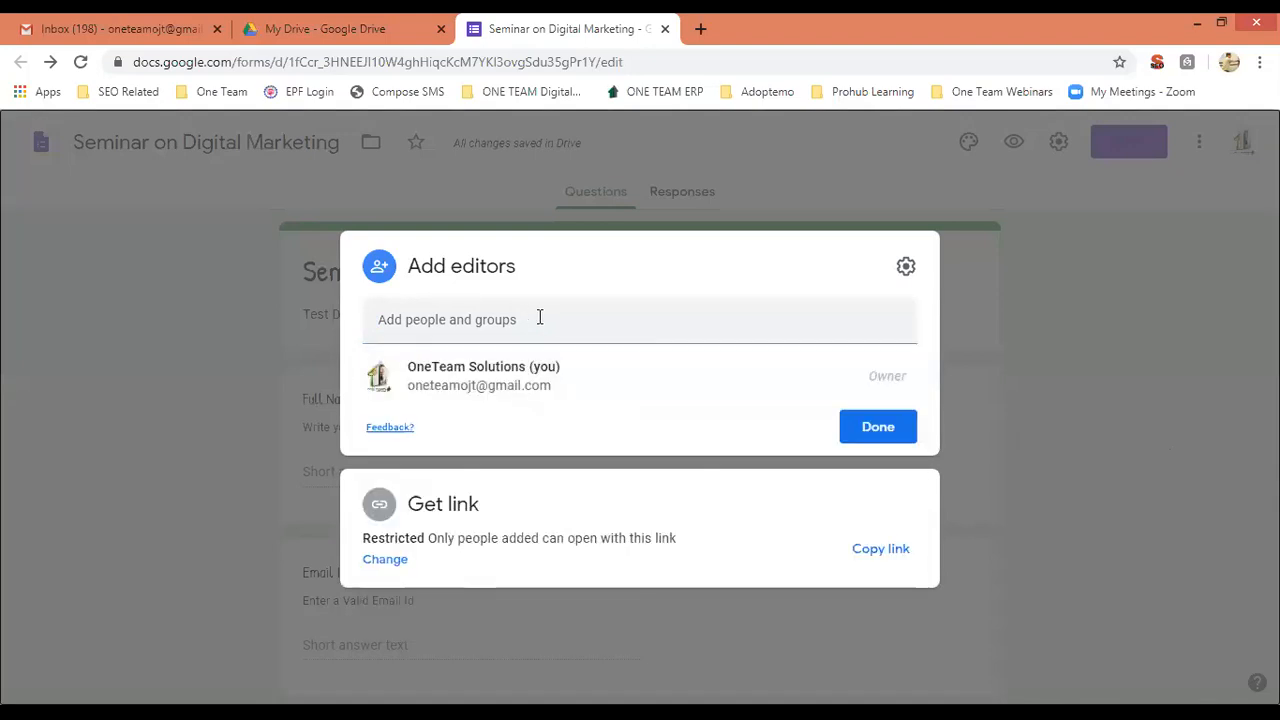
click(541, 318)
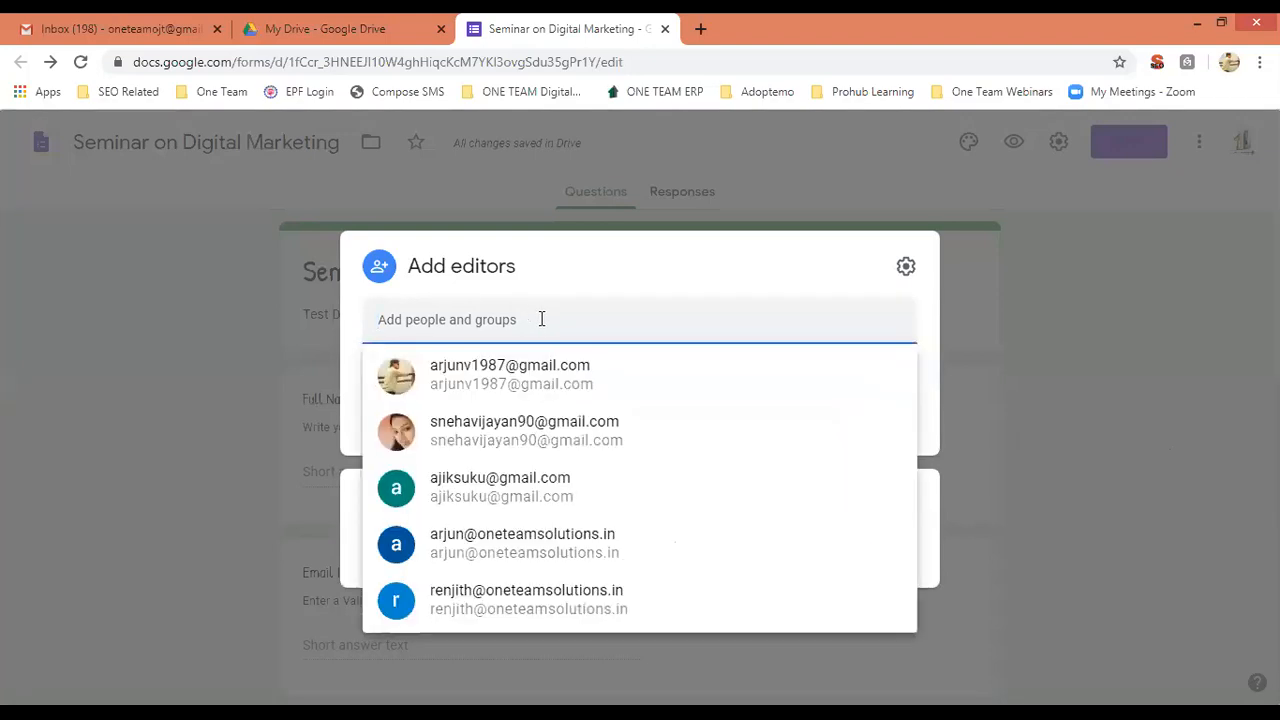
key(ctrl+v)
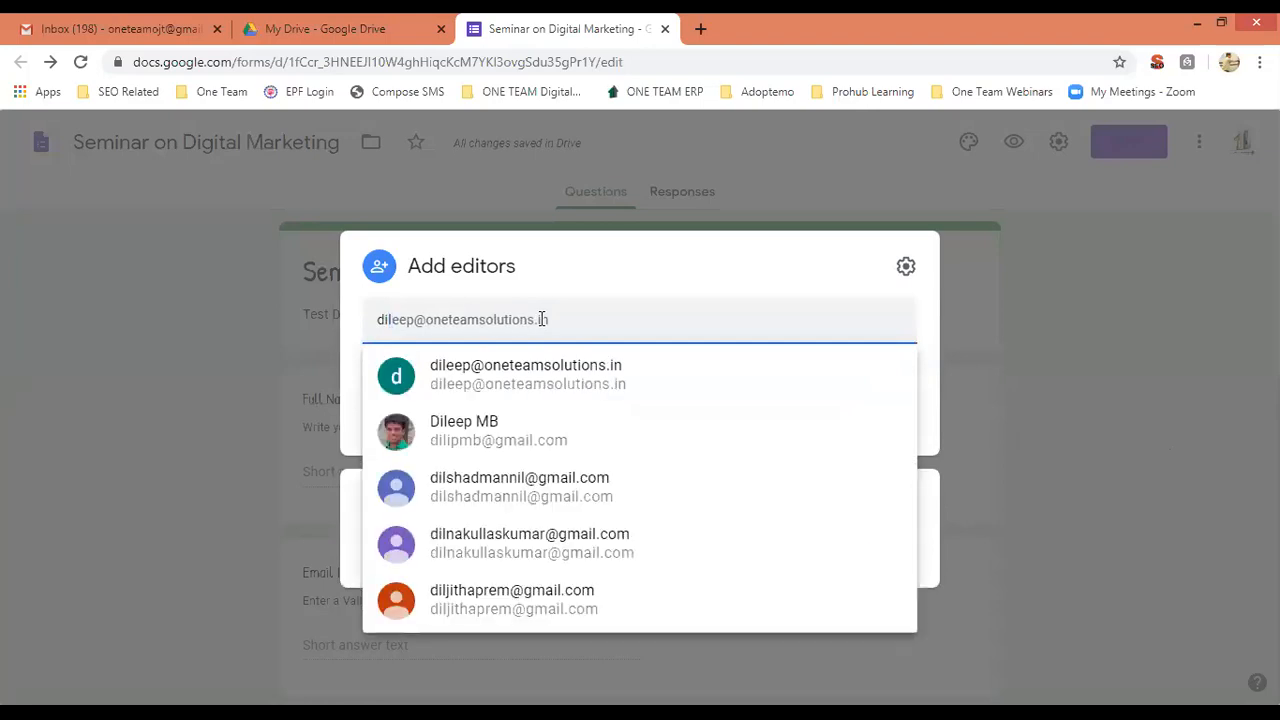
click(530, 429)
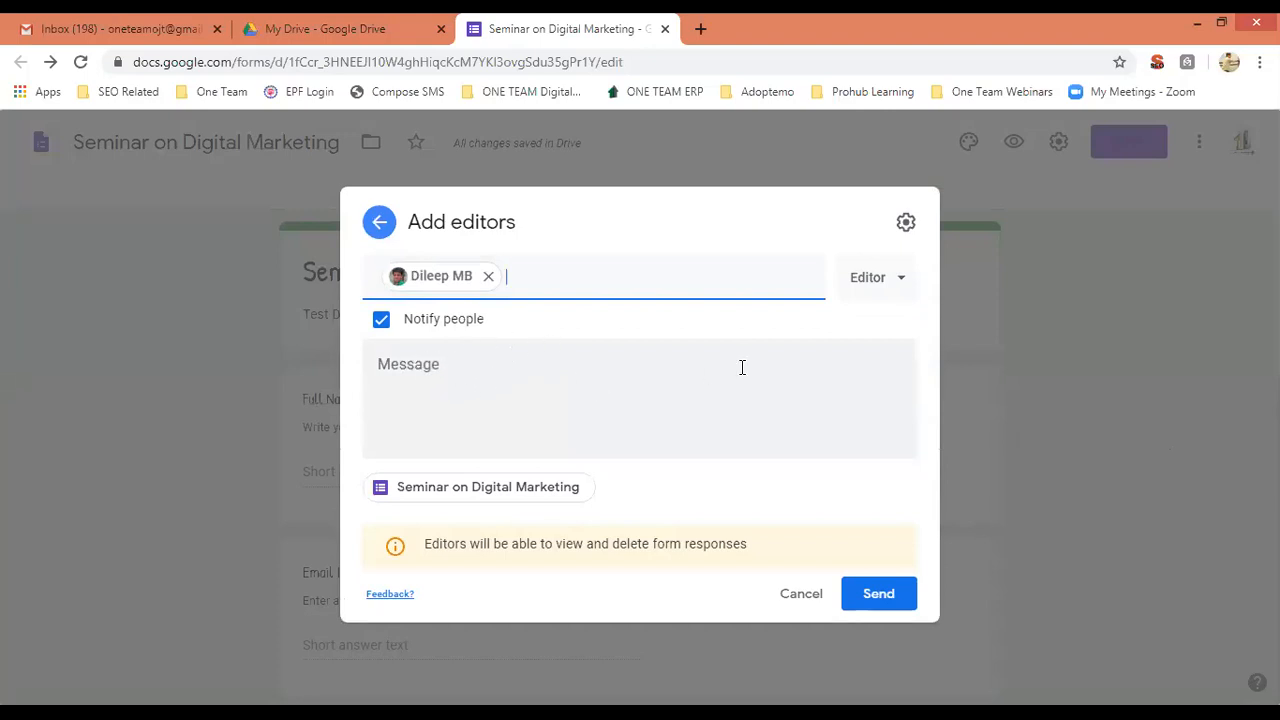
click(904, 284)
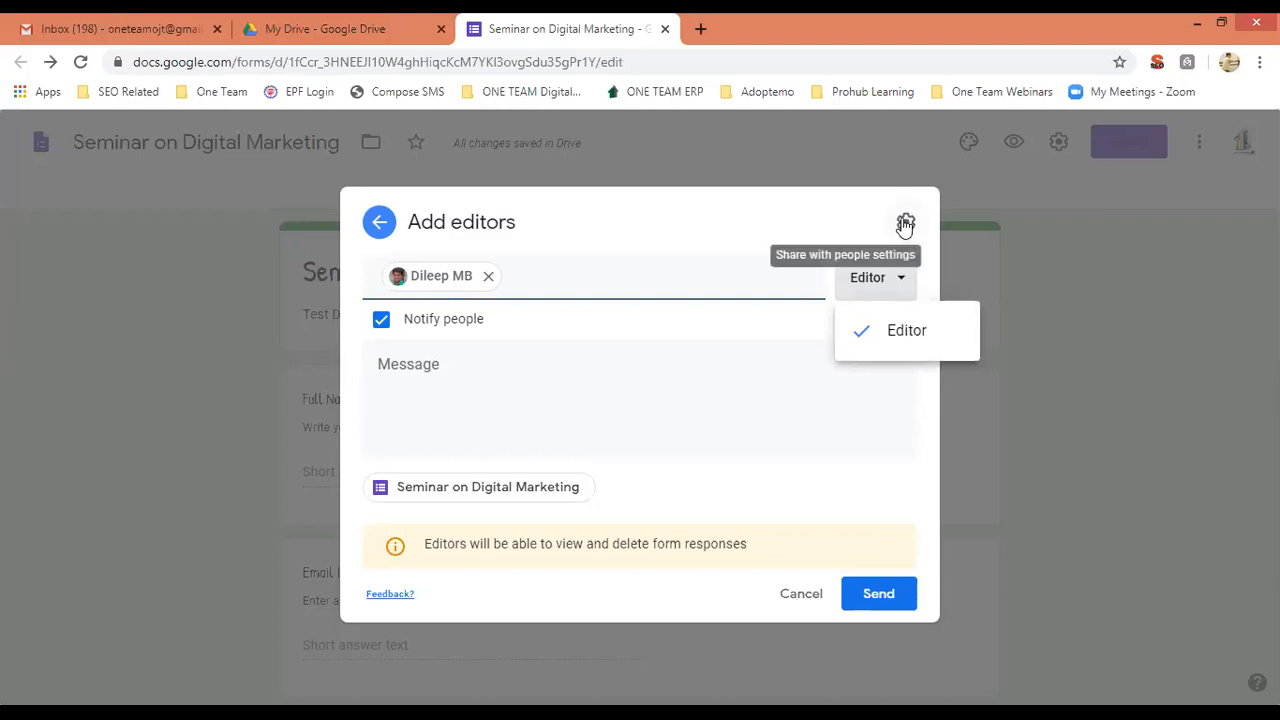
click(730, 365)
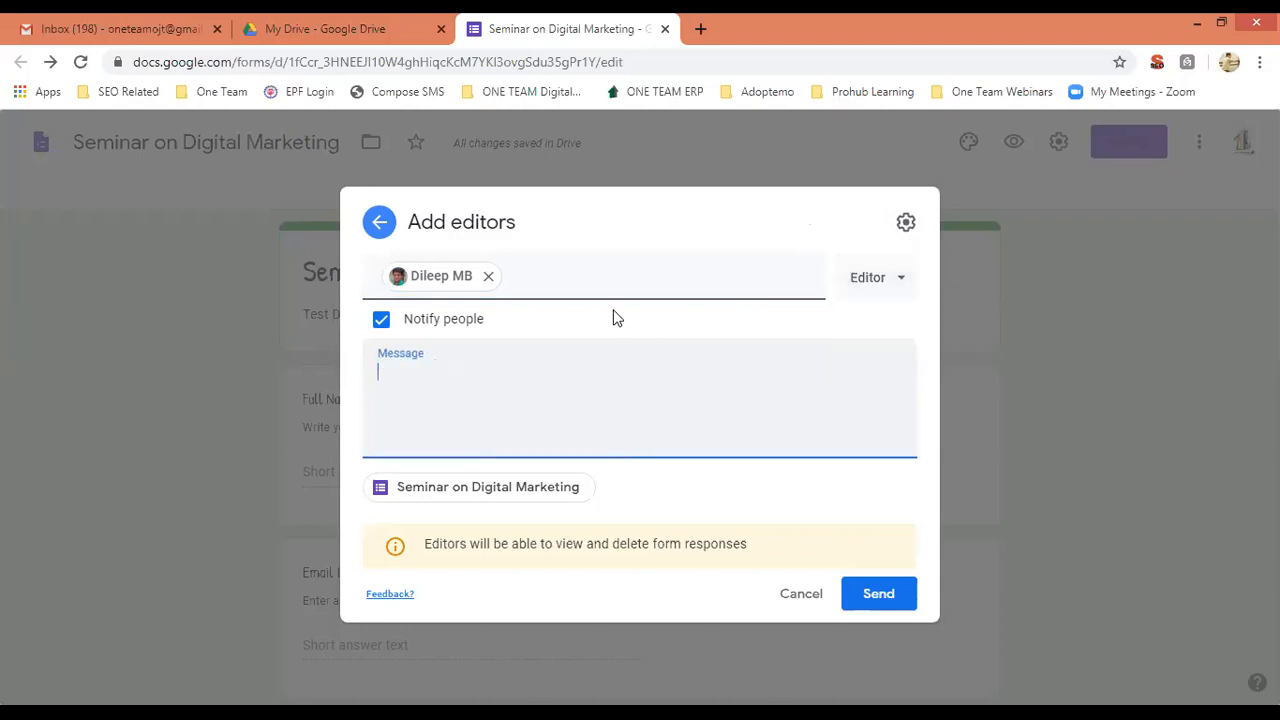
click(797, 596)
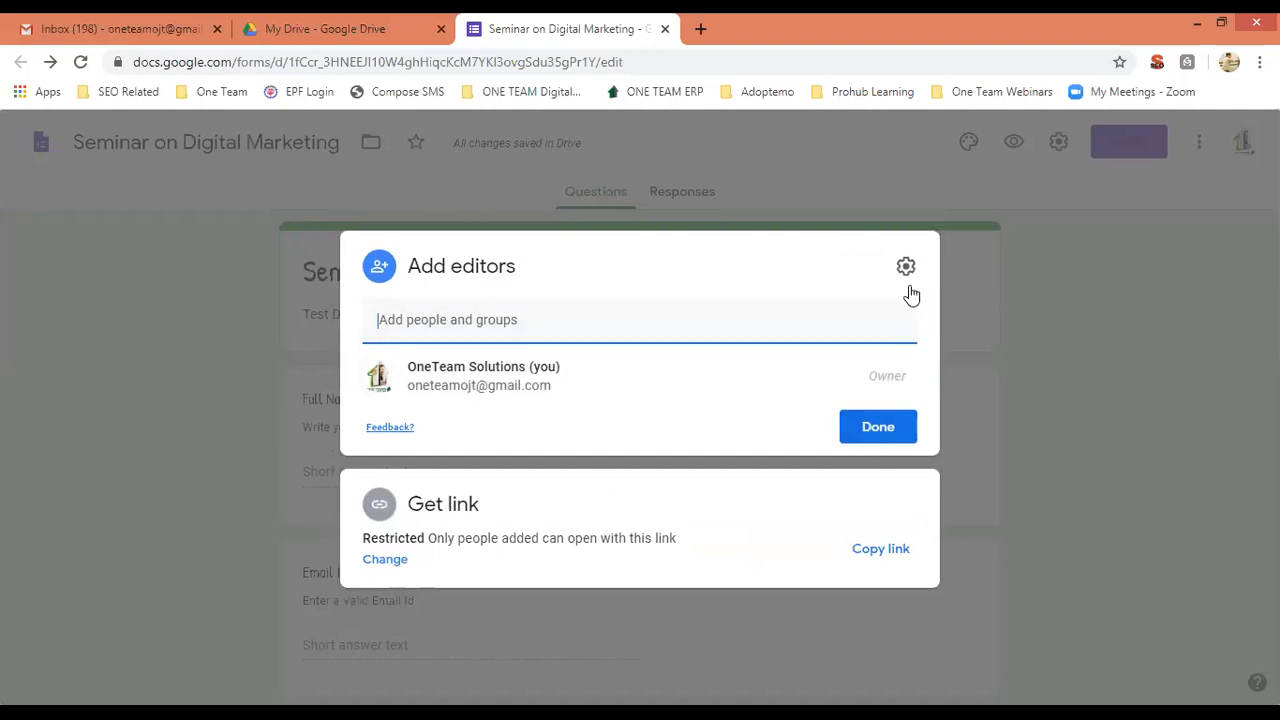
click(1117, 400)
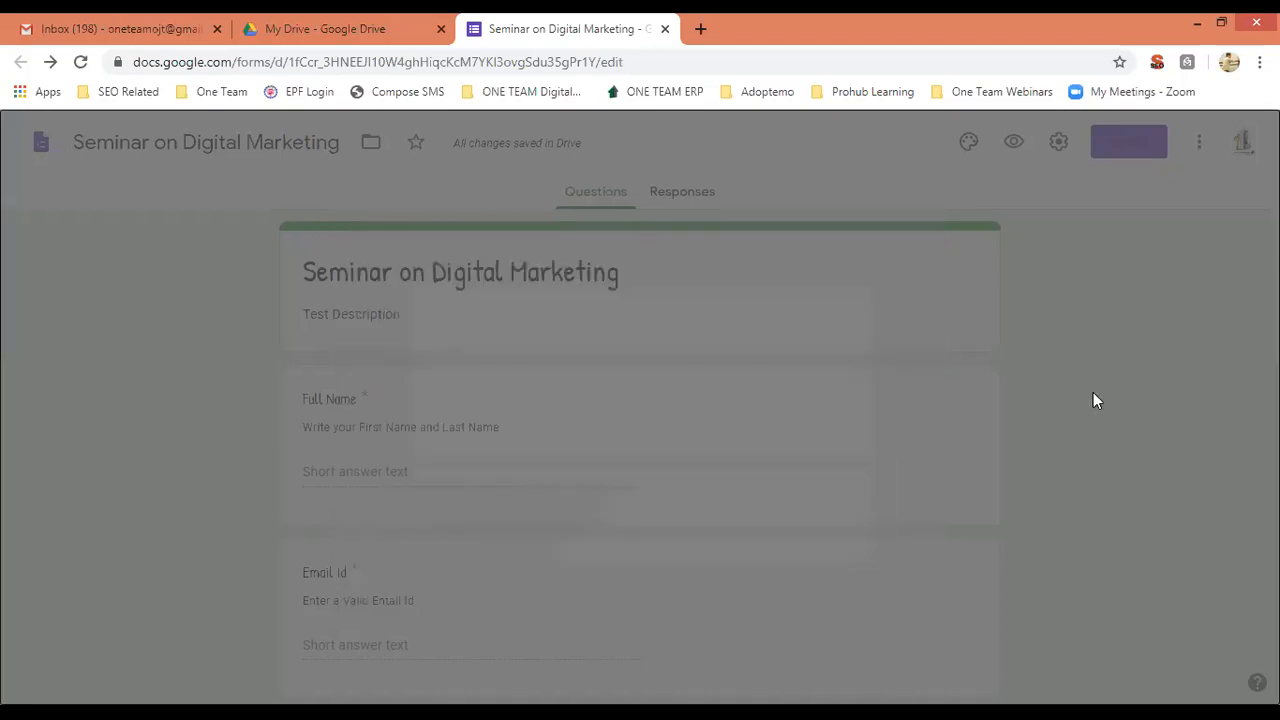
click(1184, 146)
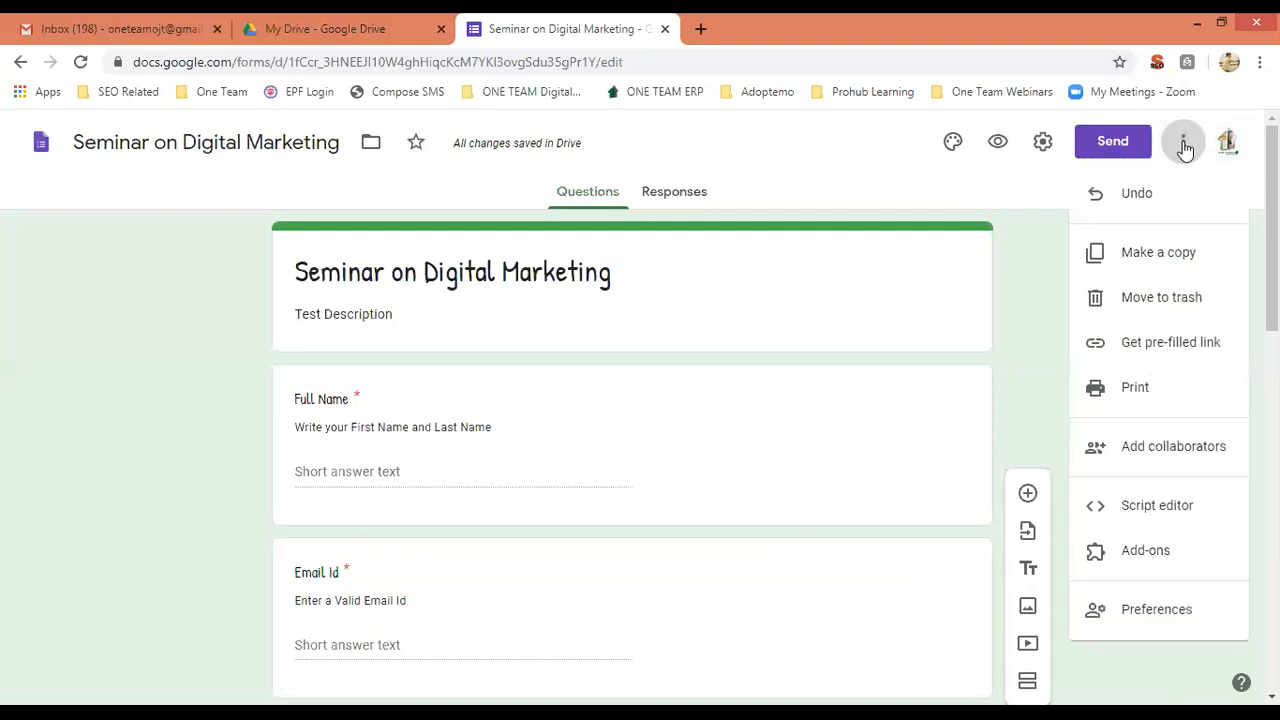
click(1164, 552)
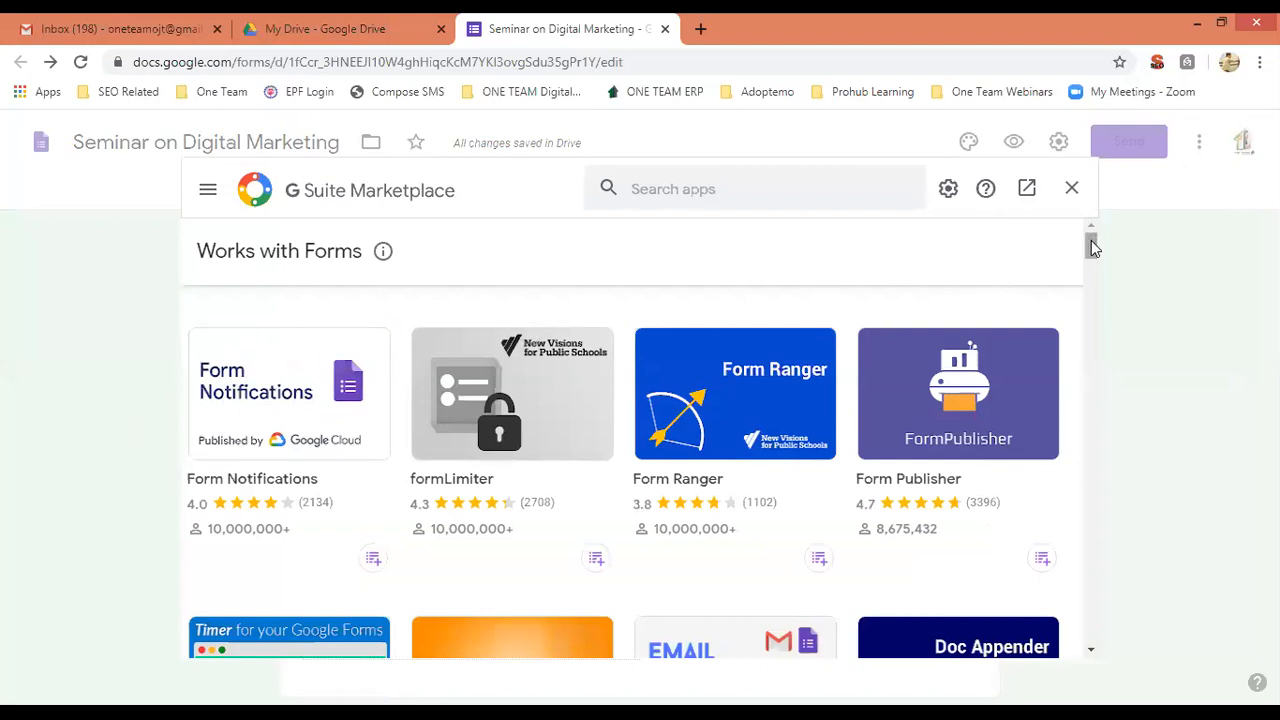
mouse_move(1093, 248)
mouse_down()
mouse_move(1100, 316)
mouse_move(1095, 237)
mouse_up()
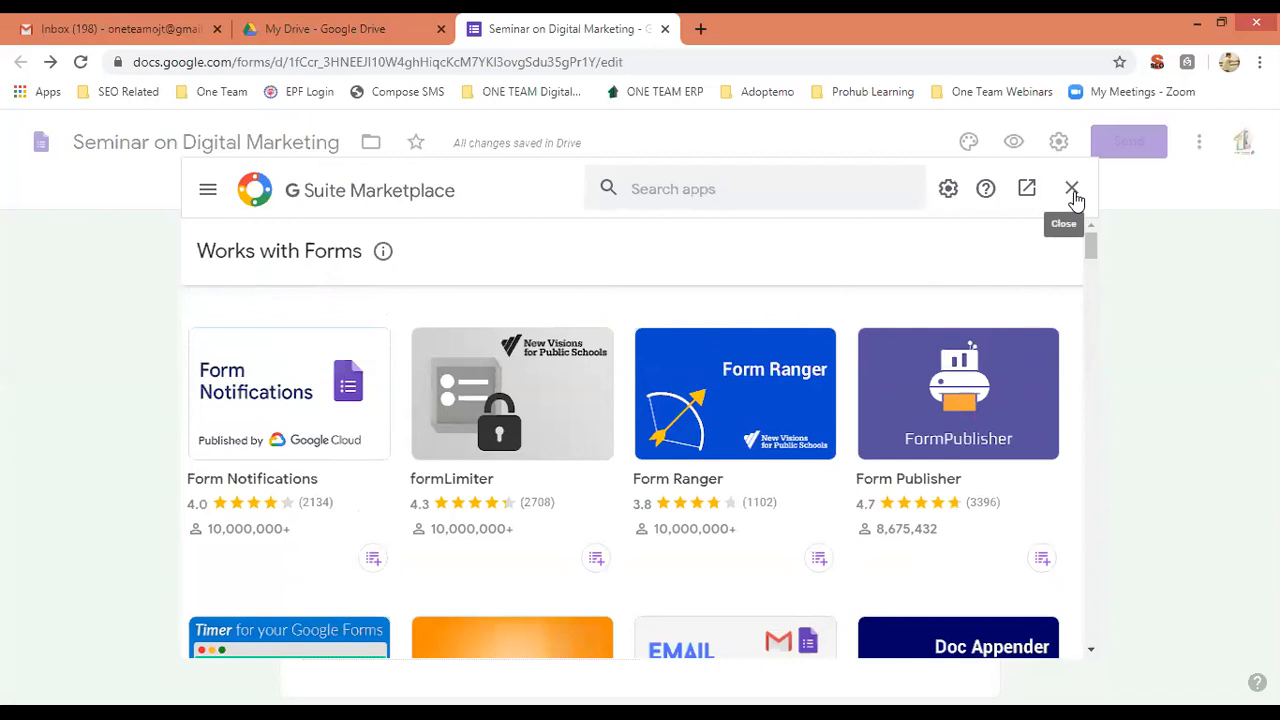
click(1074, 197)
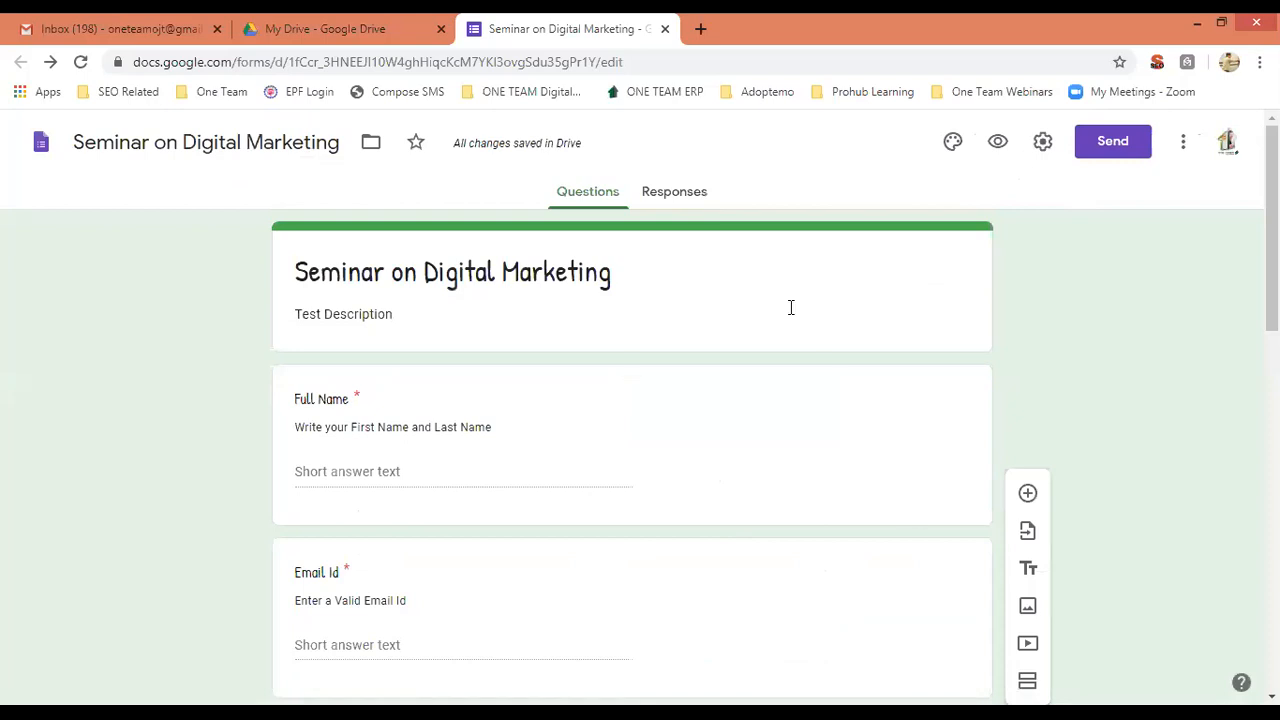
Check the Responses tab for submissions twice, ending back on the Questions tab.
click(666, 199)
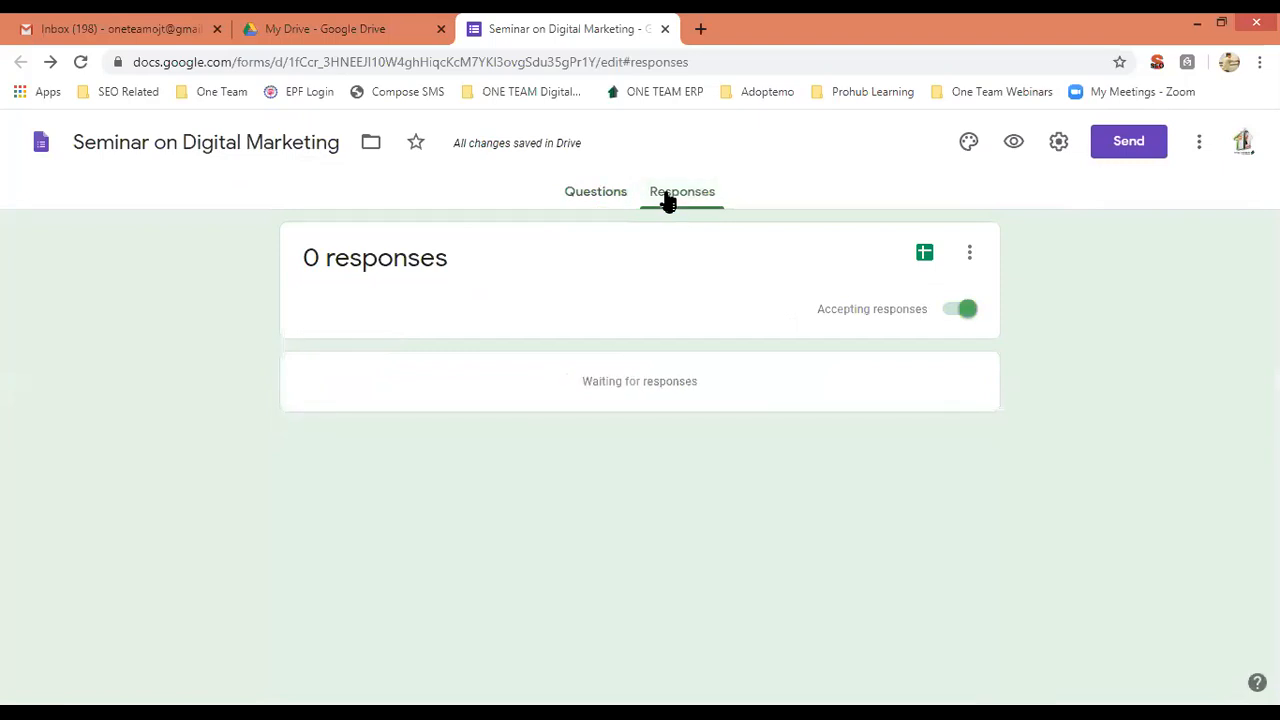
click(594, 200)
click(660, 200)
click(587, 199)
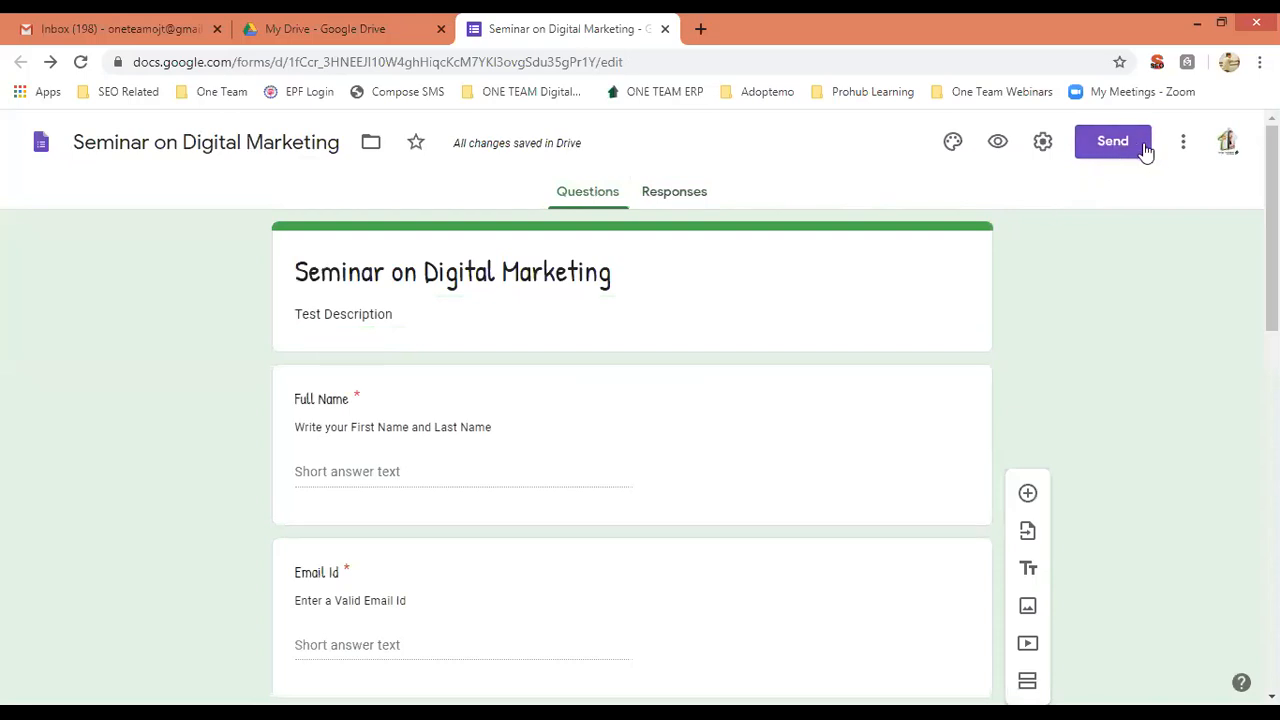
Copy the form's shortened forms.gle link from the Send form dialog and close it.
click(1113, 144)
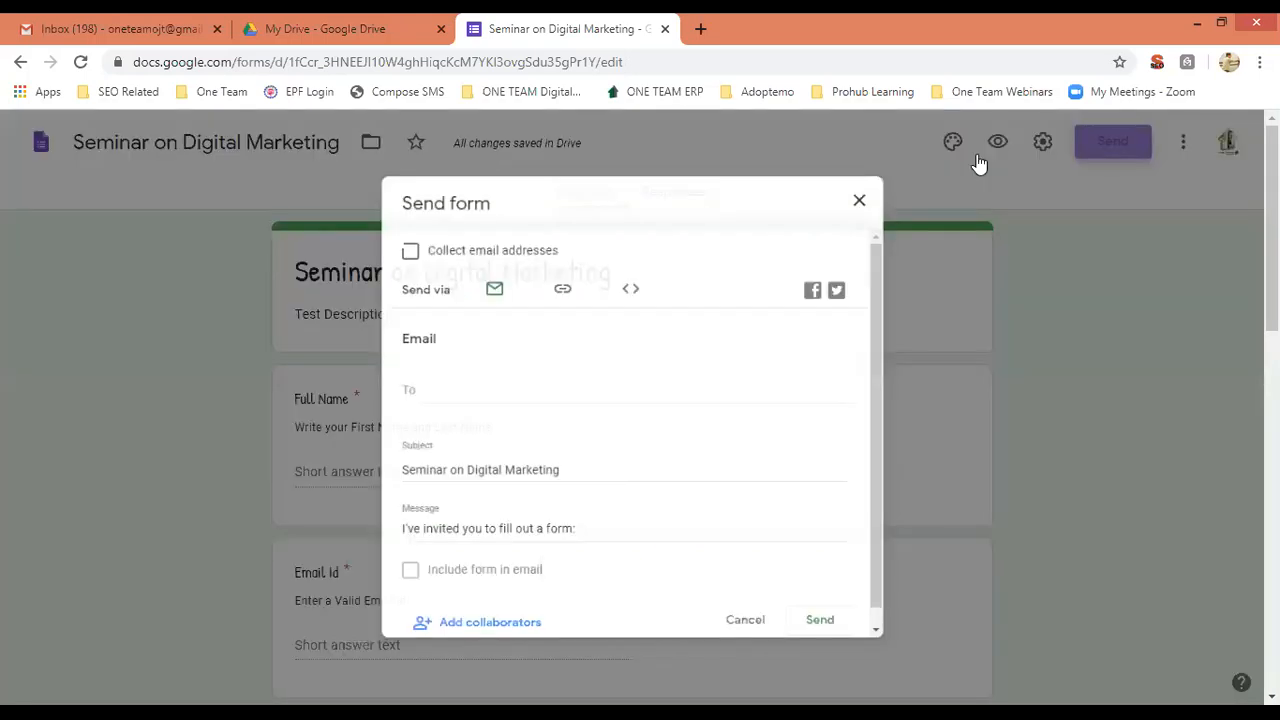
click(555, 279)
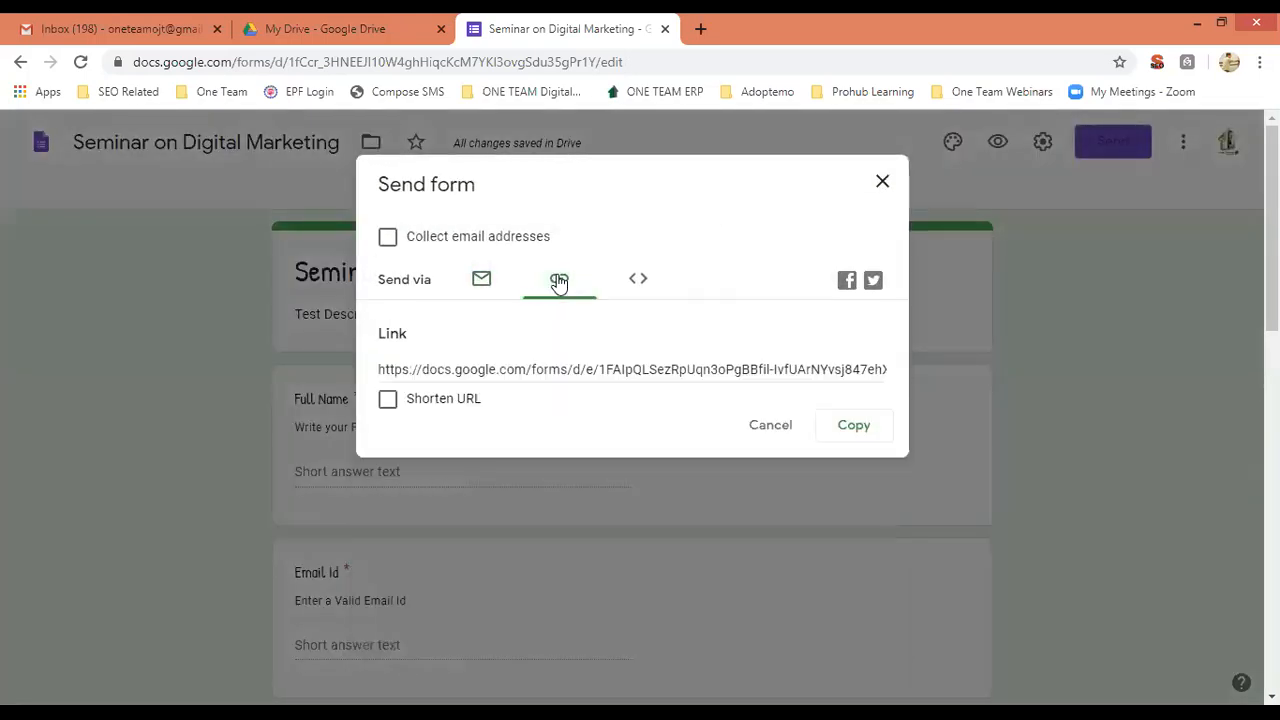
click(388, 400)
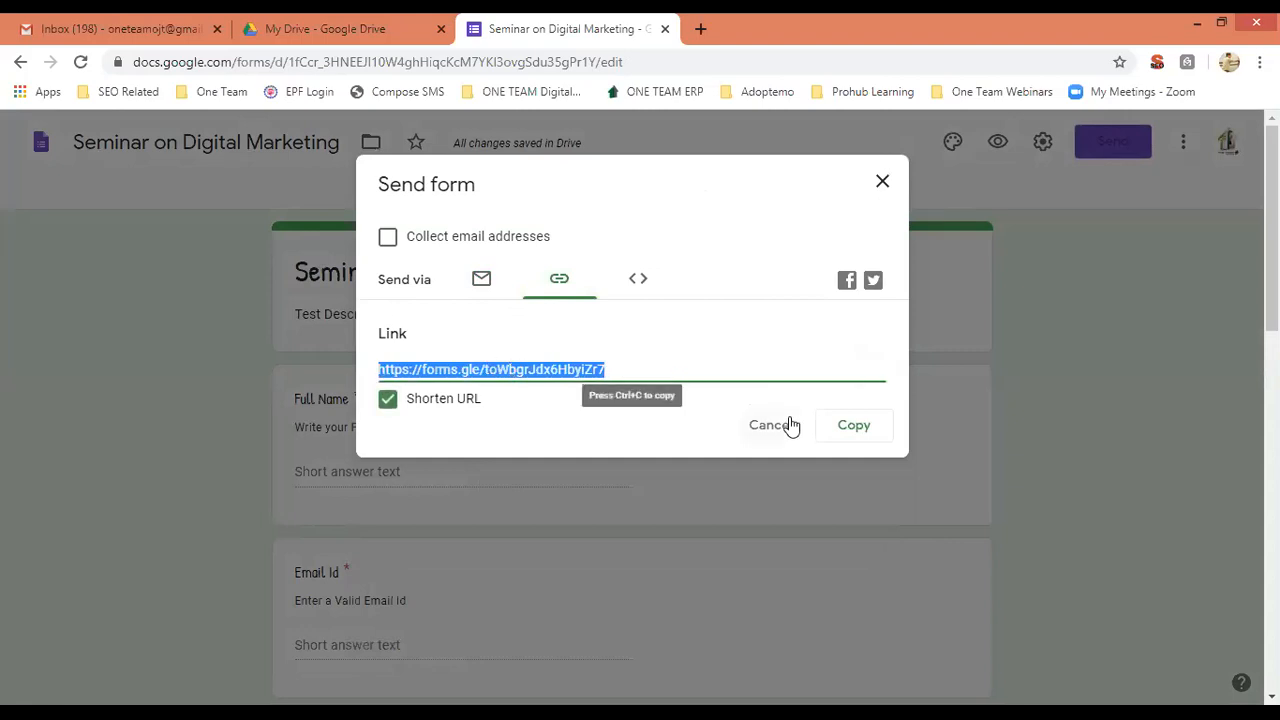
click(851, 428)
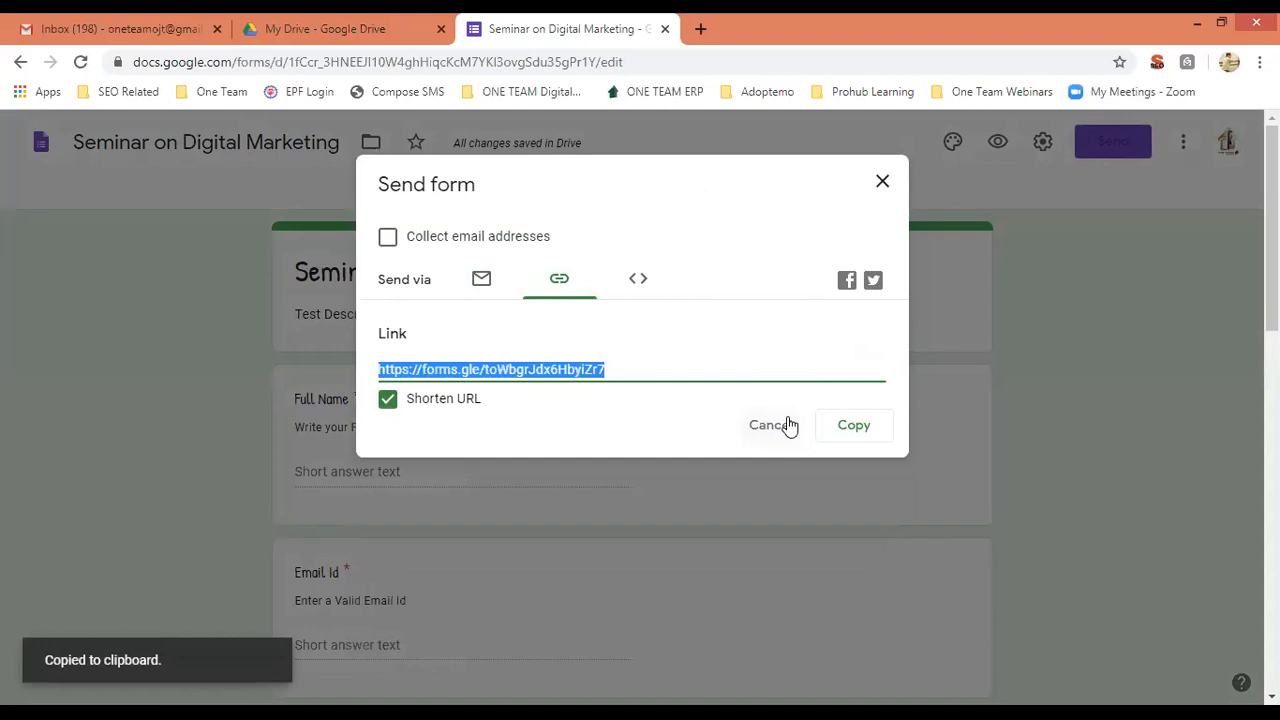
click(882, 184)
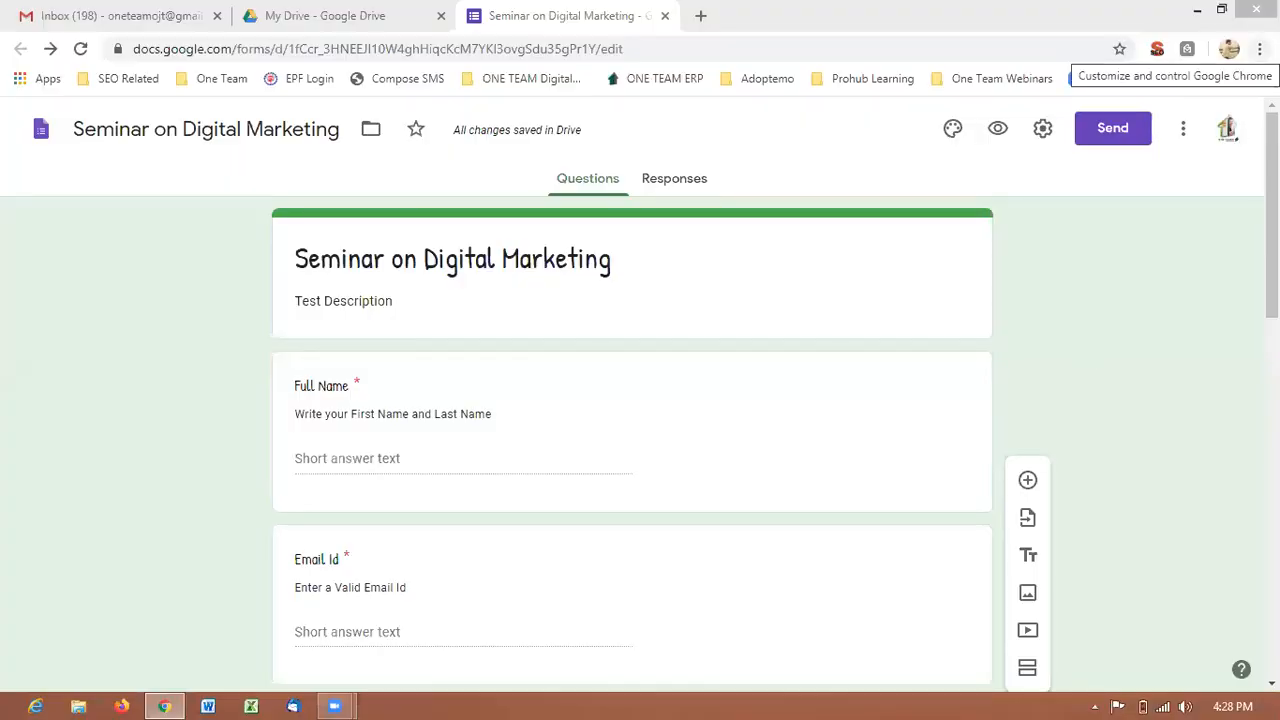
click(1260, 49)
Load the copied forms.gle link in a new incognito window.
click(1167, 109)
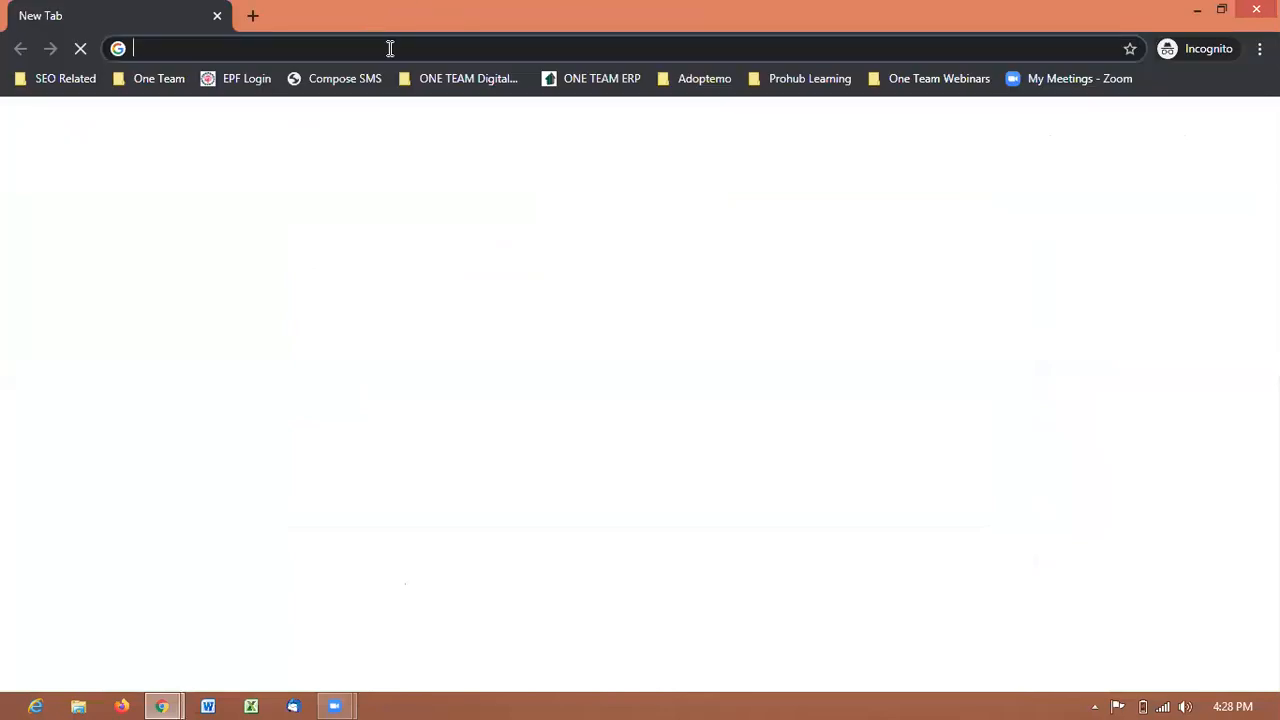
key(ctrl+v)
key(Return)
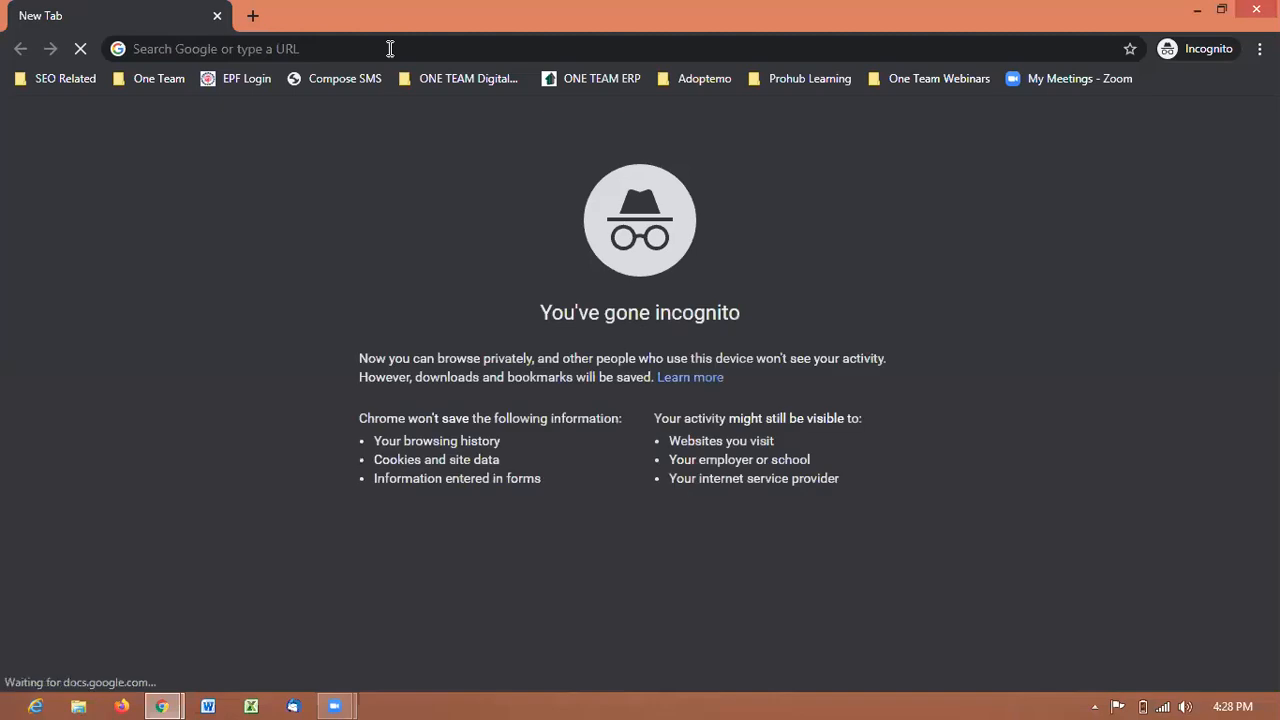
Sign in with the saved Google account and confirm the recovery options.
click(405, 51)
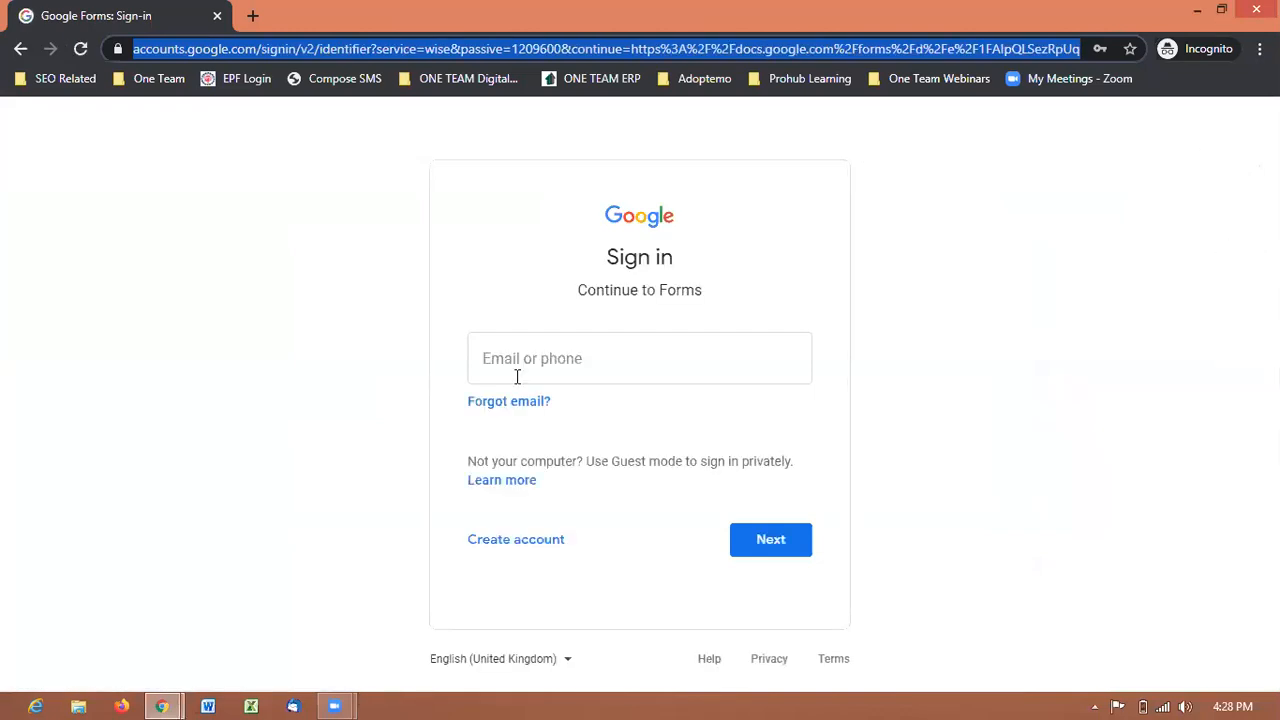
click(571, 366)
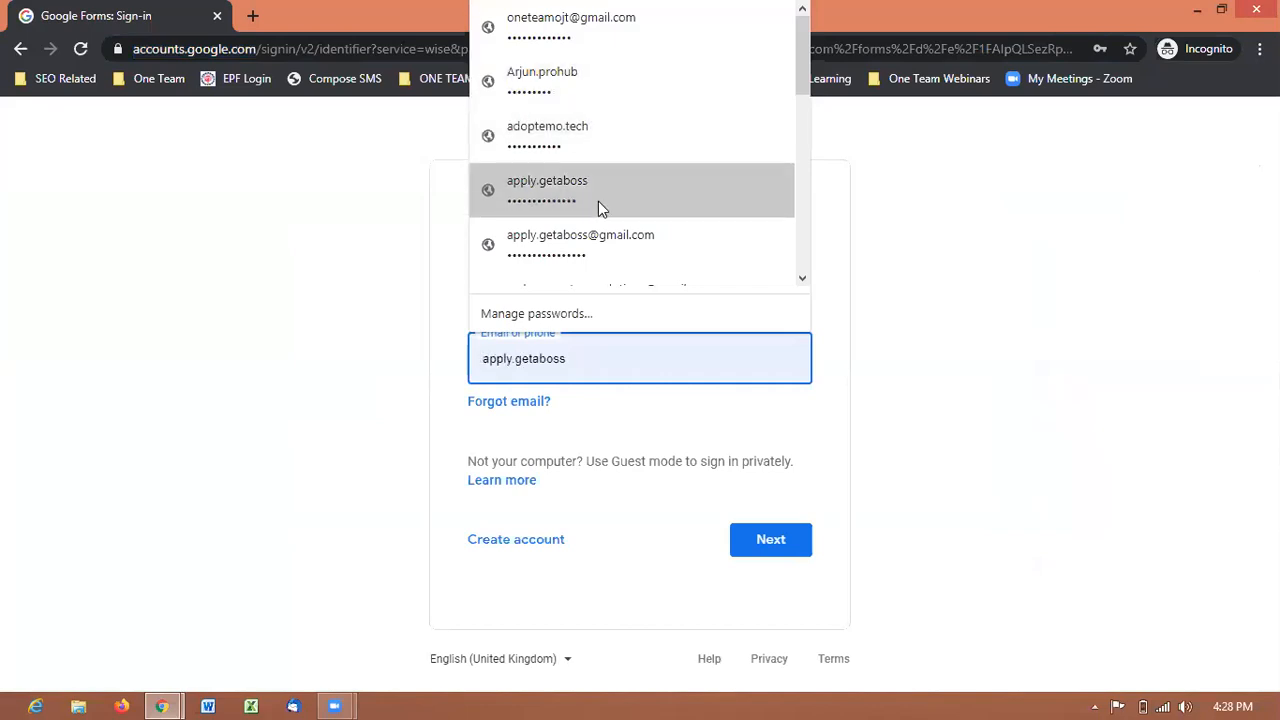
click(637, 89)
click(776, 540)
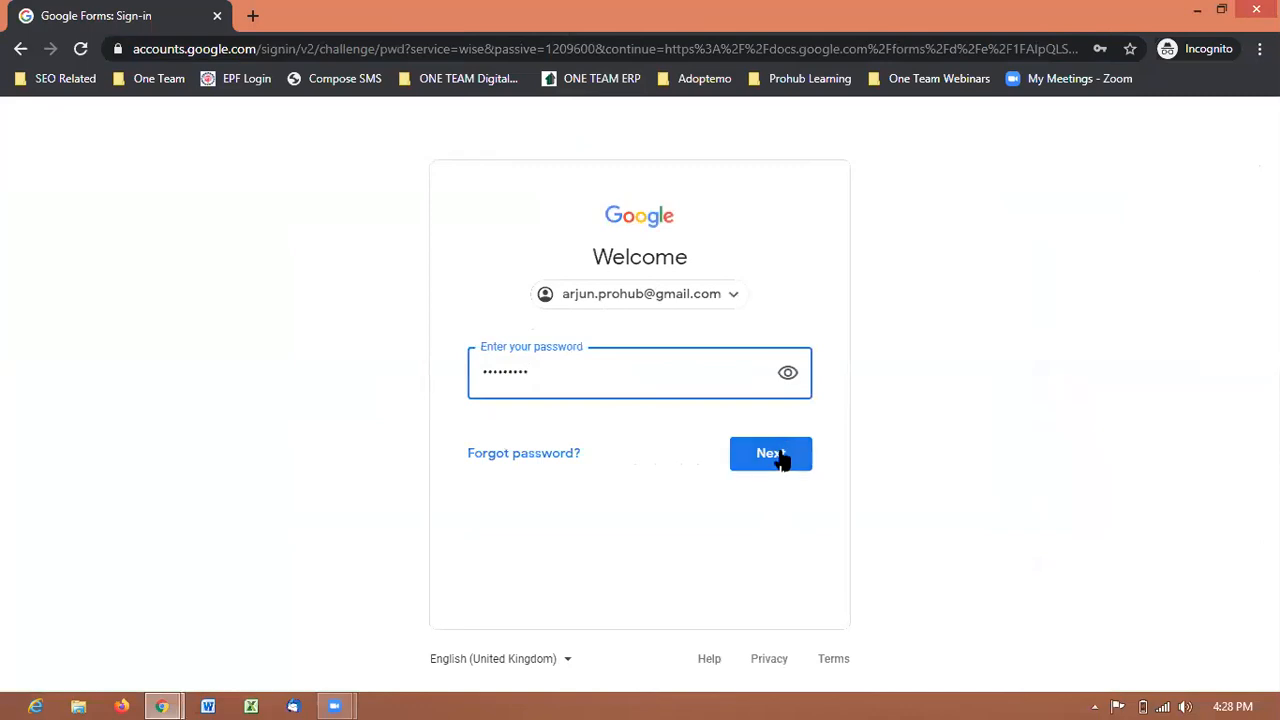
click(781, 455)
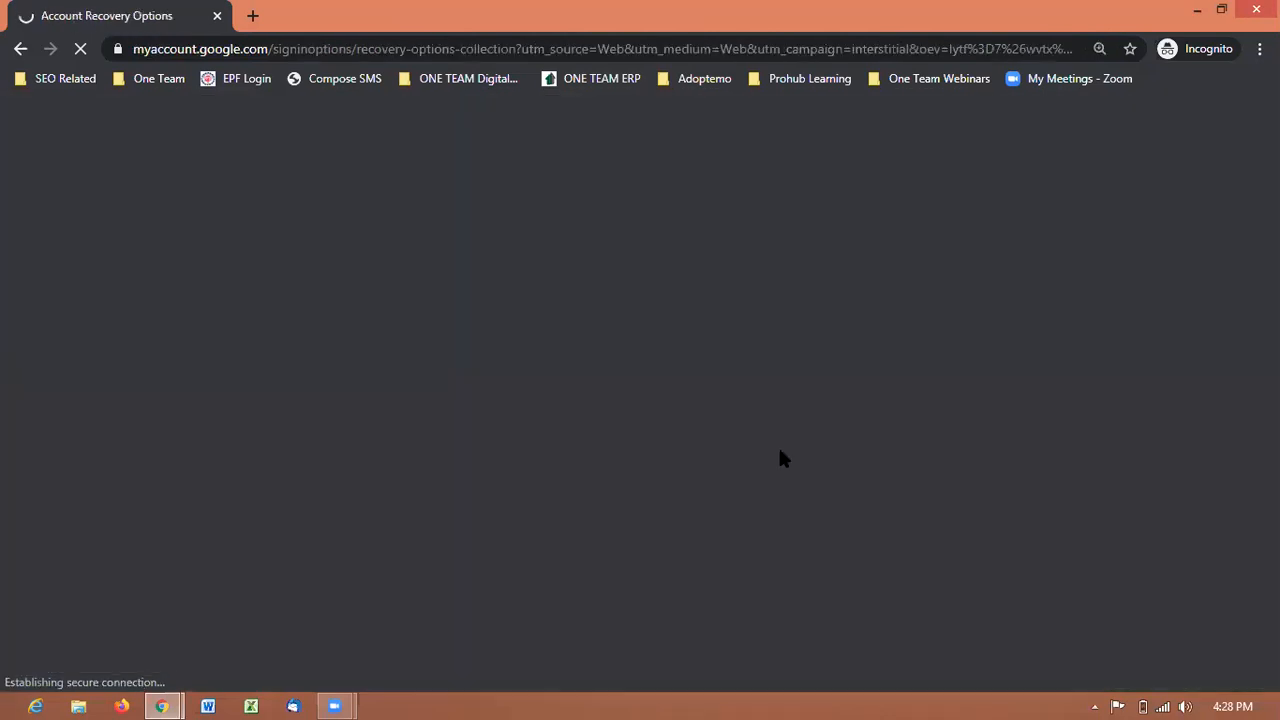
scroll(1027, 360, down, 2)
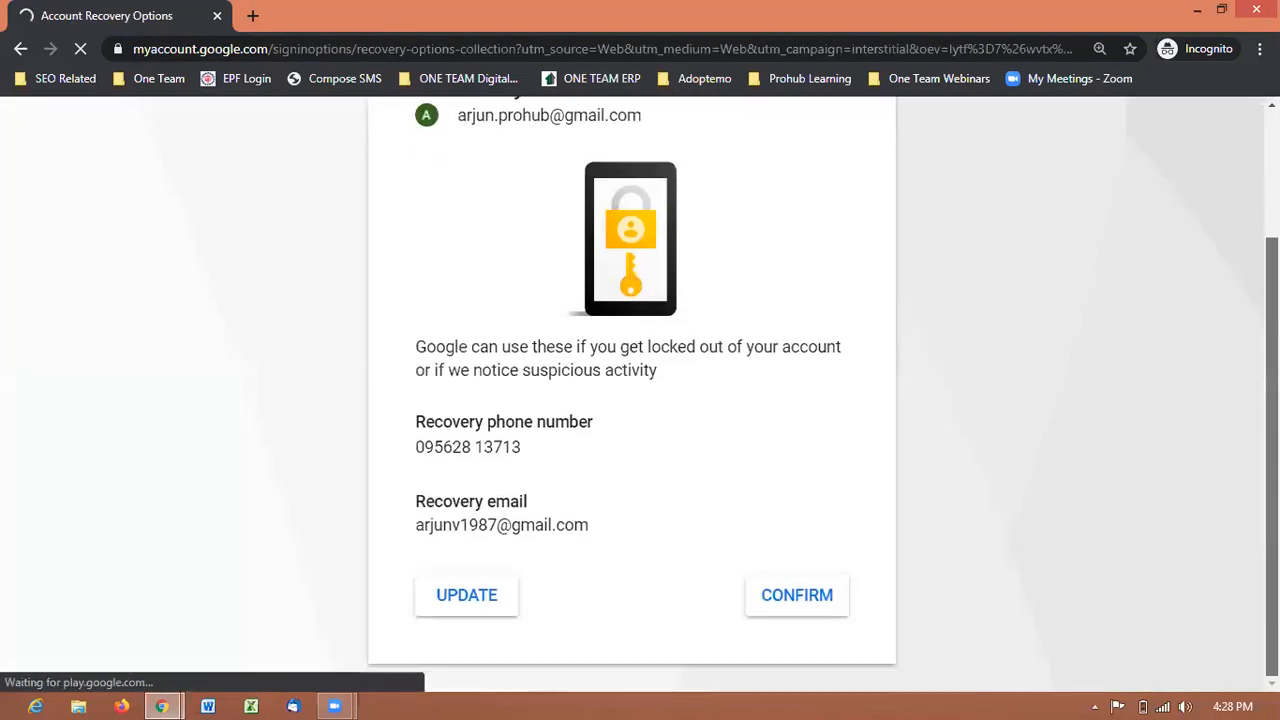
click(810, 603)
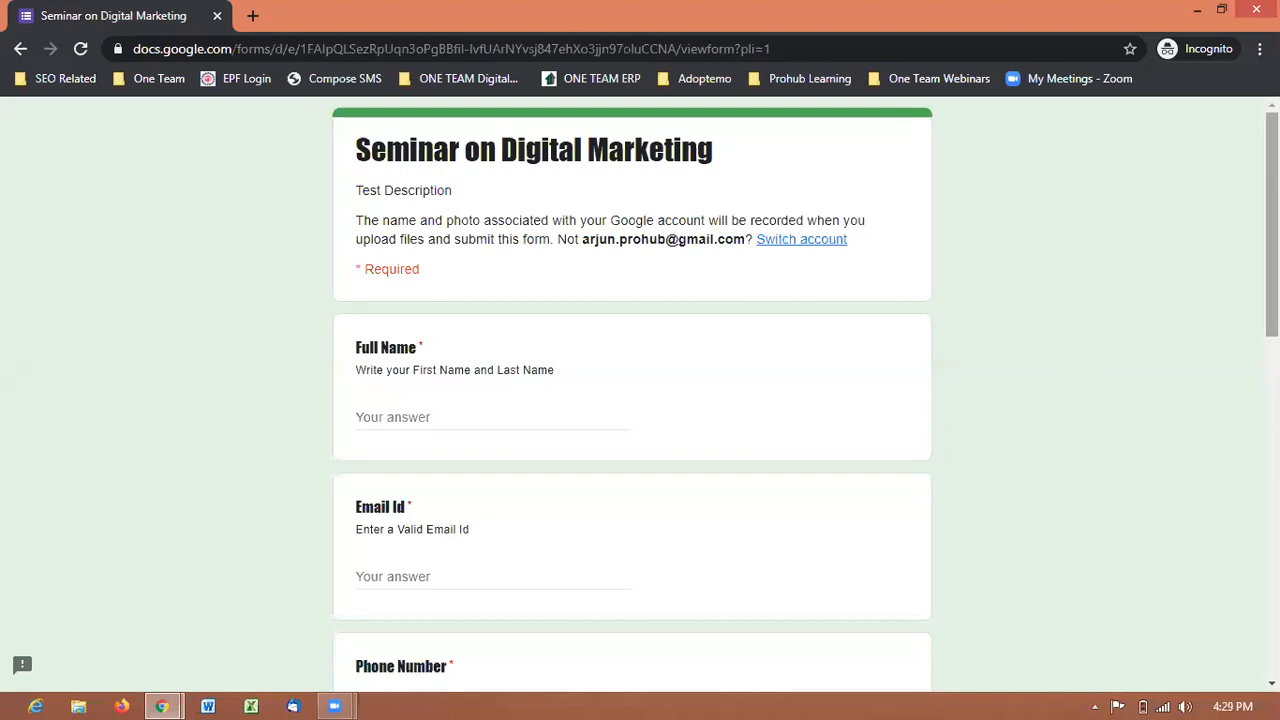
Answer Full Name, Email Id and Phone Number with the respondent's details and select B-Tech.
scroll(1270, 230, down, 1)
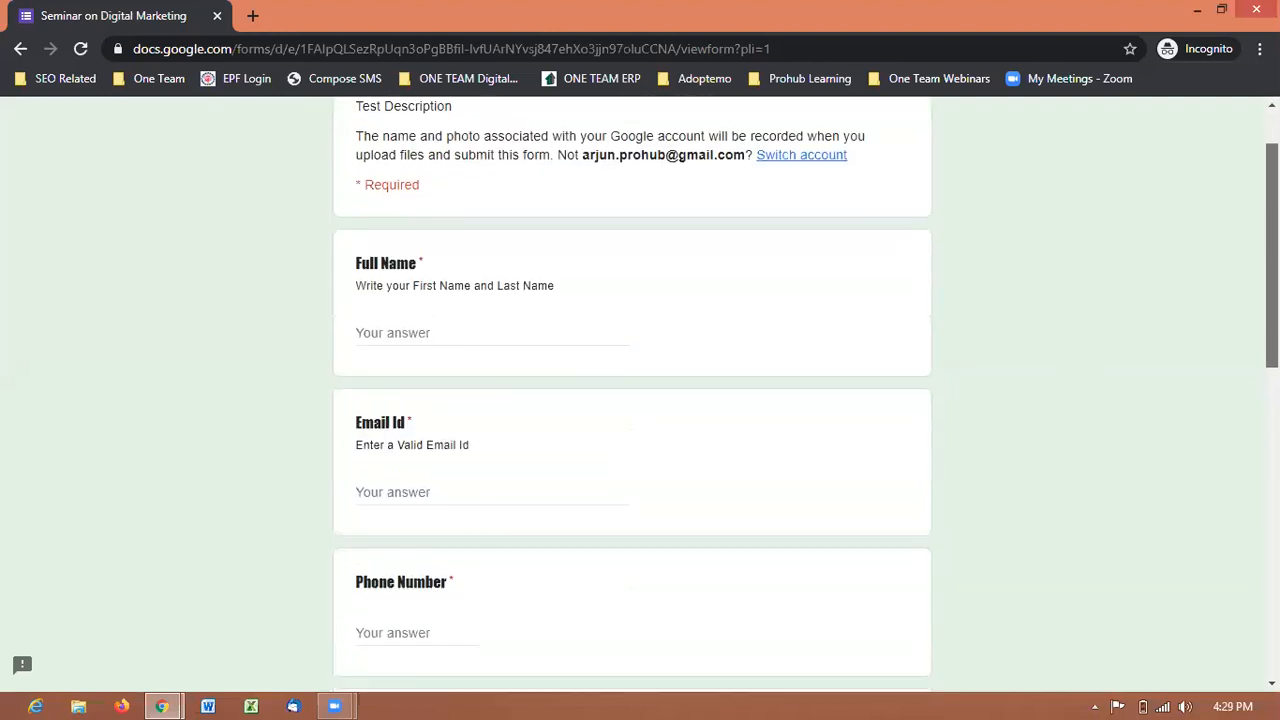
click(476, 330)
text(Arjun)
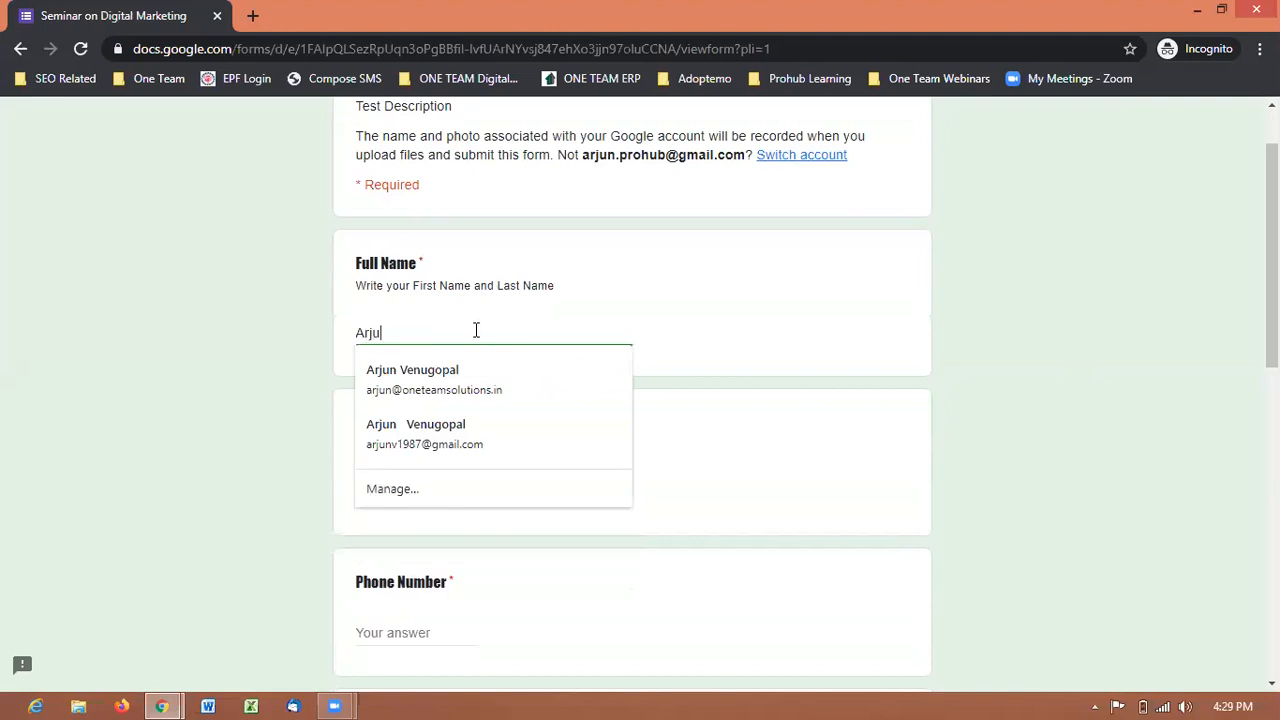
key(Tab)
text(arjun.)
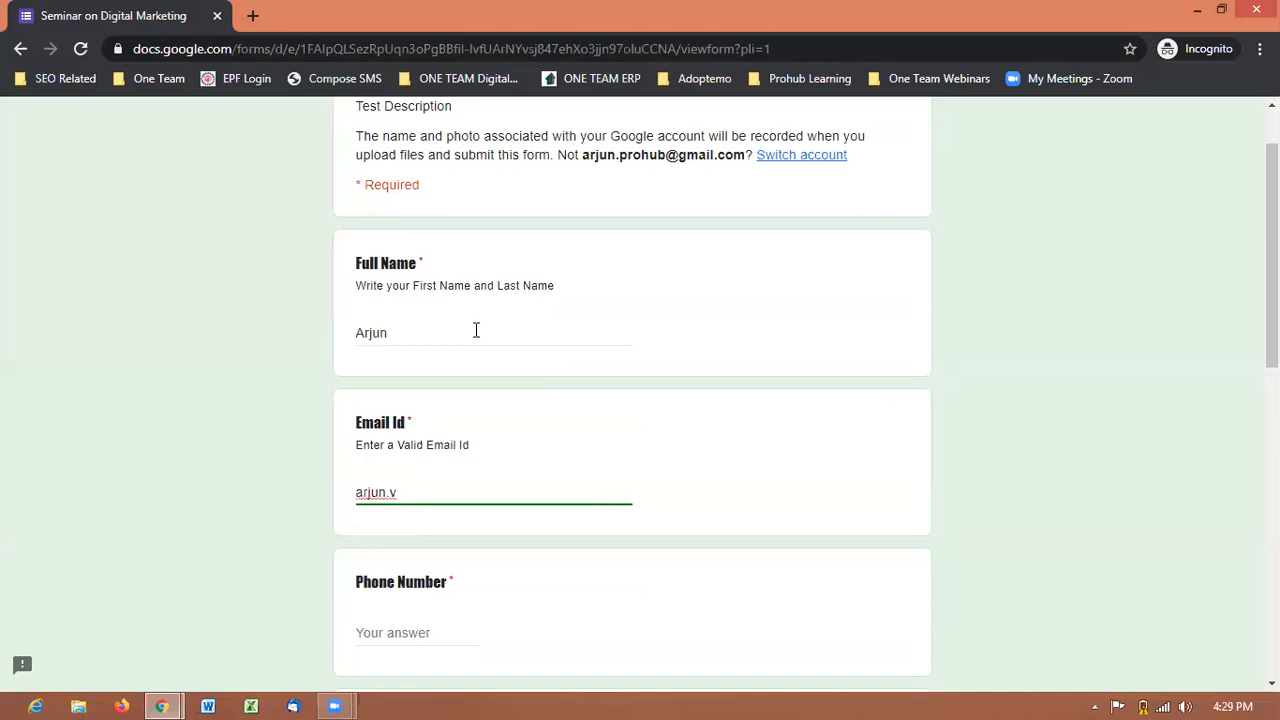
key(Tab)
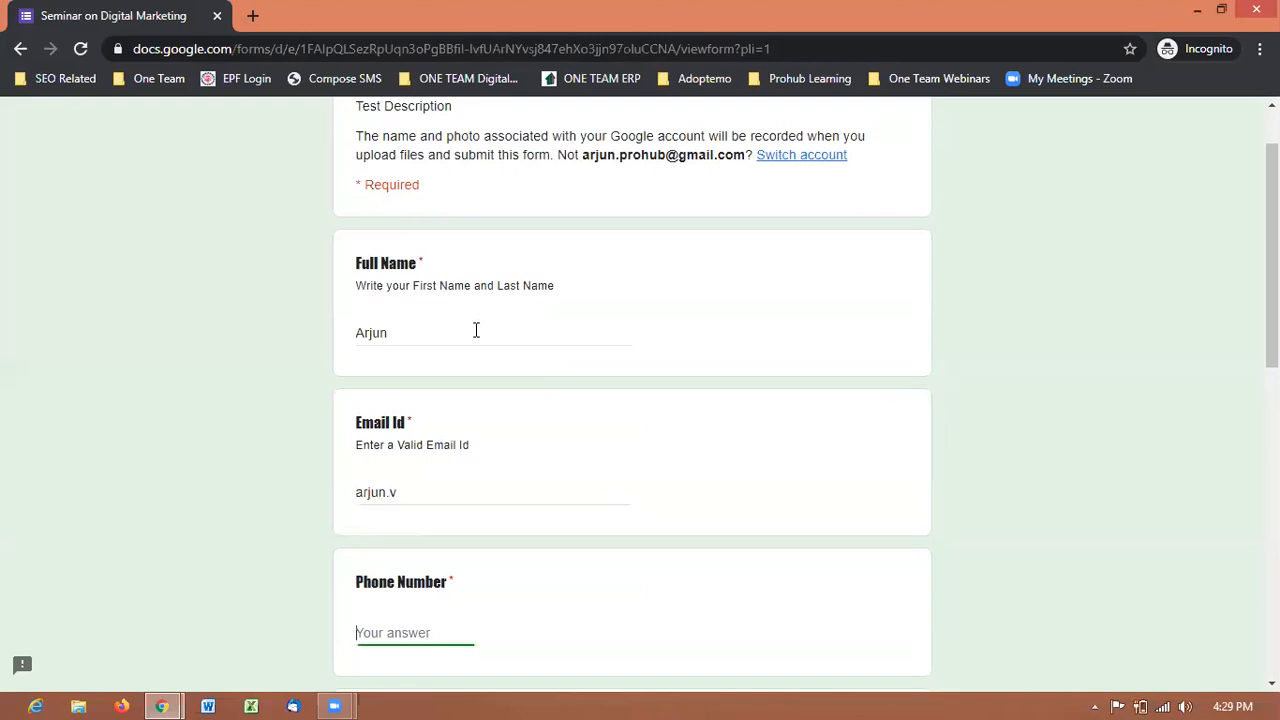
text(9598858)
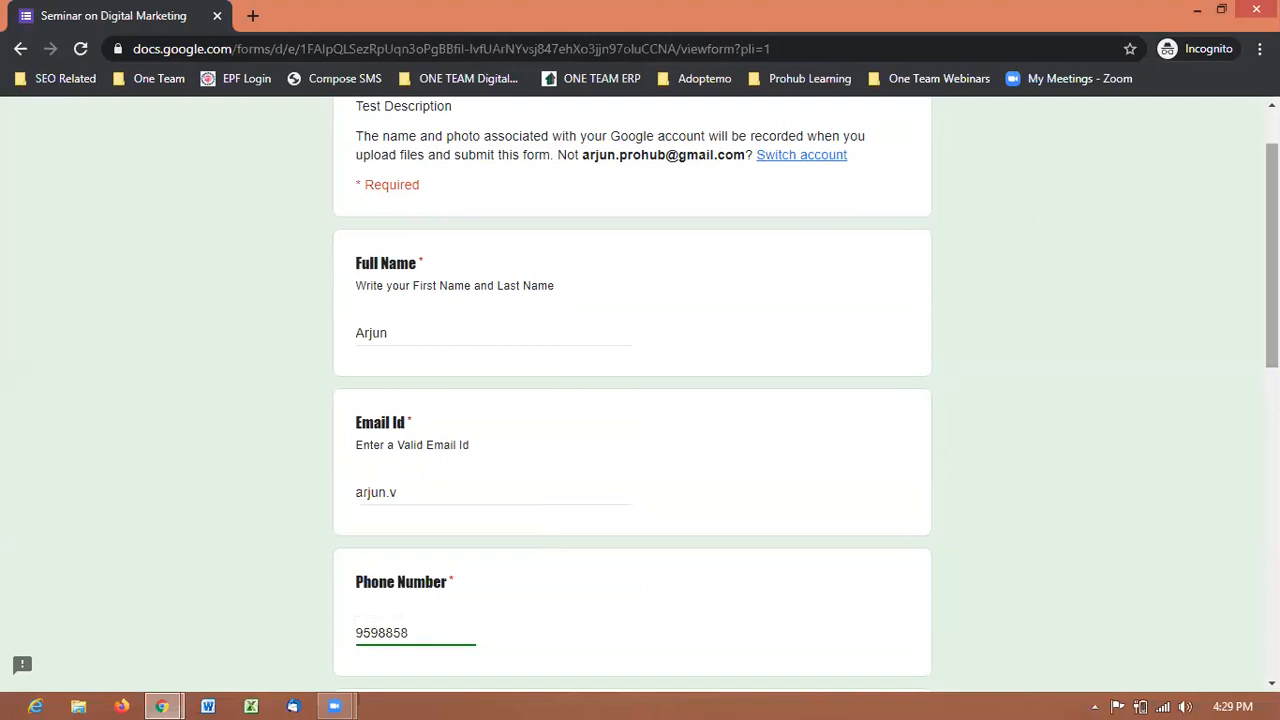
scroll(414, 500, down, 3)
click(366, 486)
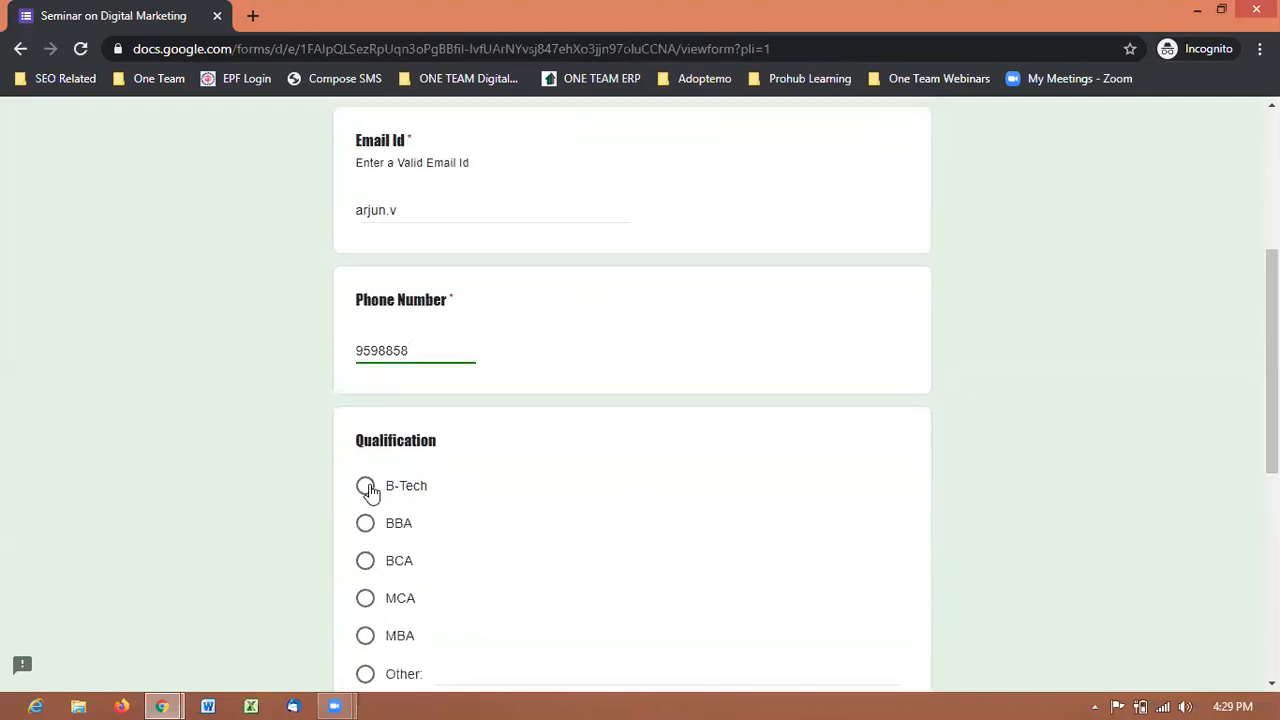
scroll(1270, 430, down, 4)
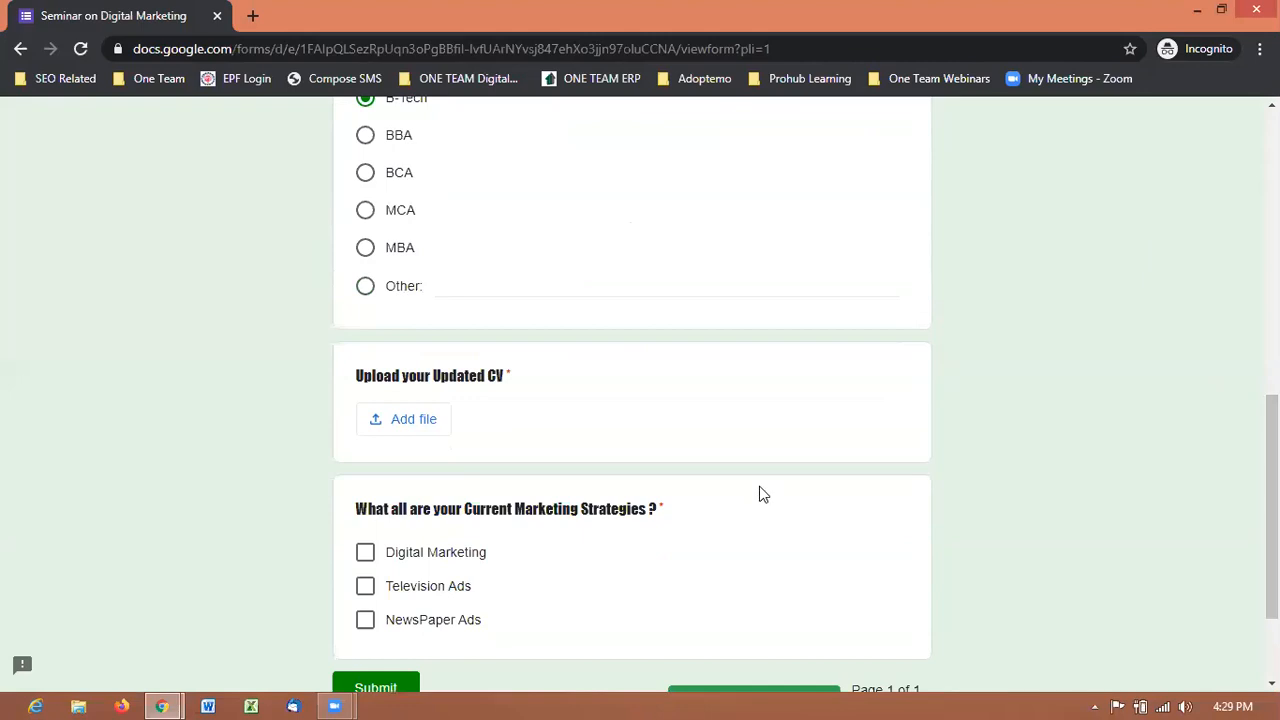
Attach a Google Docs file from Drive as the CV upload.
click(404, 420)
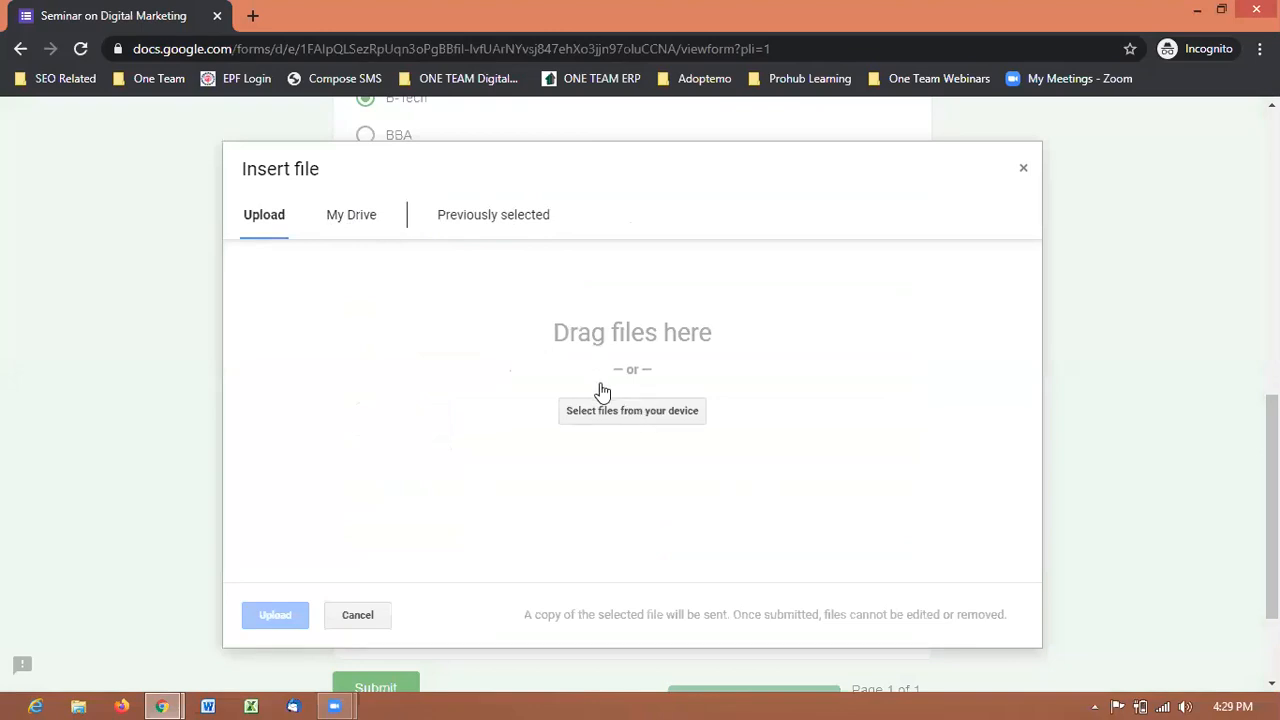
click(358, 220)
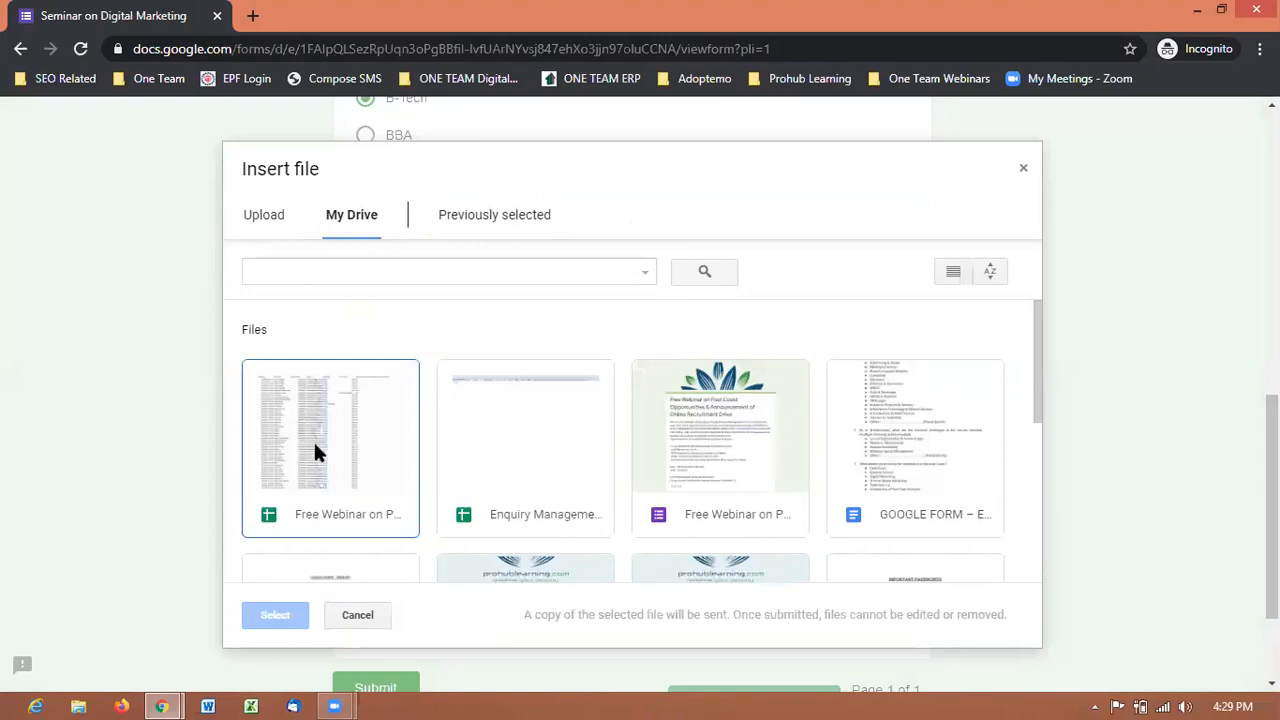
click(731, 462)
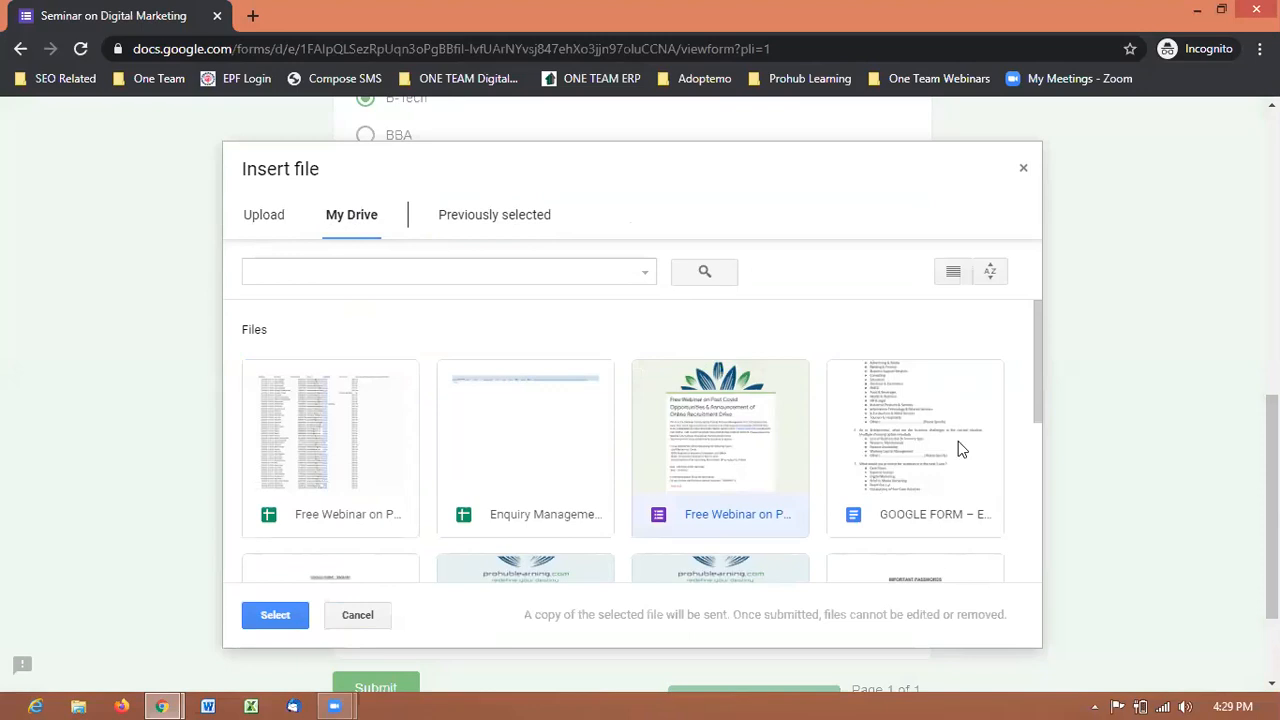
click(996, 435)
click(265, 617)
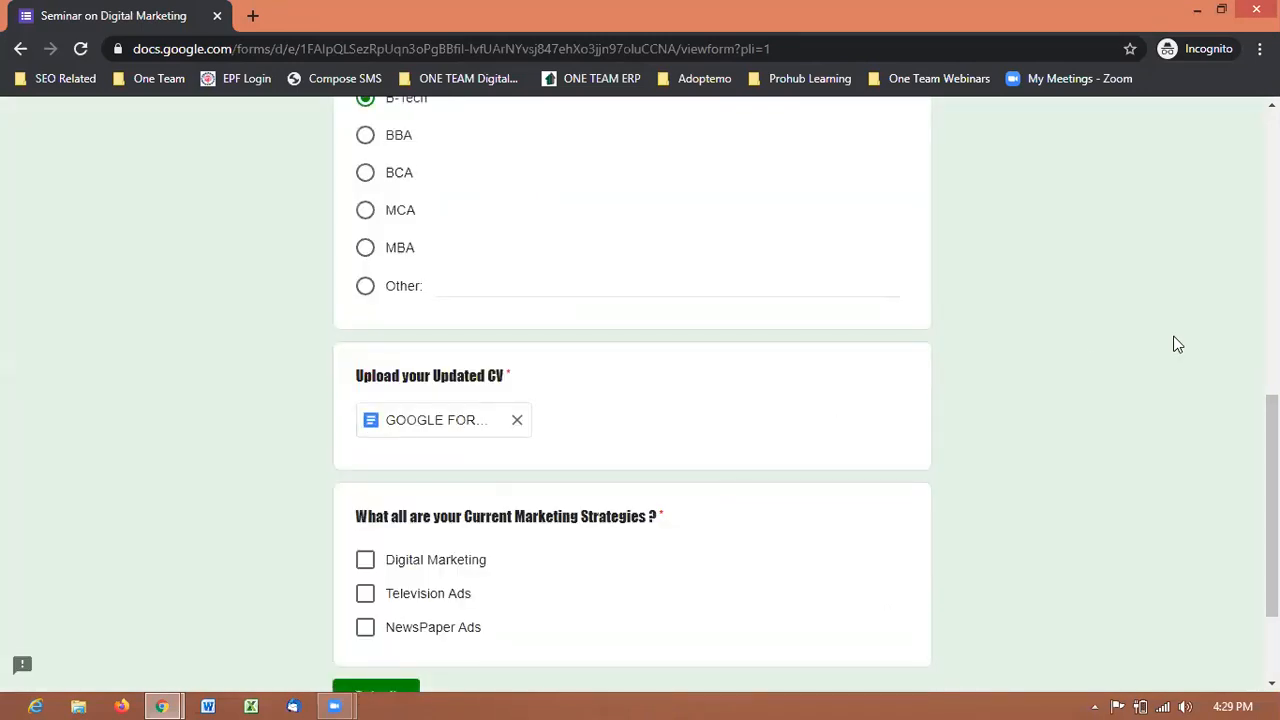
Tick Television Ads and Digital Marketing as current strategies and submit the form.
scroll(829, 420, down, 2)
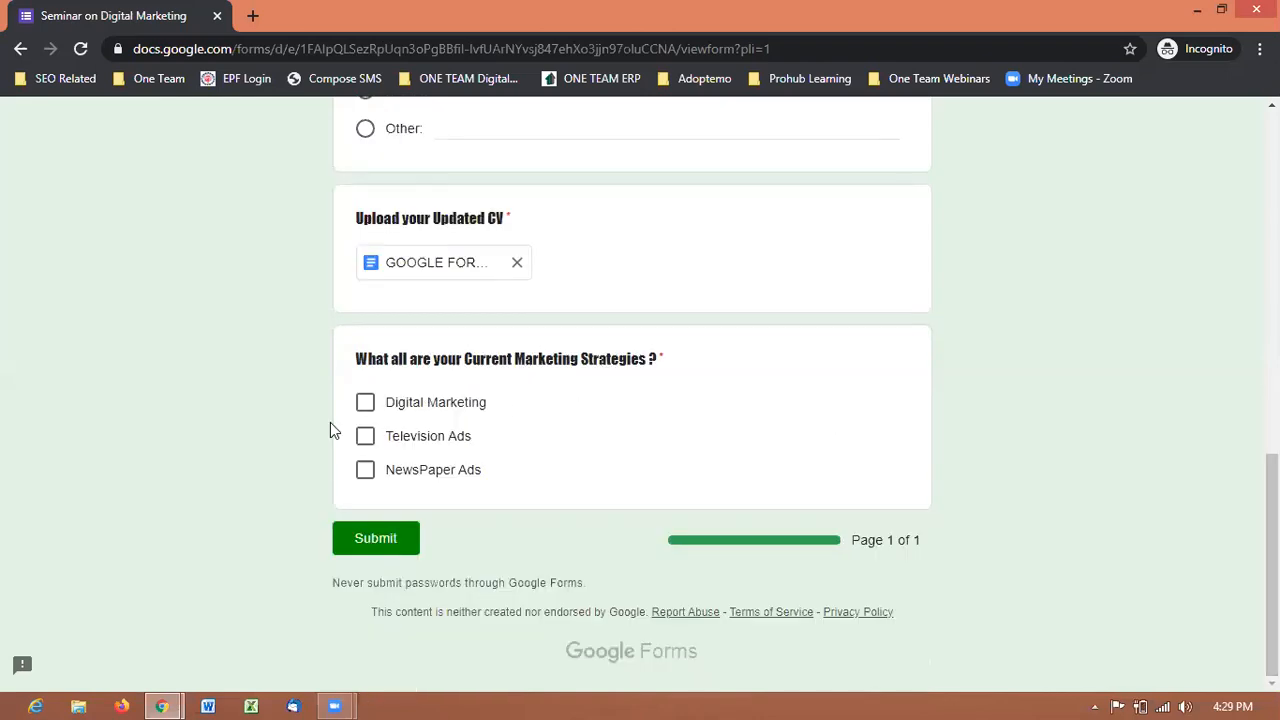
click(365, 436)
click(365, 402)
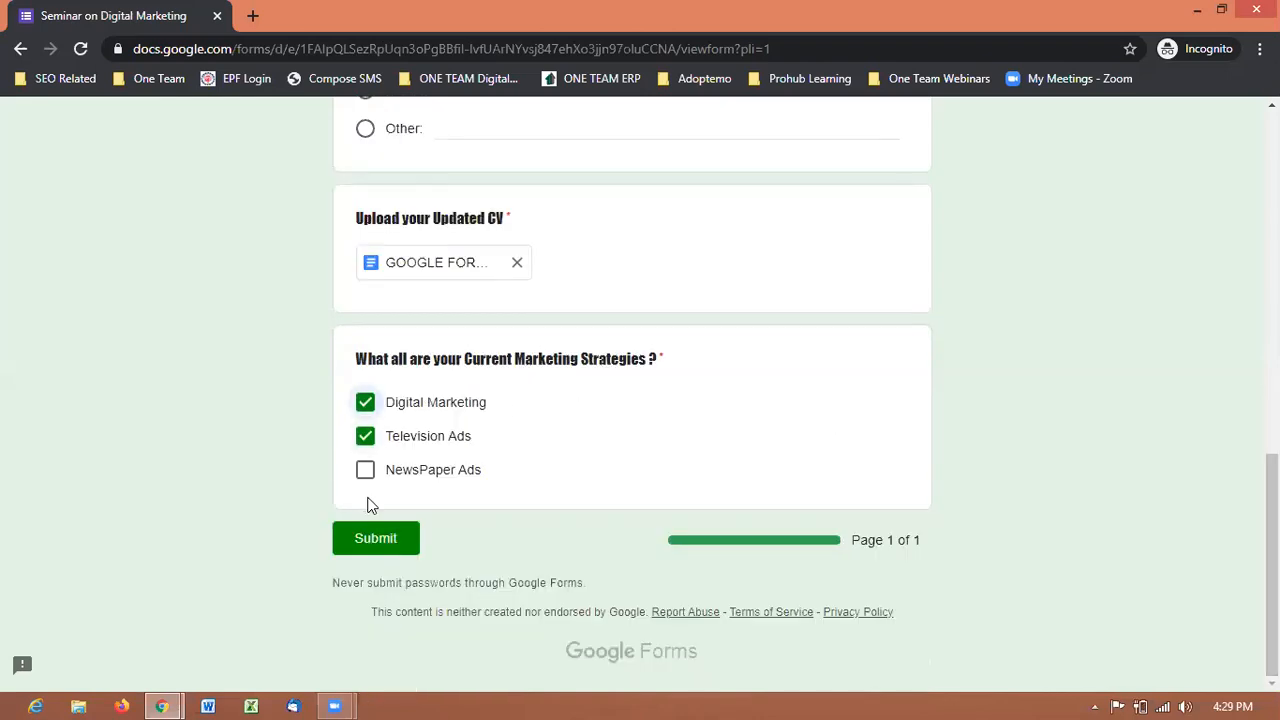
click(380, 543)
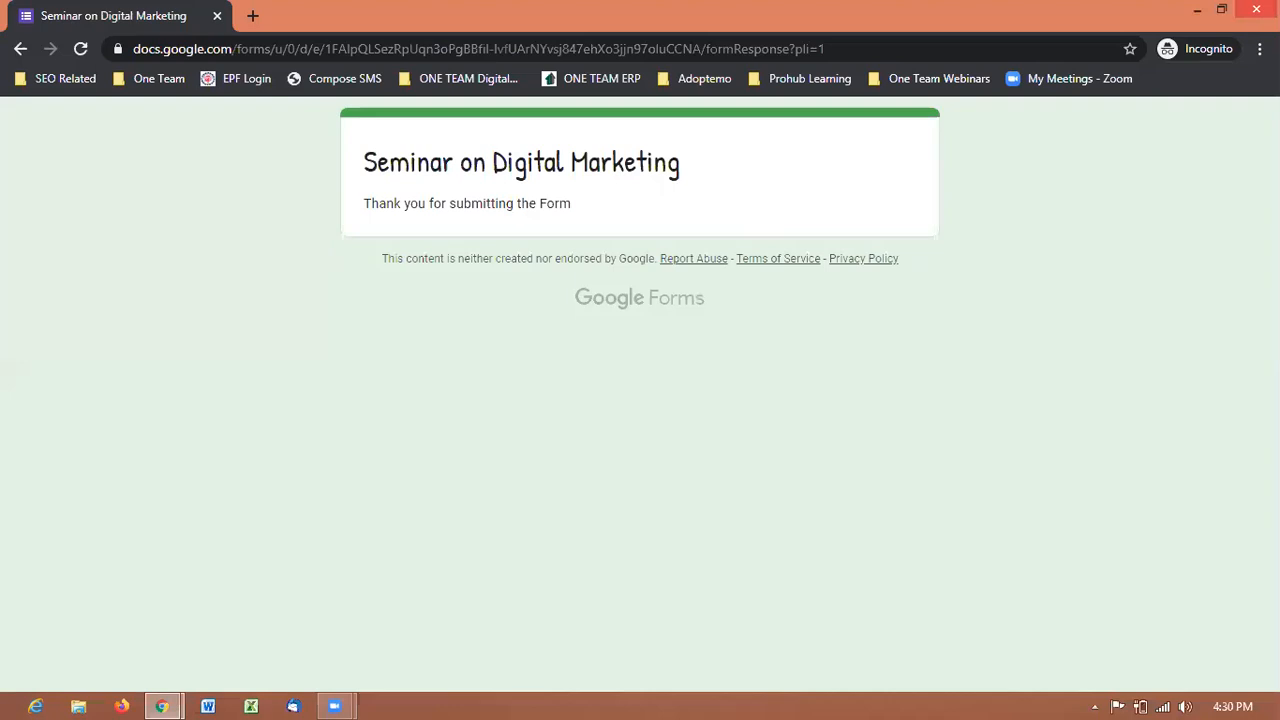
In the form editor, open Responses and scroll through the one-response Summary charts.
click(1256, 9)
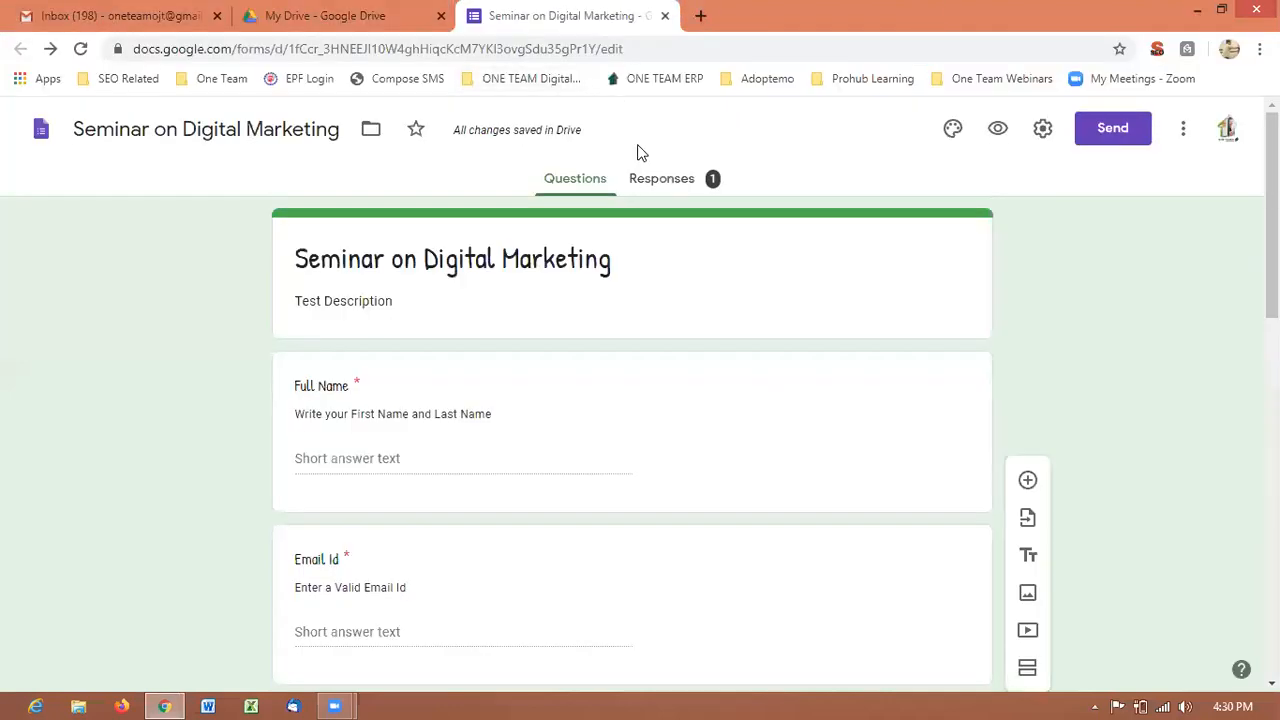
click(680, 186)
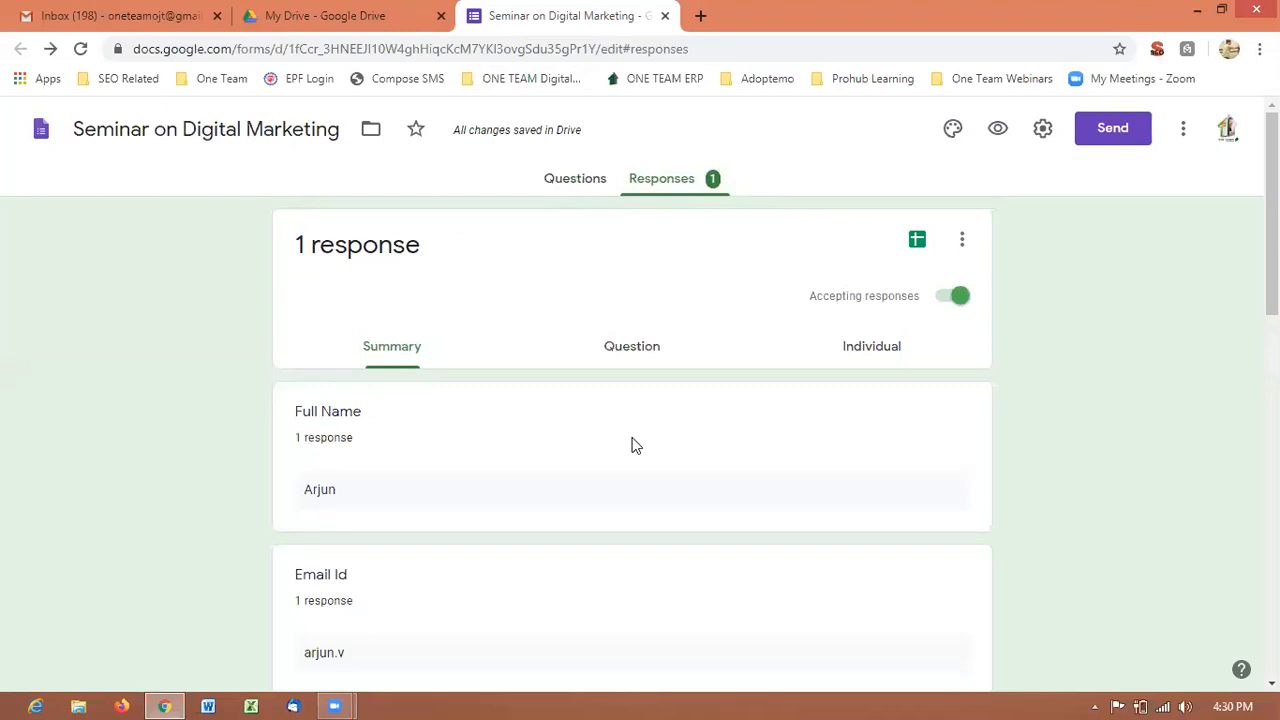
drag(1272, 240, 1247, 363)
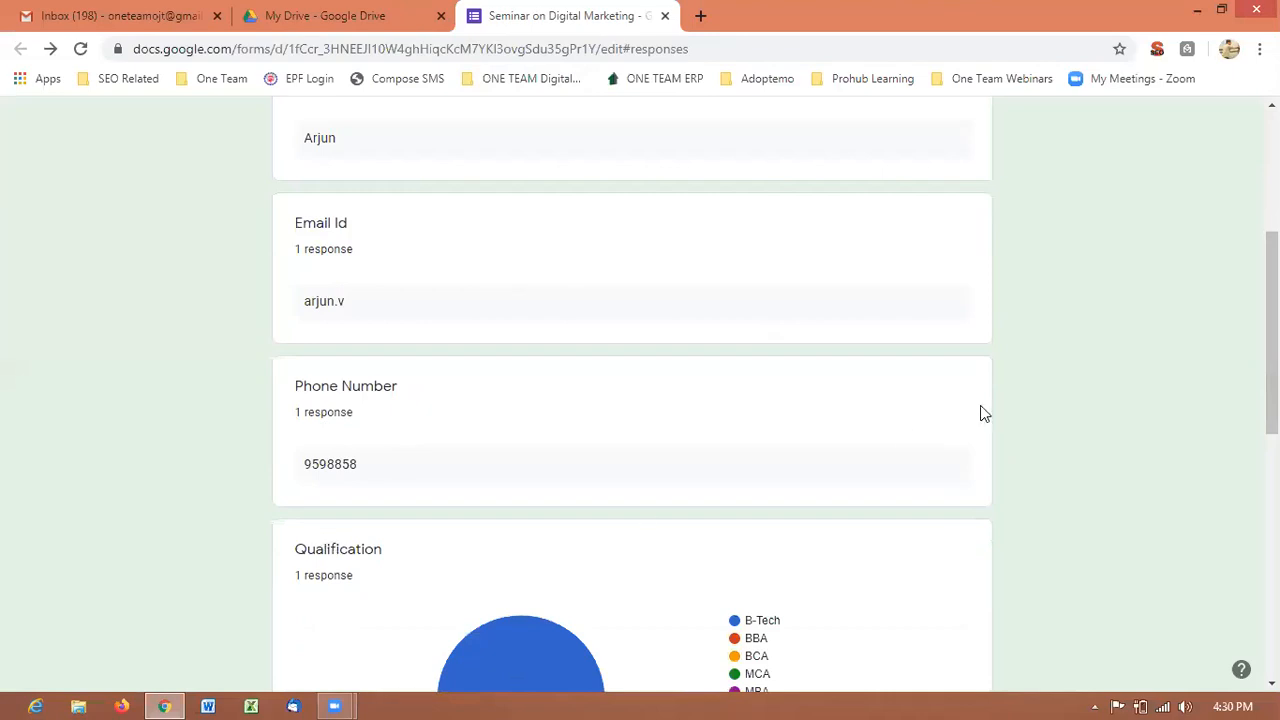
drag(1272, 400, 1272, 520)
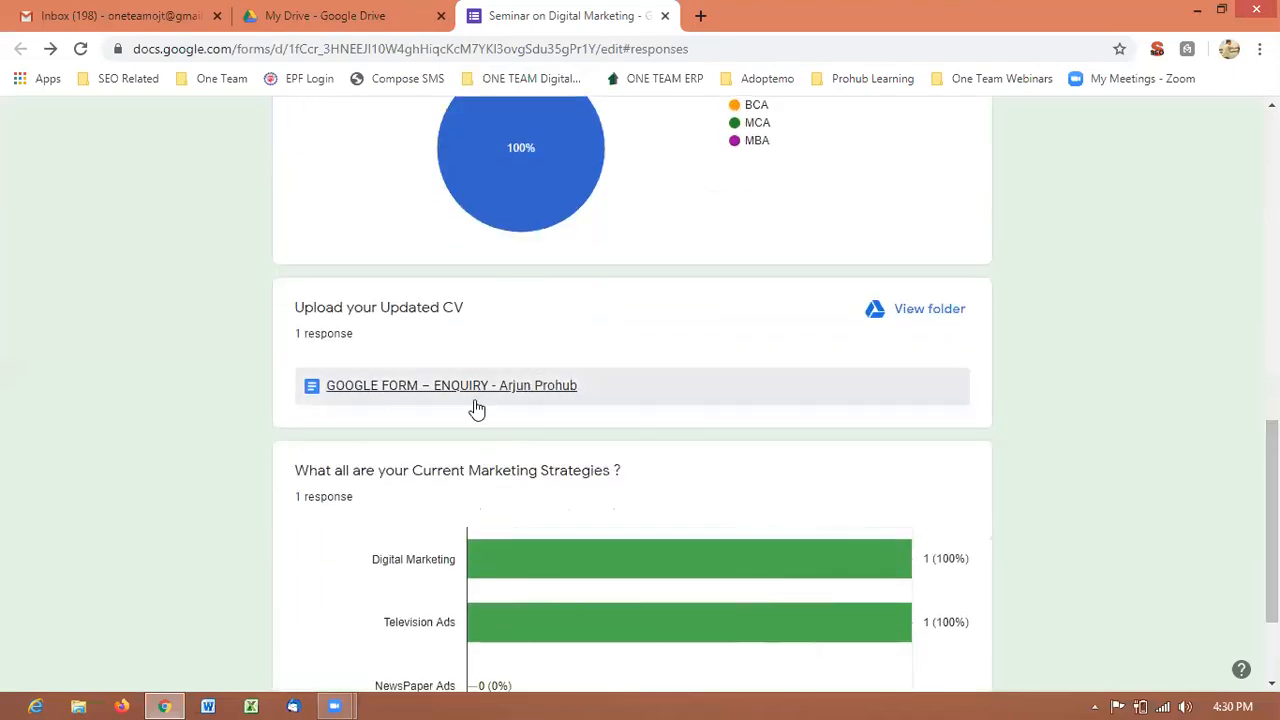
drag(1272, 452, 1272, 506)
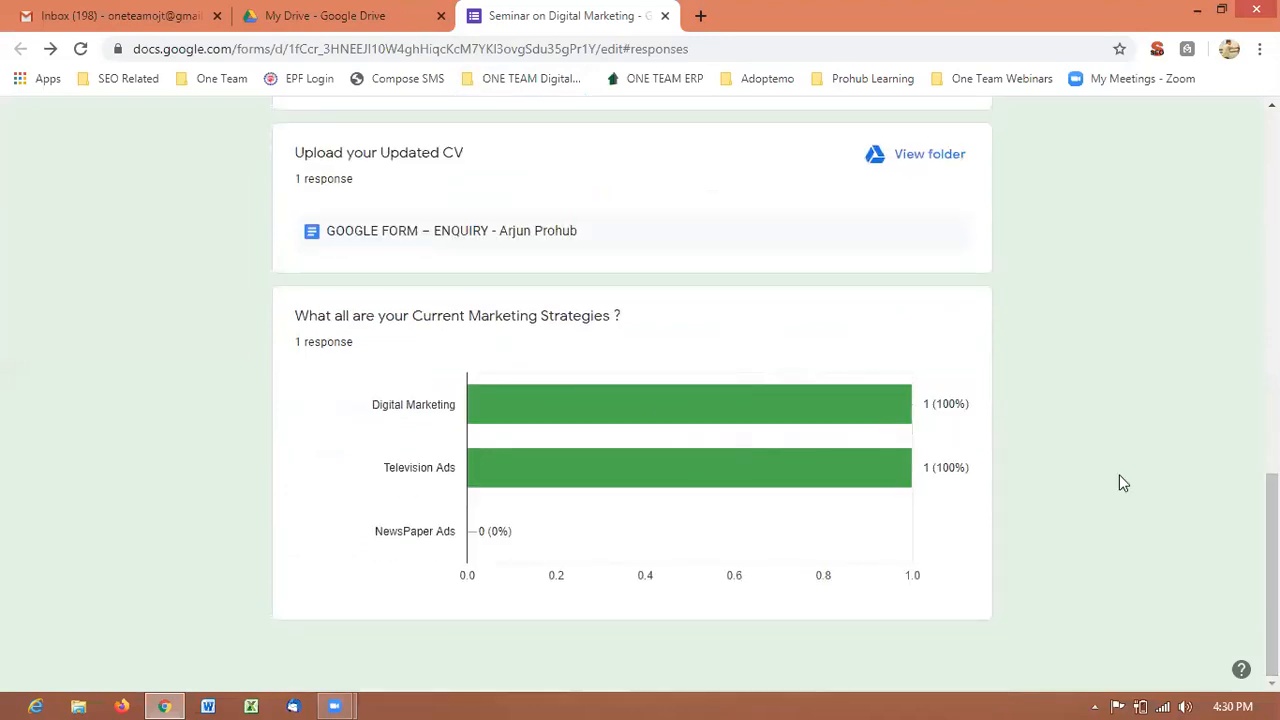
drag(1272, 560, 1272, 196)
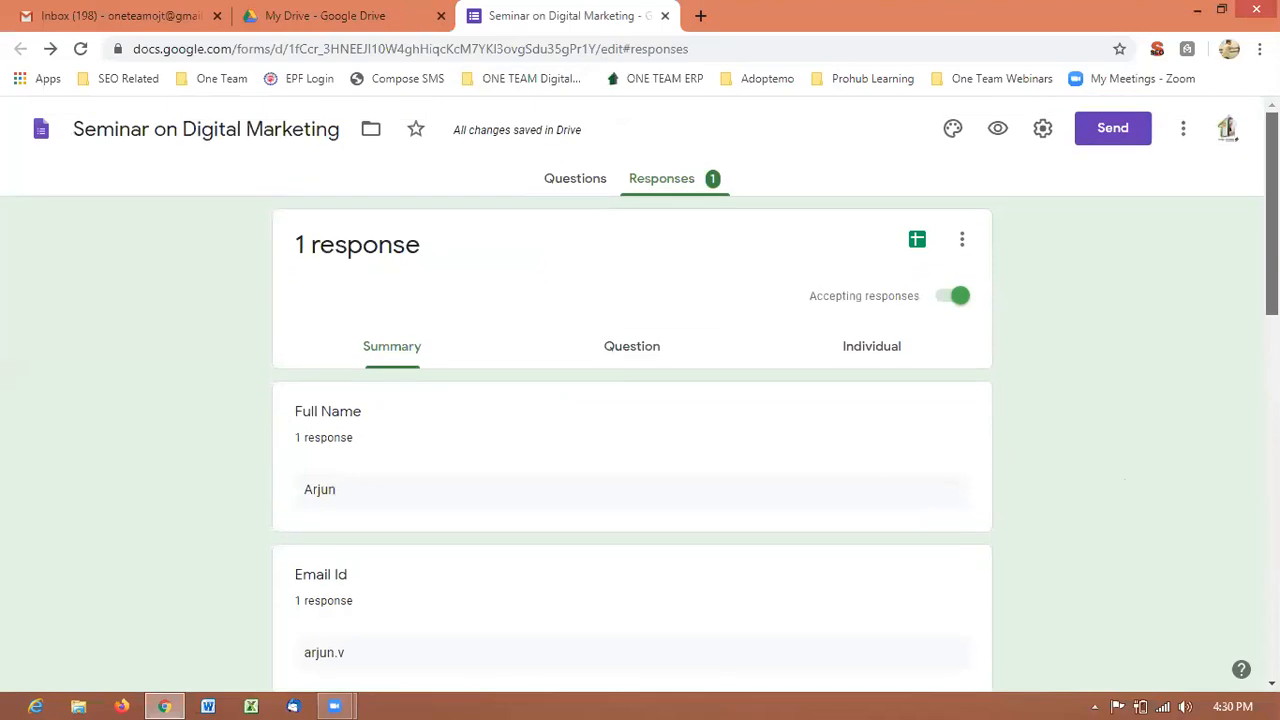
Switch to the Question view and step past Email Id to Phone Number, question 3 of 6.
click(628, 355)
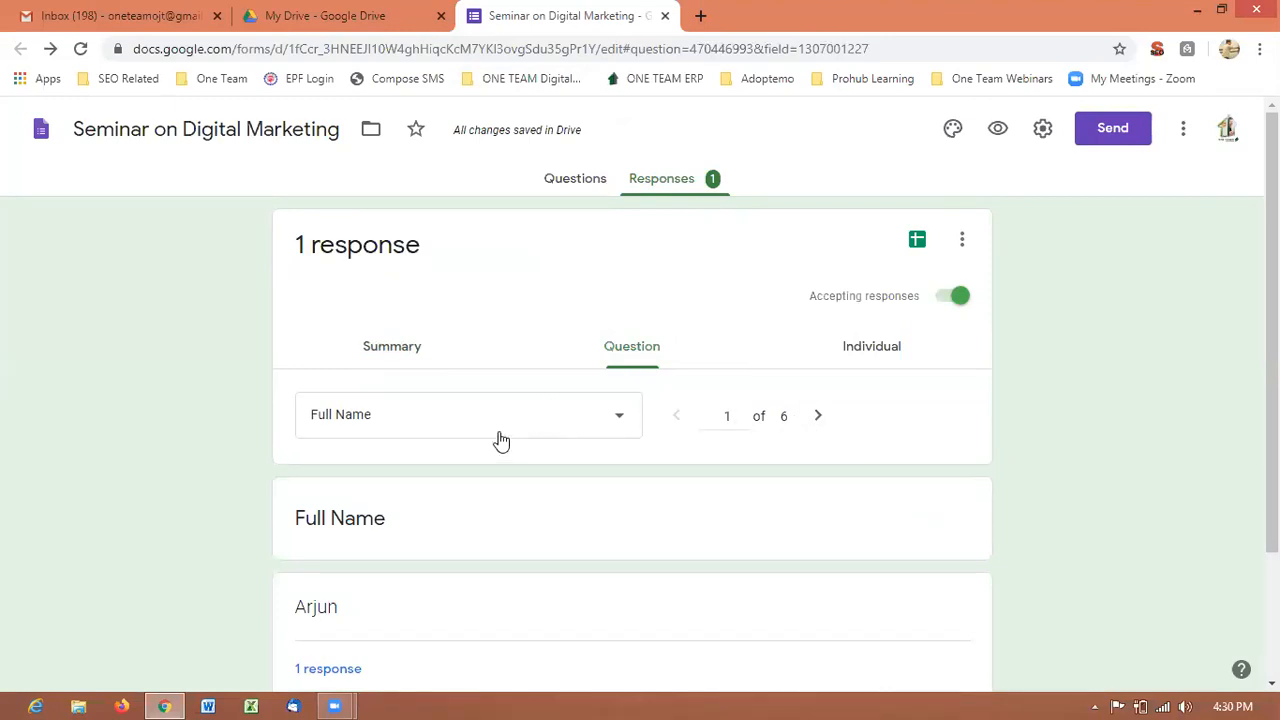
scroll(817, 430, down, 3)
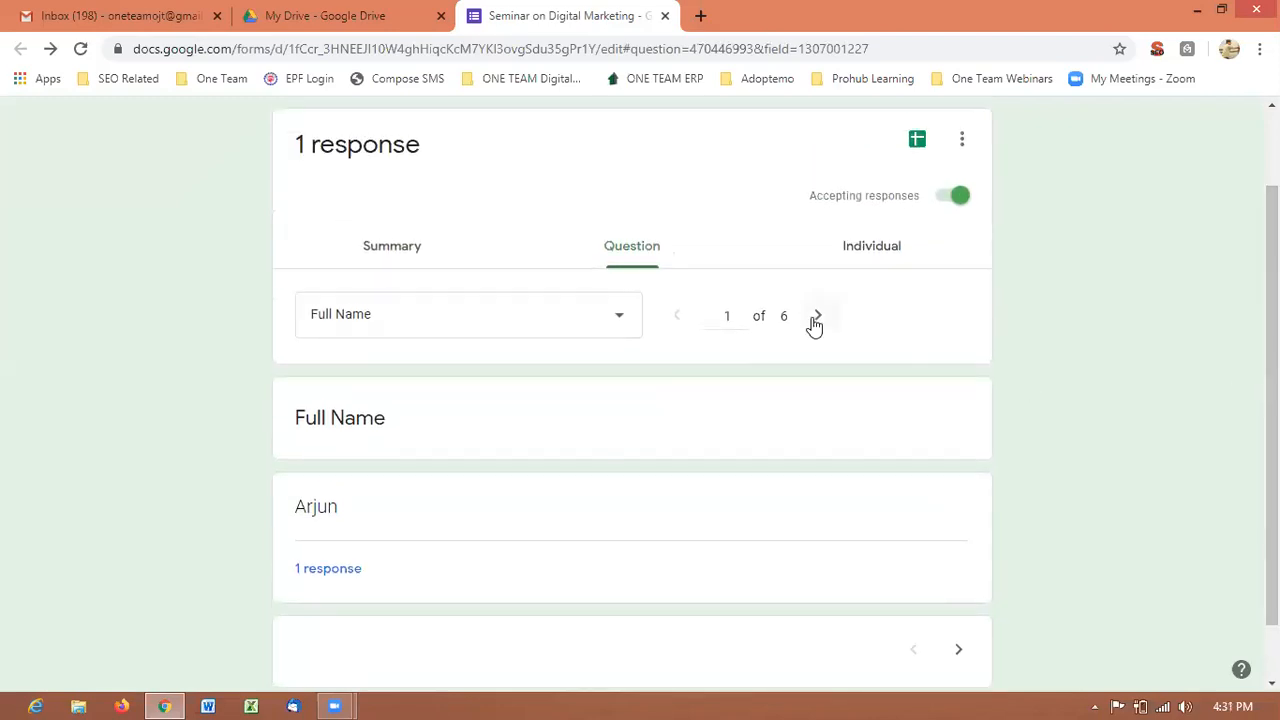
click(818, 322)
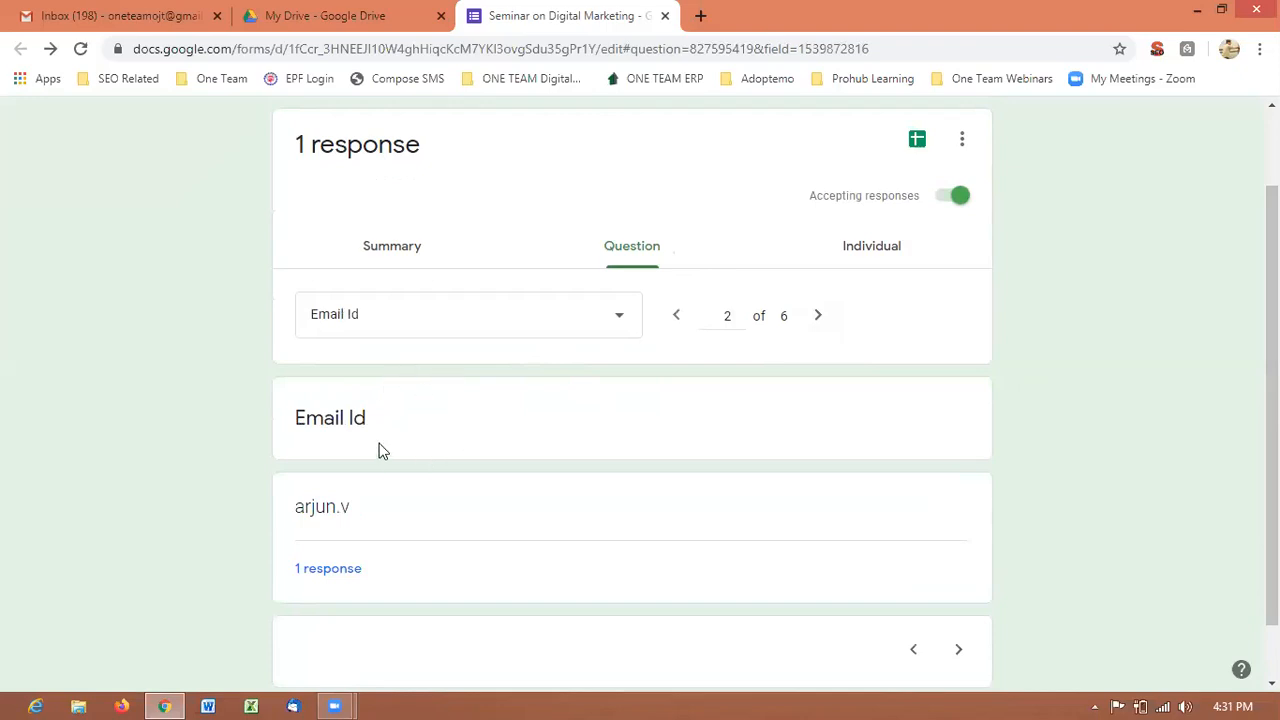
click(822, 316)
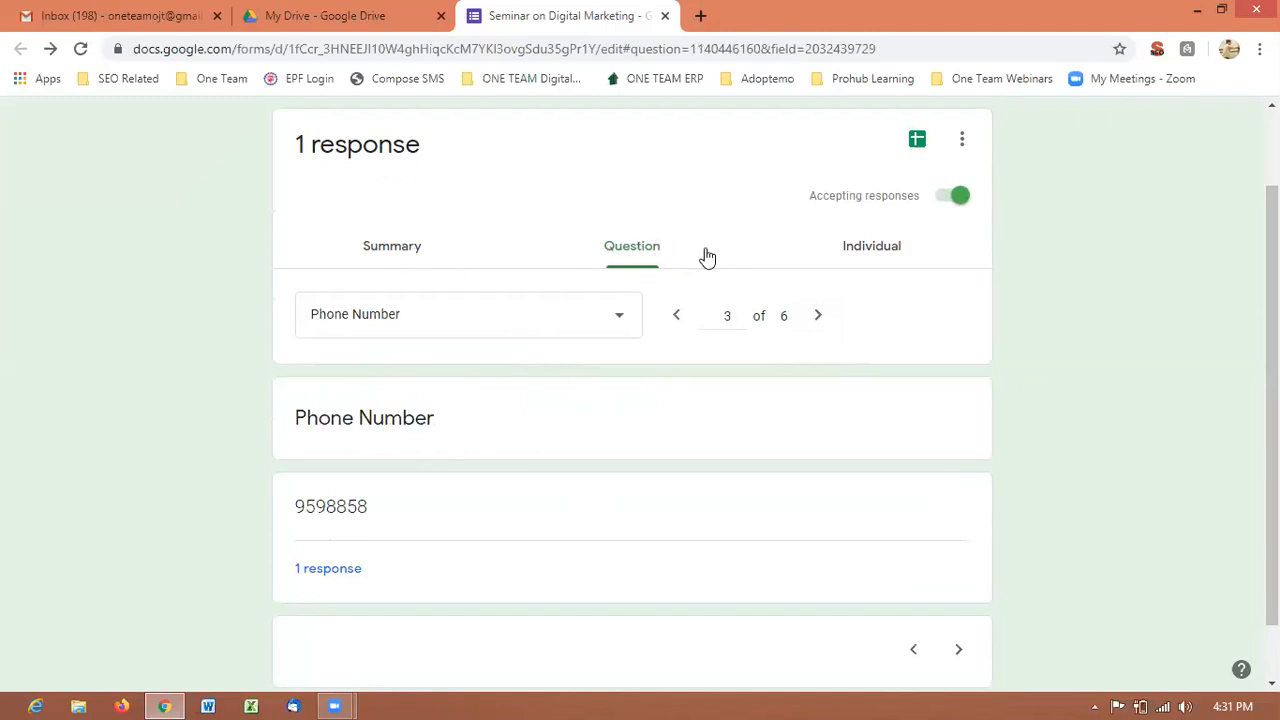
Show response 1 of 1 in the Individual view and scroll through its answers.
click(869, 258)
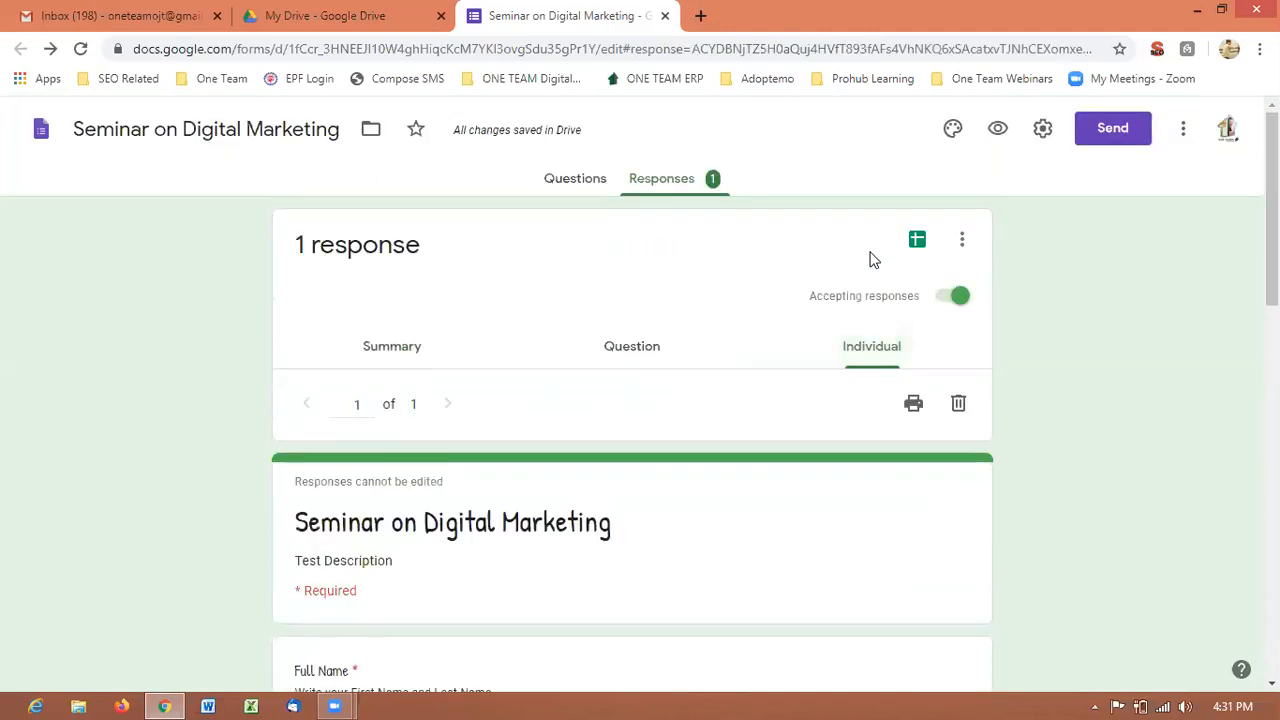
drag(1272, 200, 1272, 257)
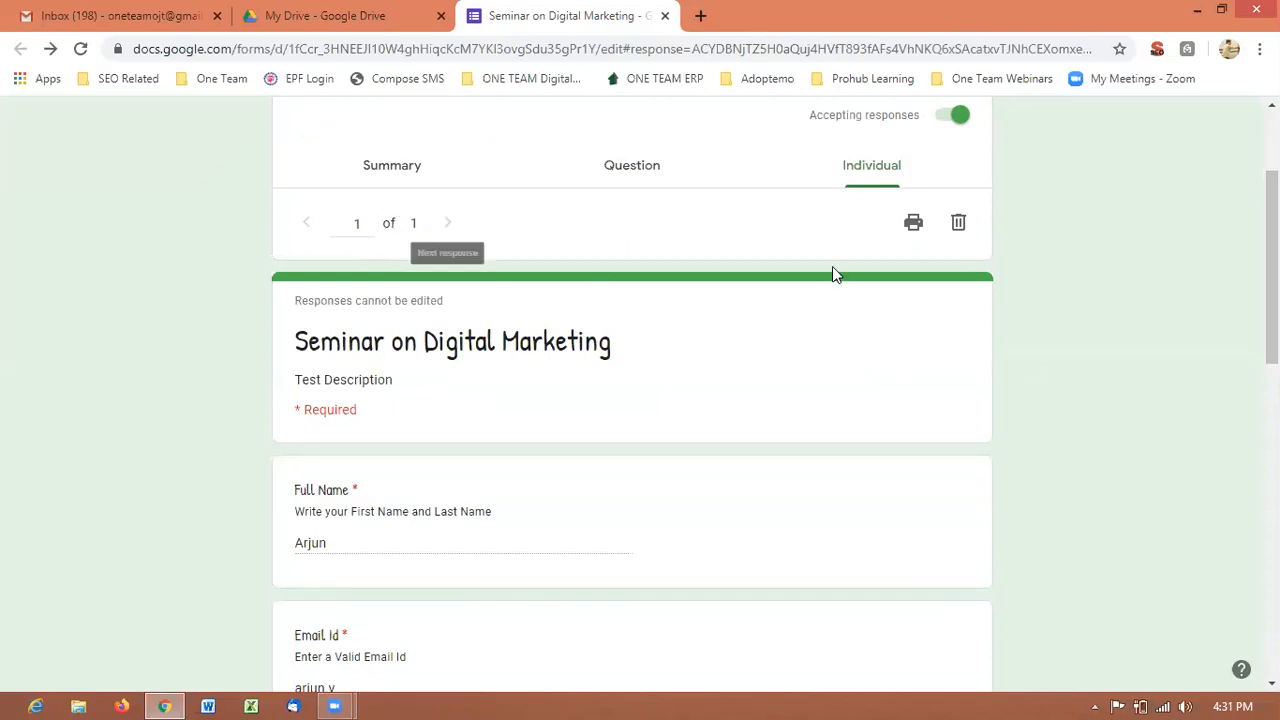
scroll(1199, 214, up, 2)
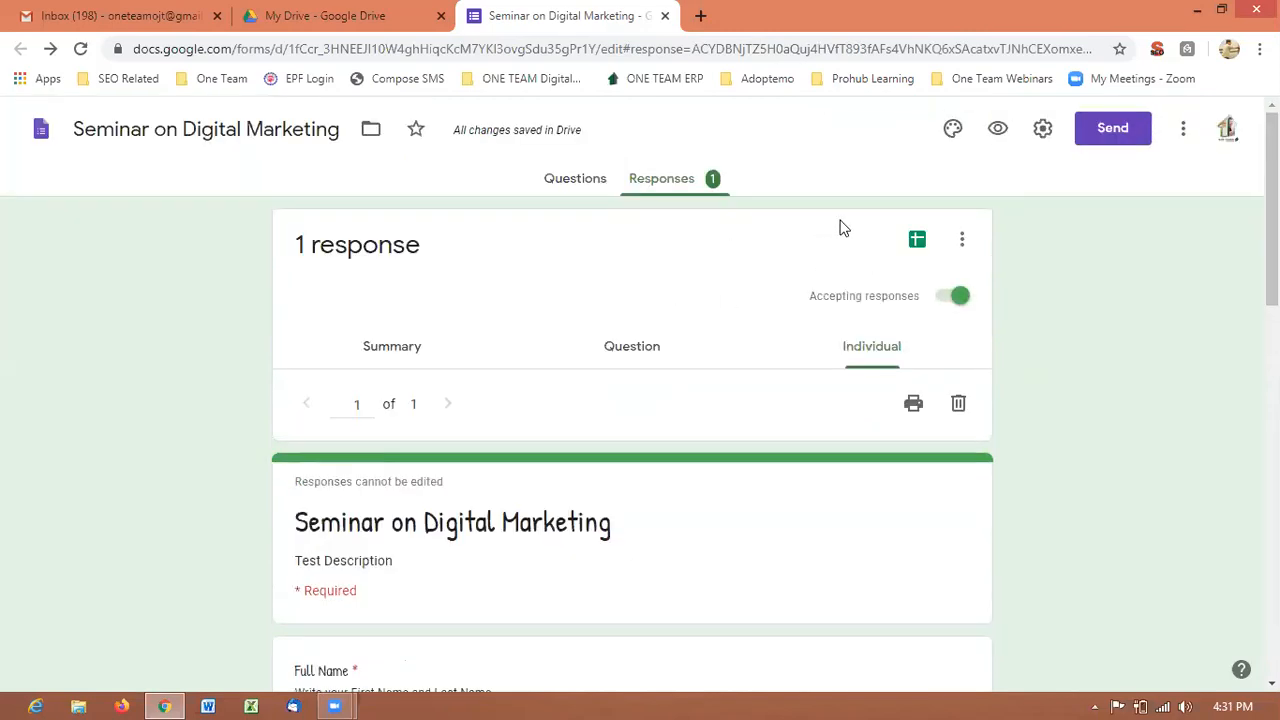
Link responses to a new 'Seminar on Digital Marketing (Responses)' spreadsheet from the Sheets icon.
click(916, 242)
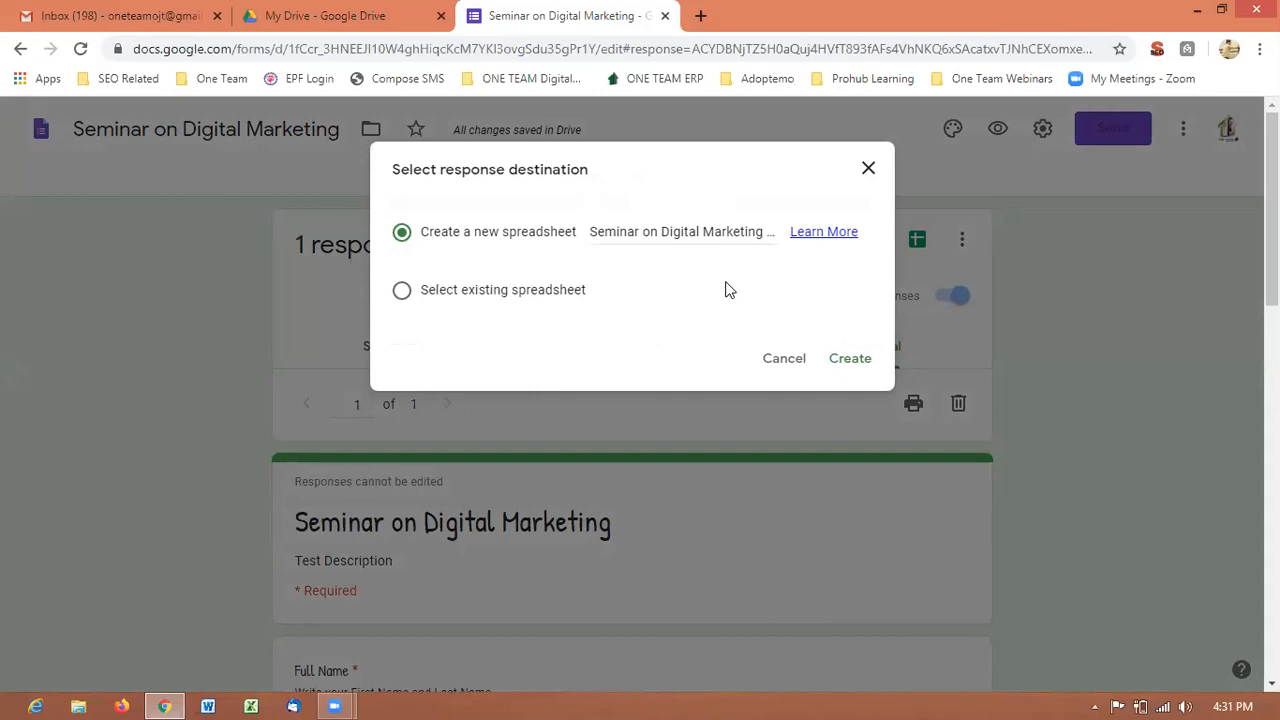
click(850, 360)
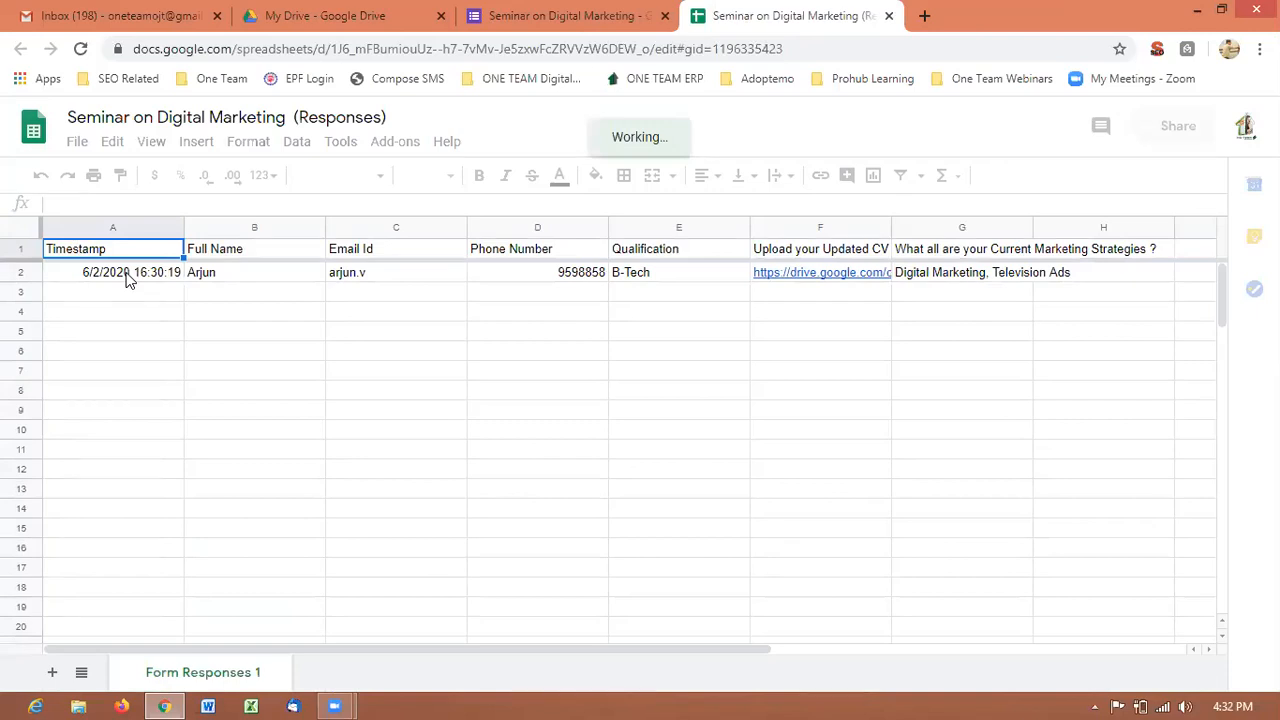
Select timestamp cell A2 and scroll to check the B-Tech, Digital Marketing, Television Ads row.
click(127, 280)
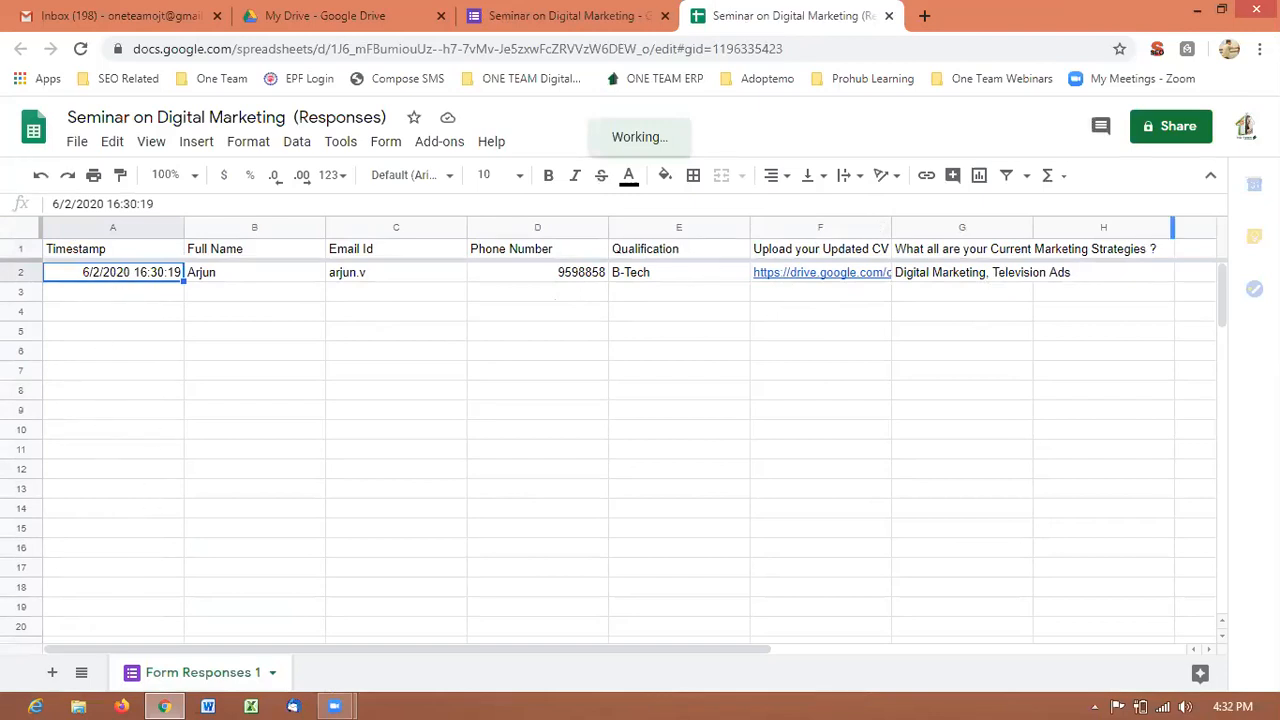
drag(1222, 276, 1216, 386)
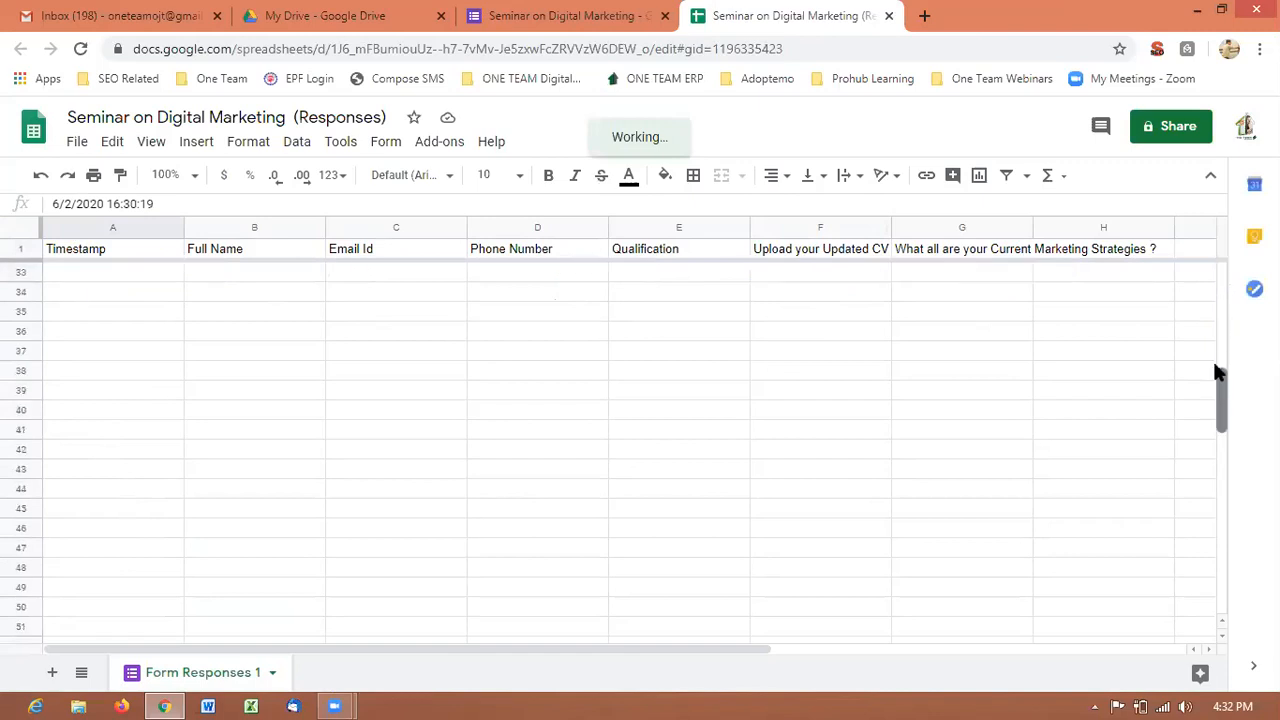
scroll(1211, 274, up, 10)
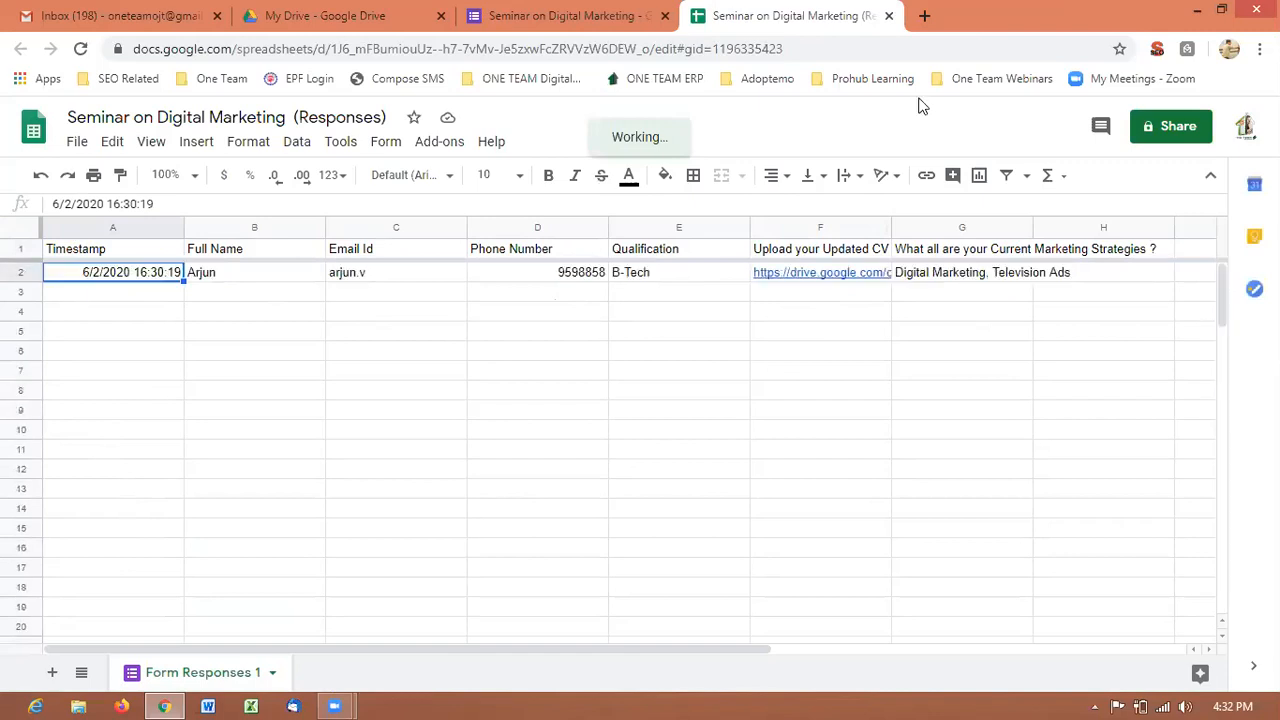
Close the spreadsheet, turn off Accepting responses, and return to the form's questions.
click(889, 16)
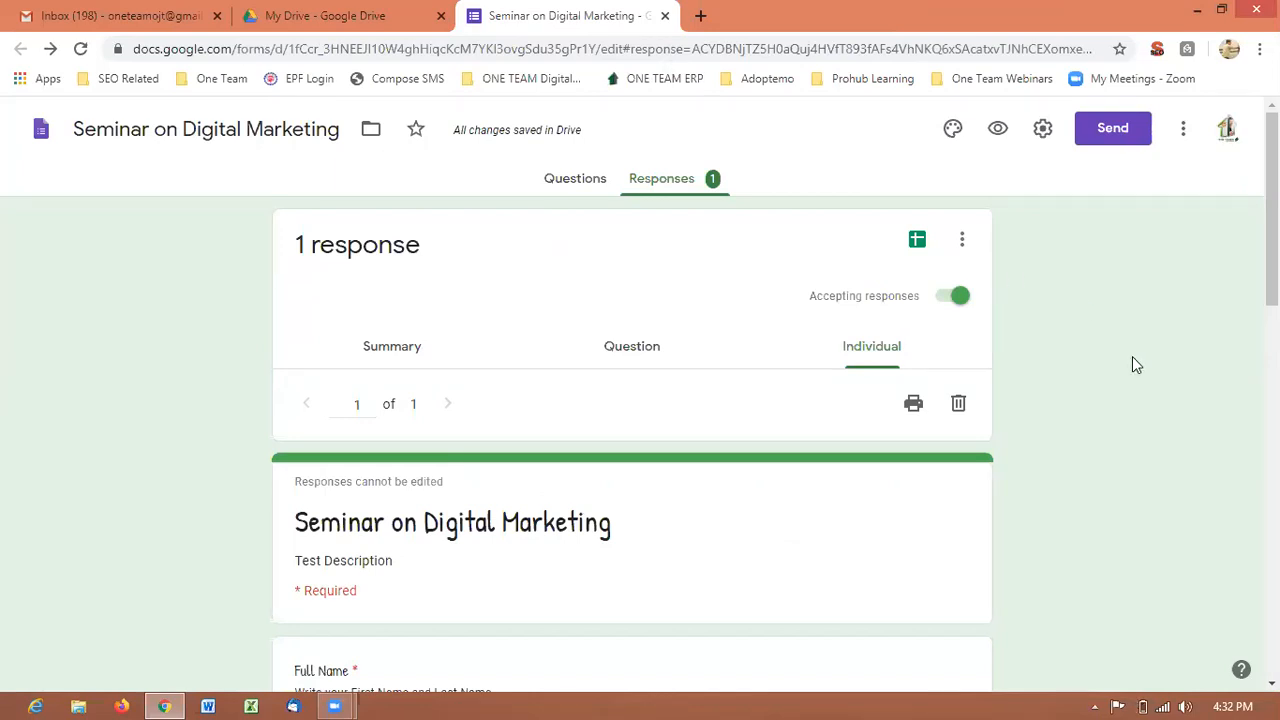
click(947, 305)
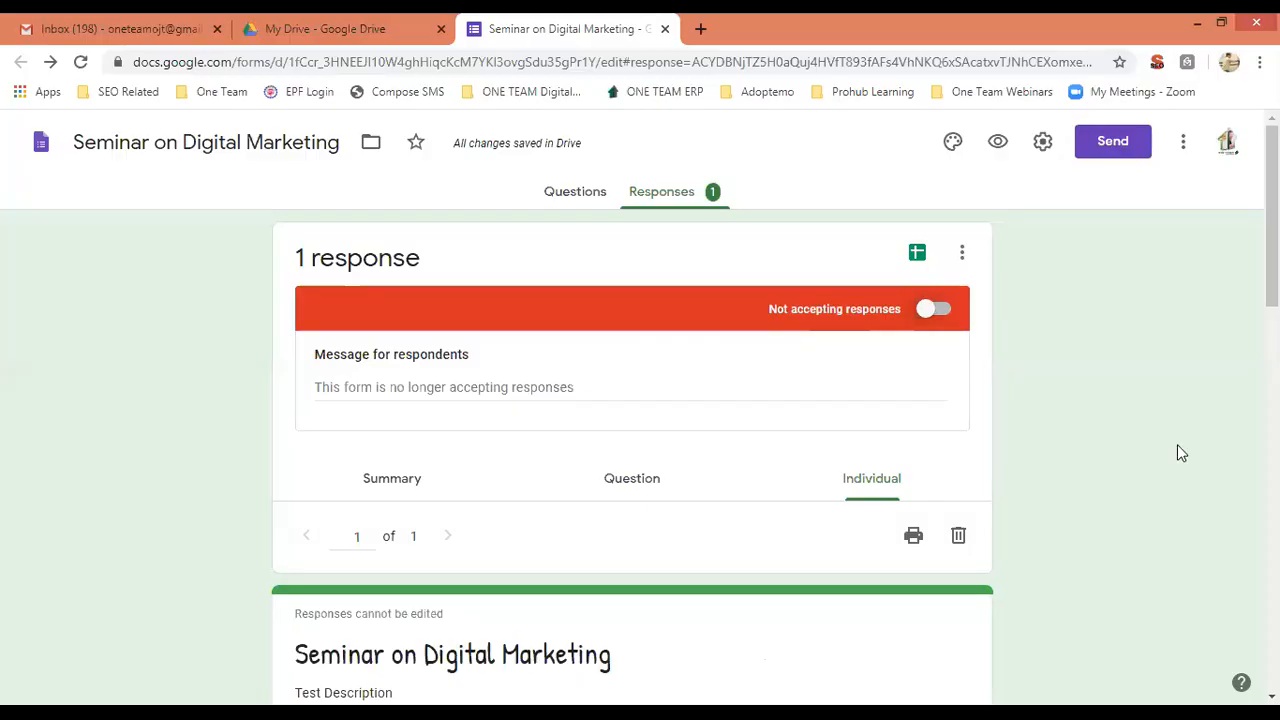
click(578, 198)
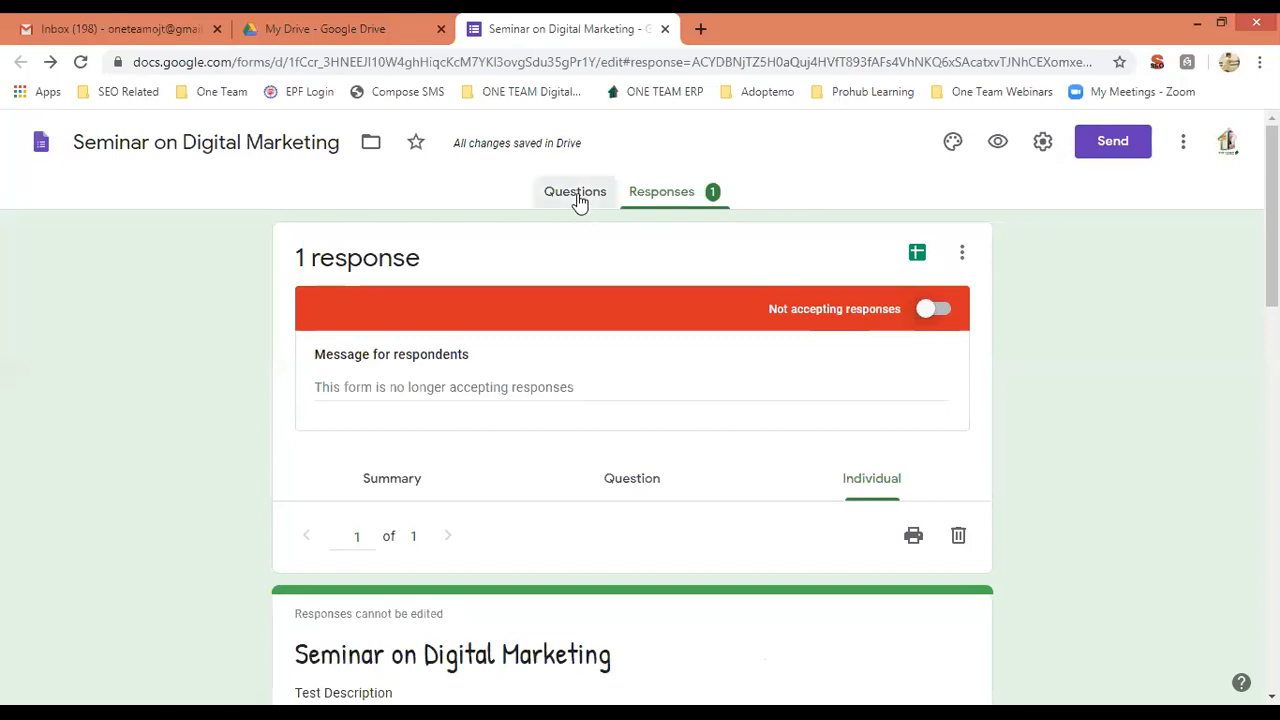